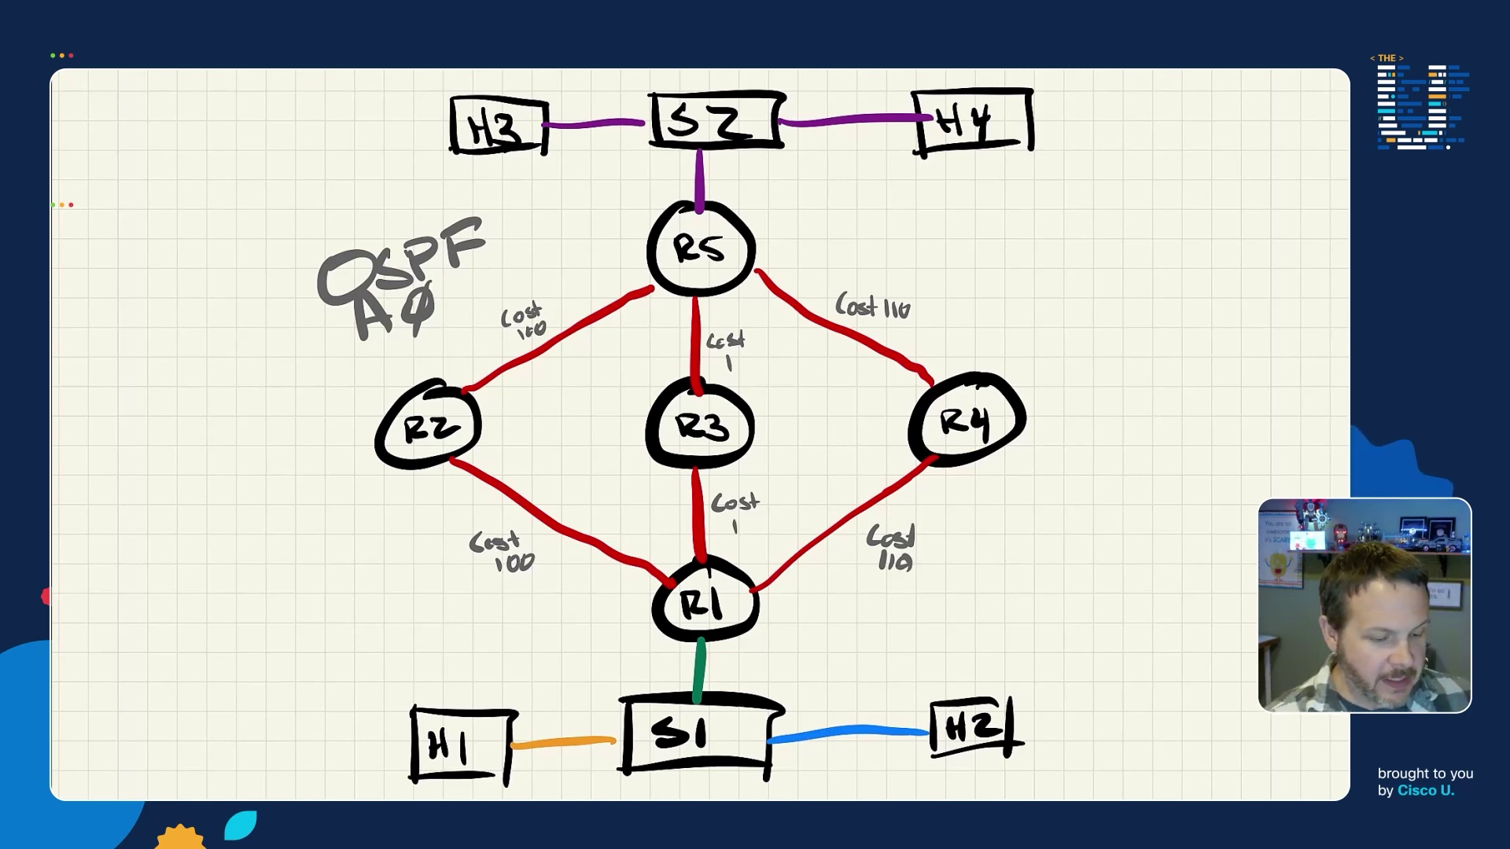
- Circle routers R1 up to R5 in fading red ink and mark beside H2 and H4
mouse_move(477, 660)
mouse_down()
mouse_move(680, 662)
mouse_move(930, 629)
mouse_move(1069, 444)
mouse_move(1008, 310)
mouse_move(775, 190)
mouse_move(577, 206)
mouse_move(305, 364)
mouse_move(310, 502)
mouse_move(483, 658)
mouse_move(523, 672)
mouse_up()
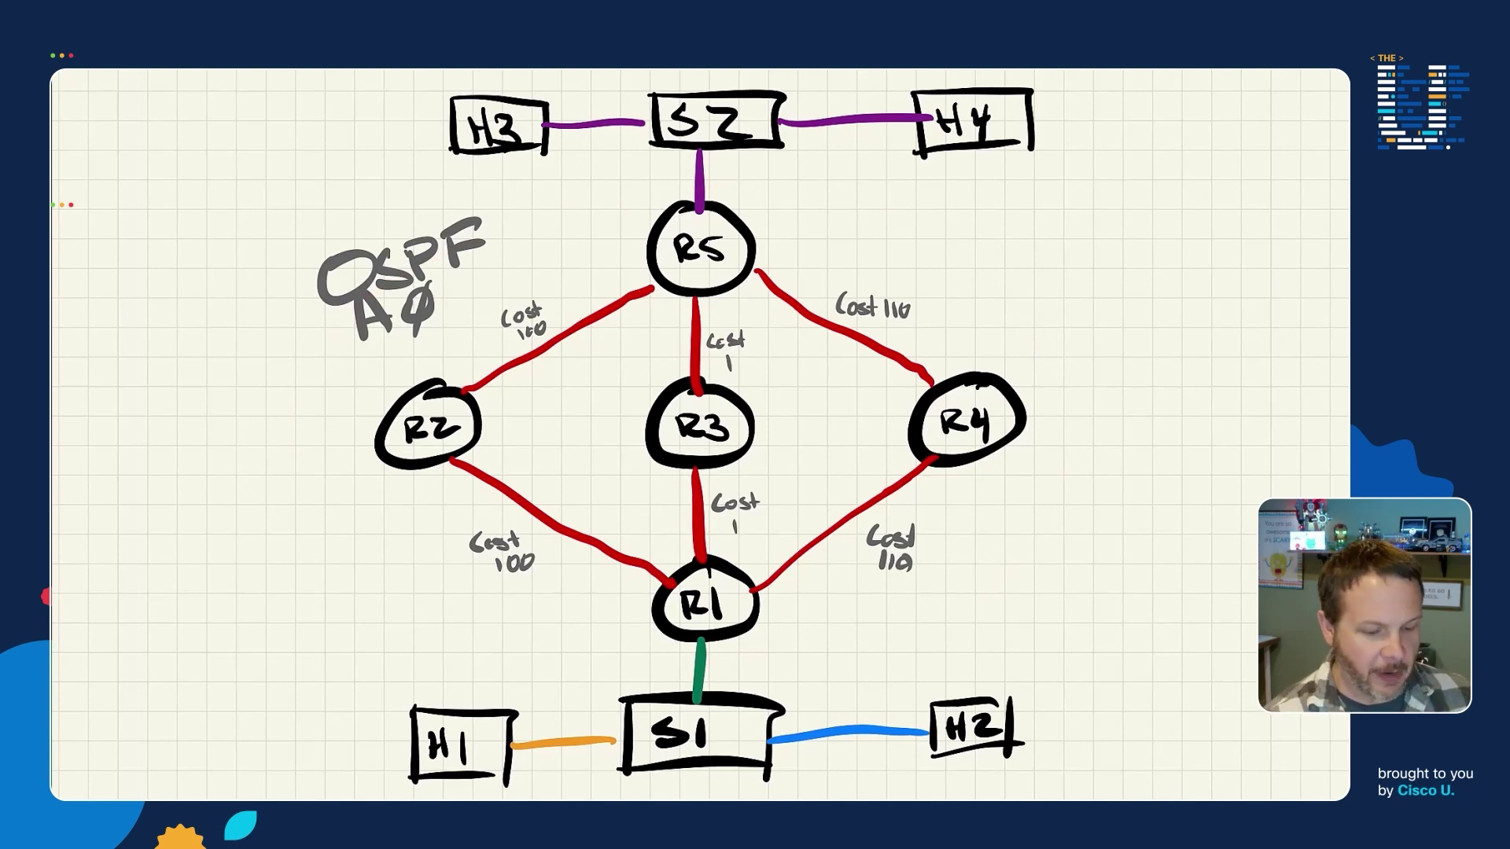
mouse_move(1117, 727)
mouse_down()
mouse_move(1052, 733)
mouse_move(1093, 751)
mouse_up()
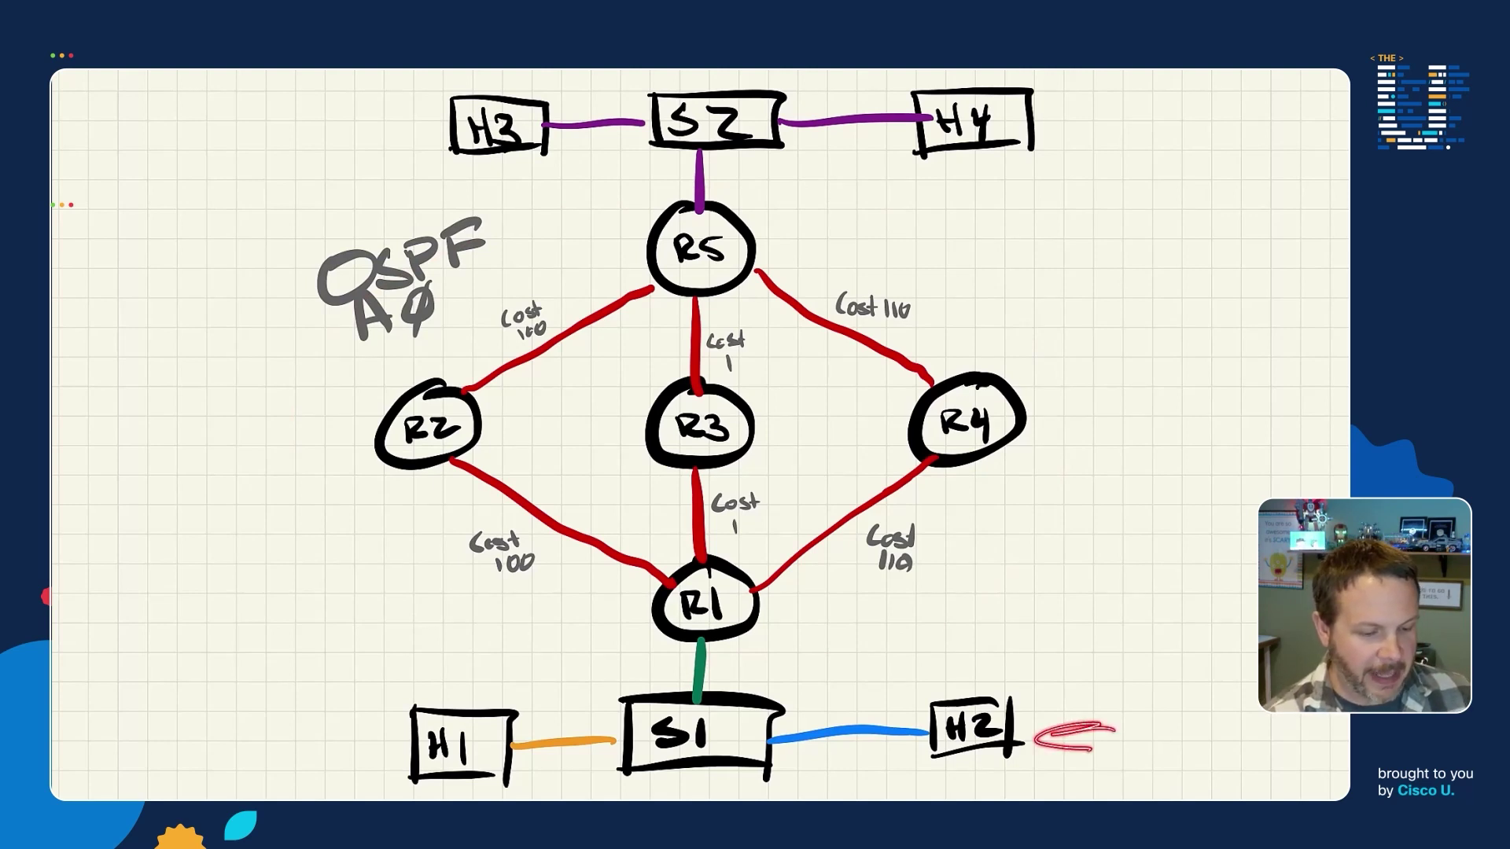
mouse_move(1129, 112)
mouse_down()
mouse_move(1056, 119)
mouse_move(1076, 134)
mouse_up()
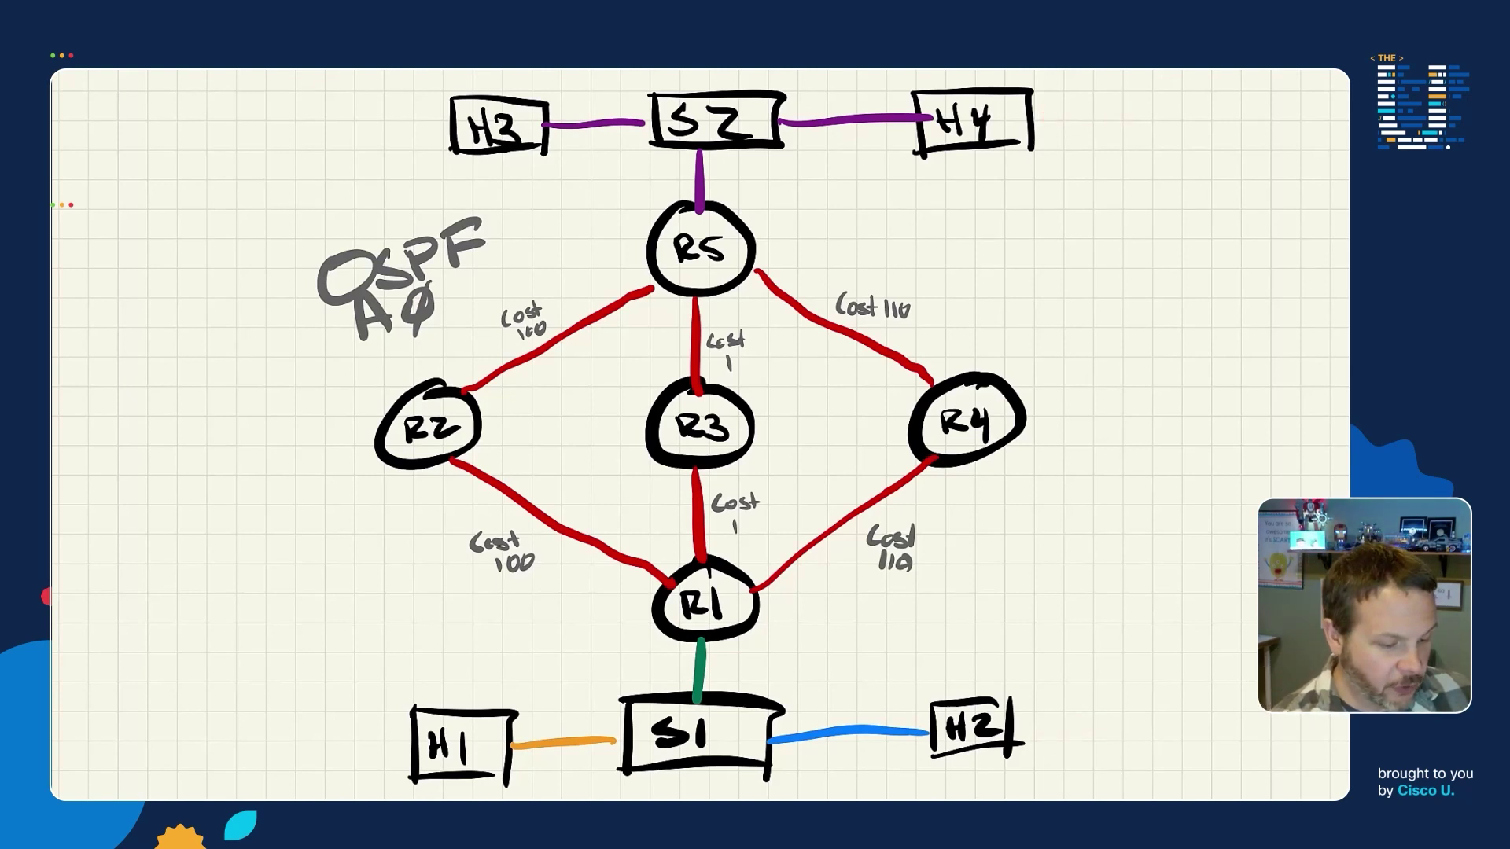
- Trace R1's candidate paths up to R5, including toward the Cost 100 and Cost 110 links
mouse_move(627, 556)
mouse_down()
mouse_move(619, 418)
mouse_move(642, 316)
mouse_move(653, 338)
mouse_up()
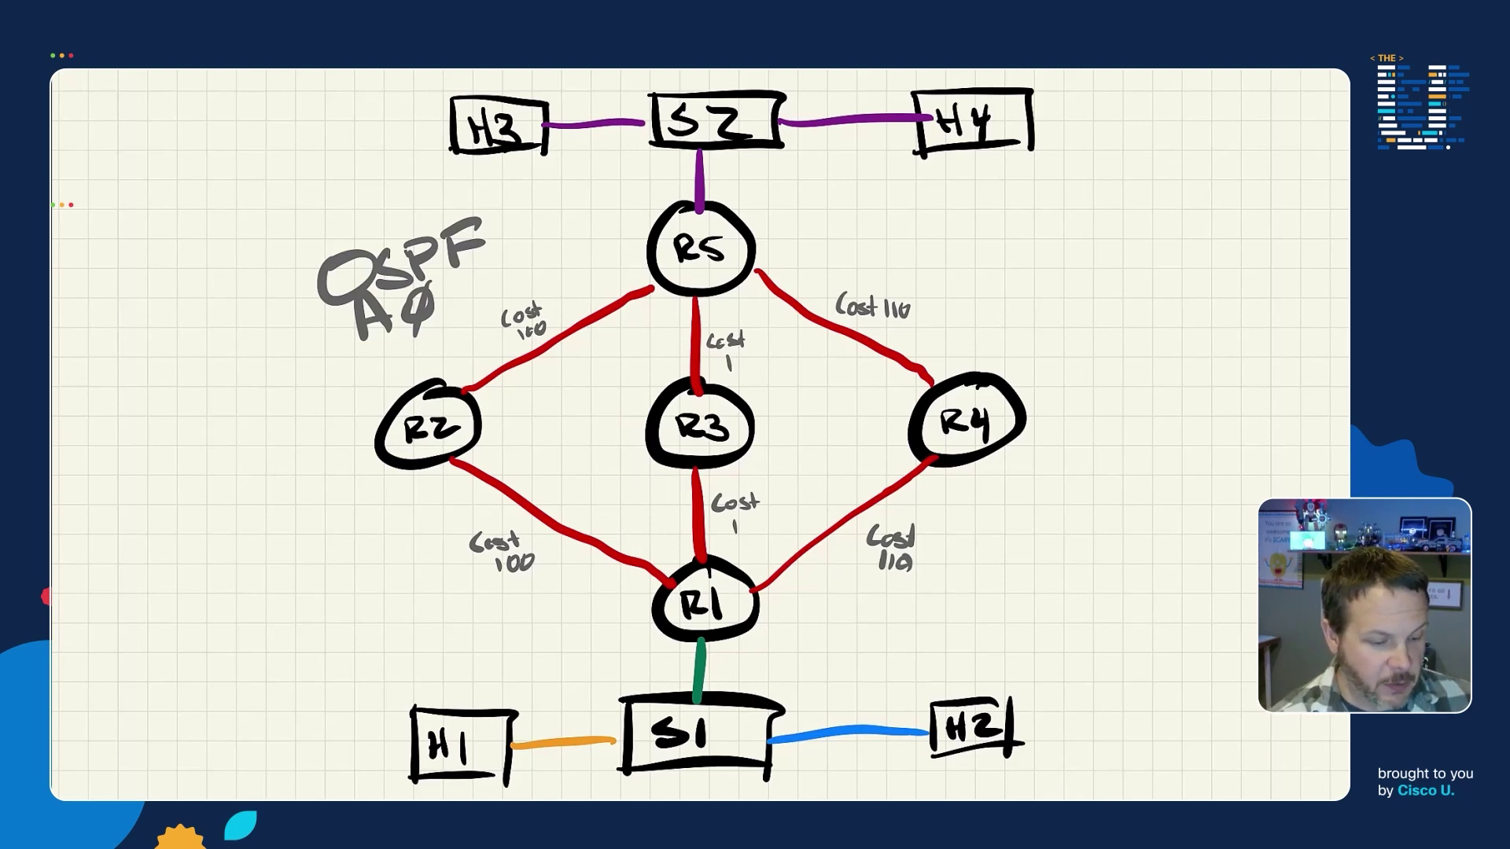
drag(656, 572, 659, 484)
drag(660, 385, 656, 287)
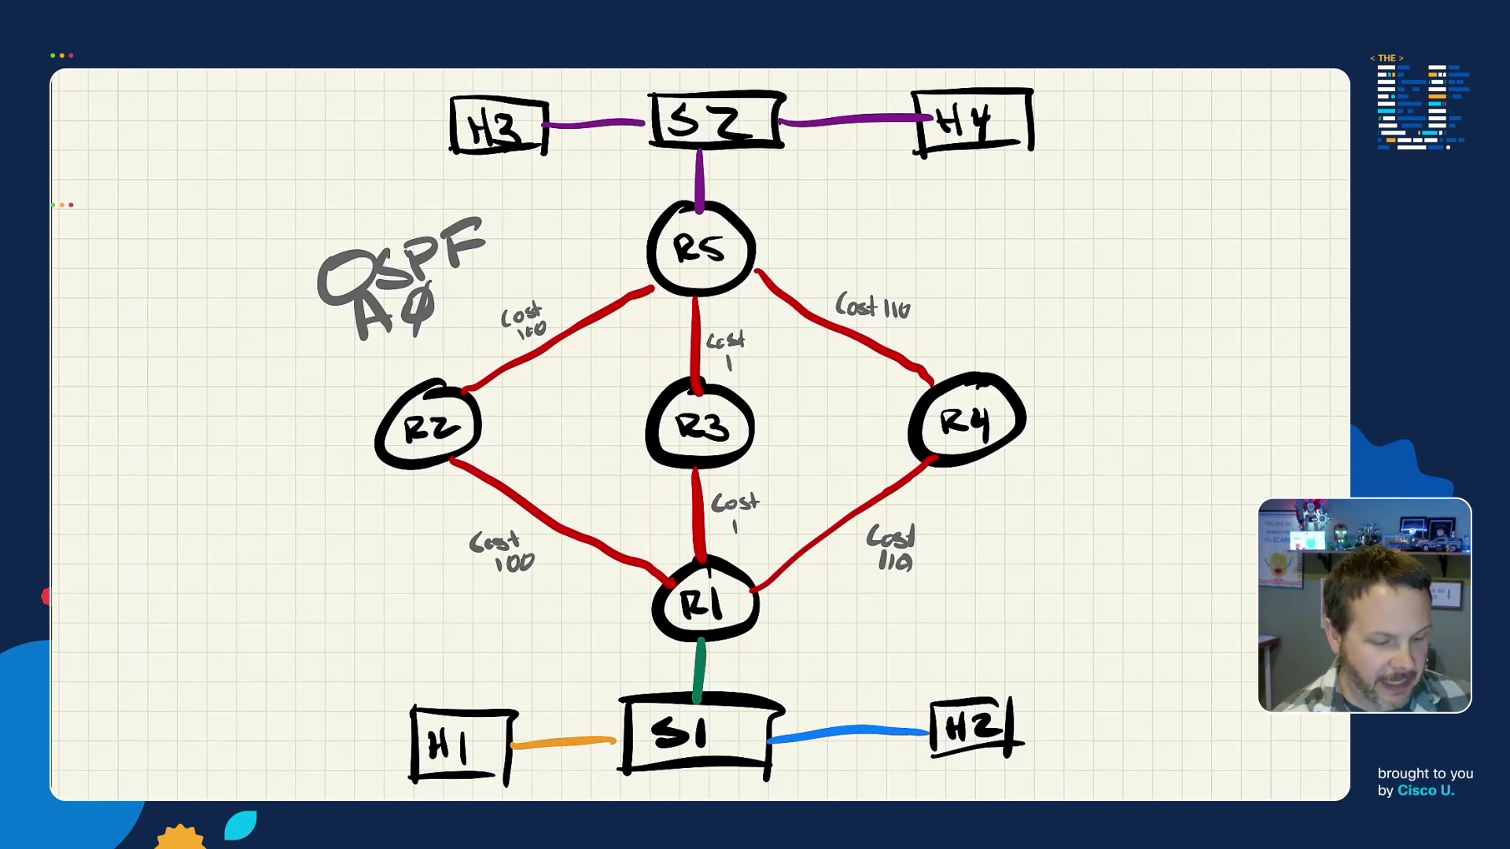
drag(721, 393, 758, 383)
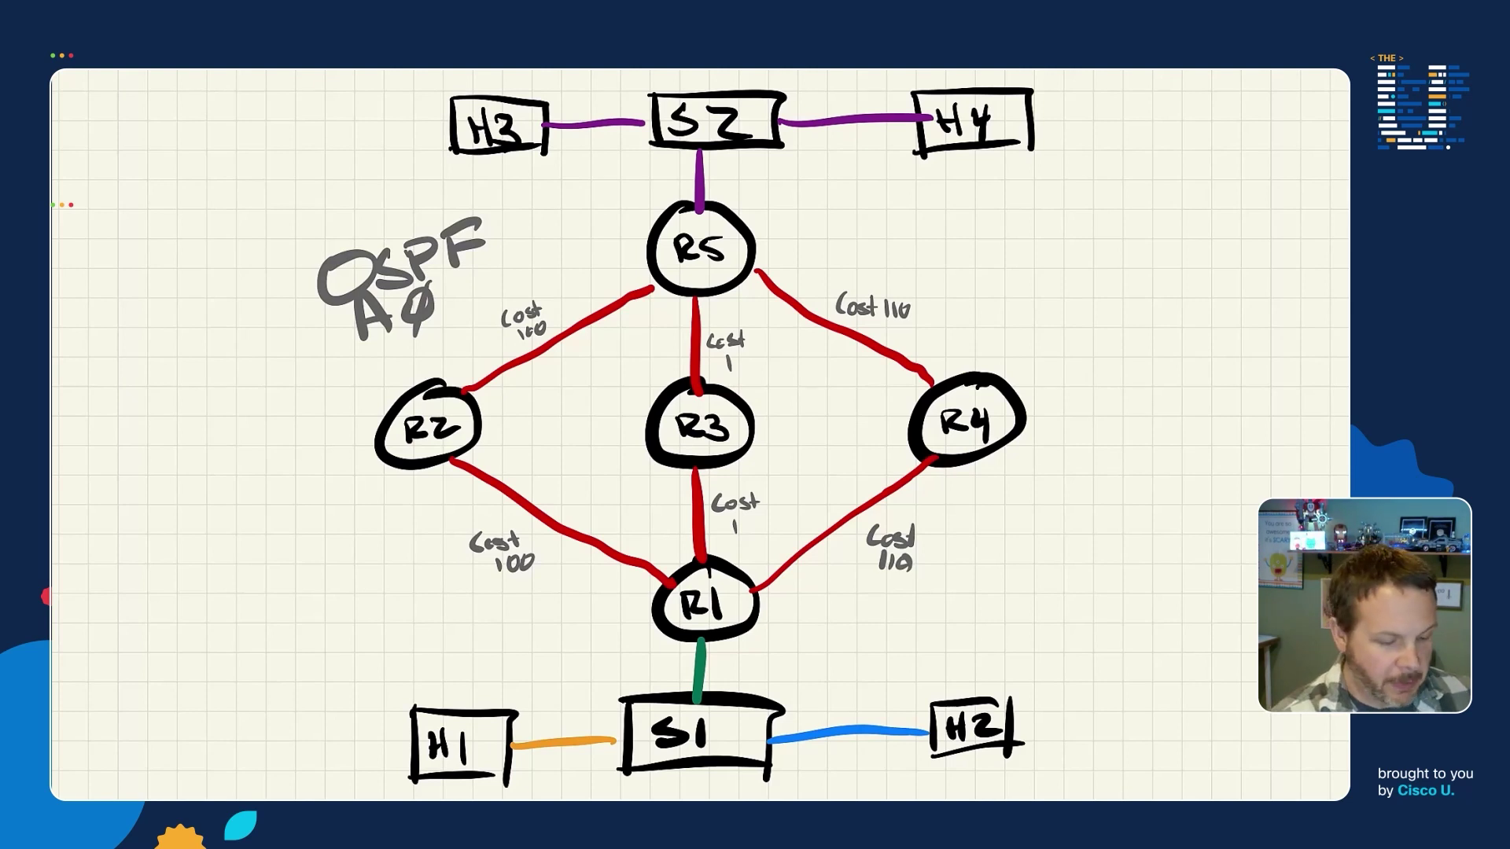
mouse_move(633, 639)
mouse_down()
mouse_move(481, 596)
mouse_move(404, 551)
mouse_up()
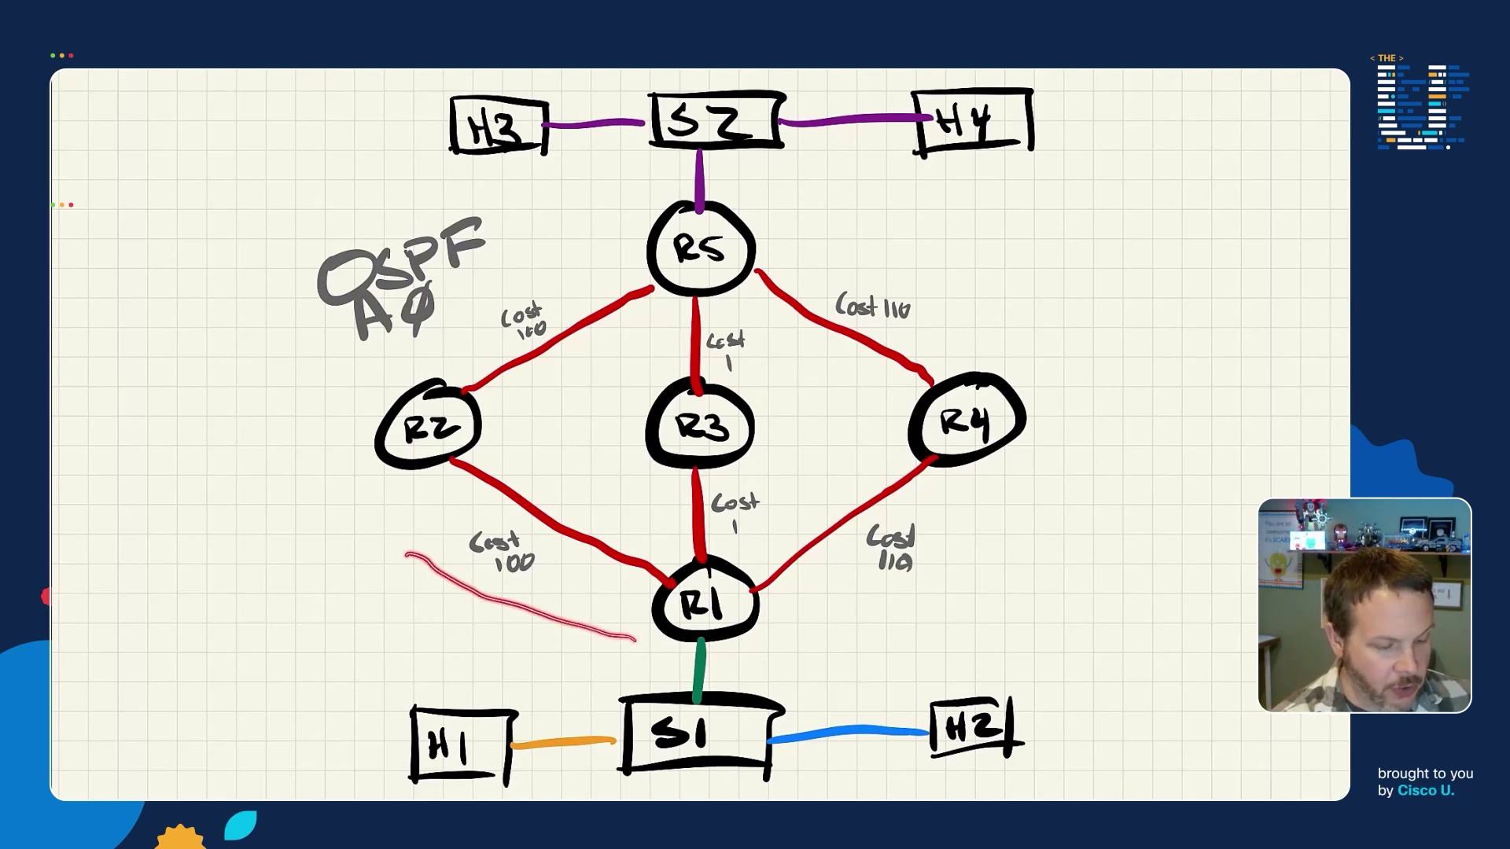
drag(786, 637, 973, 510)
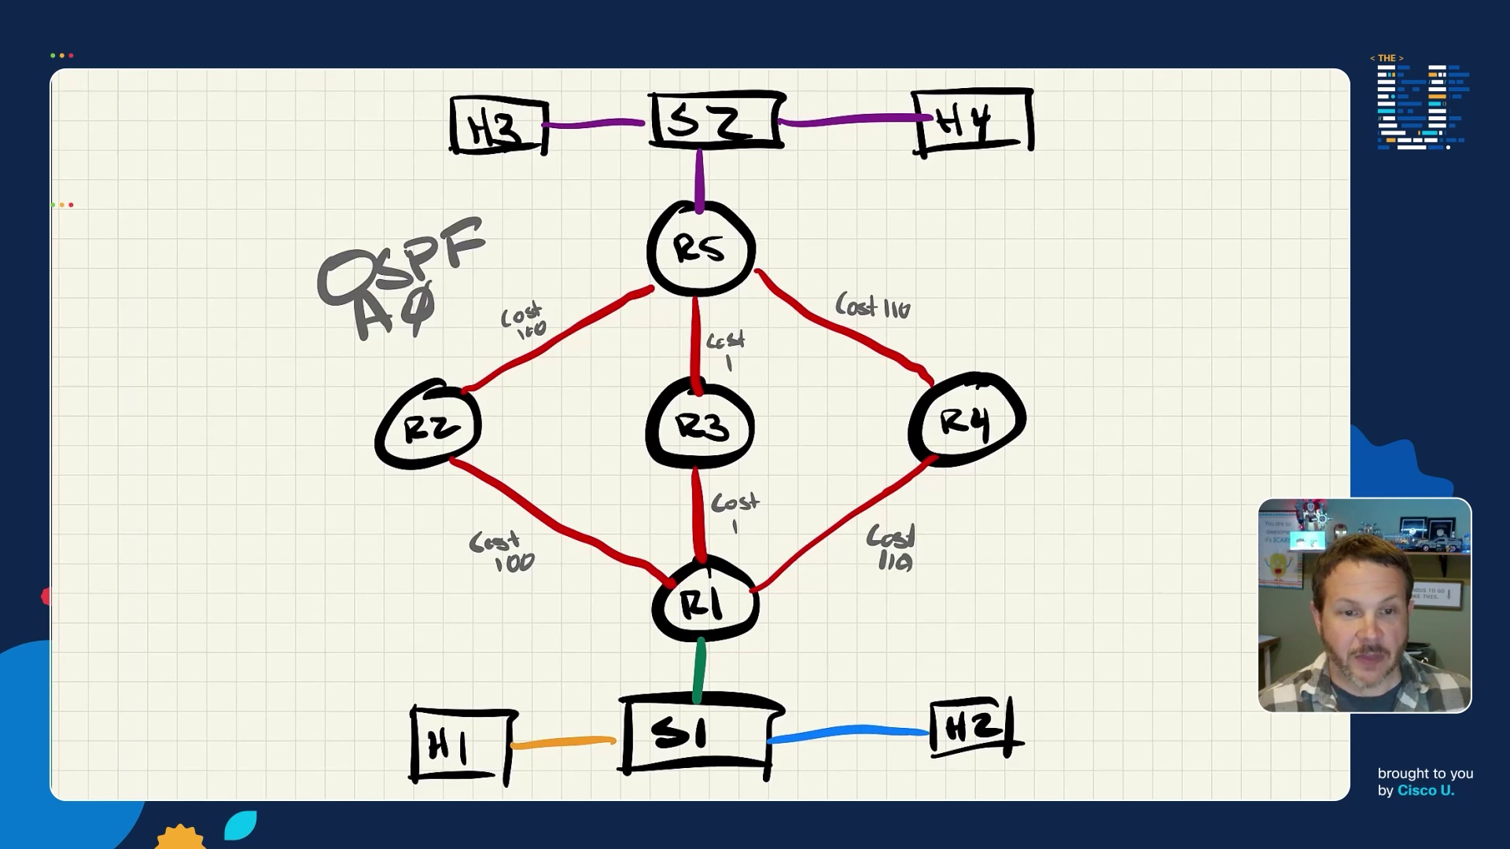
- Circle H1 and H3, trace H1 through R1 to R2, circle R2, and mark the Cost 100 link
mouse_move(481, 671)
mouse_down()
mouse_move(466, 780)
mouse_move(481, 670)
mouse_up()
mouse_move(444, 166)
mouse_down()
mouse_move(541, 153)
mouse_move(475, 88)
mouse_up()
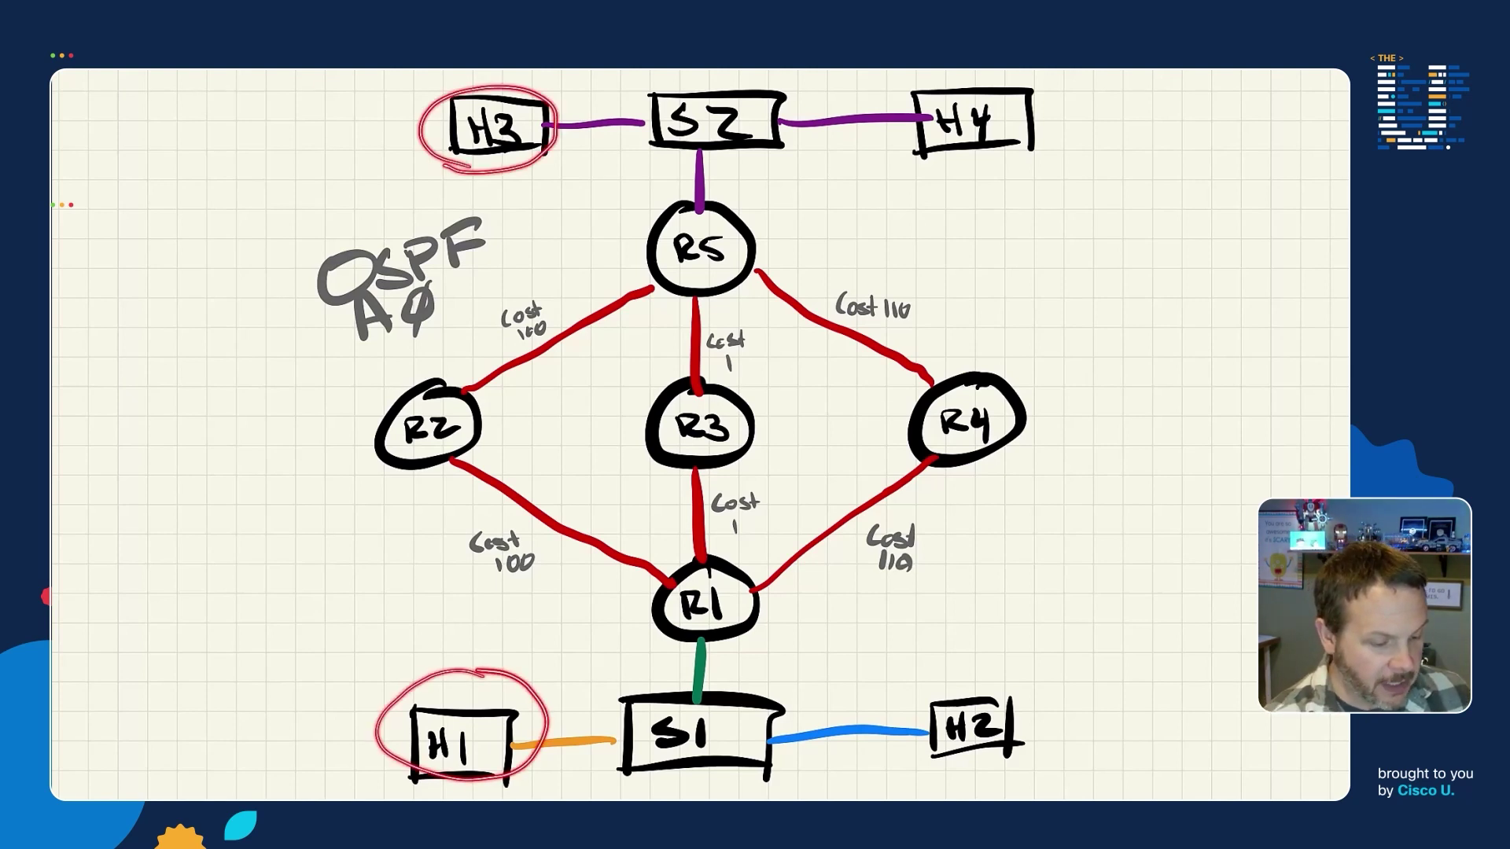
mouse_move(551, 697)
mouse_down()
mouse_move(606, 678)
mouse_move(638, 623)
mouse_move(649, 507)
mouse_move(605, 298)
mouse_move(629, 187)
mouse_move(608, 162)
mouse_move(556, 150)
mouse_up()
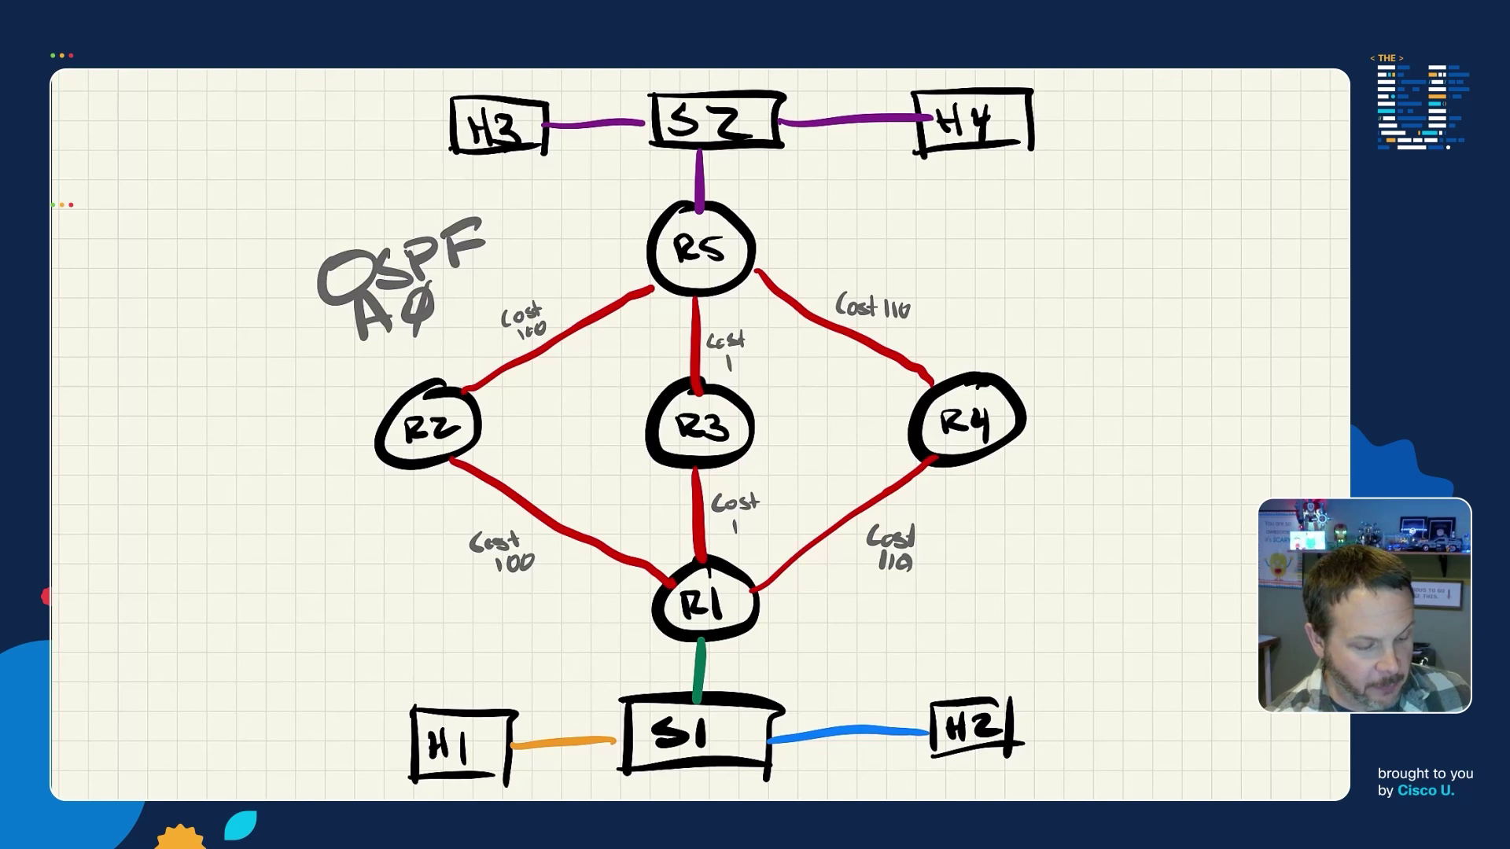
mouse_move(431, 694)
mouse_down()
mouse_move(601, 651)
mouse_move(639, 583)
mouse_move(632, 544)
mouse_move(584, 497)
mouse_move(483, 429)
mouse_move(488, 401)
mouse_move(654, 311)
mouse_move(650, 226)
mouse_move(573, 157)
mouse_up()
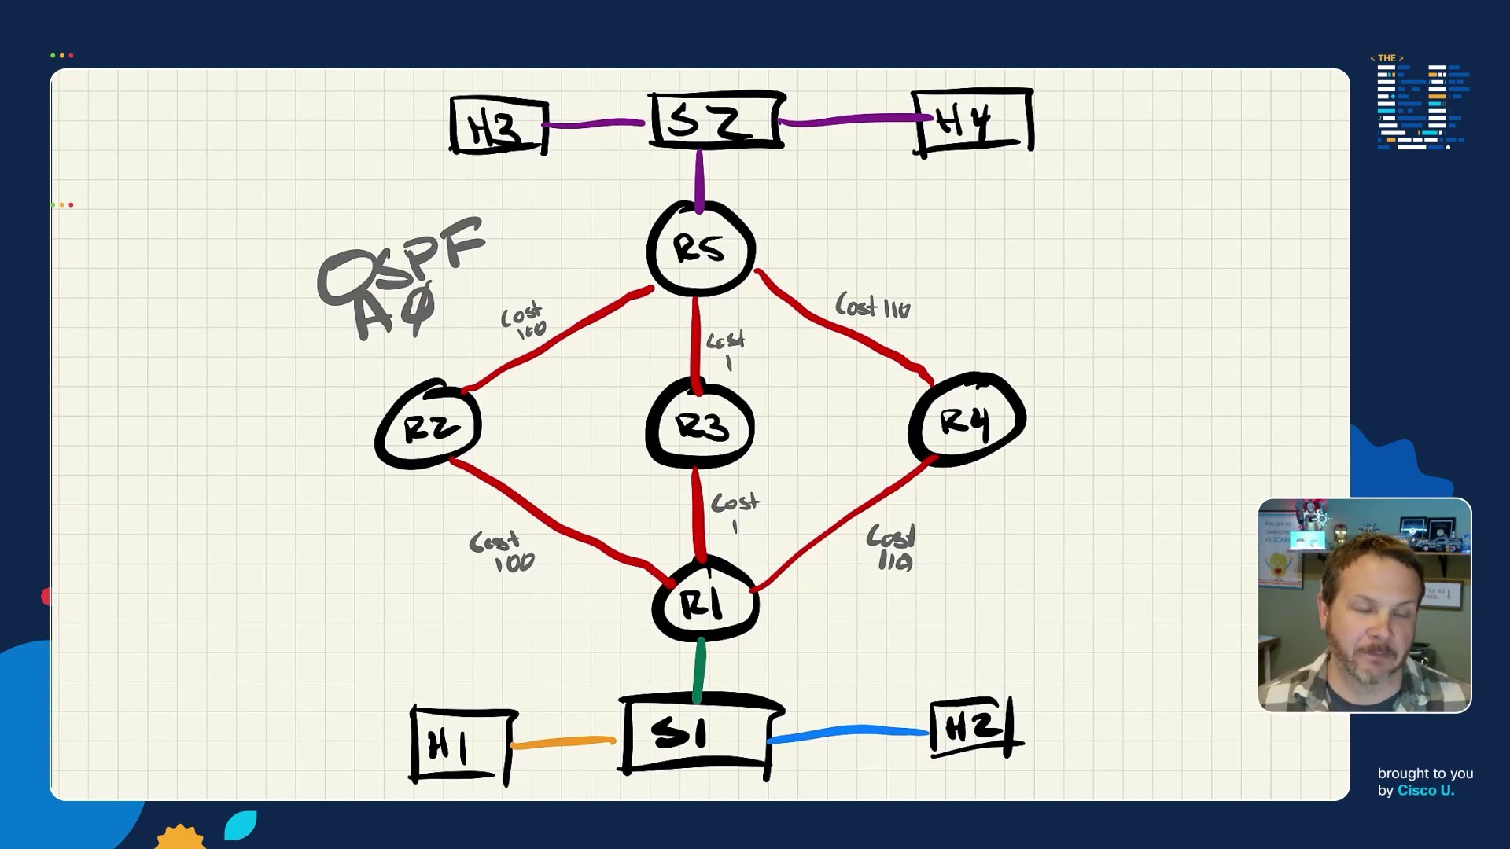
mouse_move(360, 504)
mouse_down()
mouse_move(516, 411)
mouse_move(440, 515)
mouse_up()
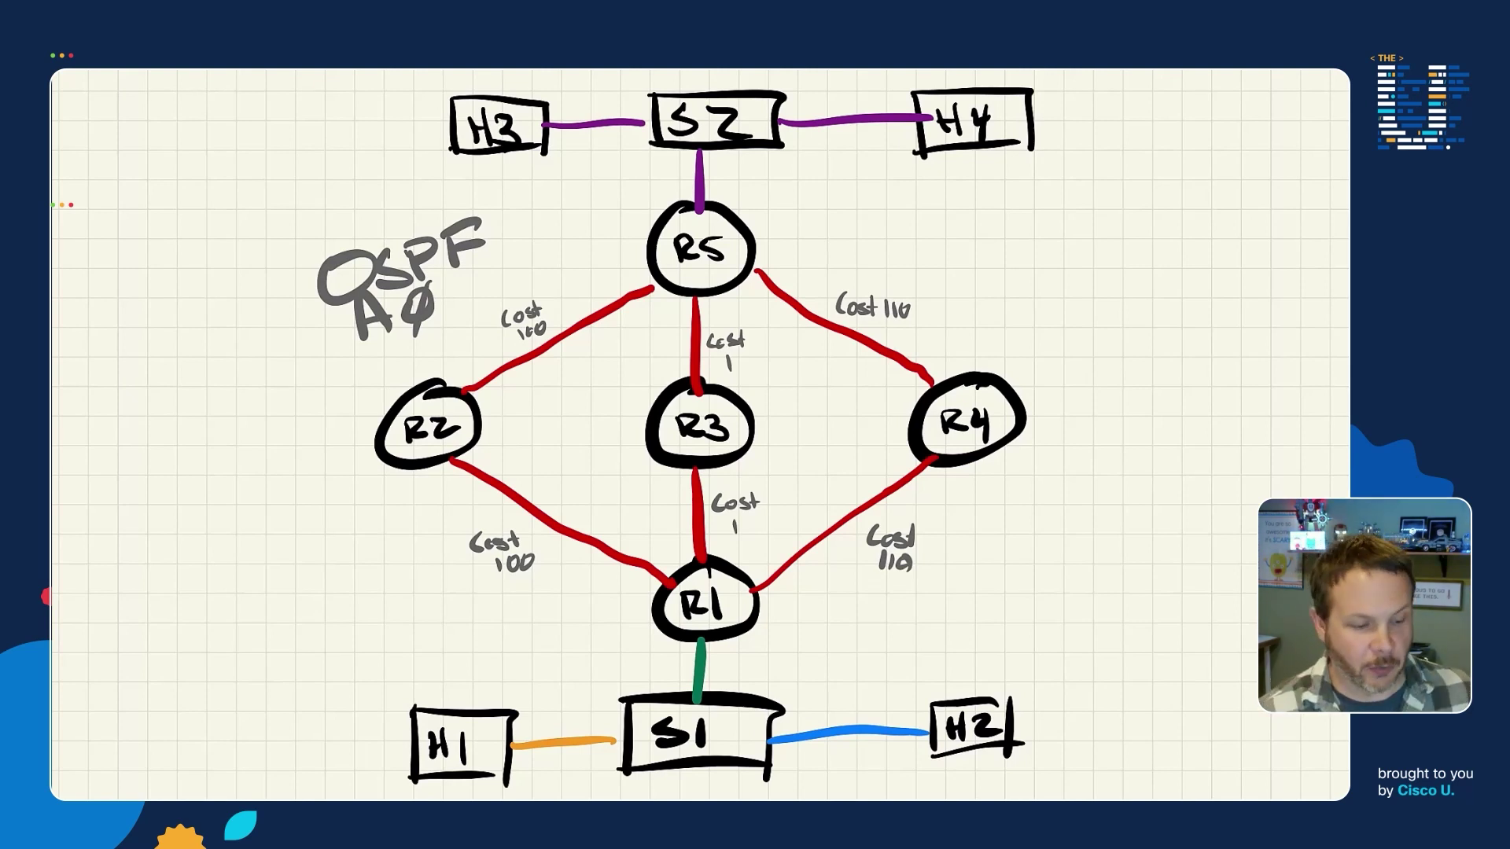
drag(617, 622, 423, 548)
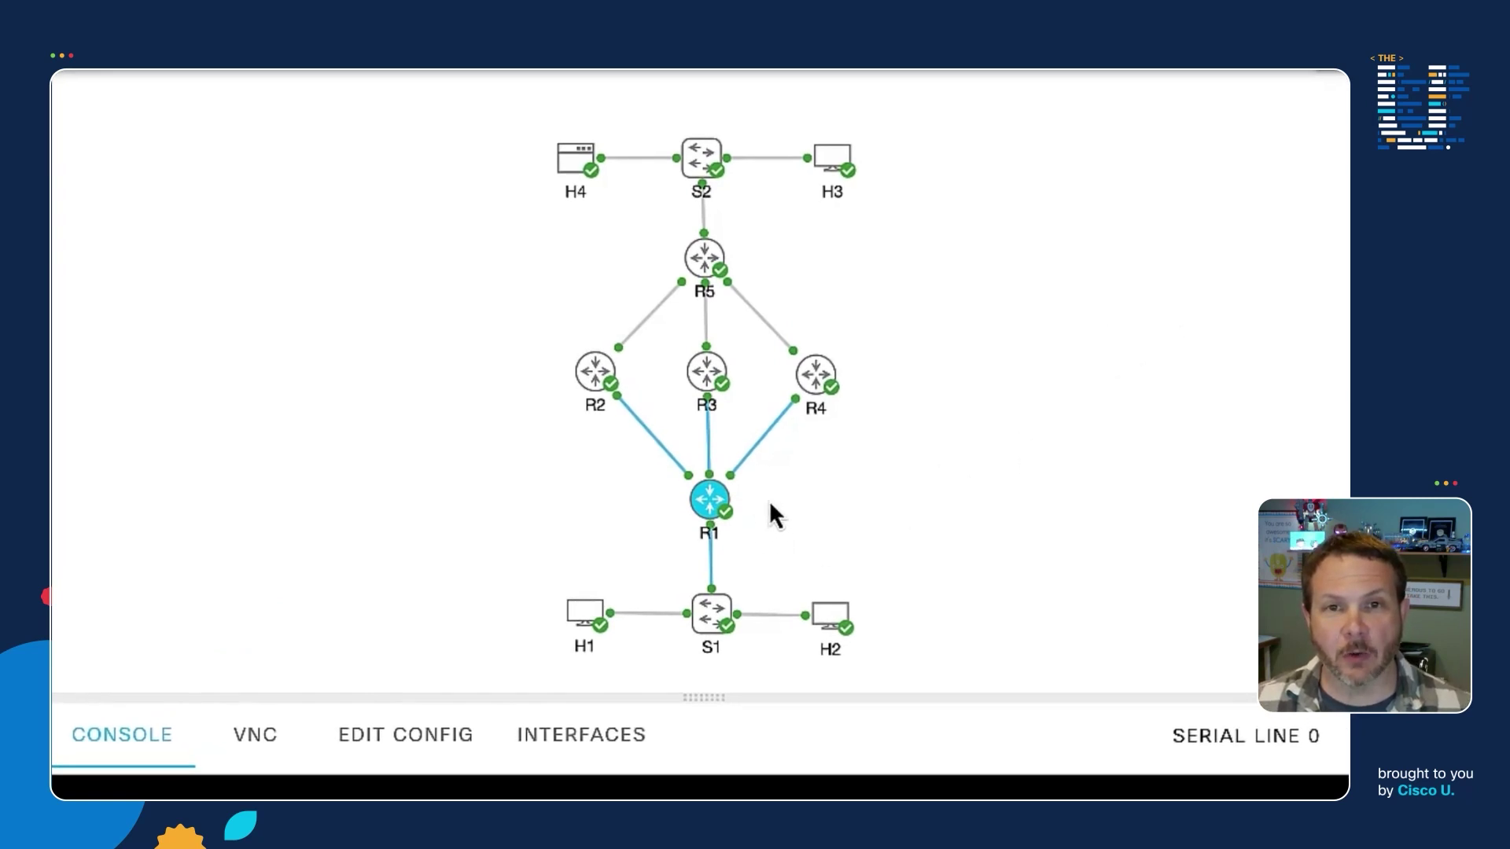
- Select router R1 on the canvas and open its console
click(706, 266)
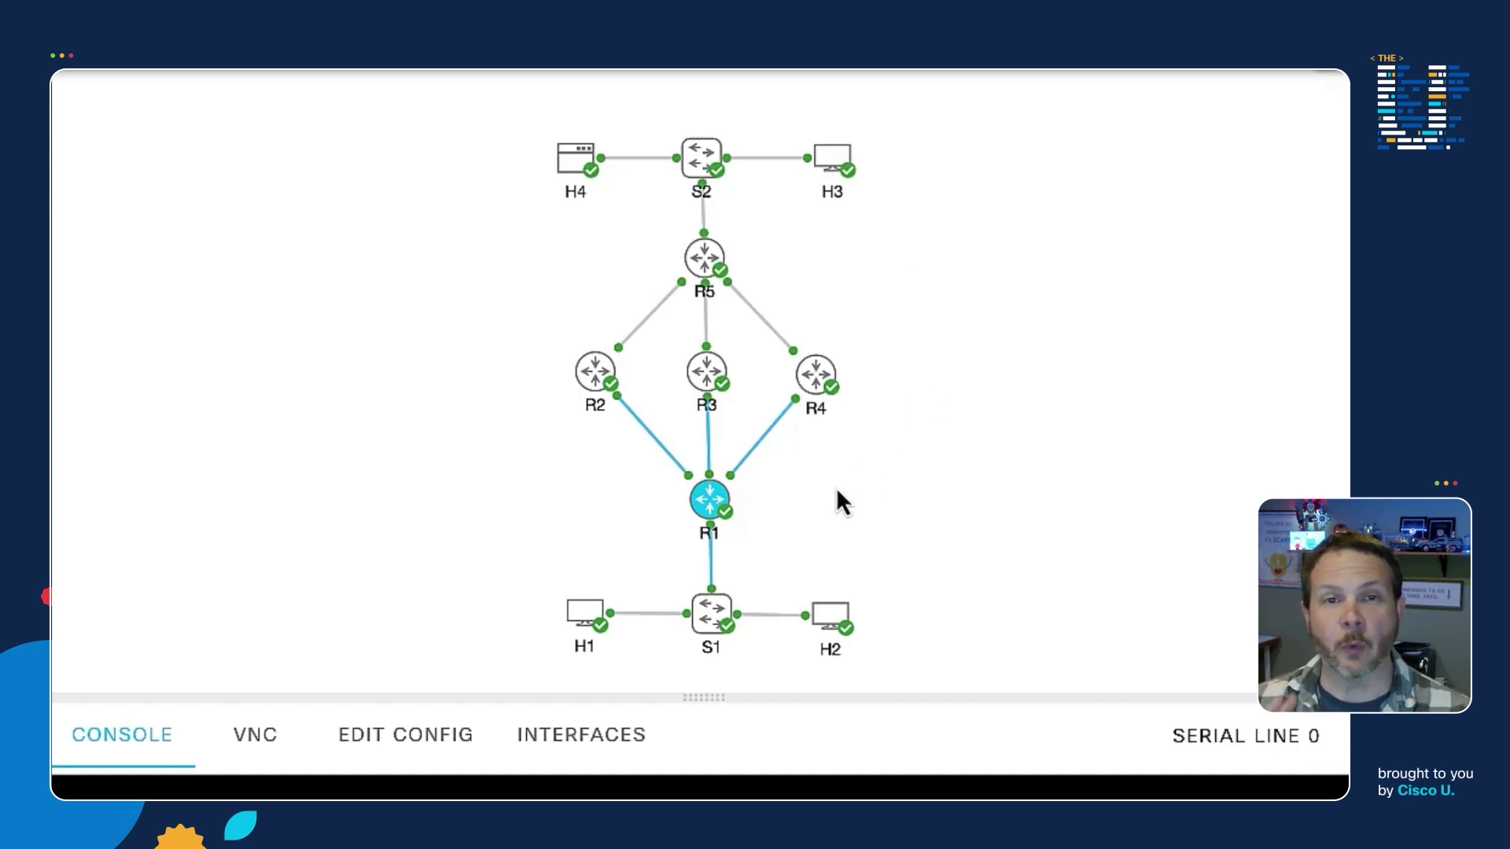
click(710, 499)
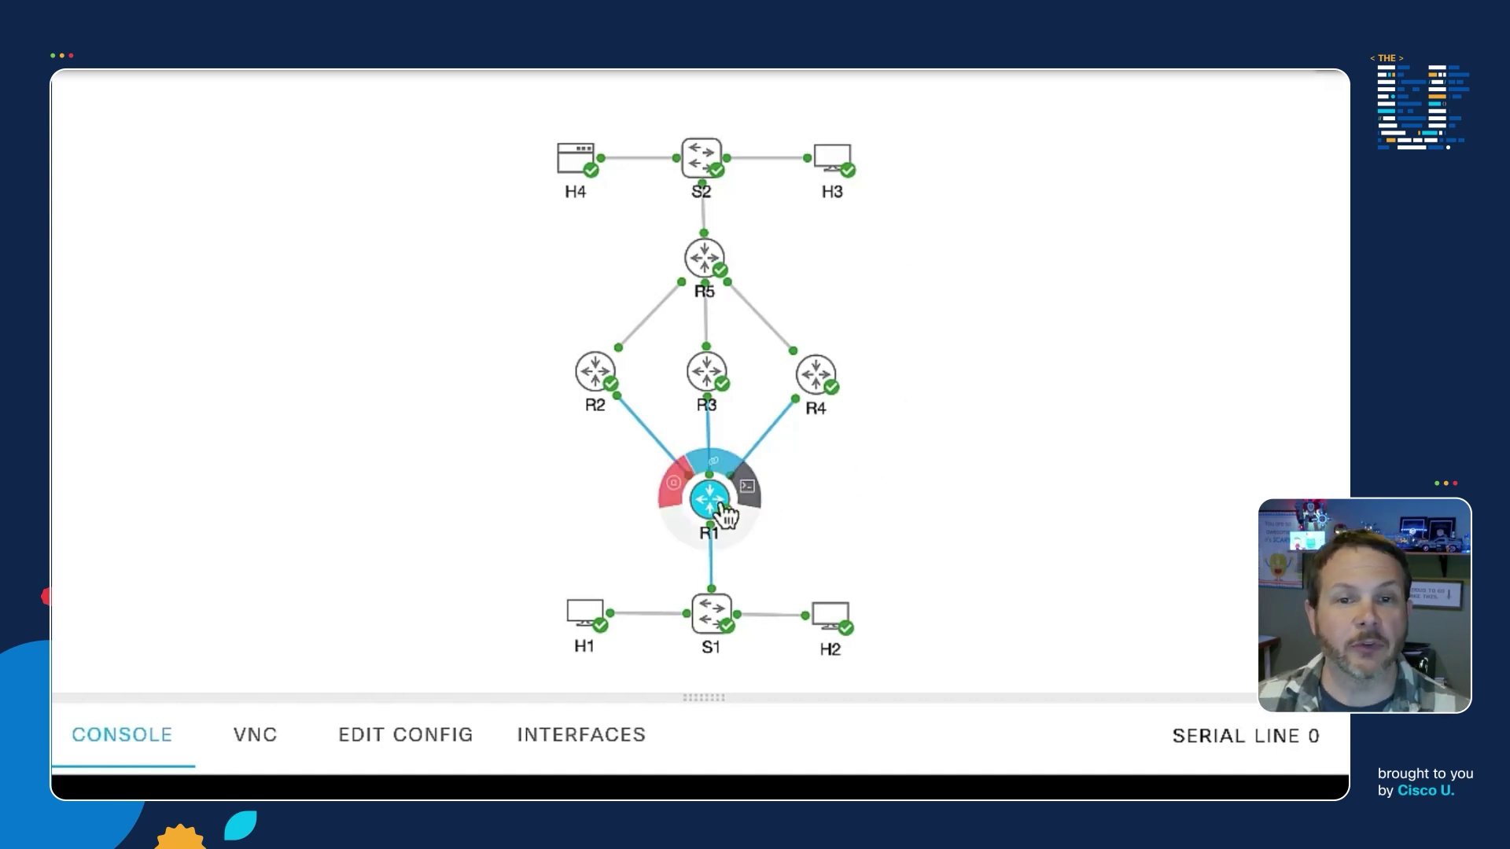
click(749, 511)
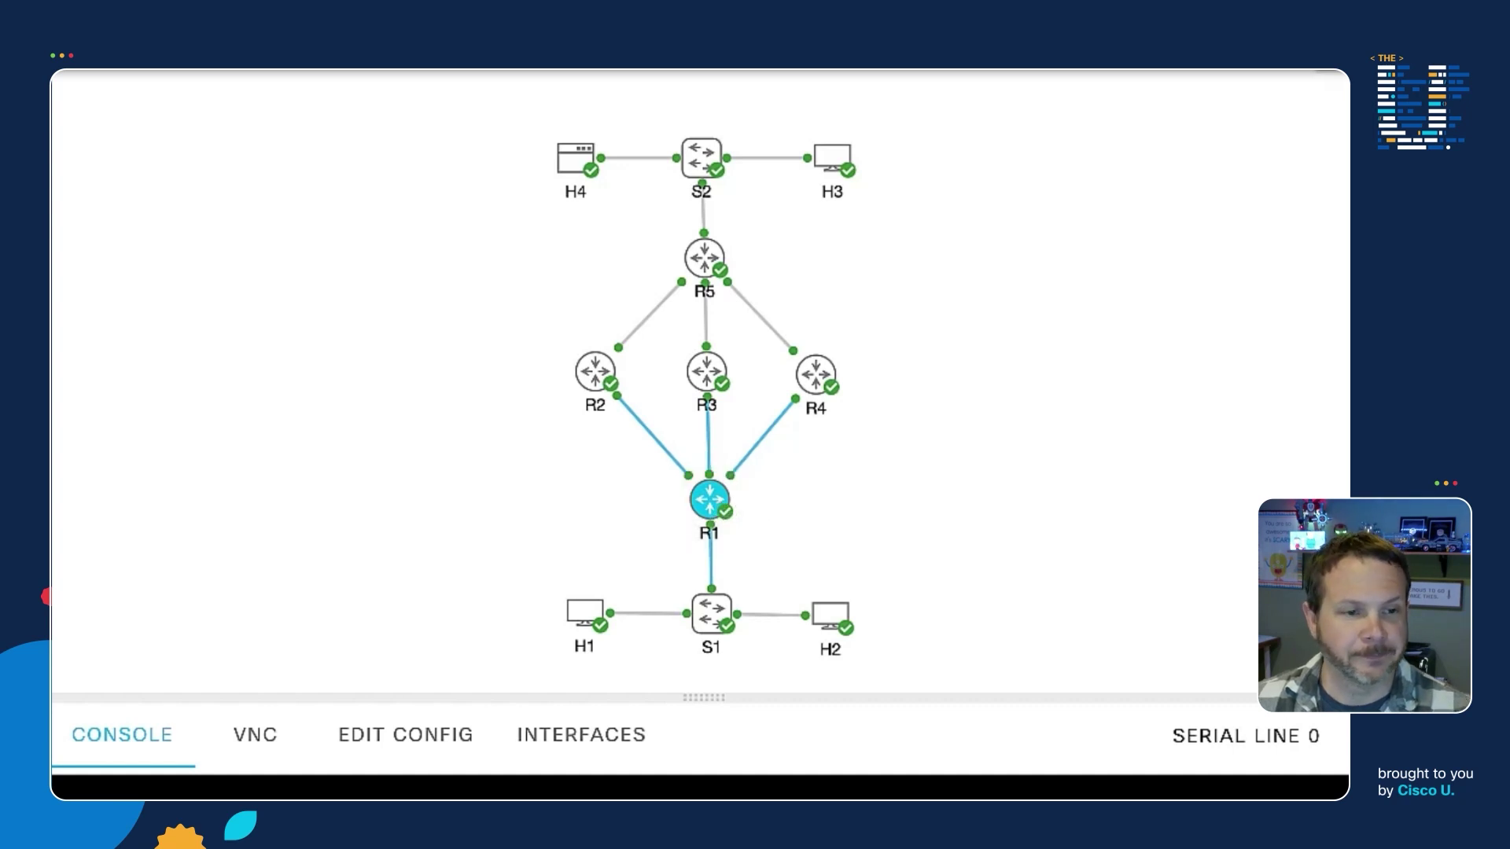
- Enter privileged mode on R1 and run 'show ip ospf interface brief'
key(Return)
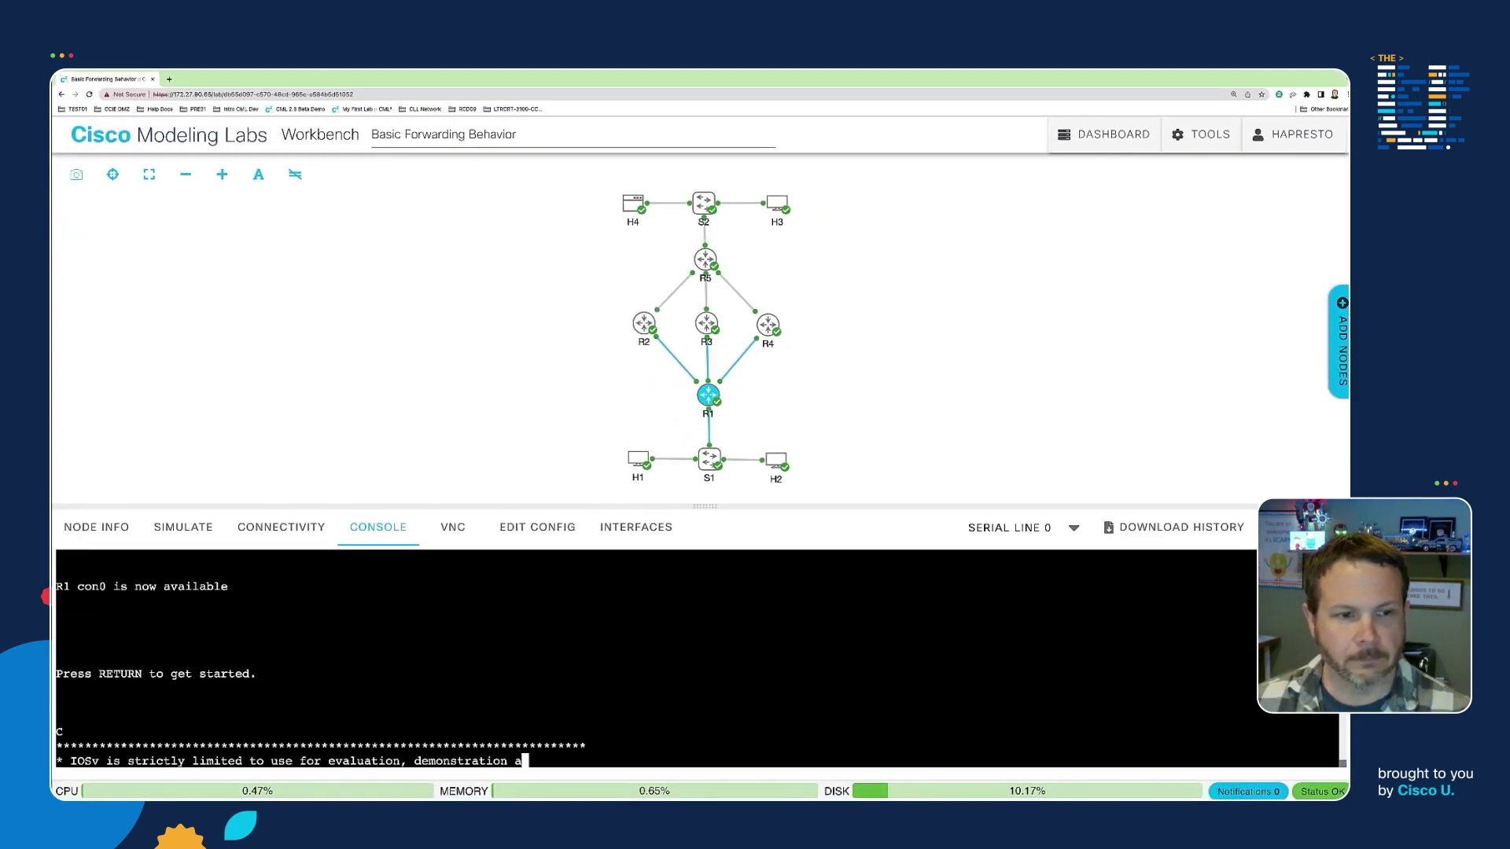
key(Return)
key(Return)
key(Return)
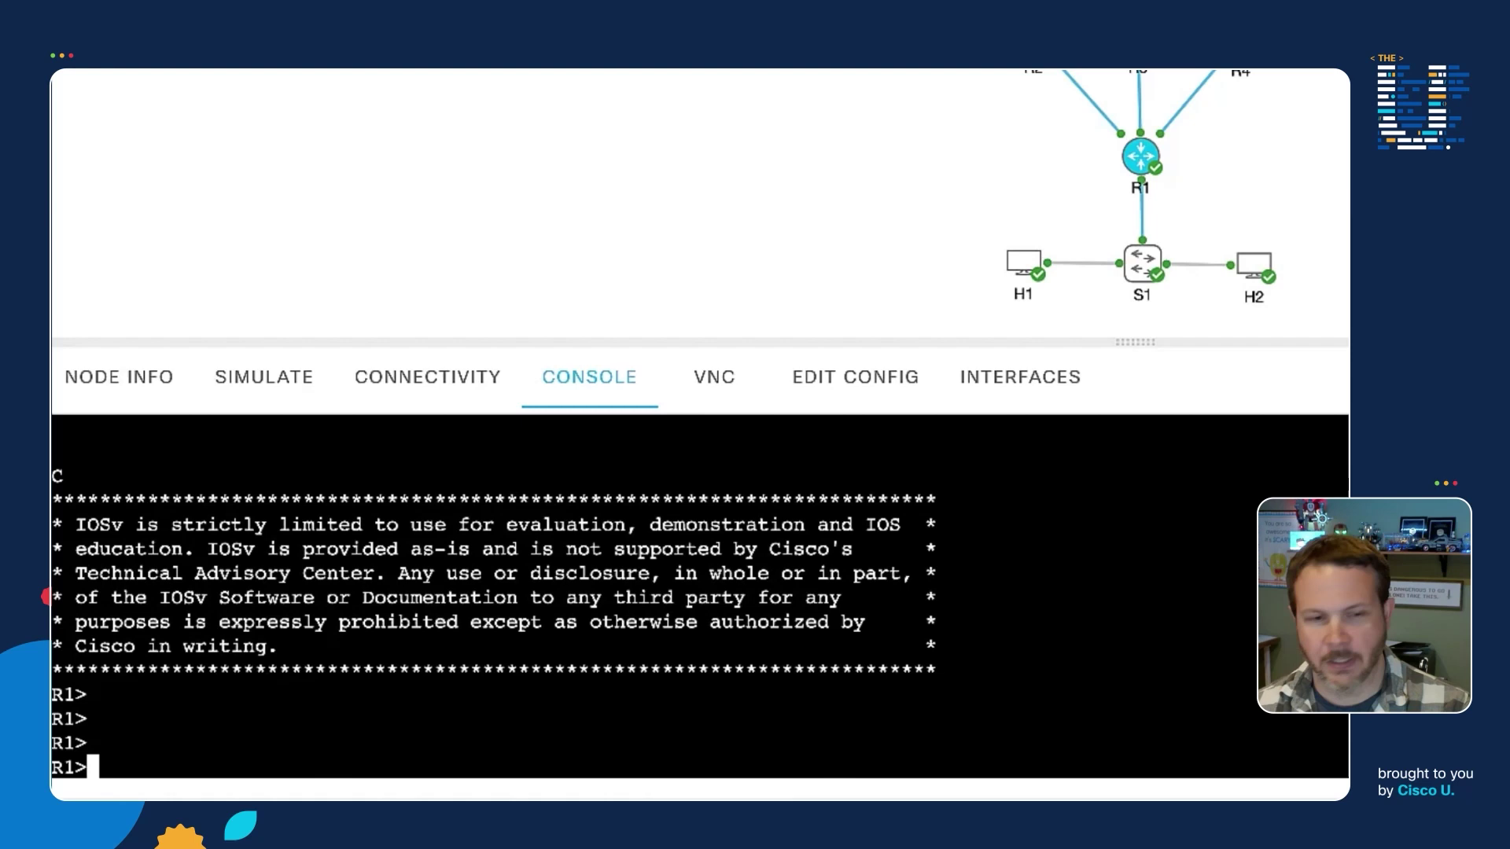
text(en)
key(Return)
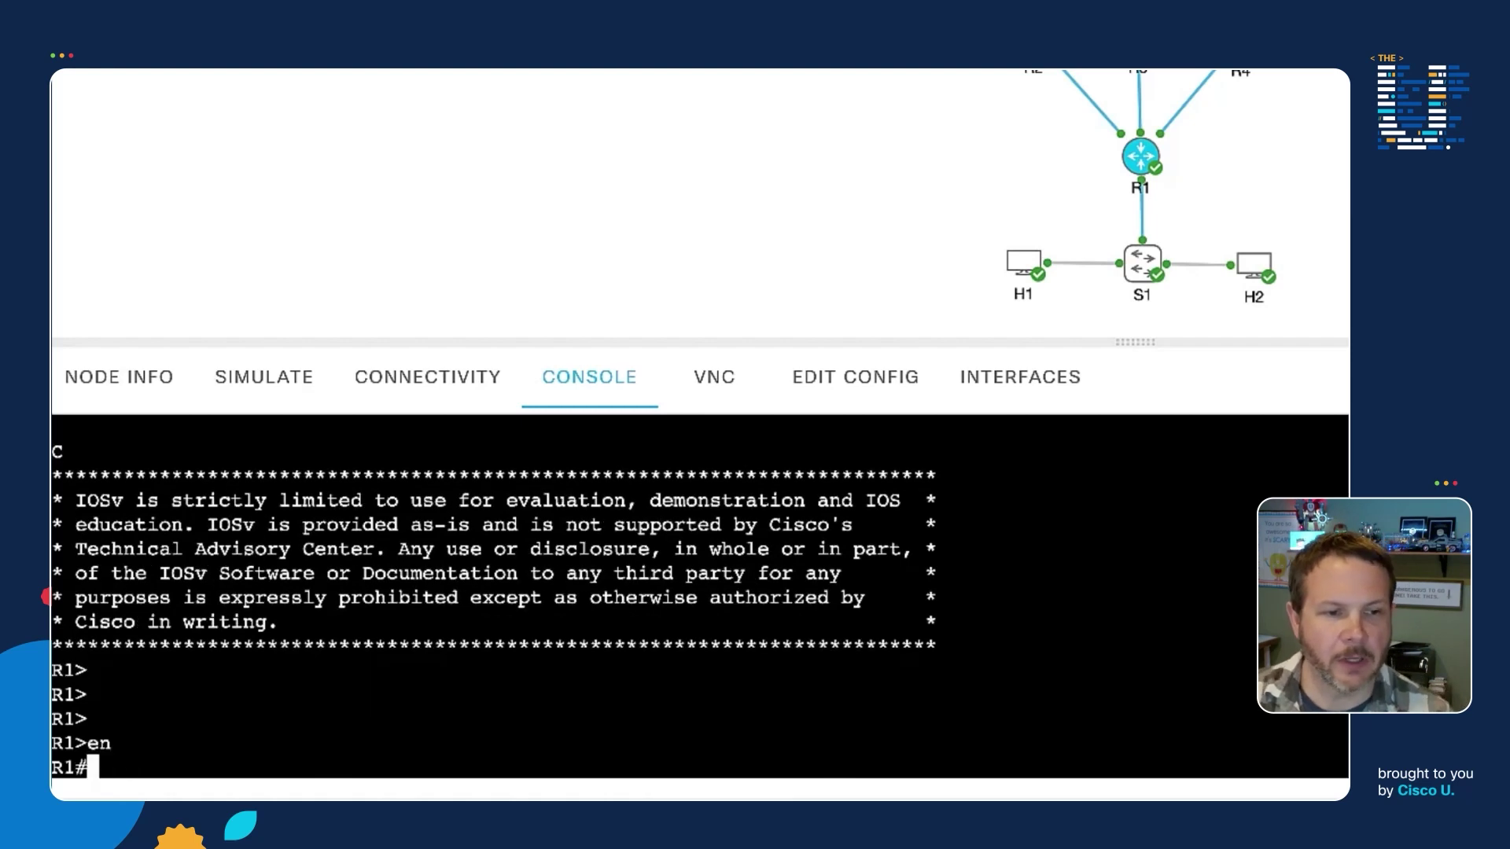
key(Return)
key(Return)
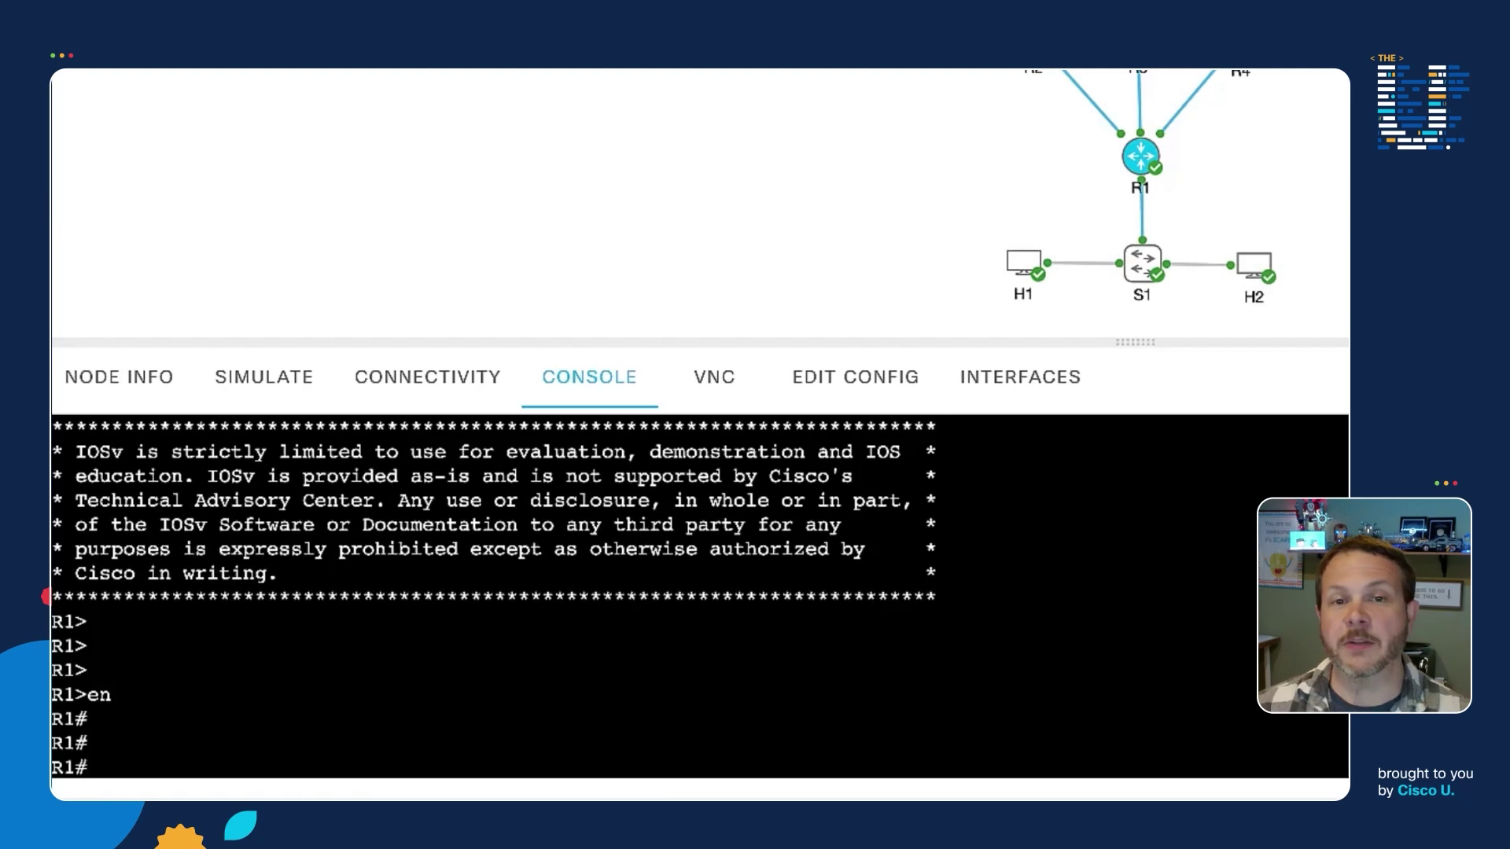
text(show )
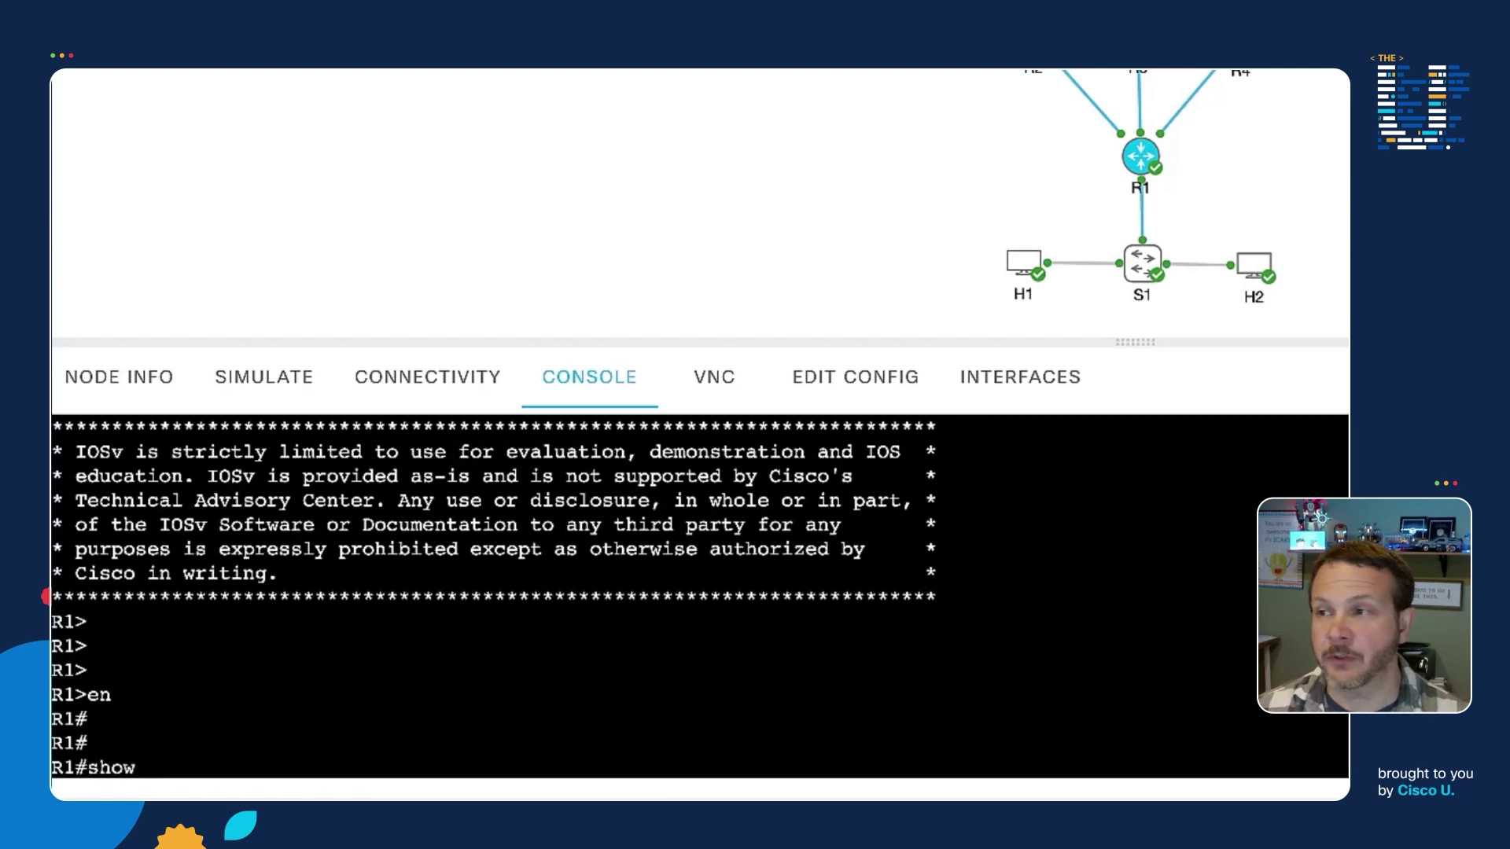
text(ip )
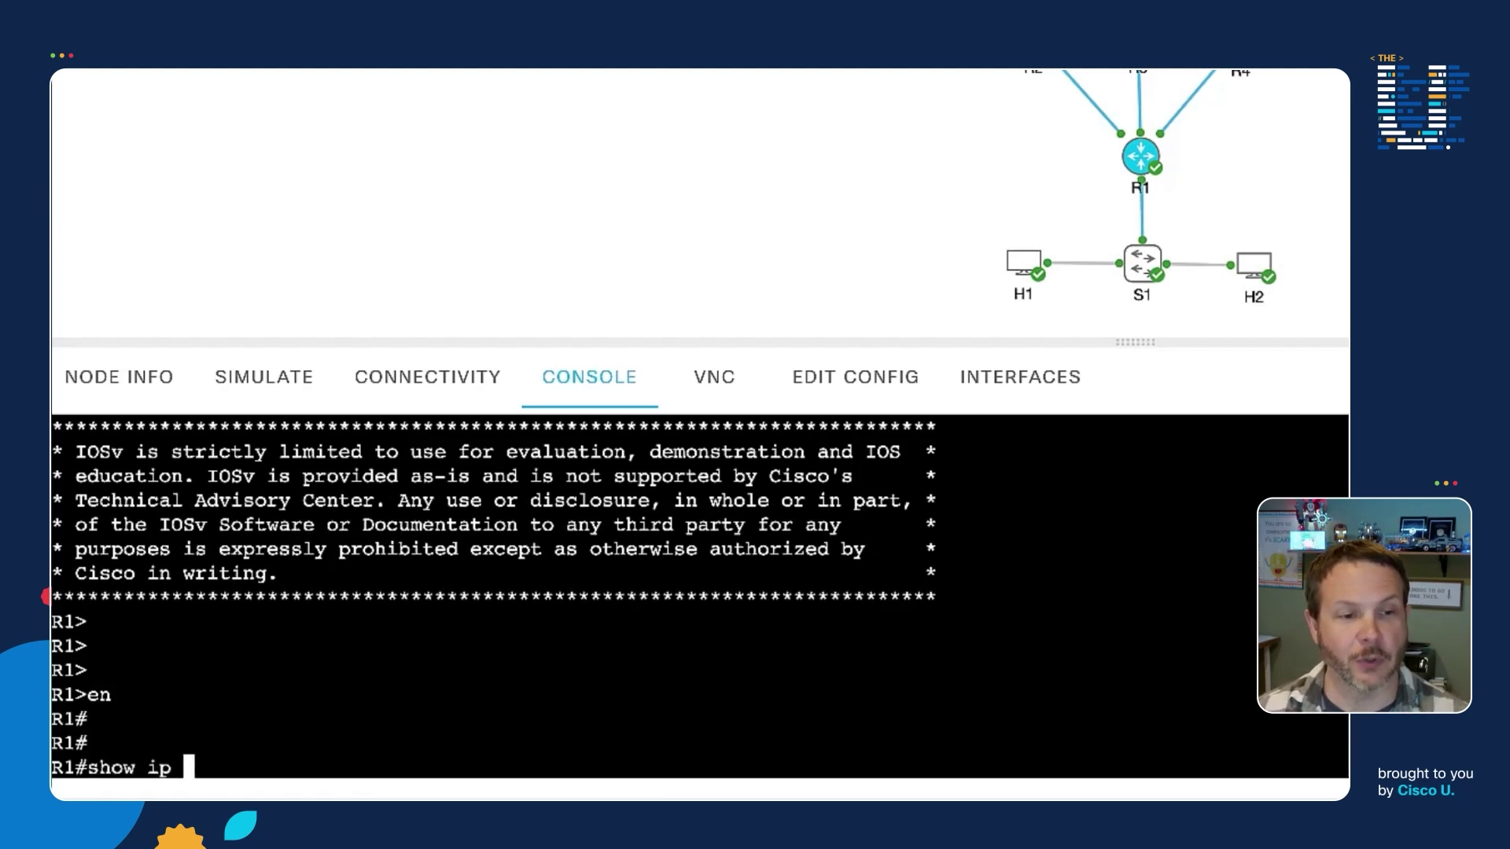
text(ospf inte)
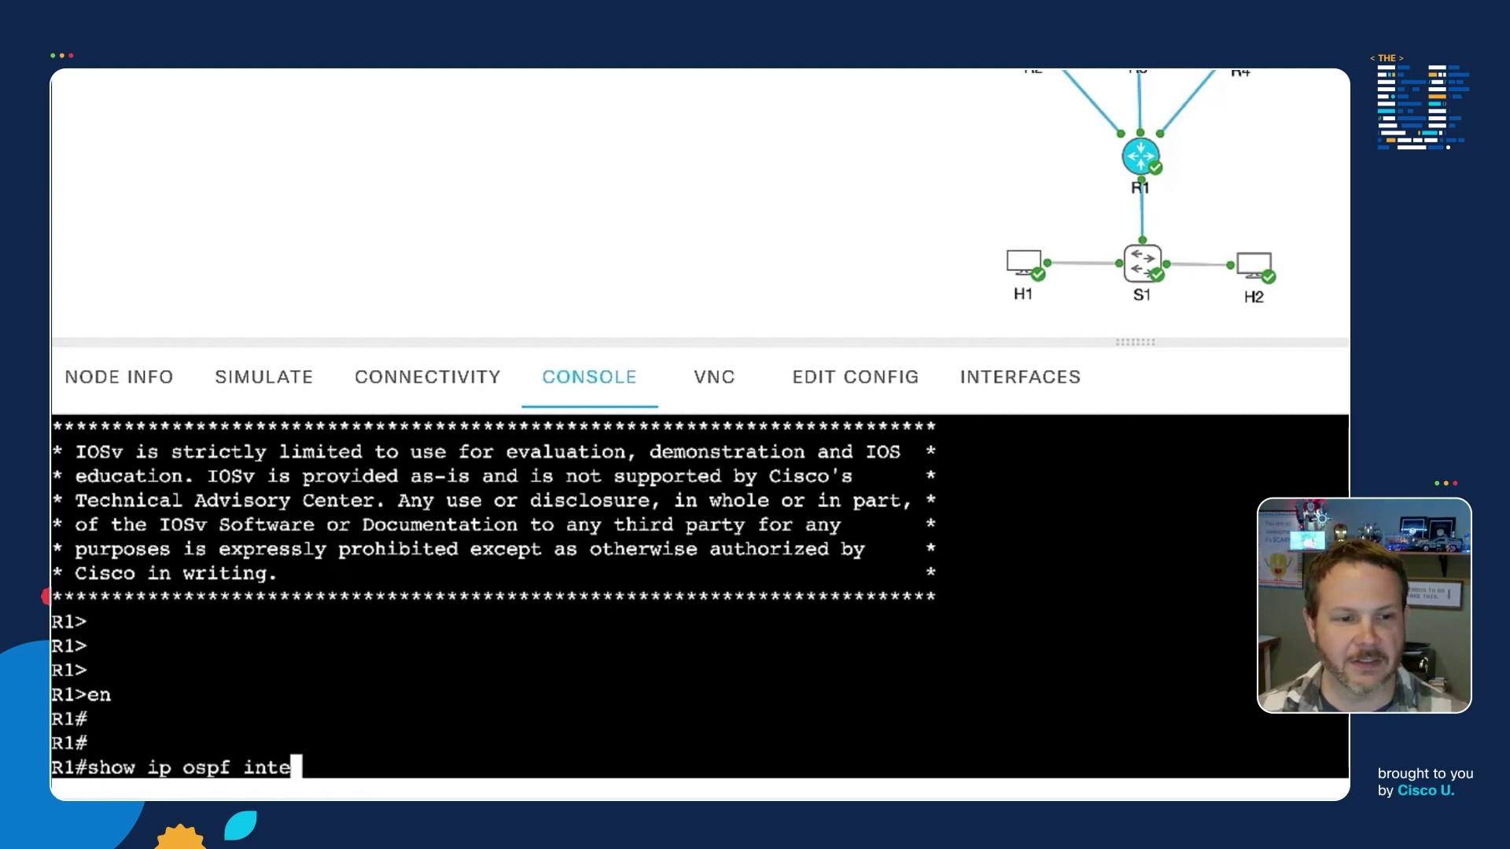
key(Tab)
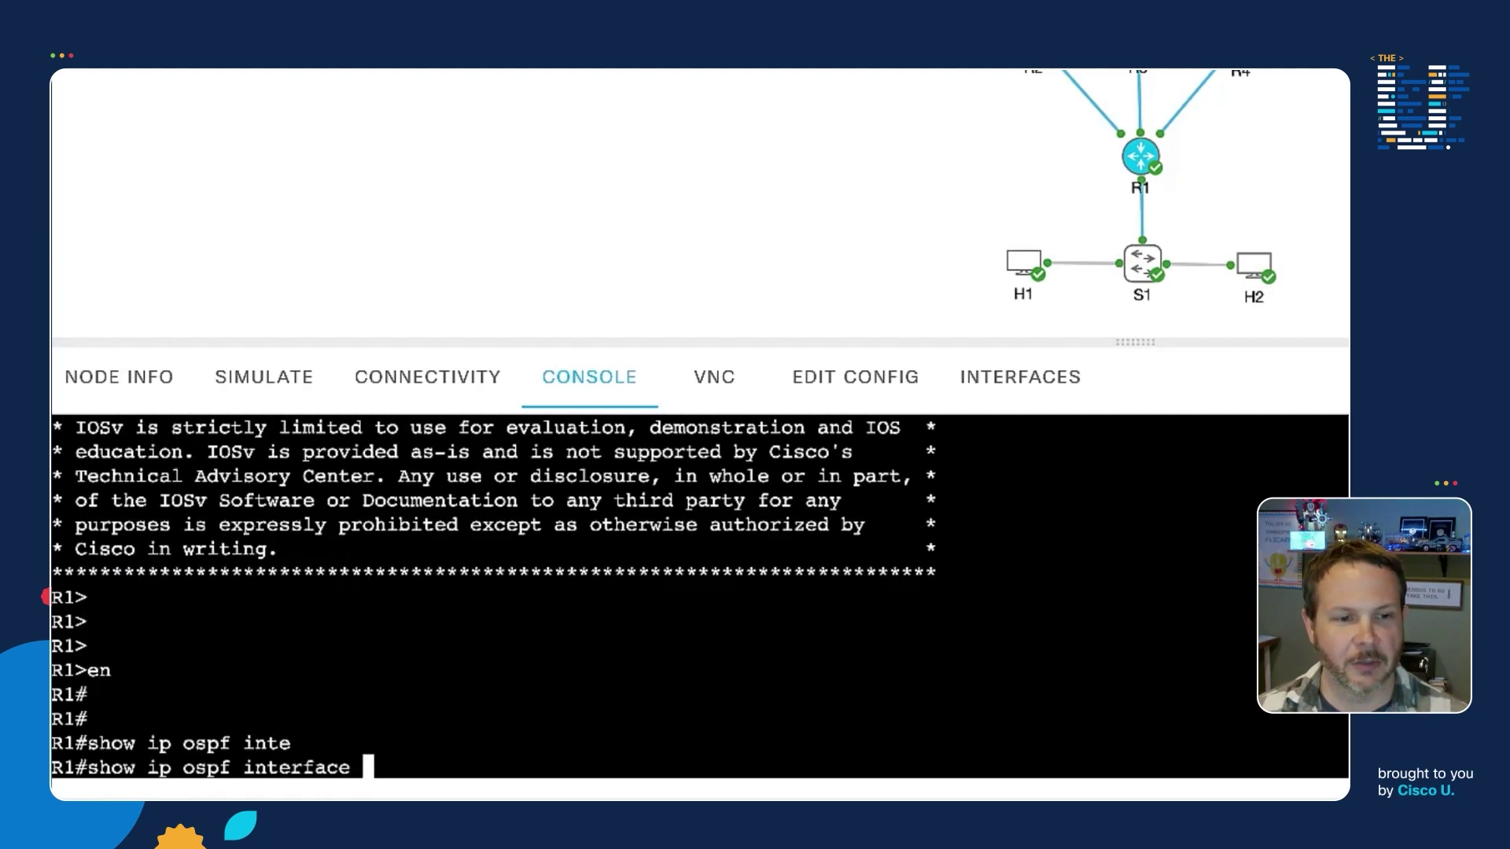
text(bri)
key(Return)
text(show ip ospf interface brief)
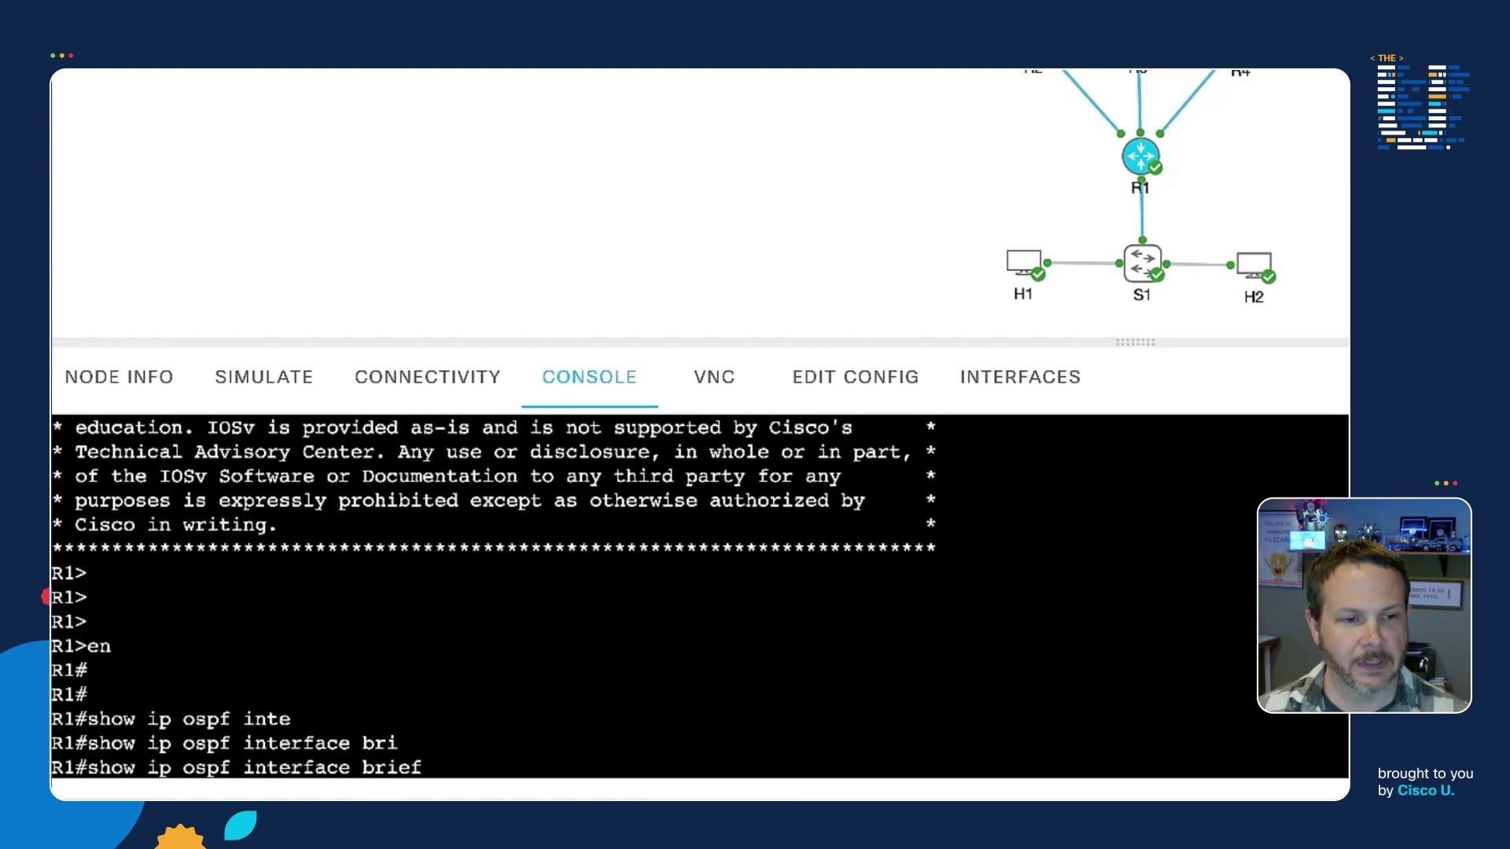
key(Return)
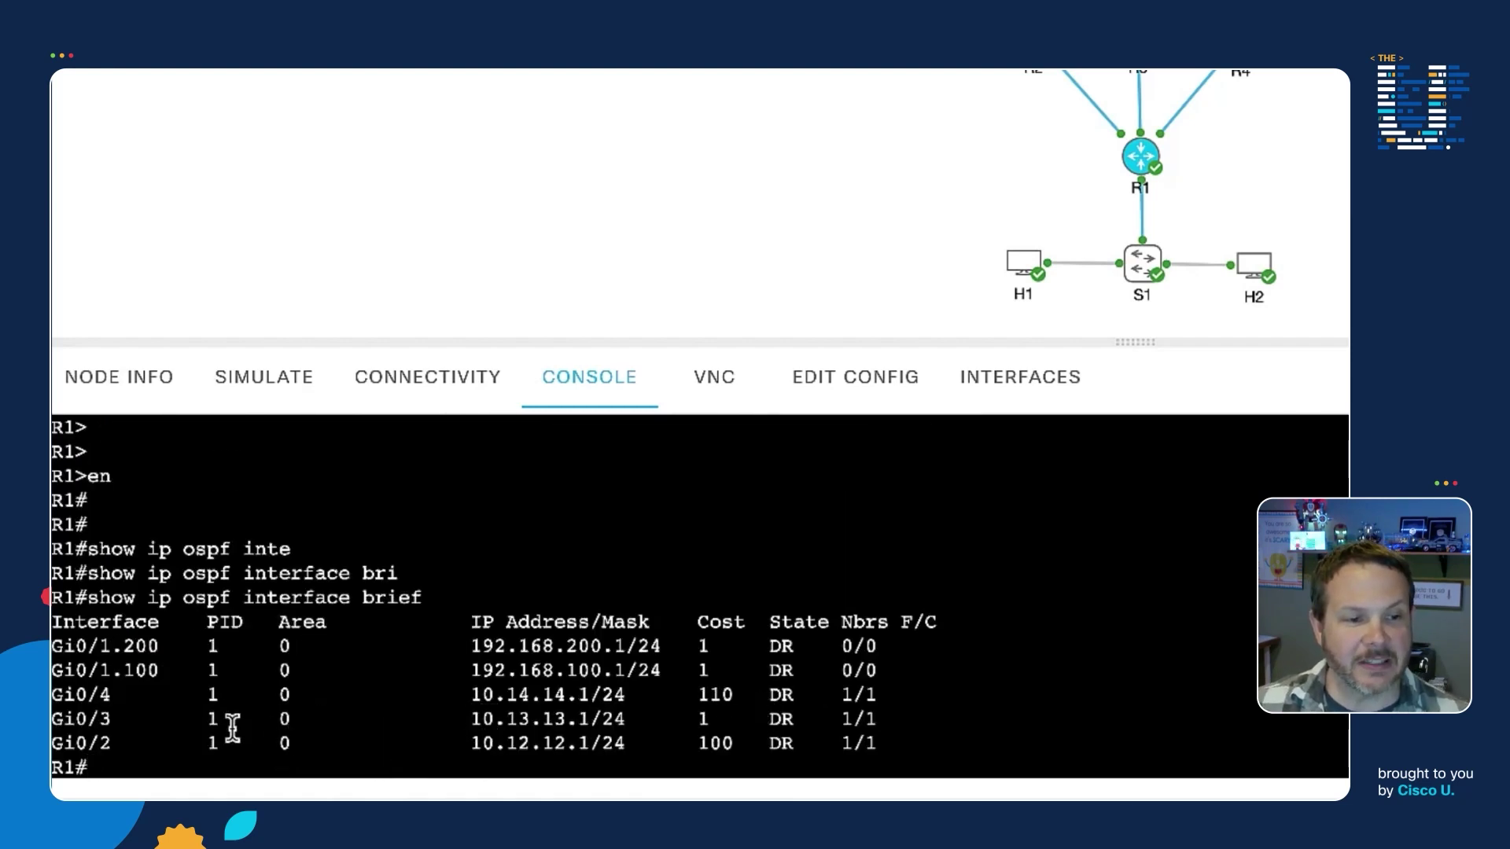
- Highlight the Gi0/3 (cost 1), Gi0/2 (cost 100) and Gi0/4 (cost 110) rows
drag(62, 717, 832, 712)
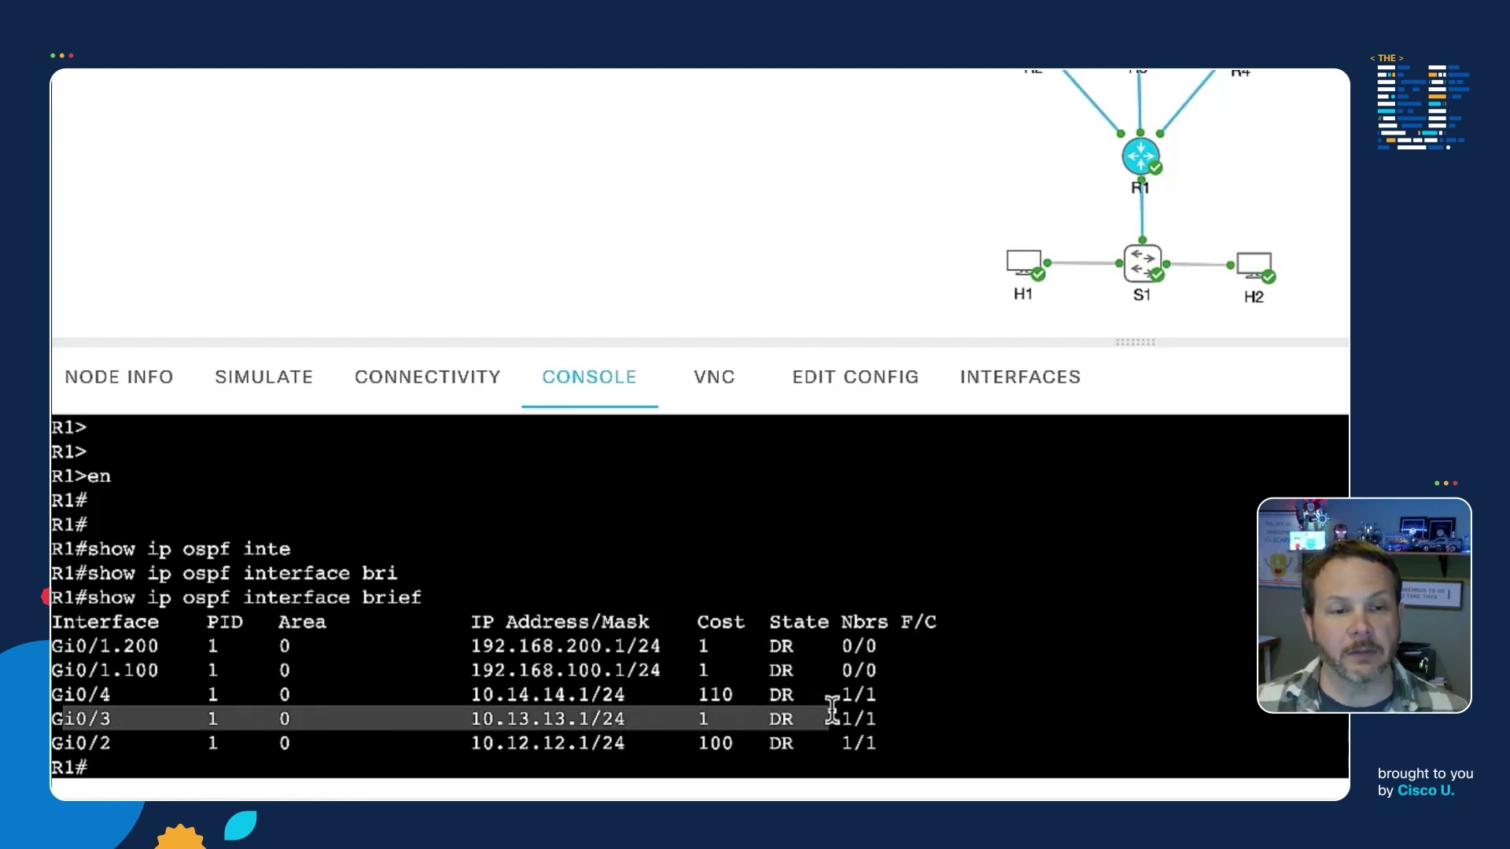
click(76, 744)
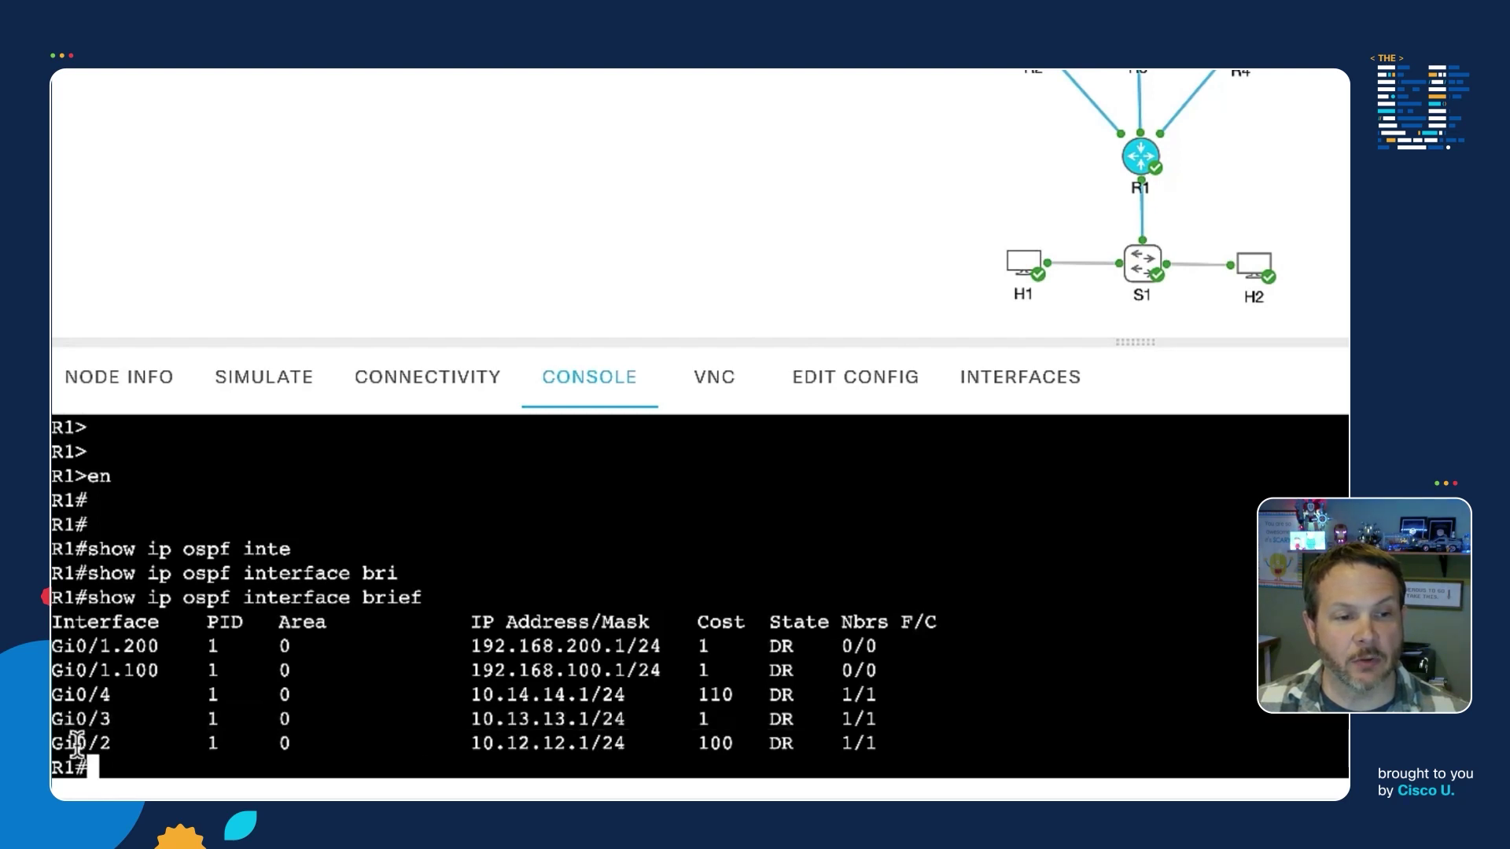
drag(77, 744, 744, 741)
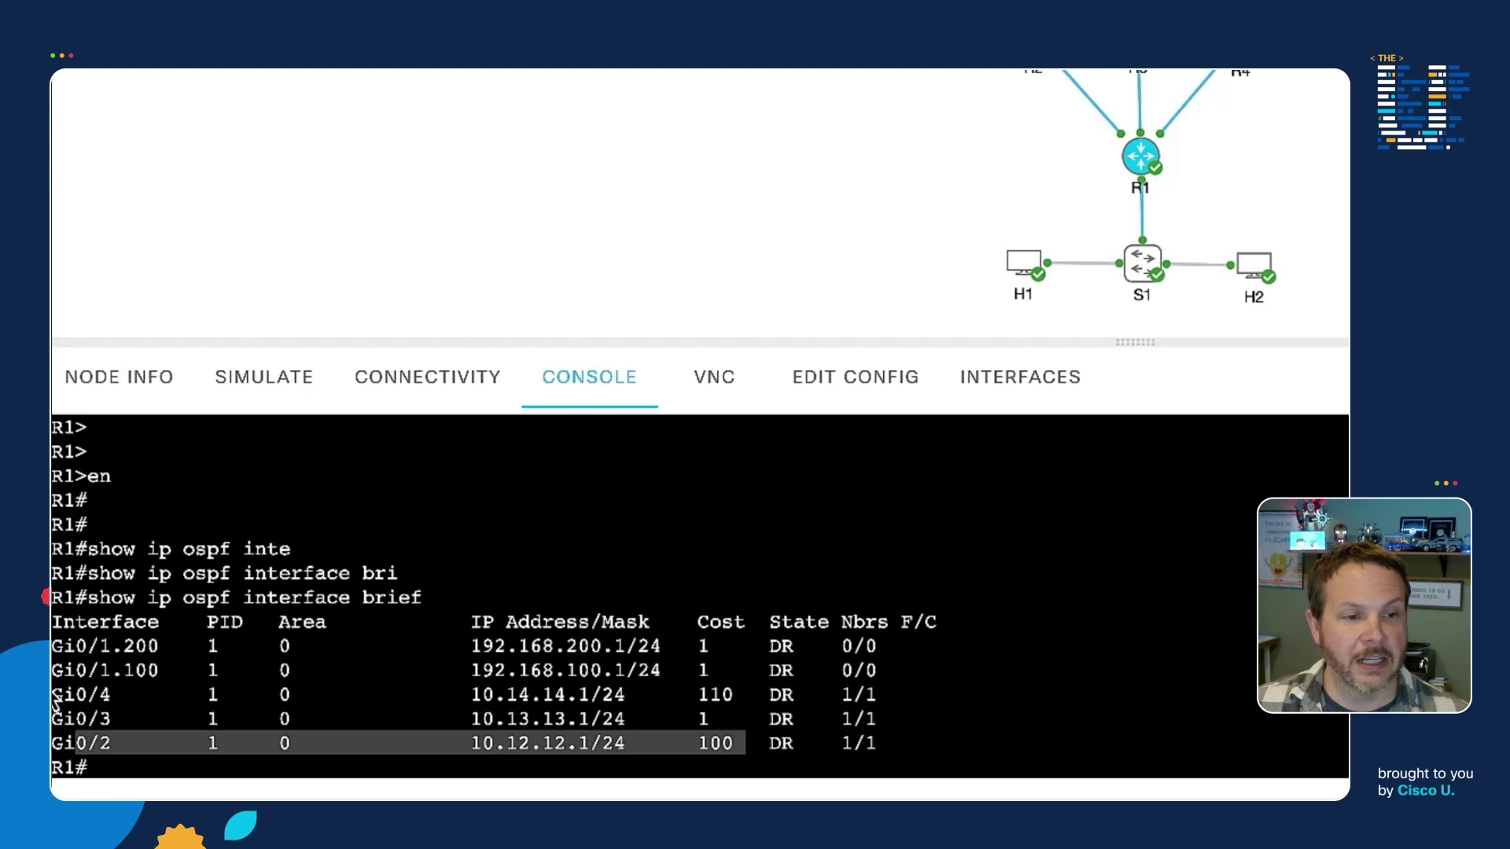
drag(75, 694, 744, 696)
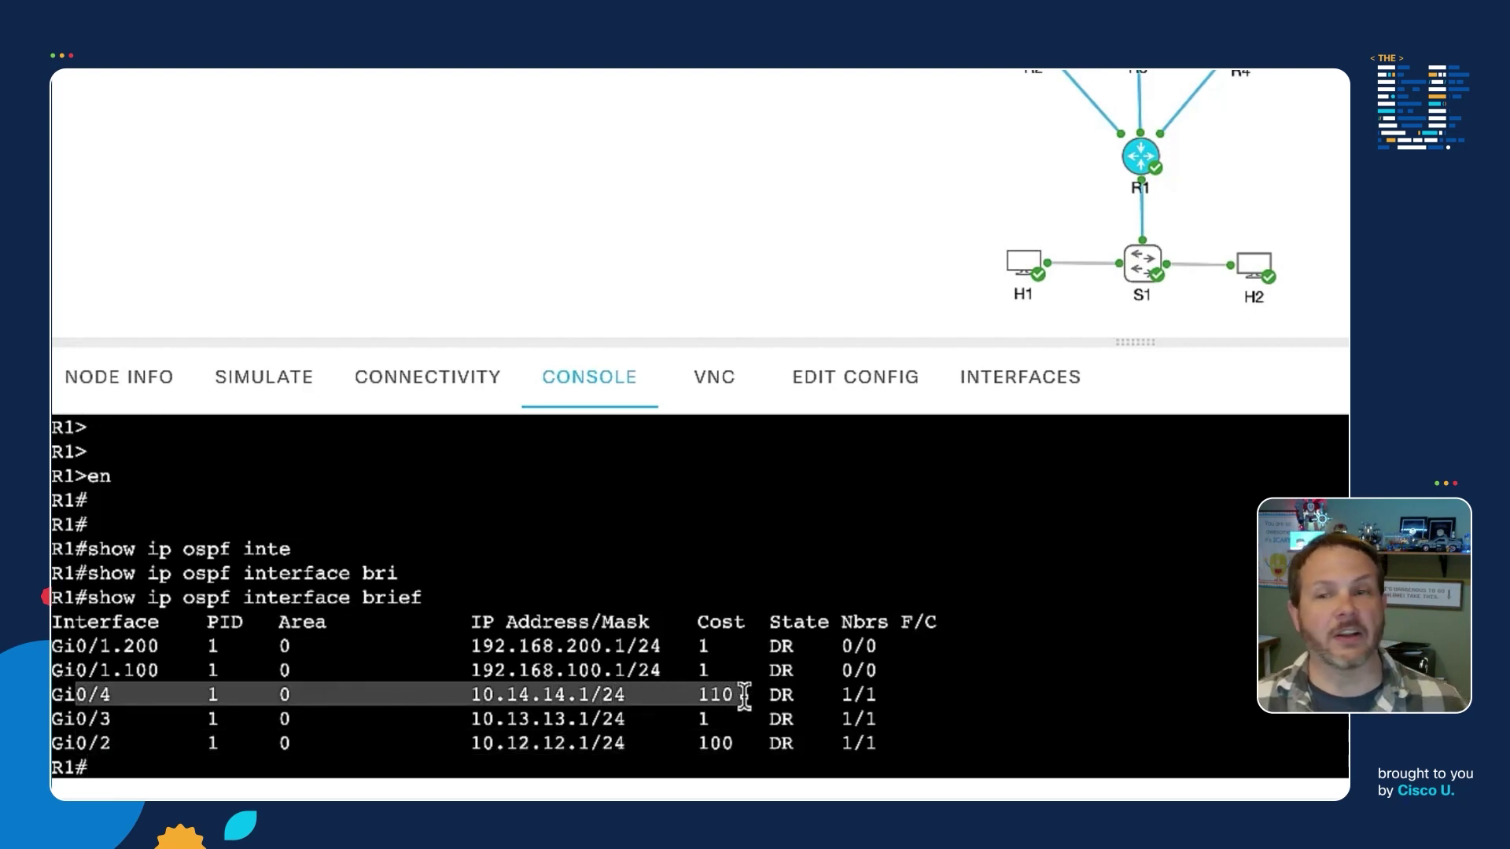
click(744, 692)
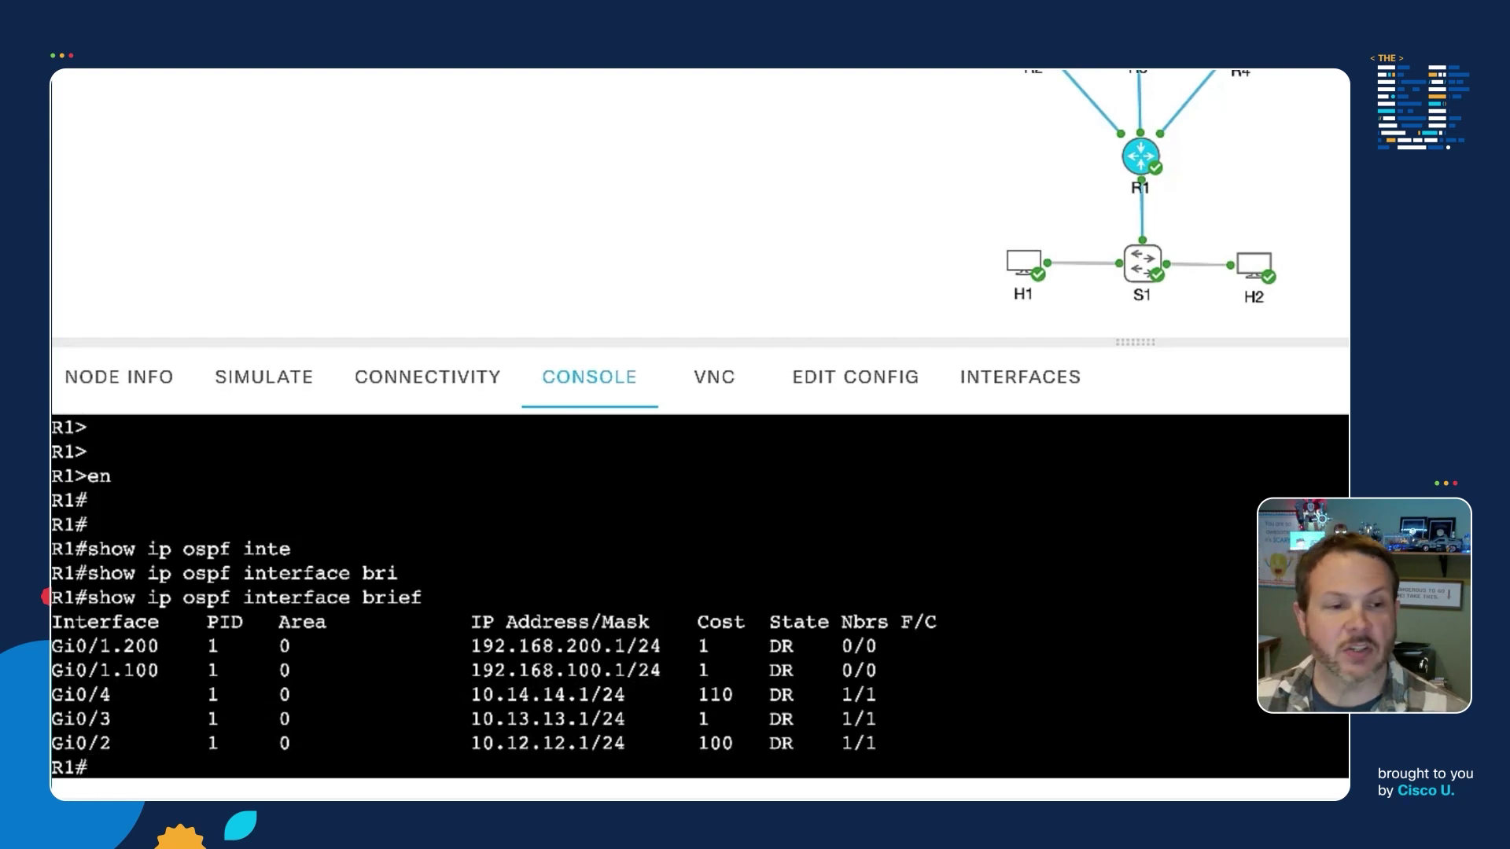
key(Return)
key(Return)
key(Return)
key(Return)
key(Return)
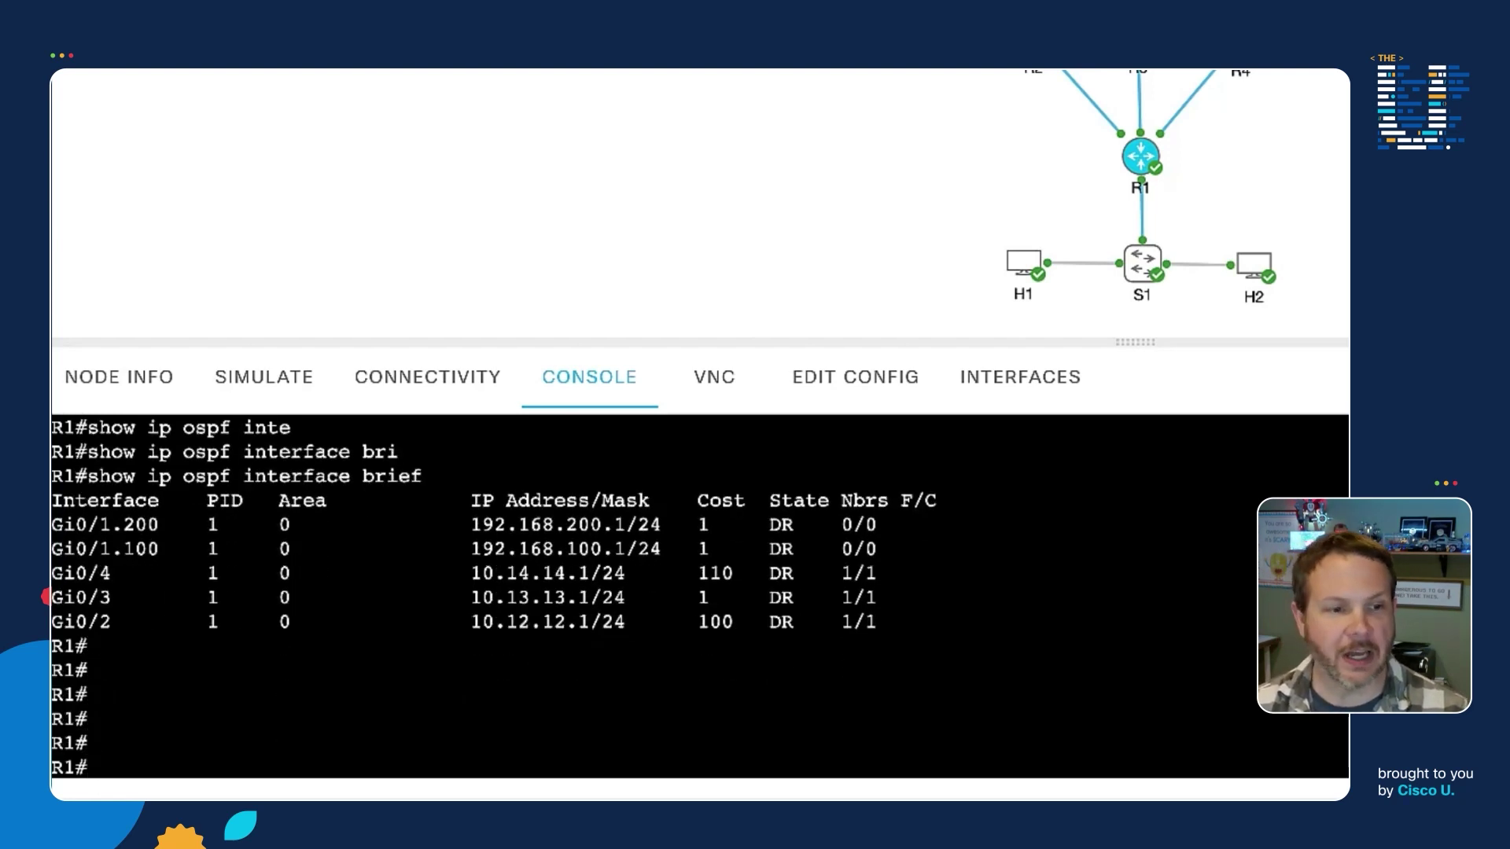
- Look up the route to 172.16.10.11, marking next hop 10.13.13.3 and GigabitEthernet0/3
text(show ip route 172.16.)
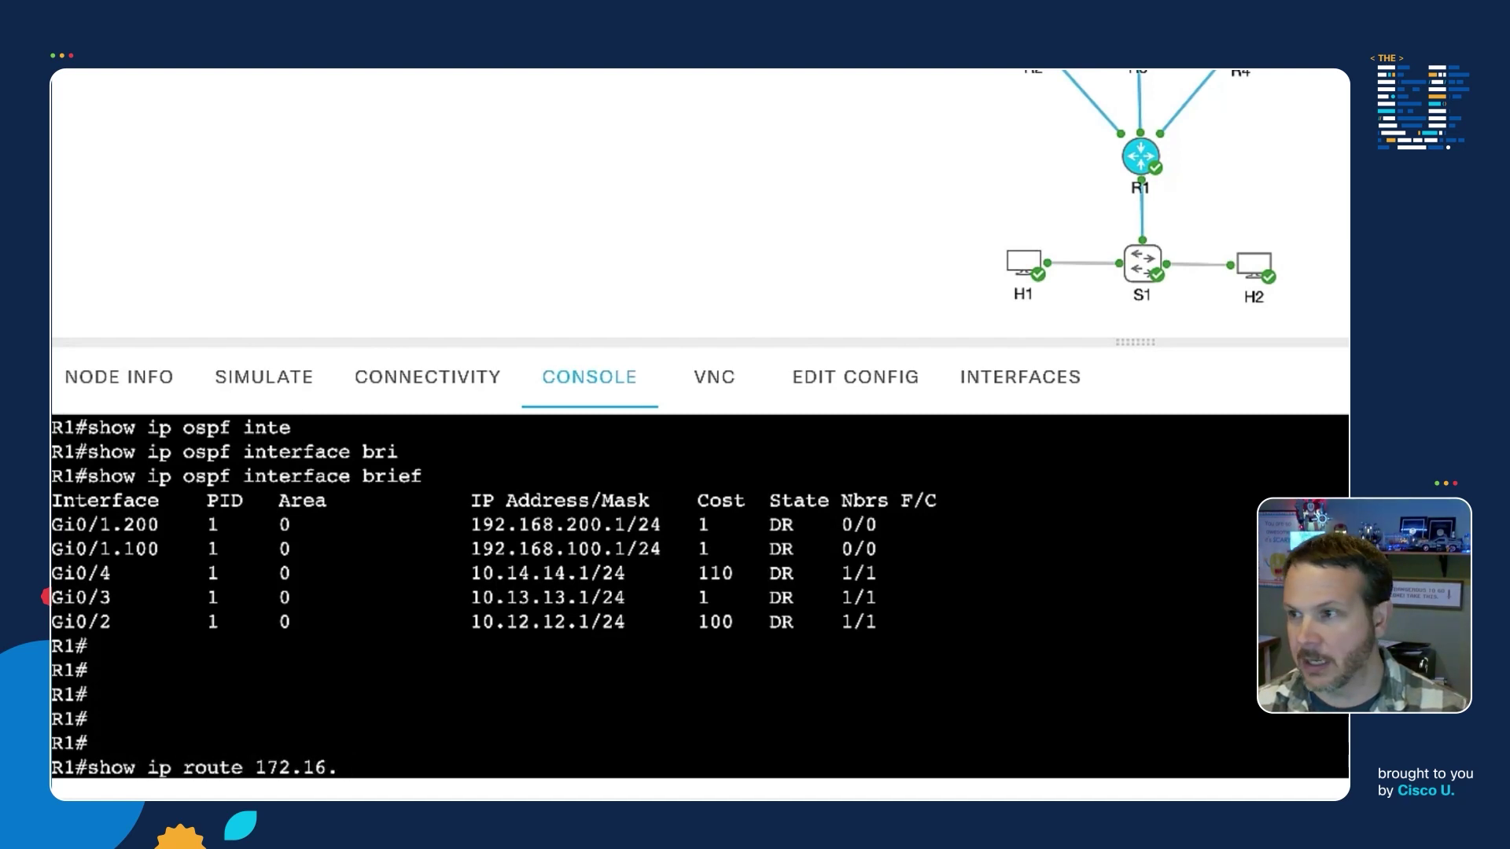
text(10.11)
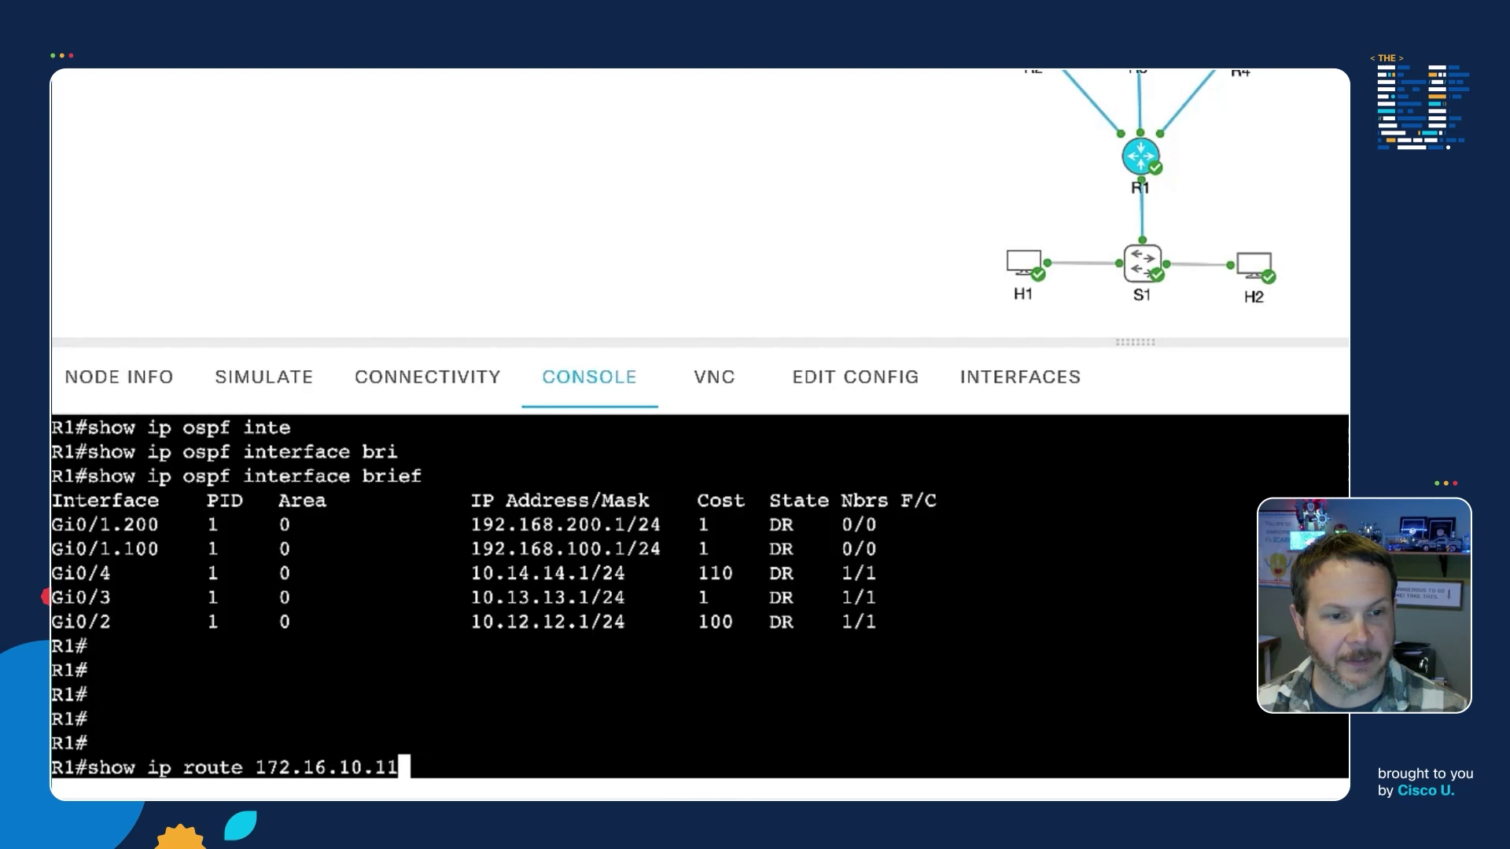
key(Return)
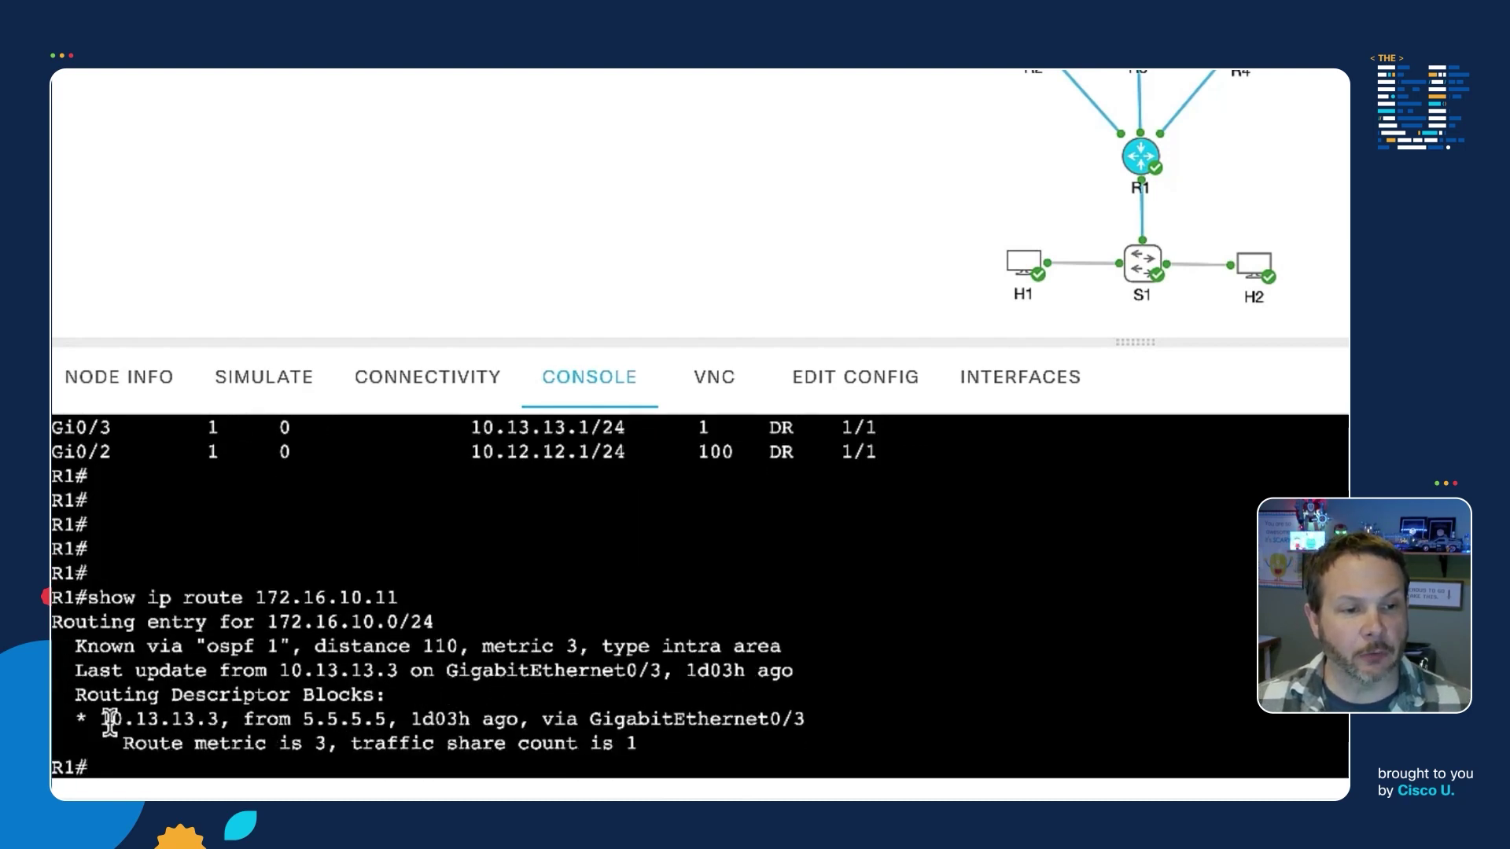
drag(100, 719, 220, 718)
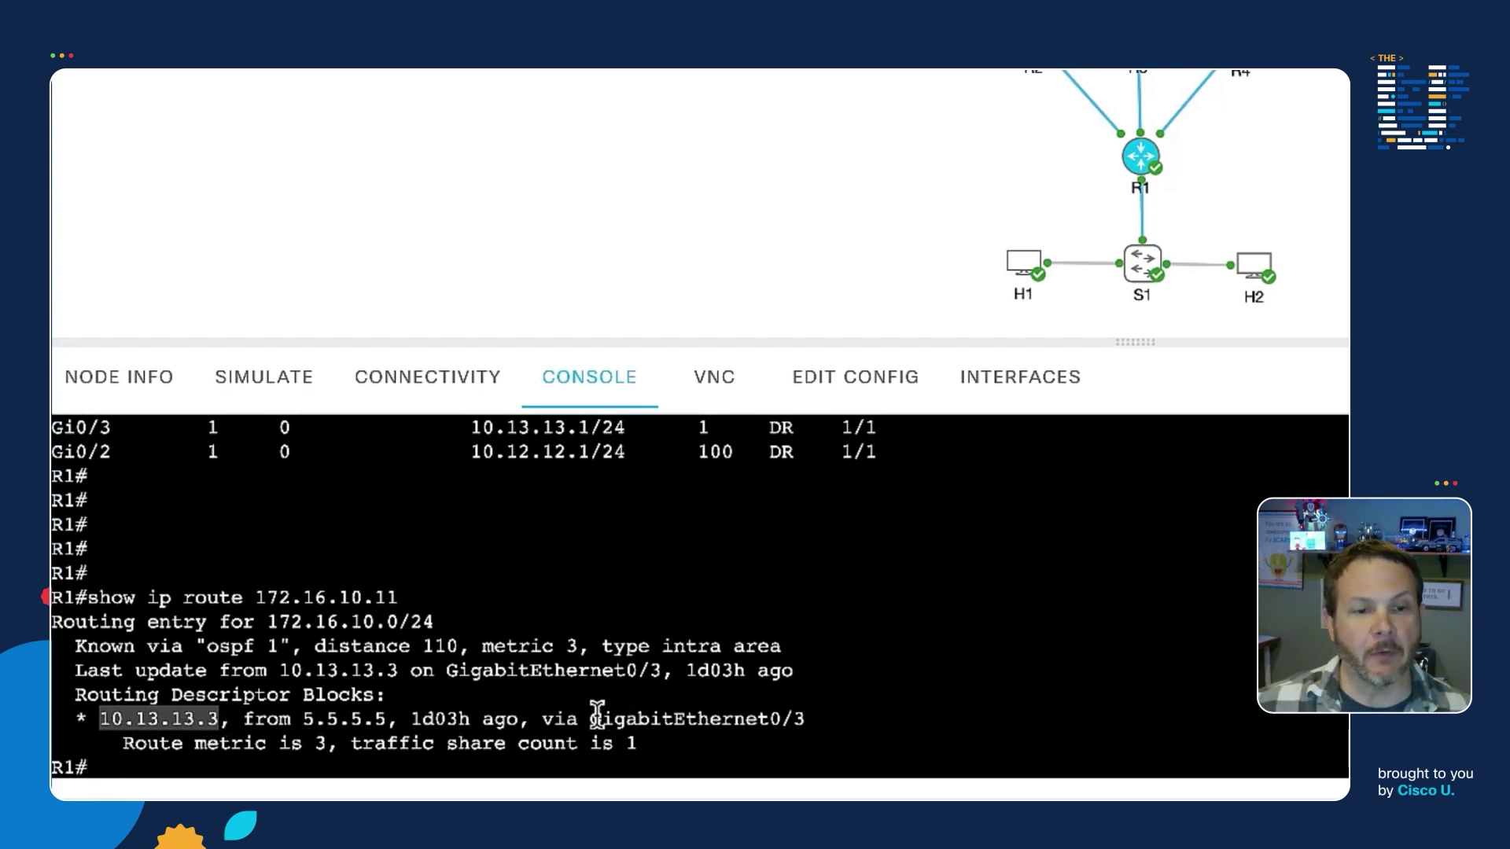
drag(590, 719, 822, 720)
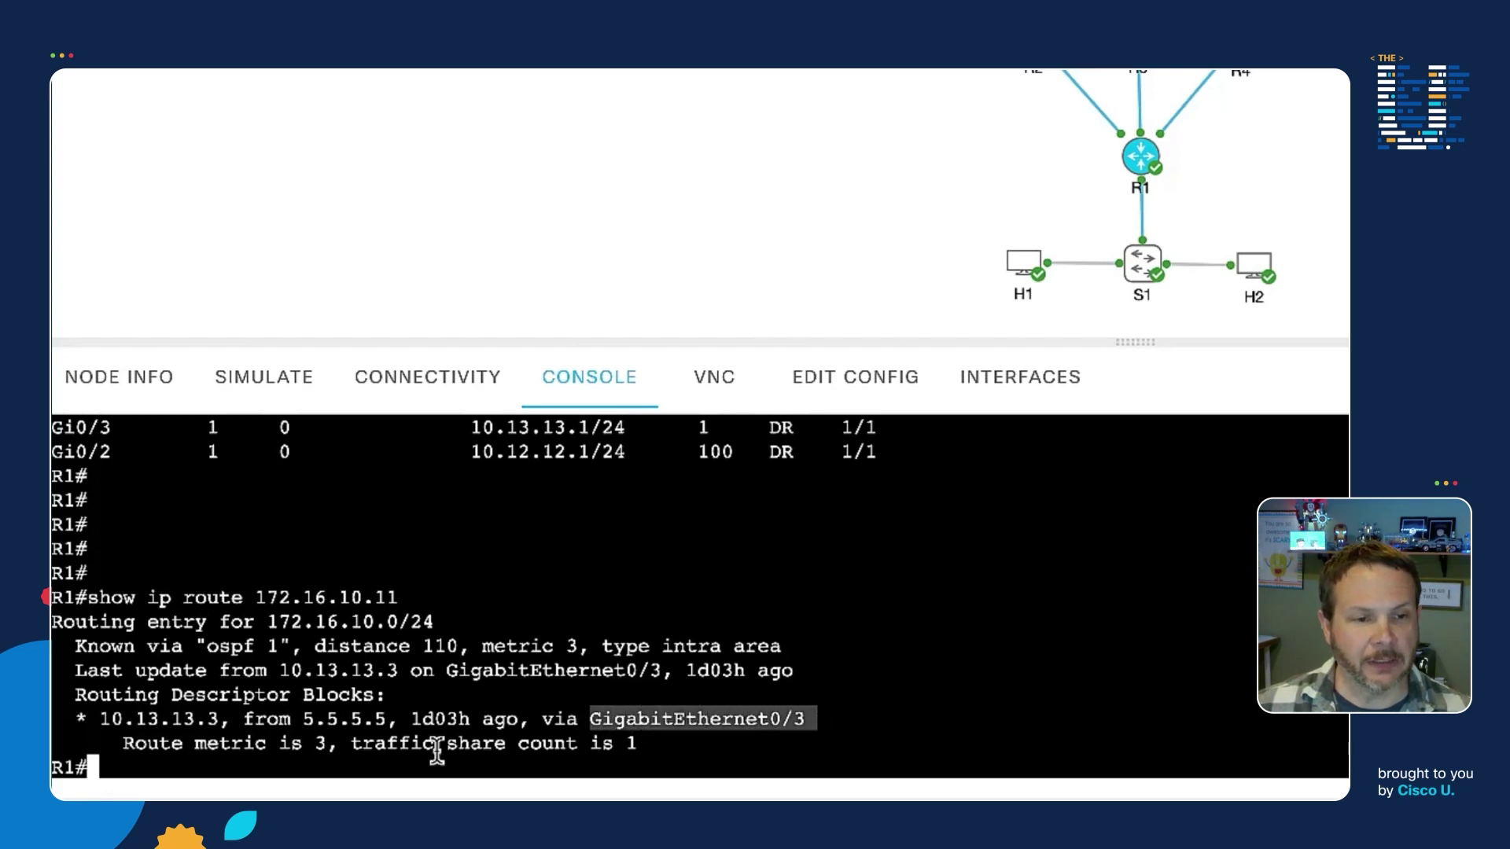
click(315, 740)
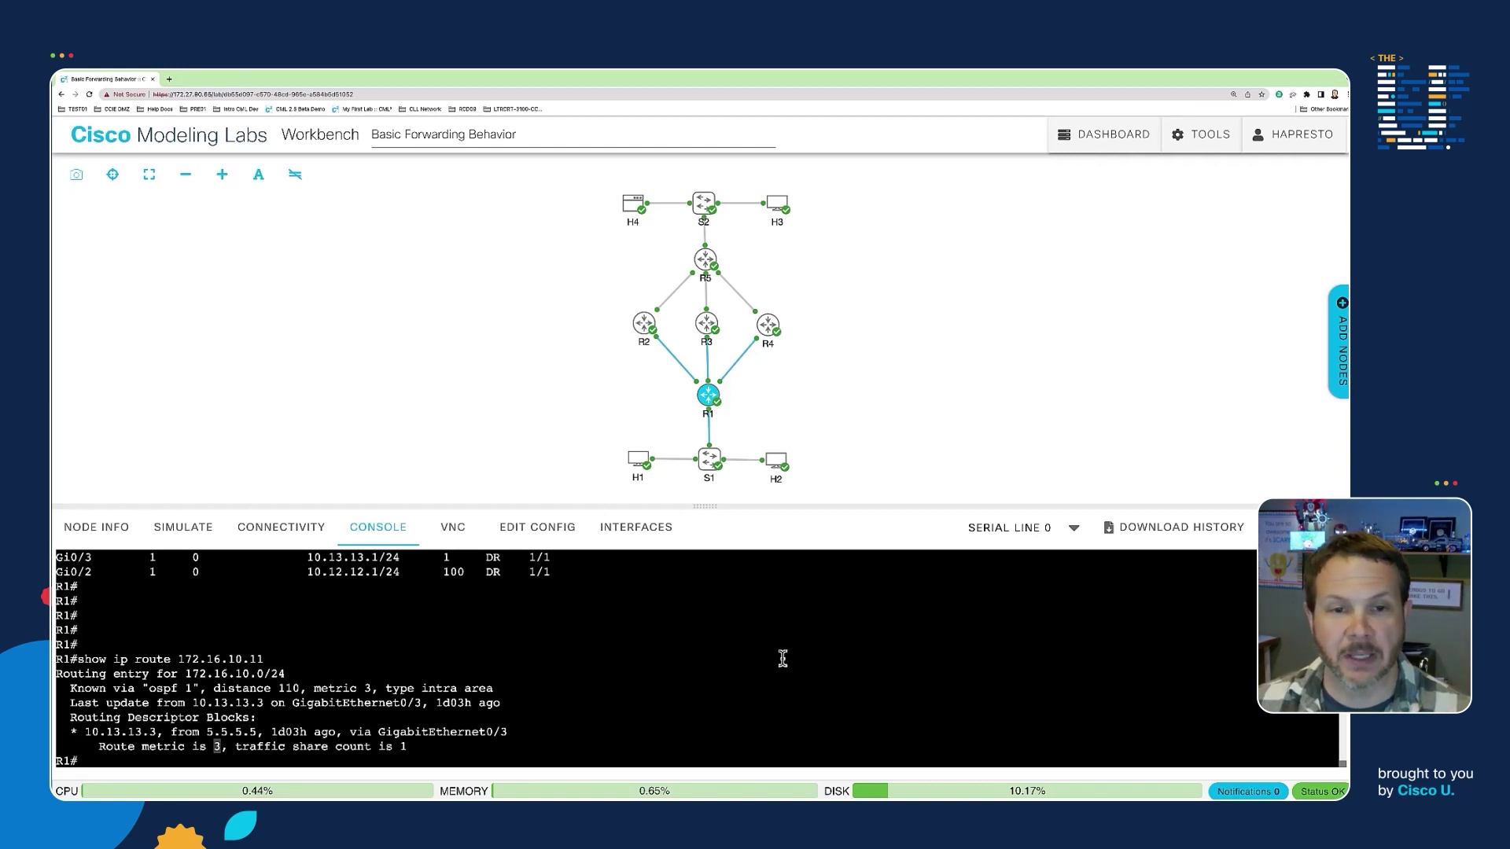
- Open a console session on host H1
click(641, 472)
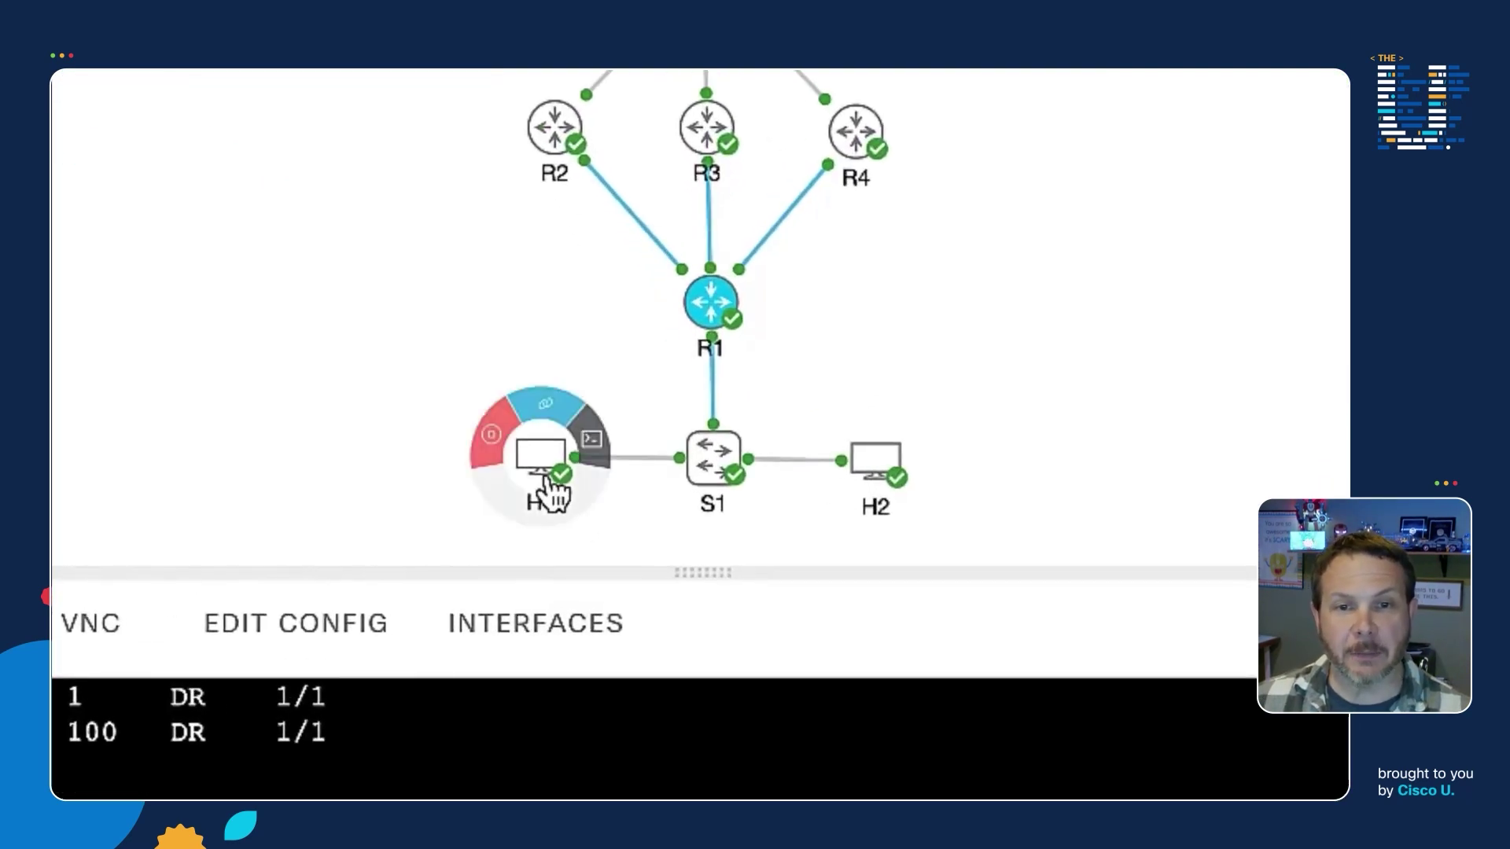
click(543, 475)
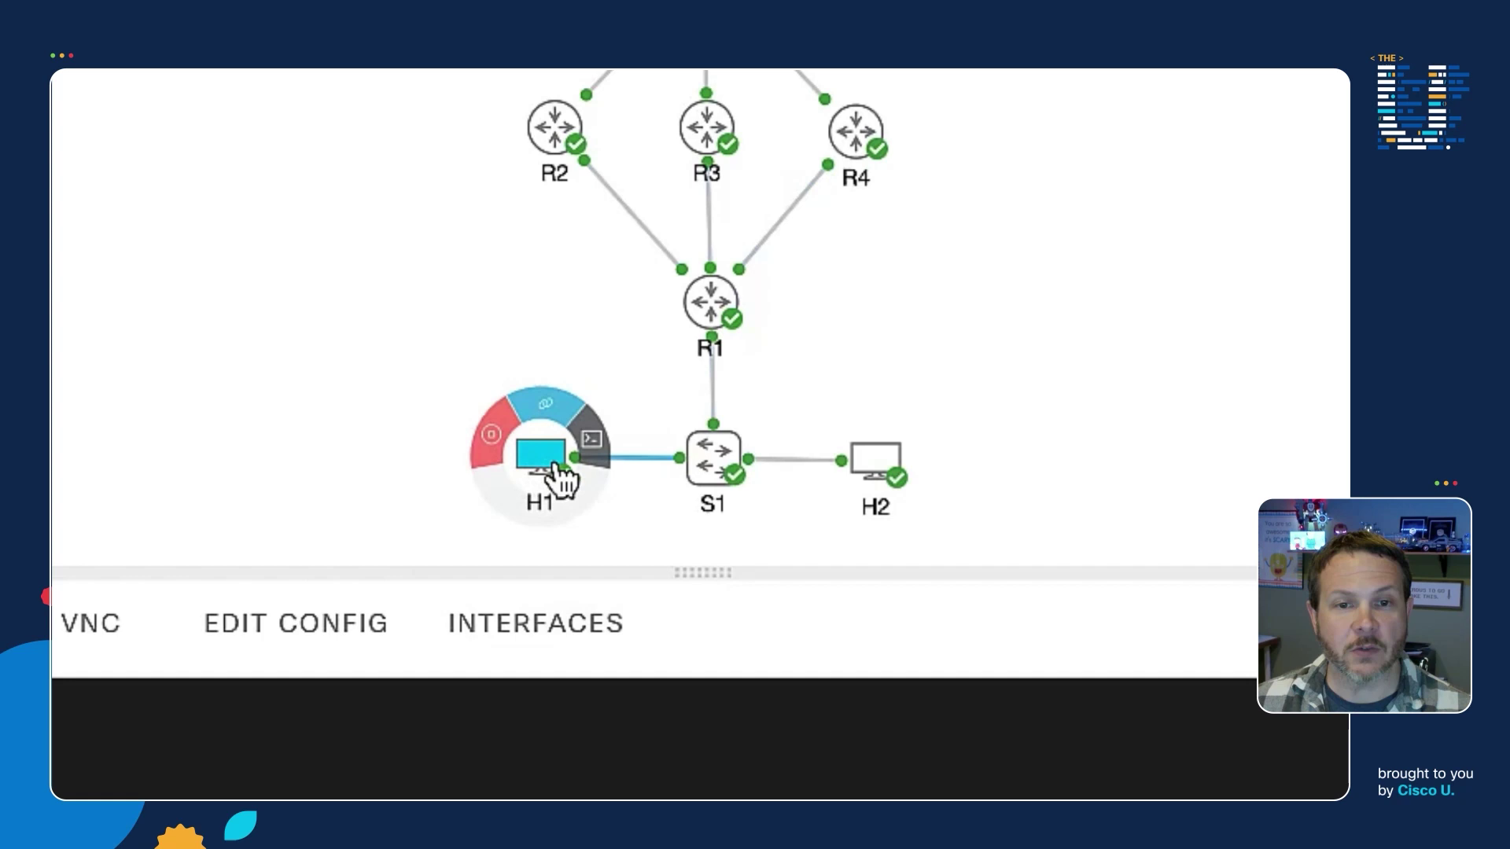
click(596, 470)
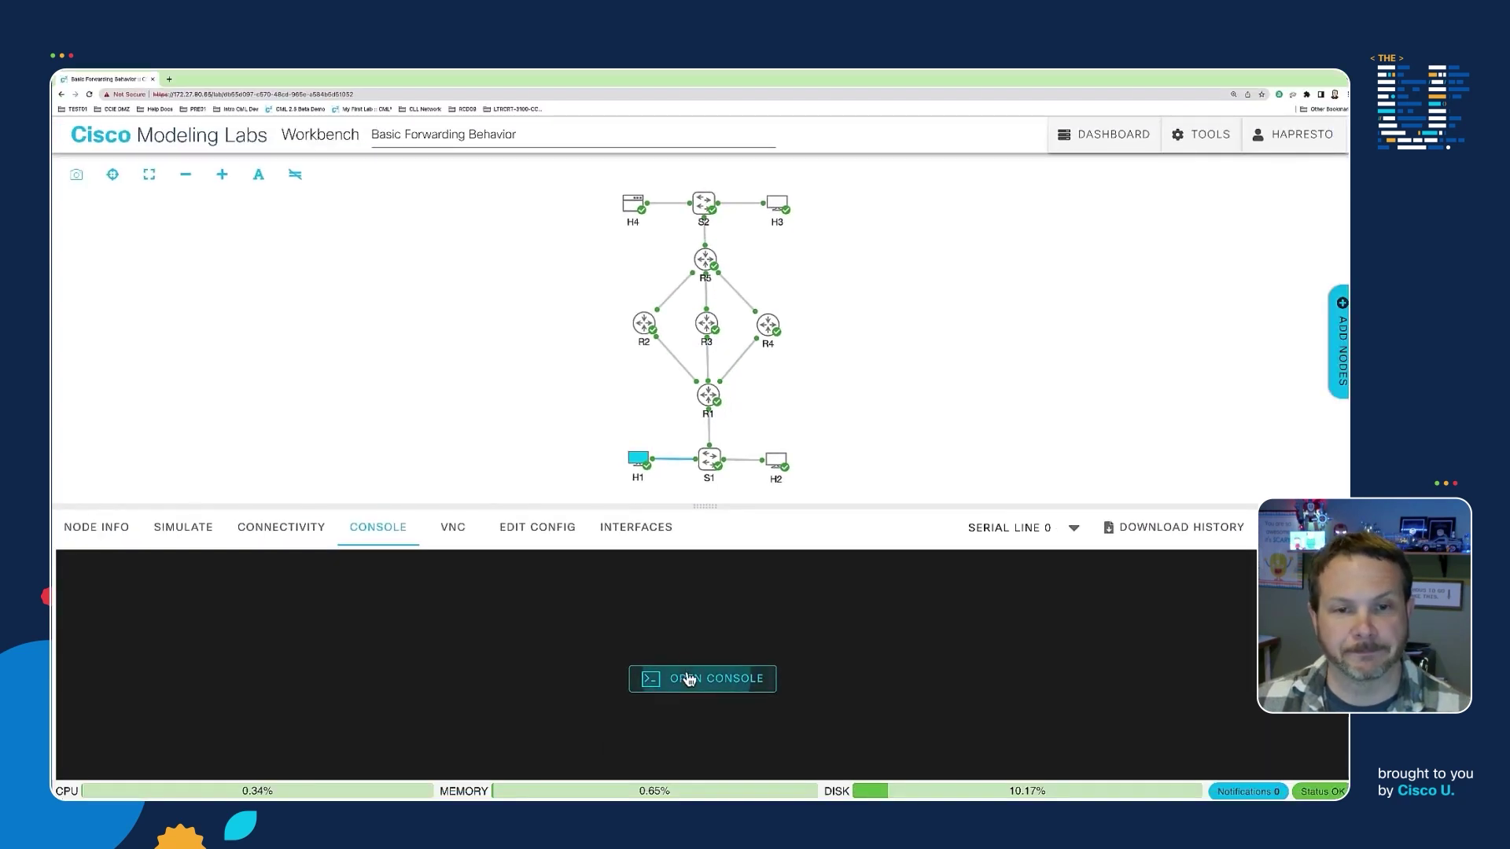
click(688, 677)
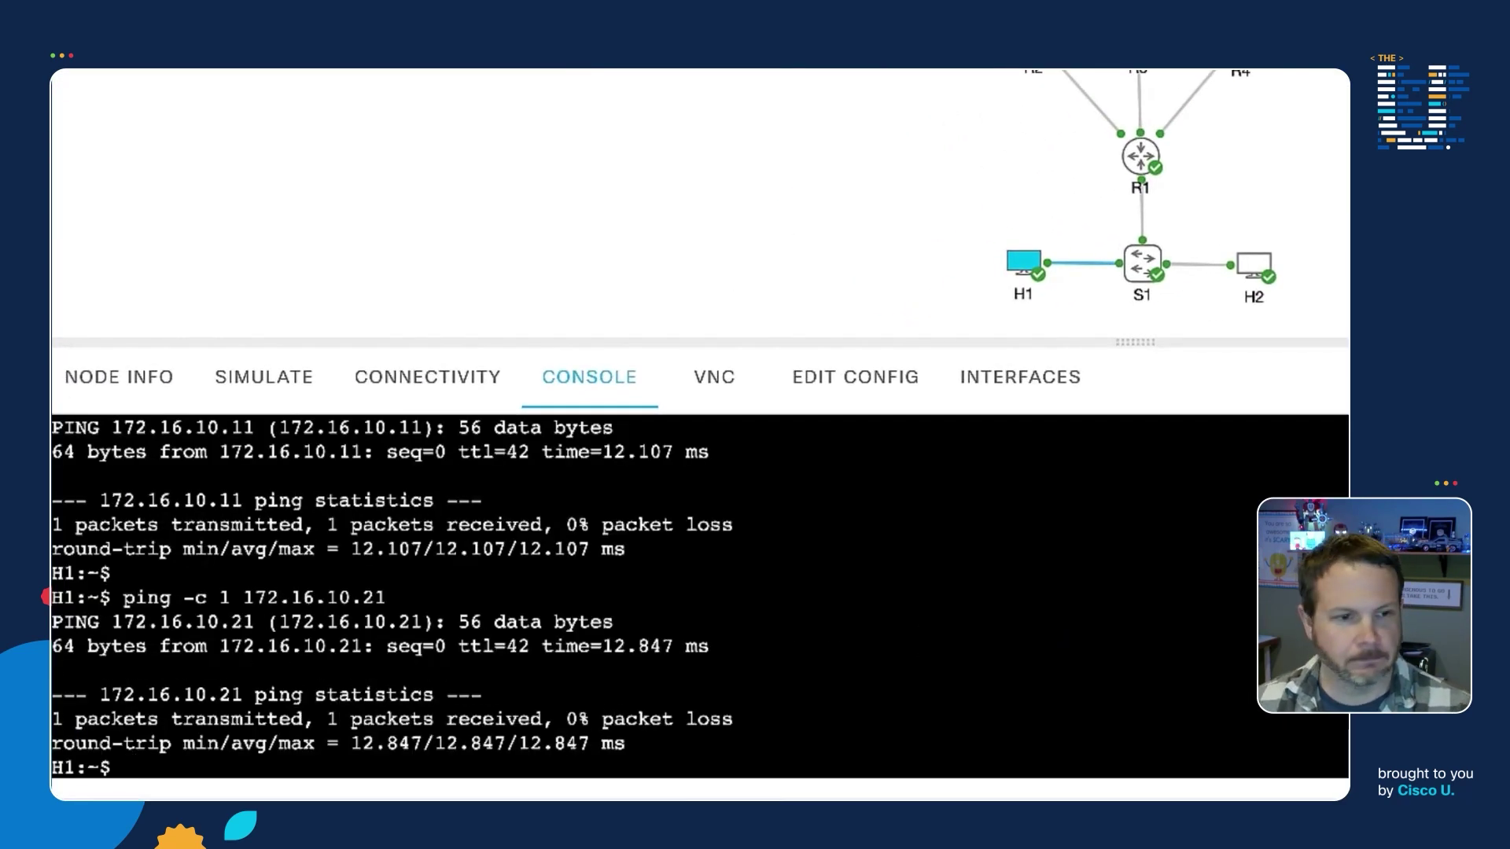
- Clear H1's terminal and traceroute -n to 172.16.10.11, marking hop 10.13.13.3
key(Return)
key(Return)
key(Return)
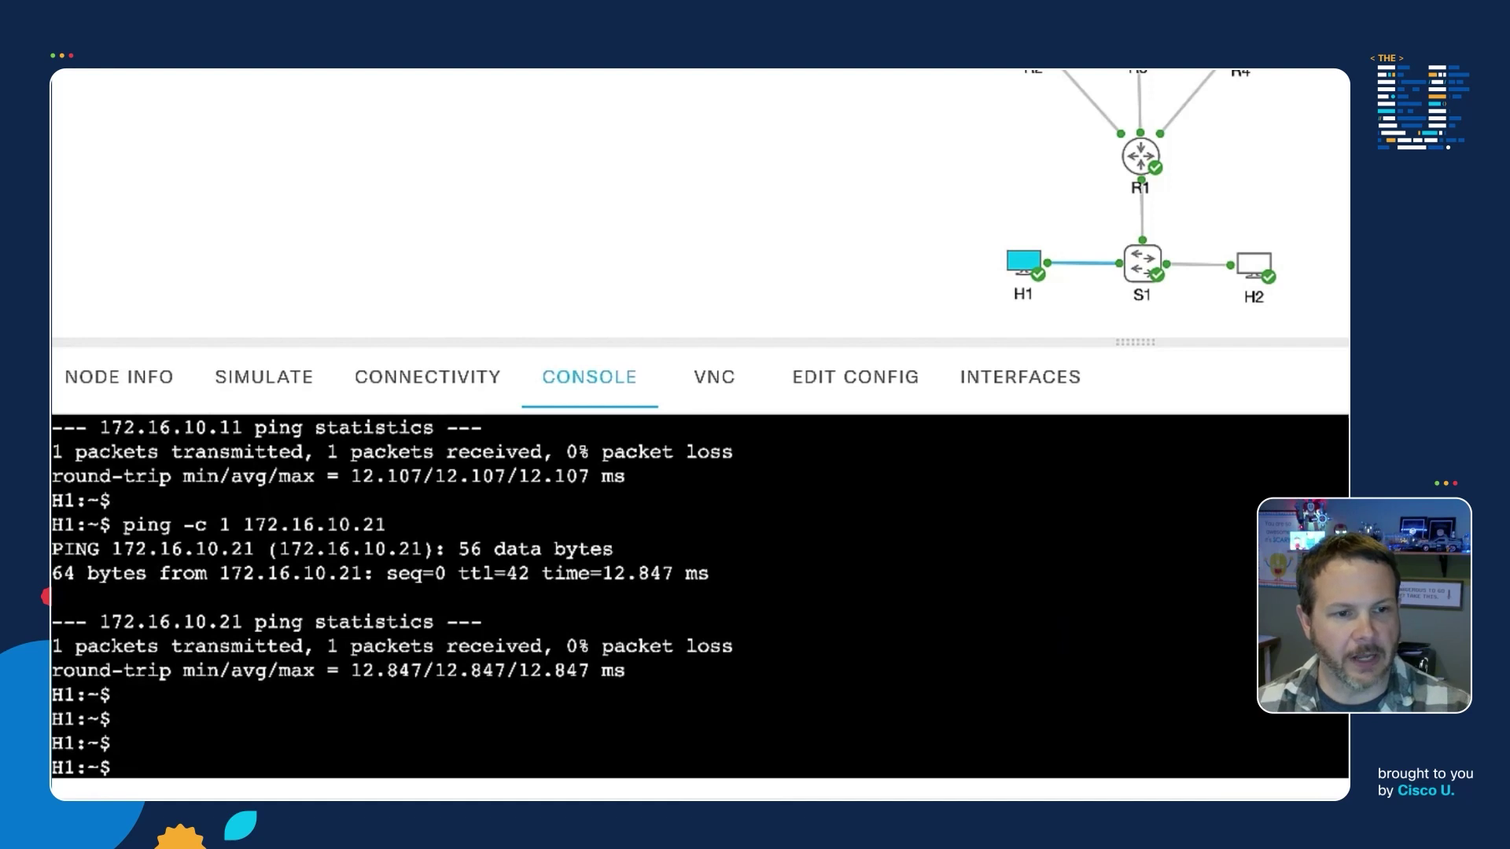
text(clear)
key(Return)
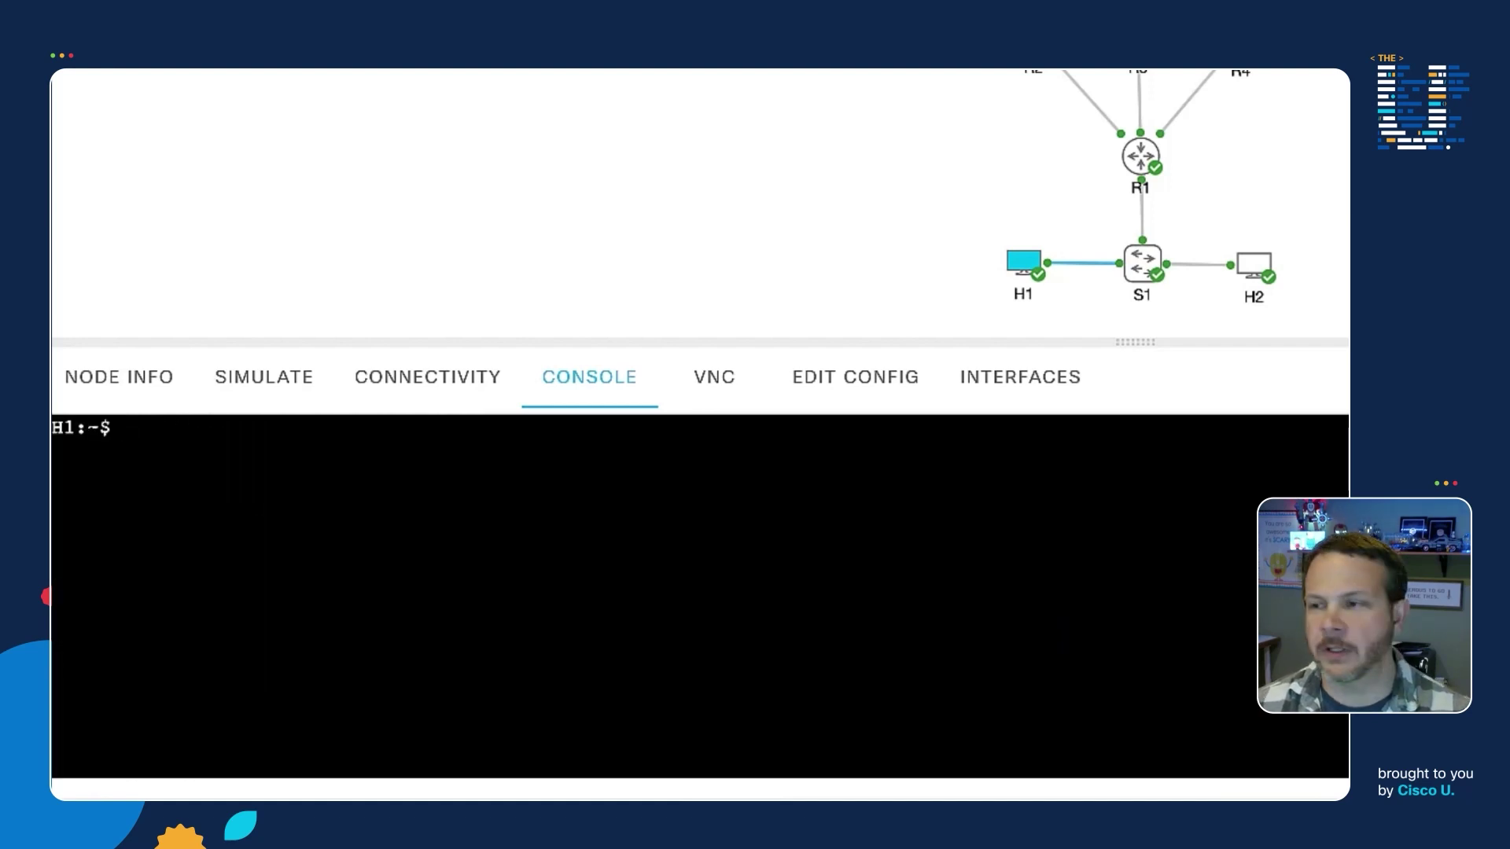
text(trace )
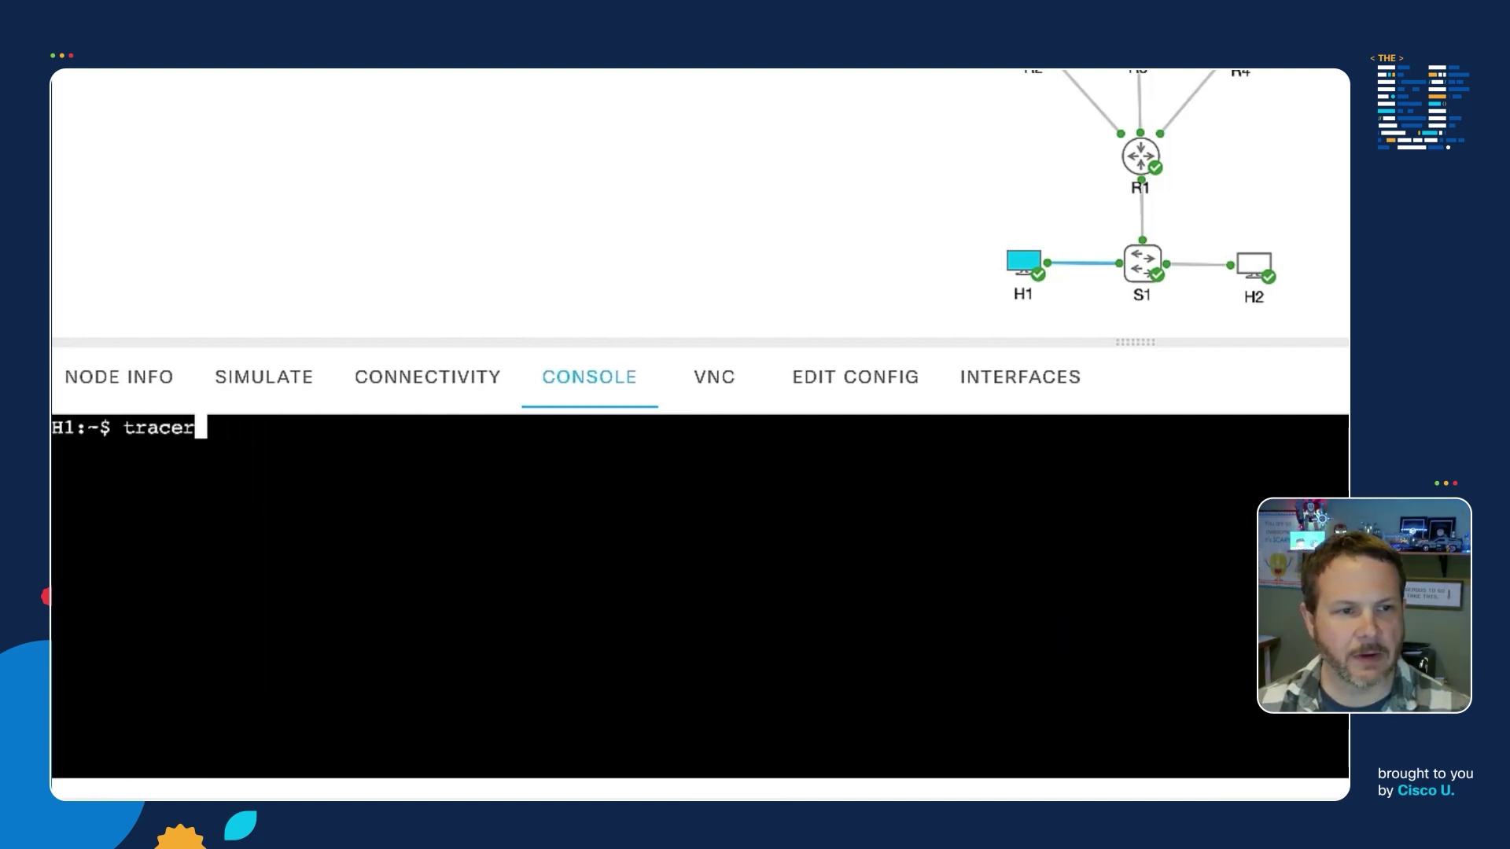
text(oute -n )
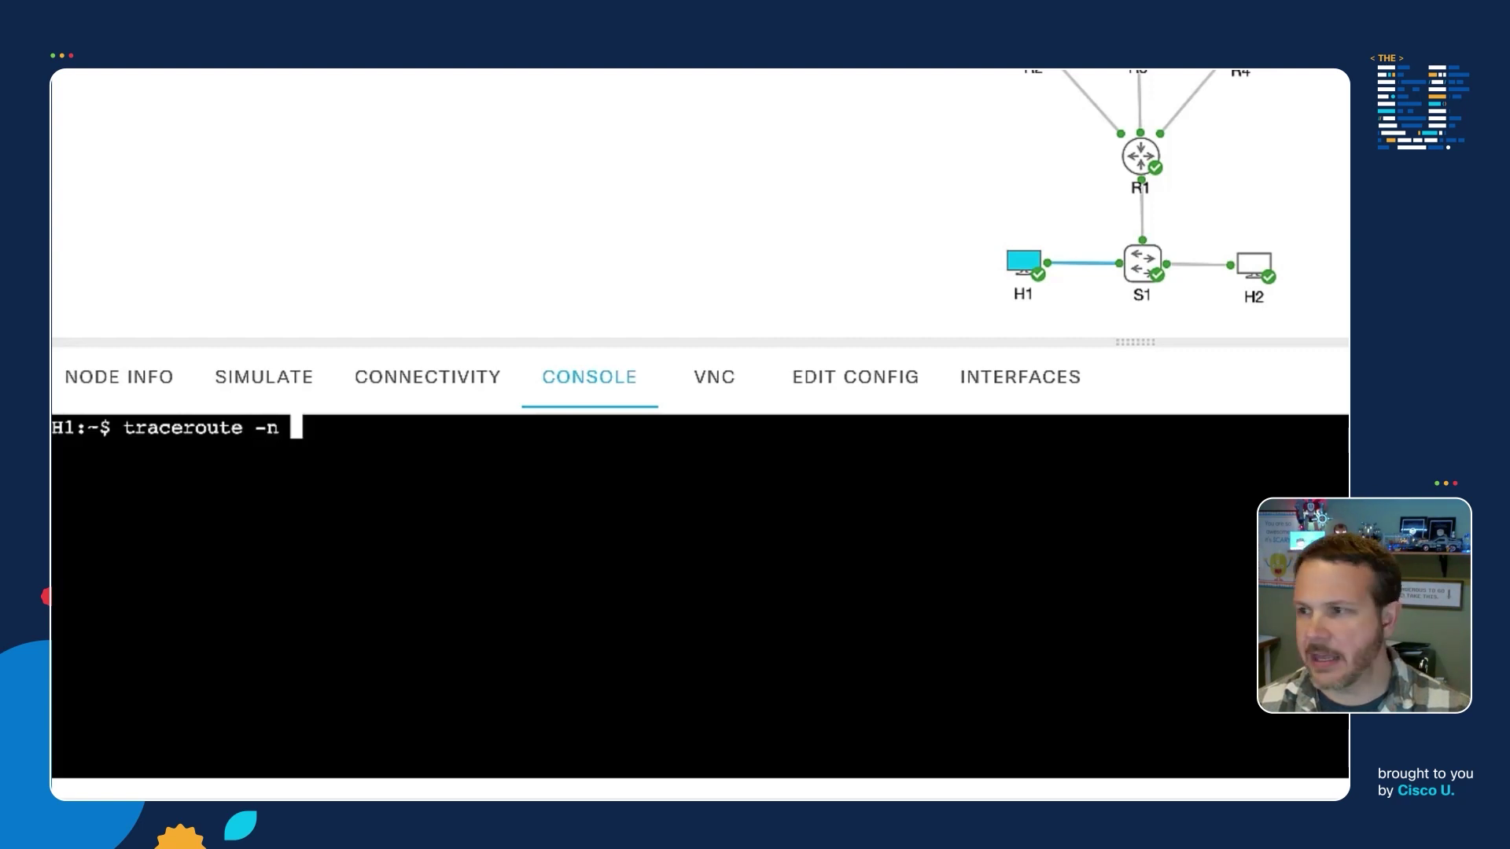
text(172.16.)
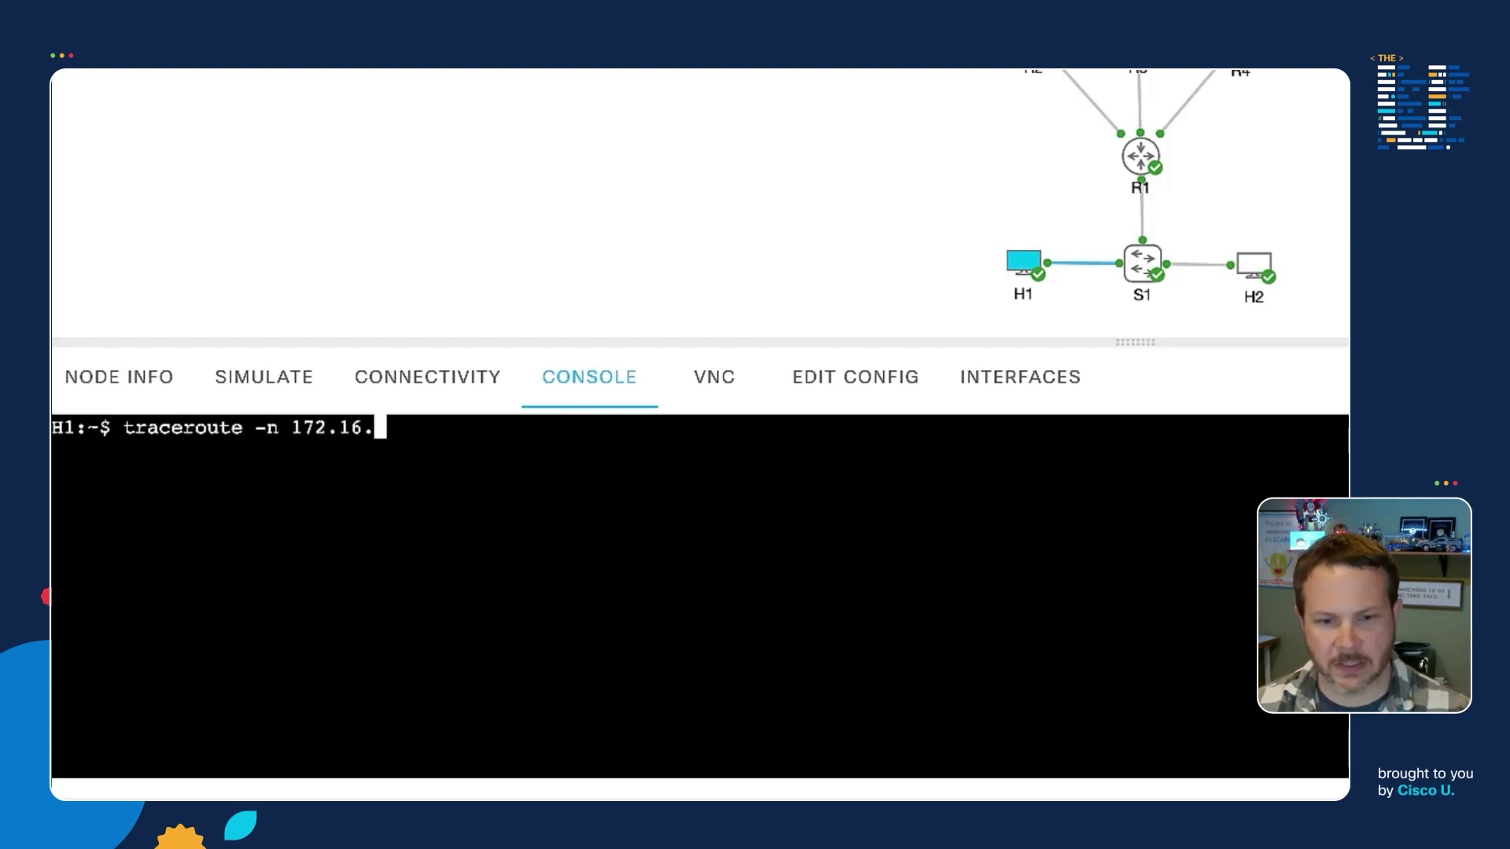
text(10.11)
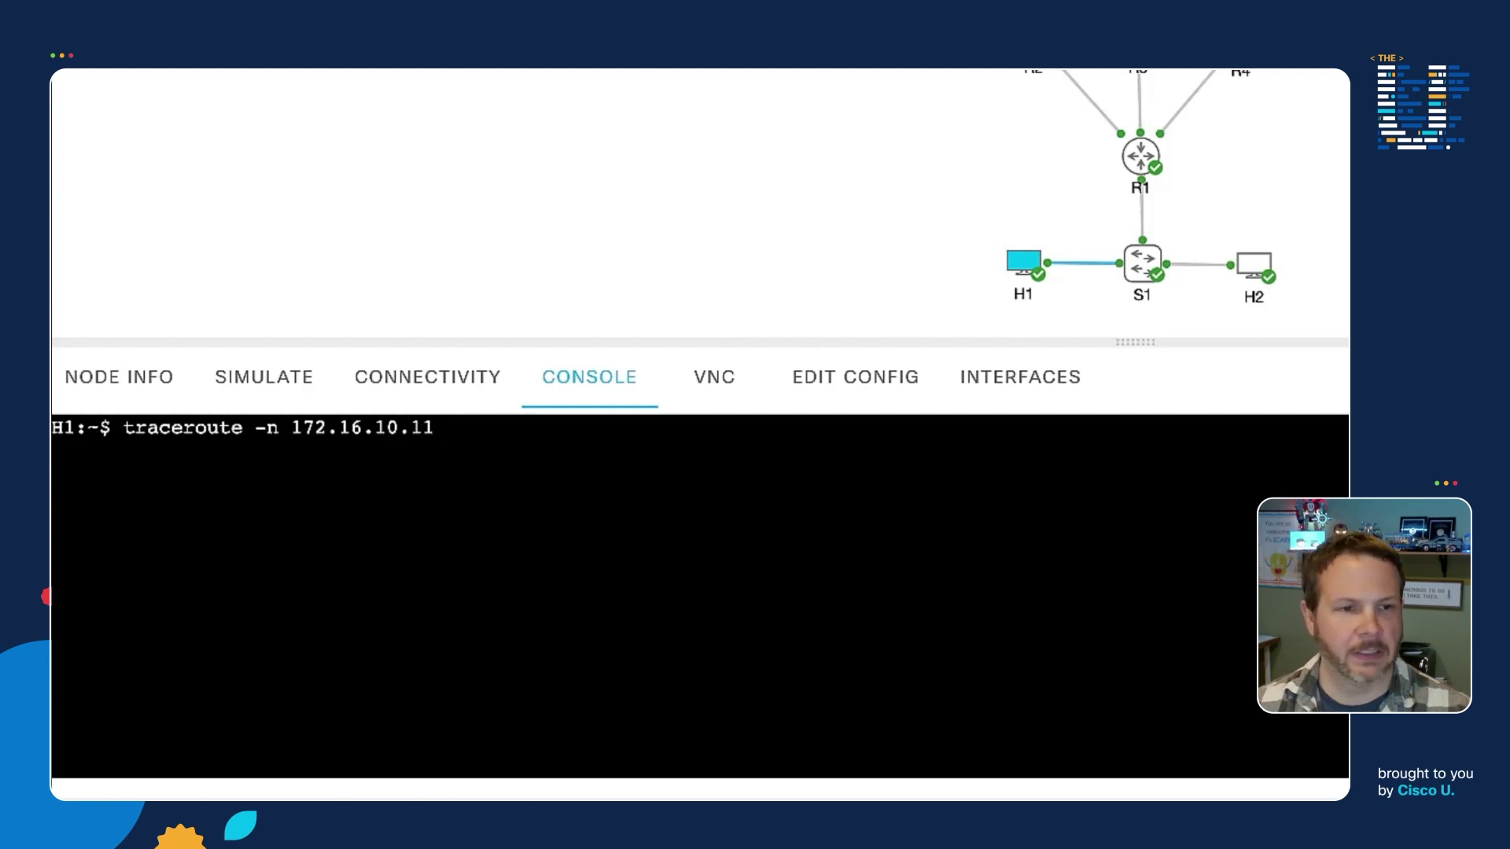
key(Return)
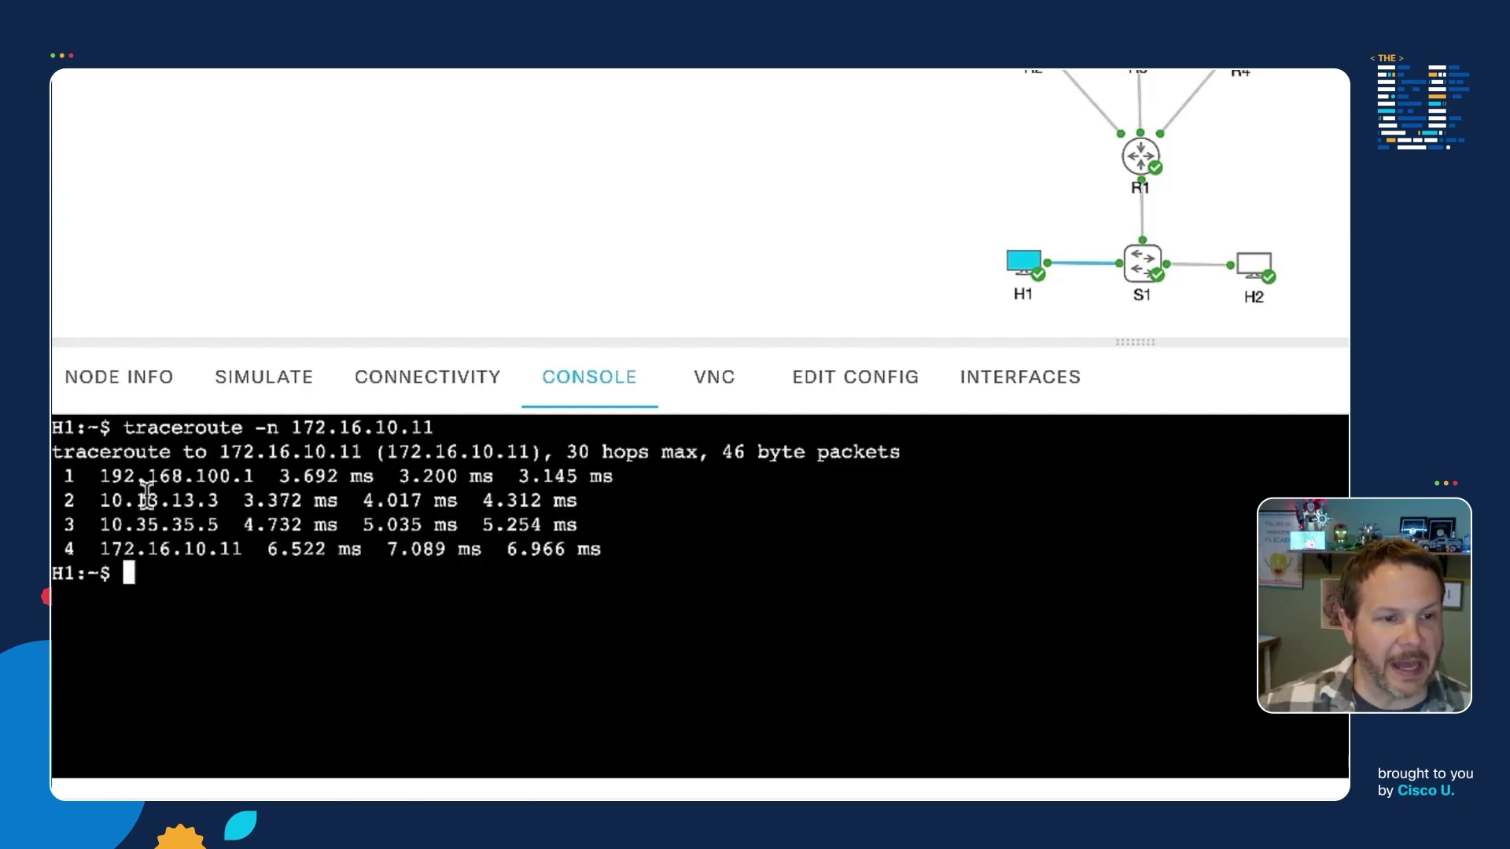
drag(64, 500, 608, 505)
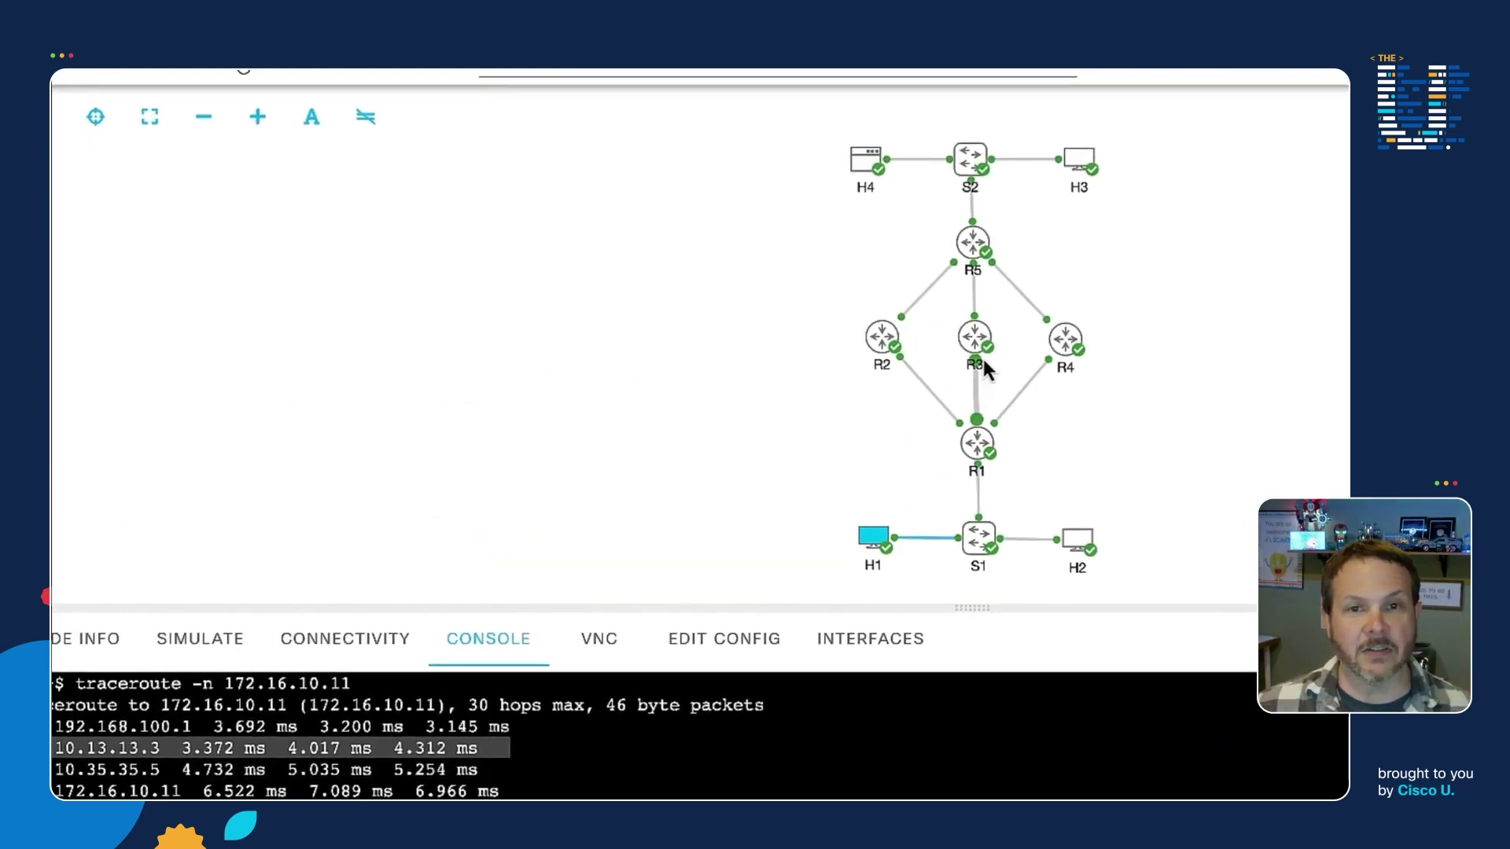
mouse_move(983, 343)
mouse_move(987, 271)
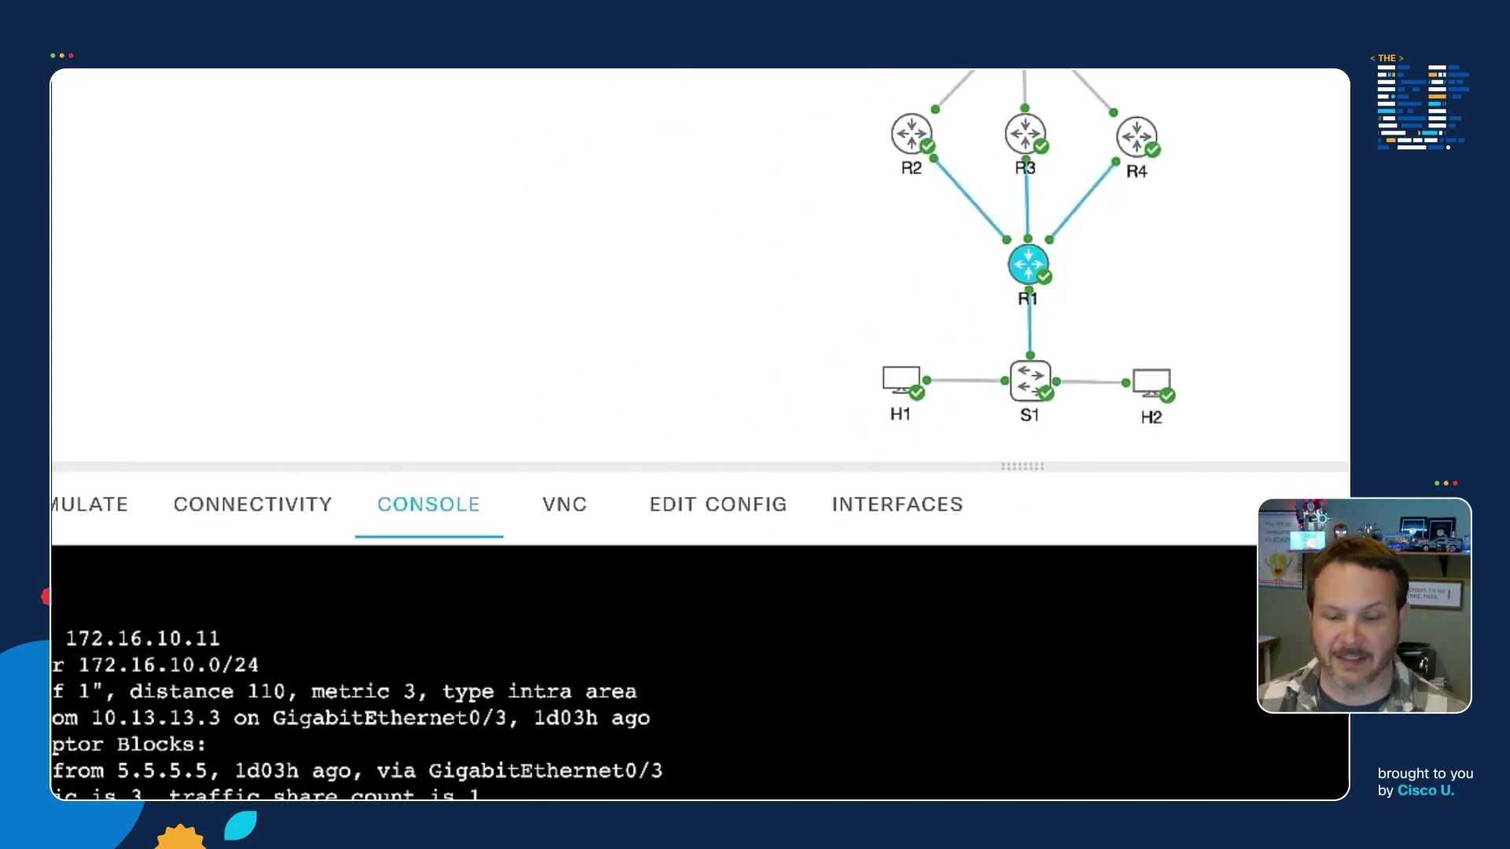
- Enter global configuration mode on R1 with conf t
text(conf t)
key(Return)
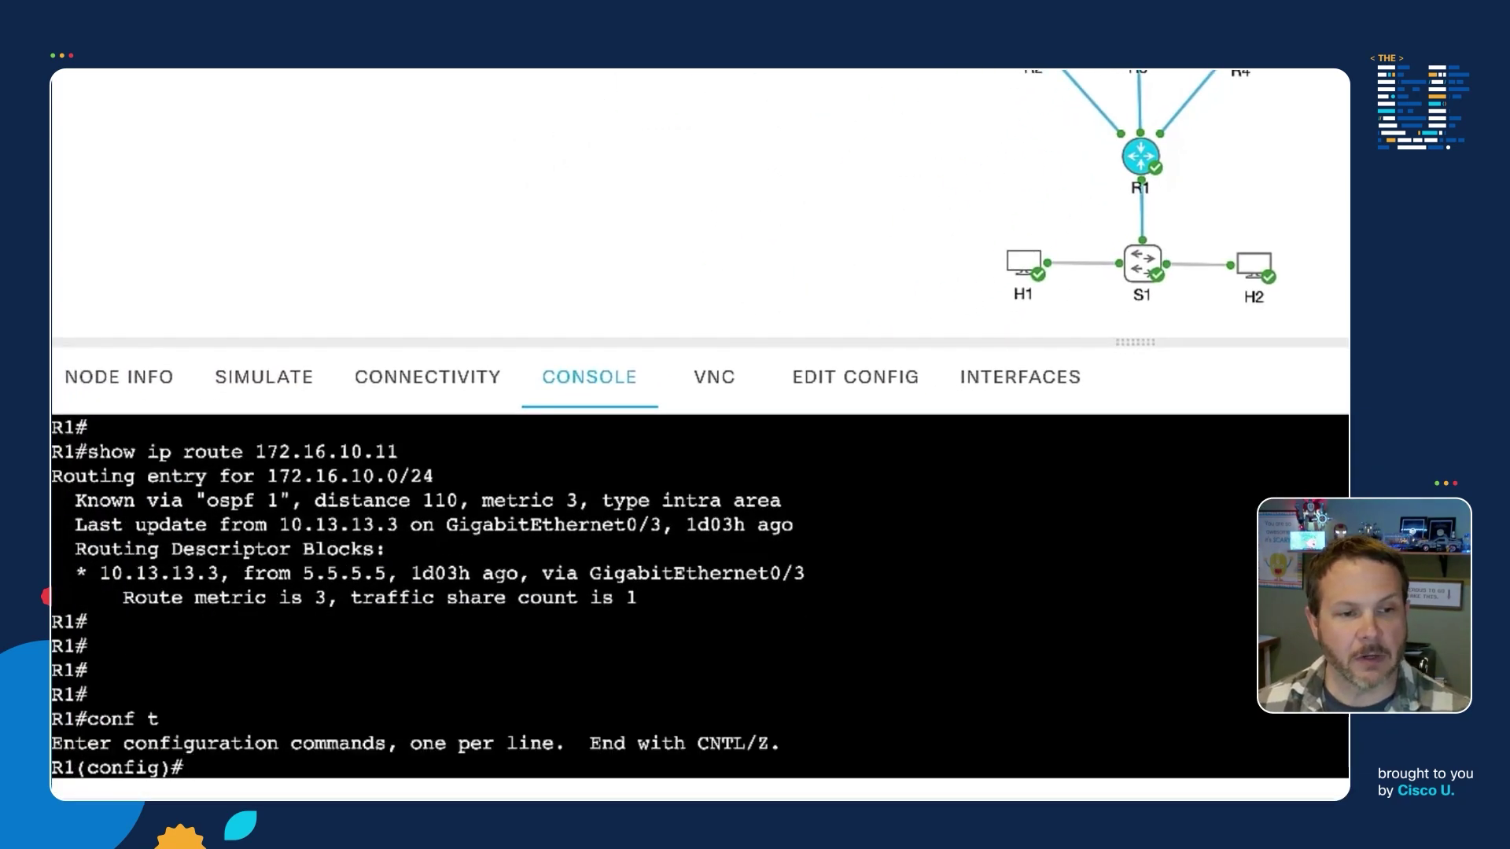
key(Return)
key(Return)
- Create extended ACL H1-to-H3 with entry 10 permitting ip host 192.168.100.11 to host 172.16.10.11
text(ip acce)
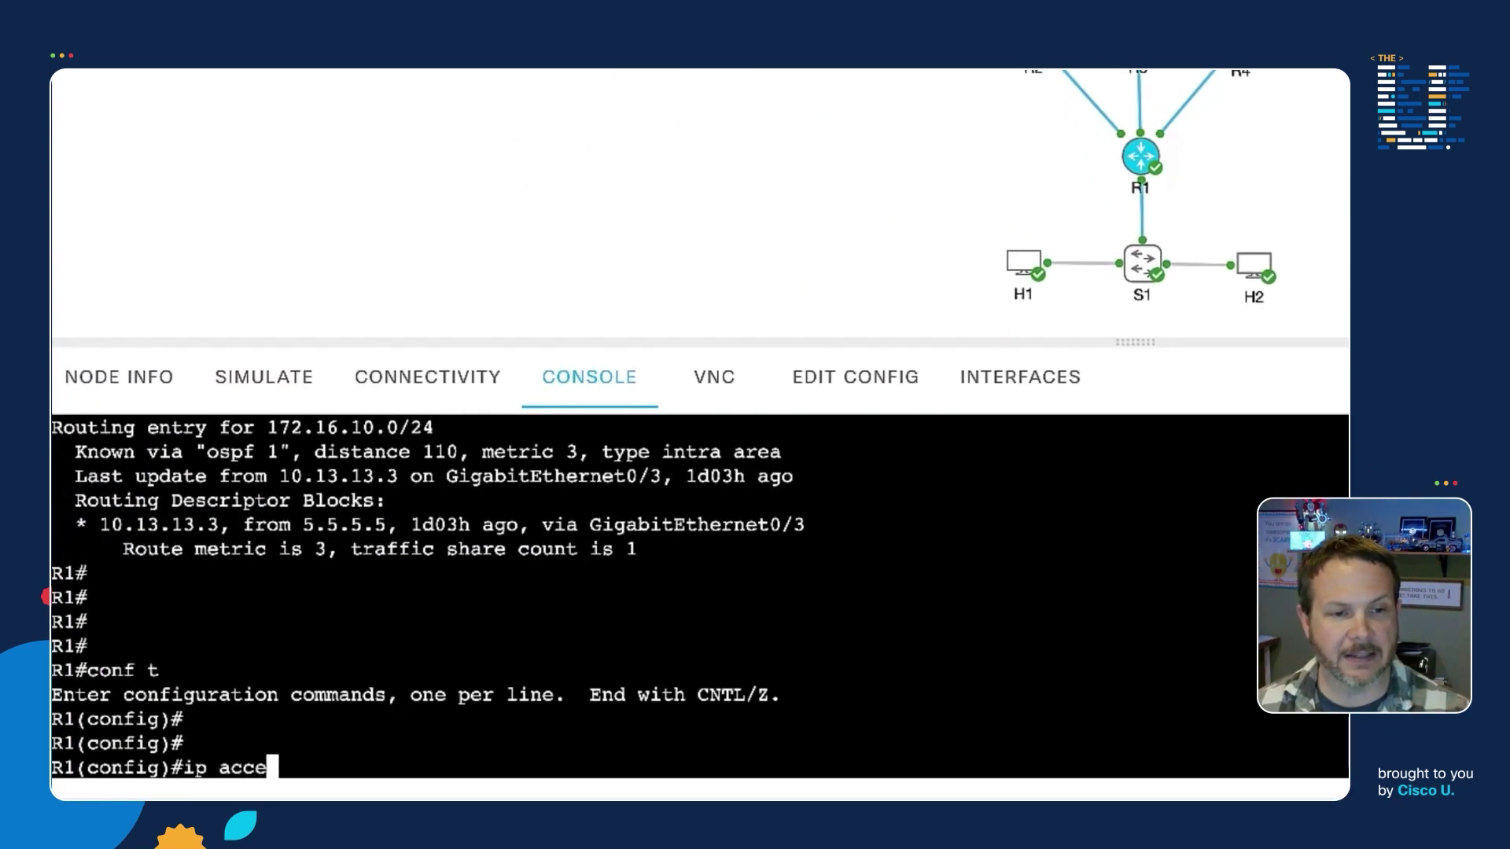
key(Tab)
text(exte)
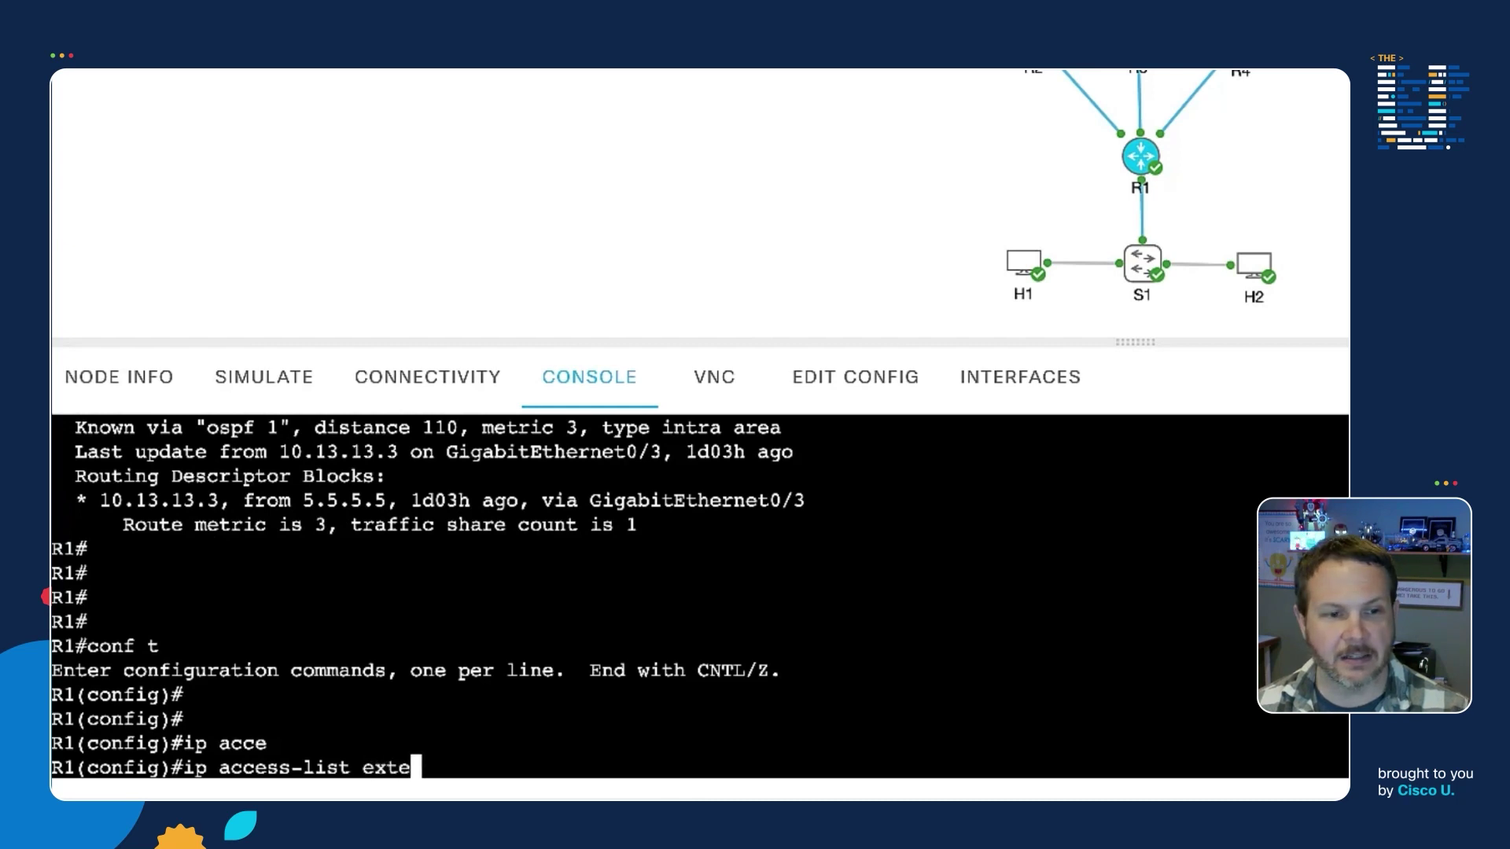
key(Tab)
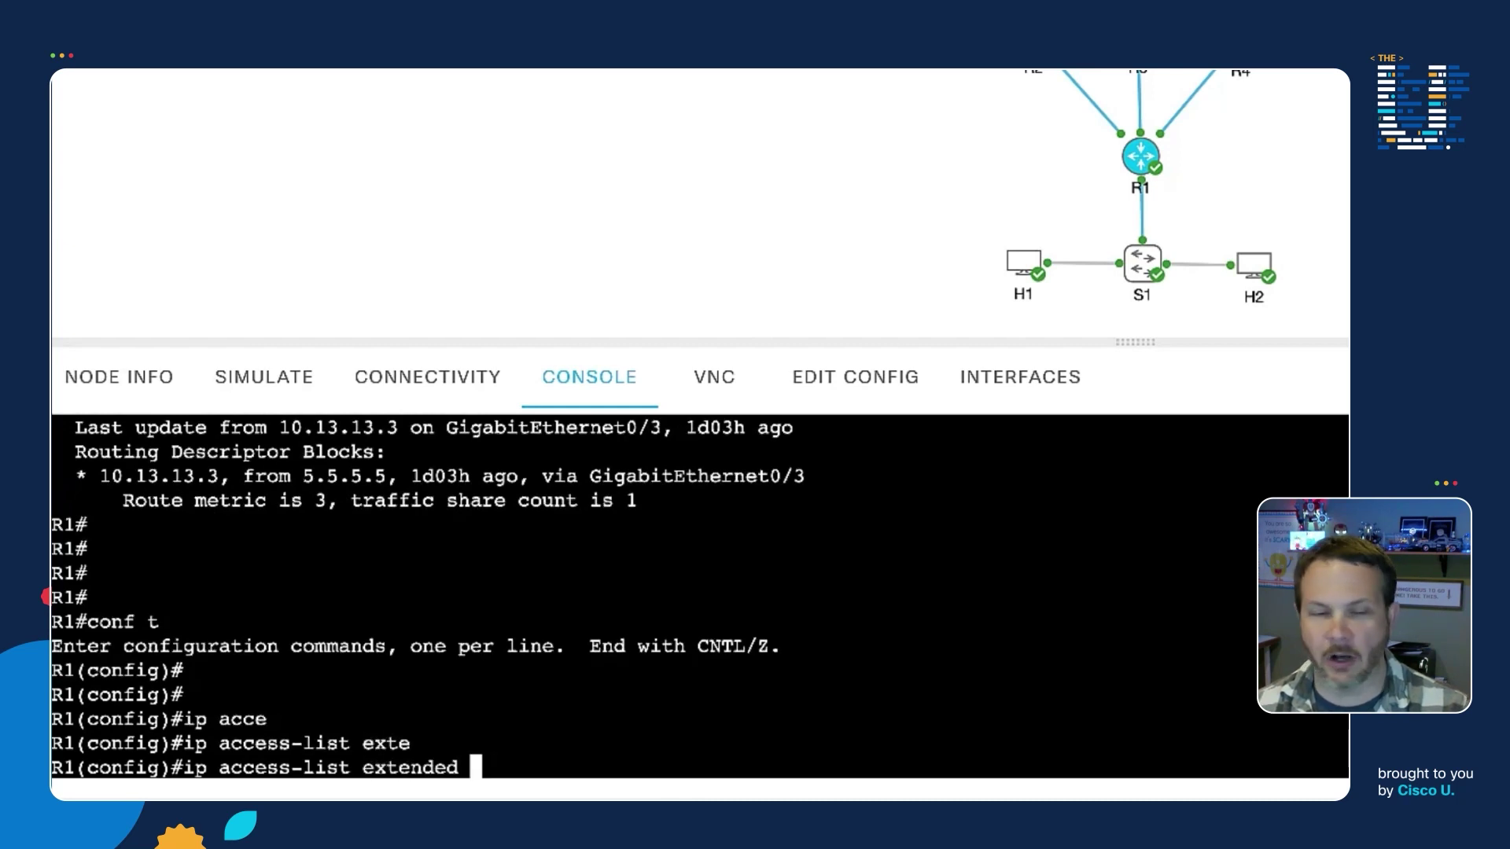
text(H1-toH3)
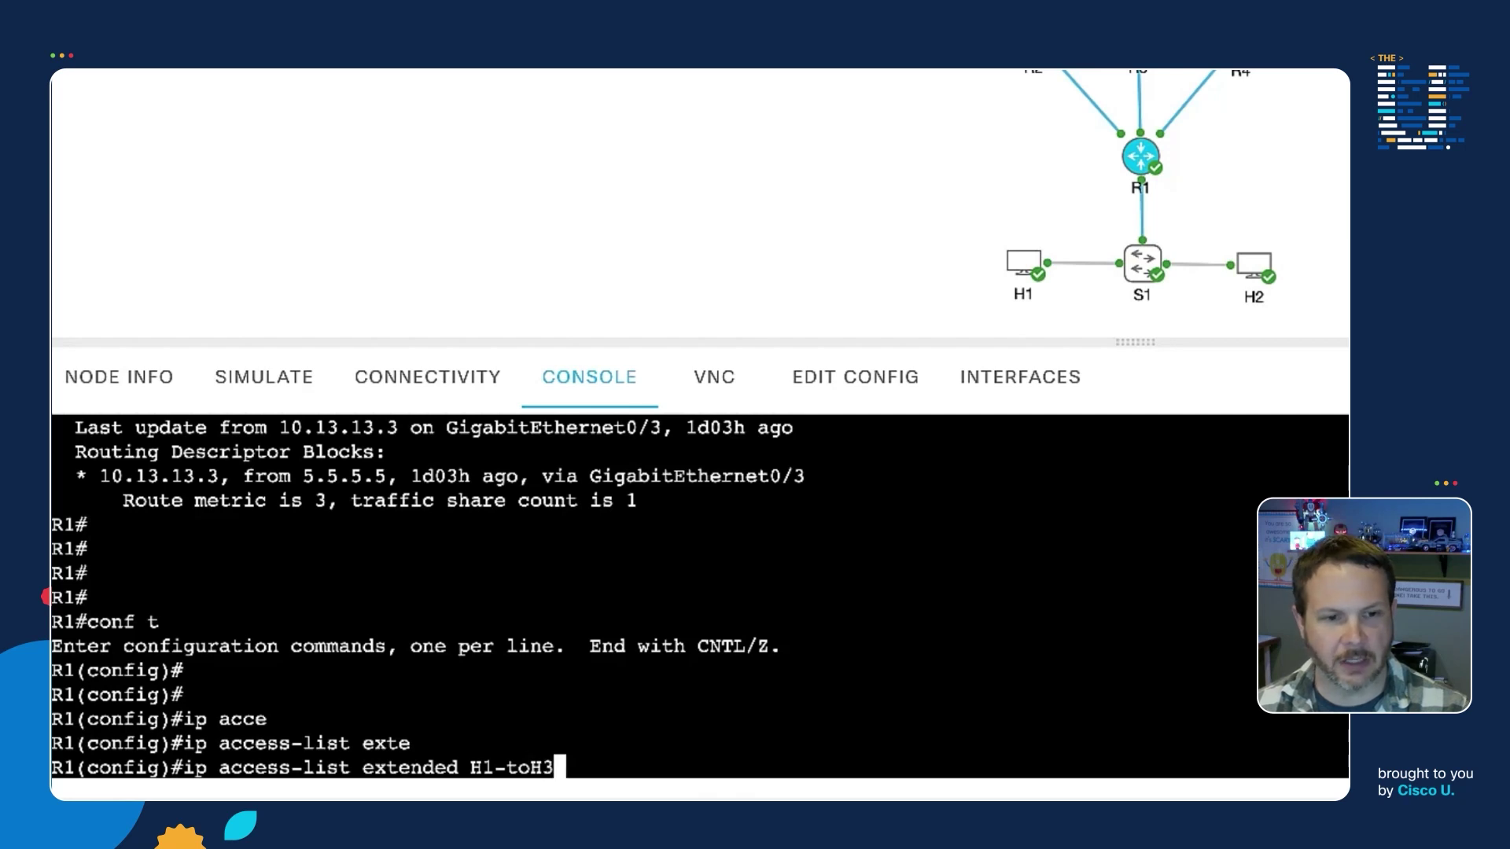
key(BackSpace)
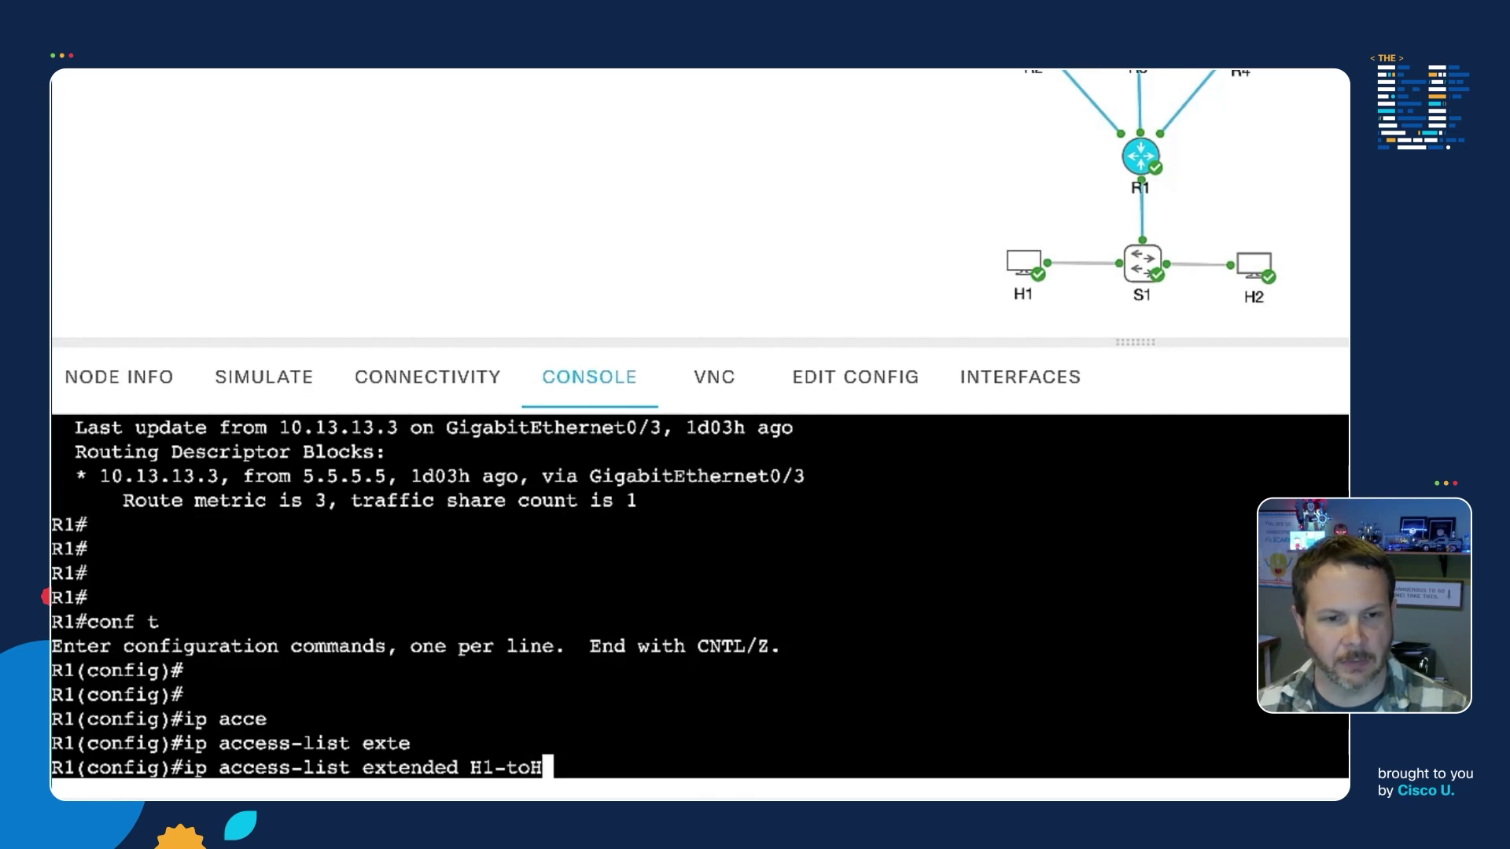
text(-H3)
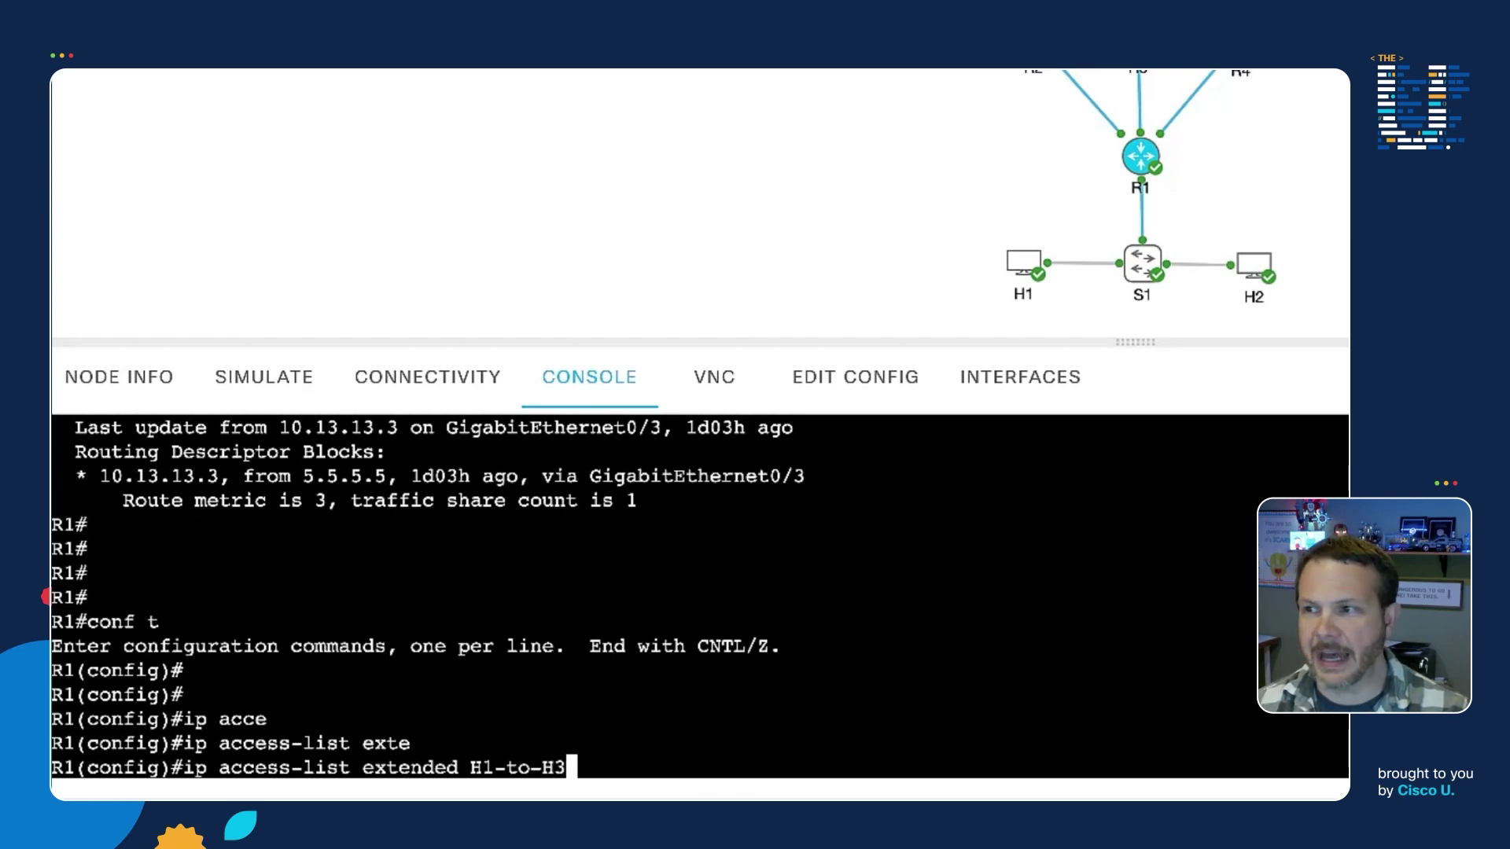
key(Return)
key(Return)
key(Return)
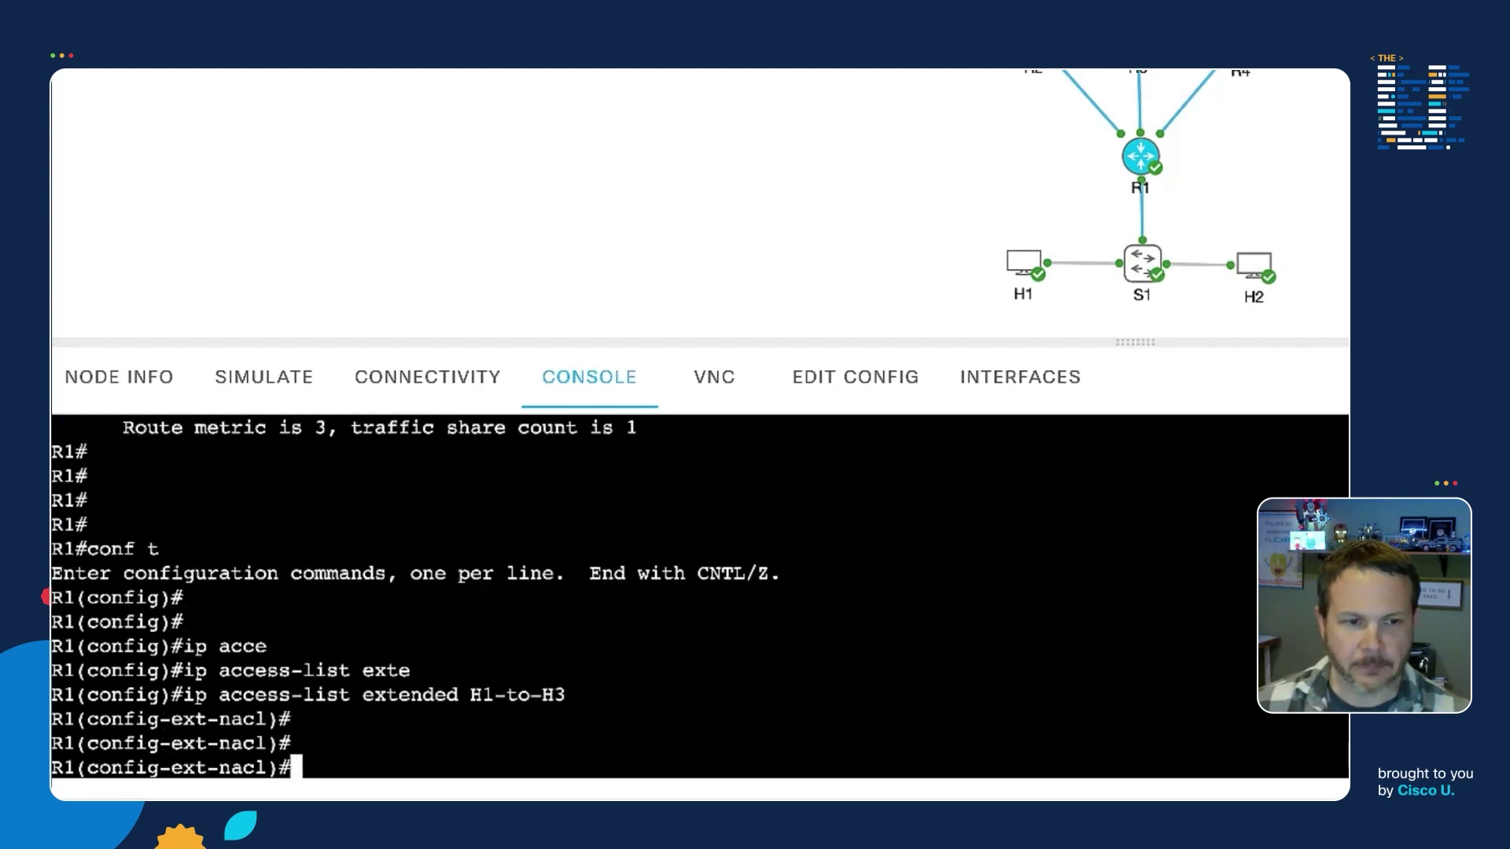
text(10 )
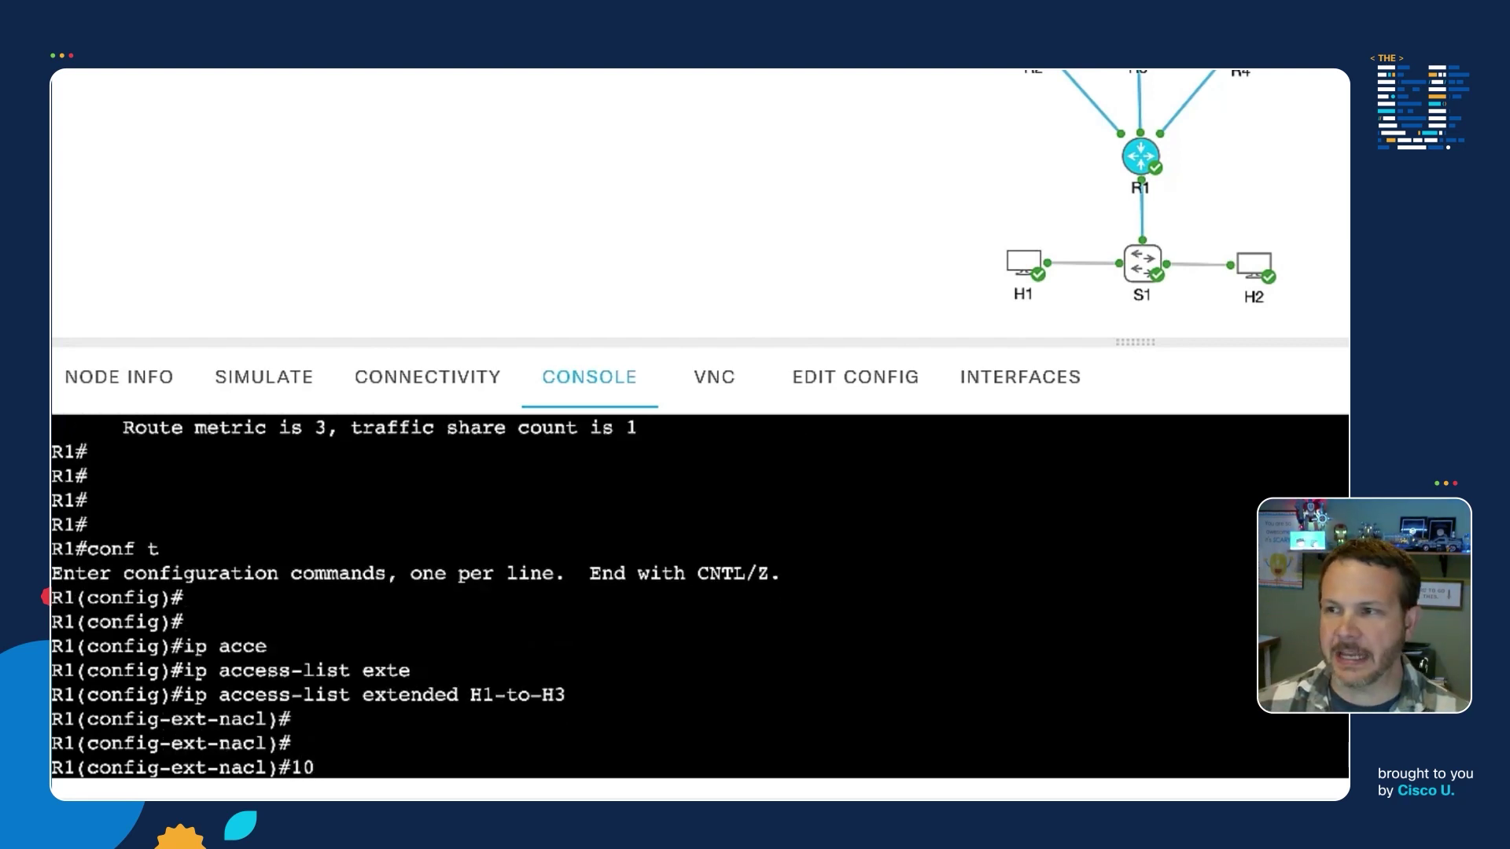
text(permit ip host )
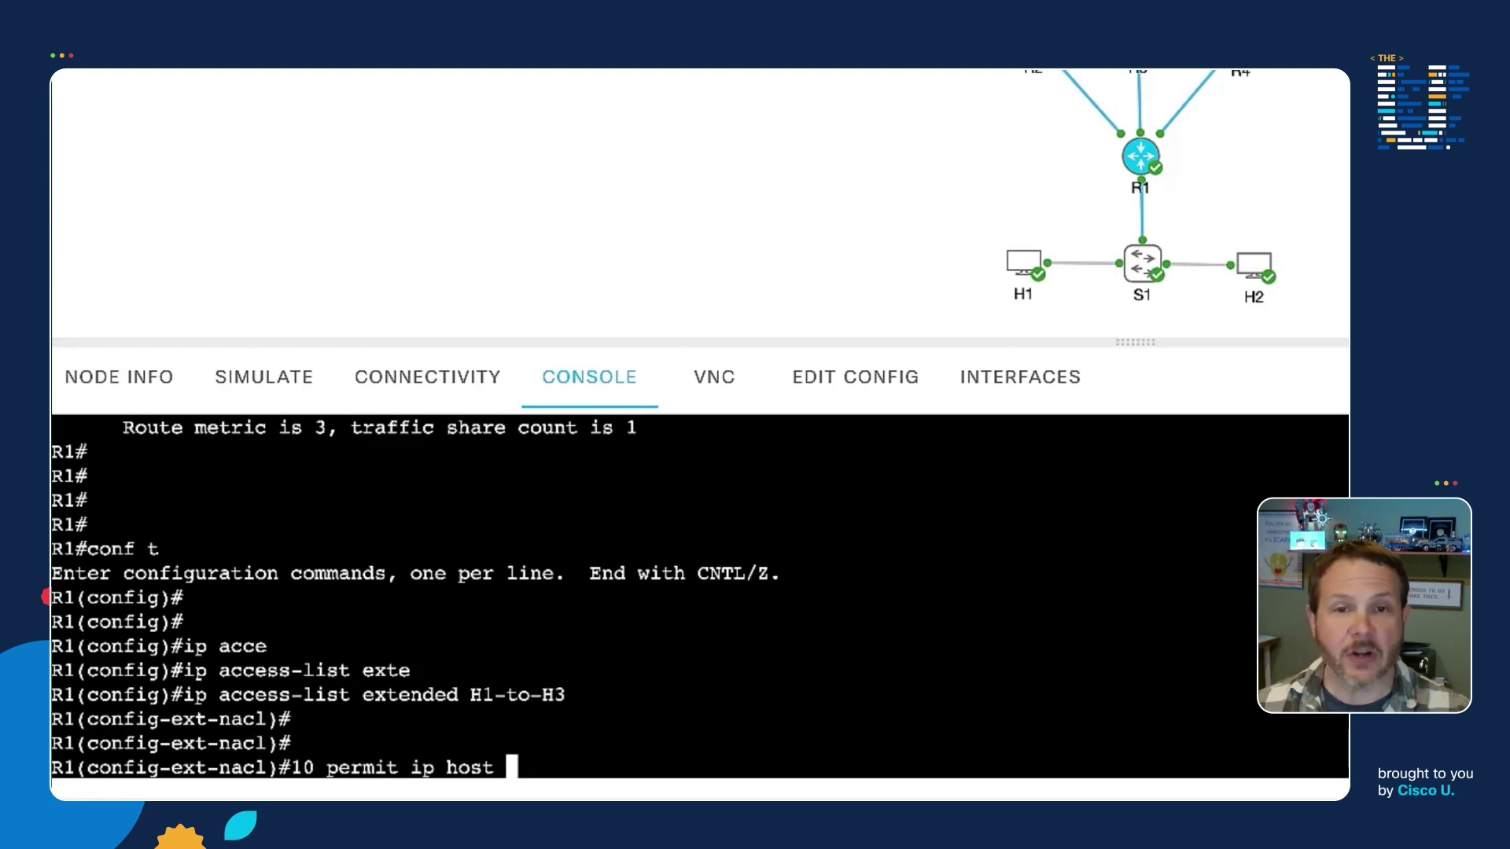
text(192.)
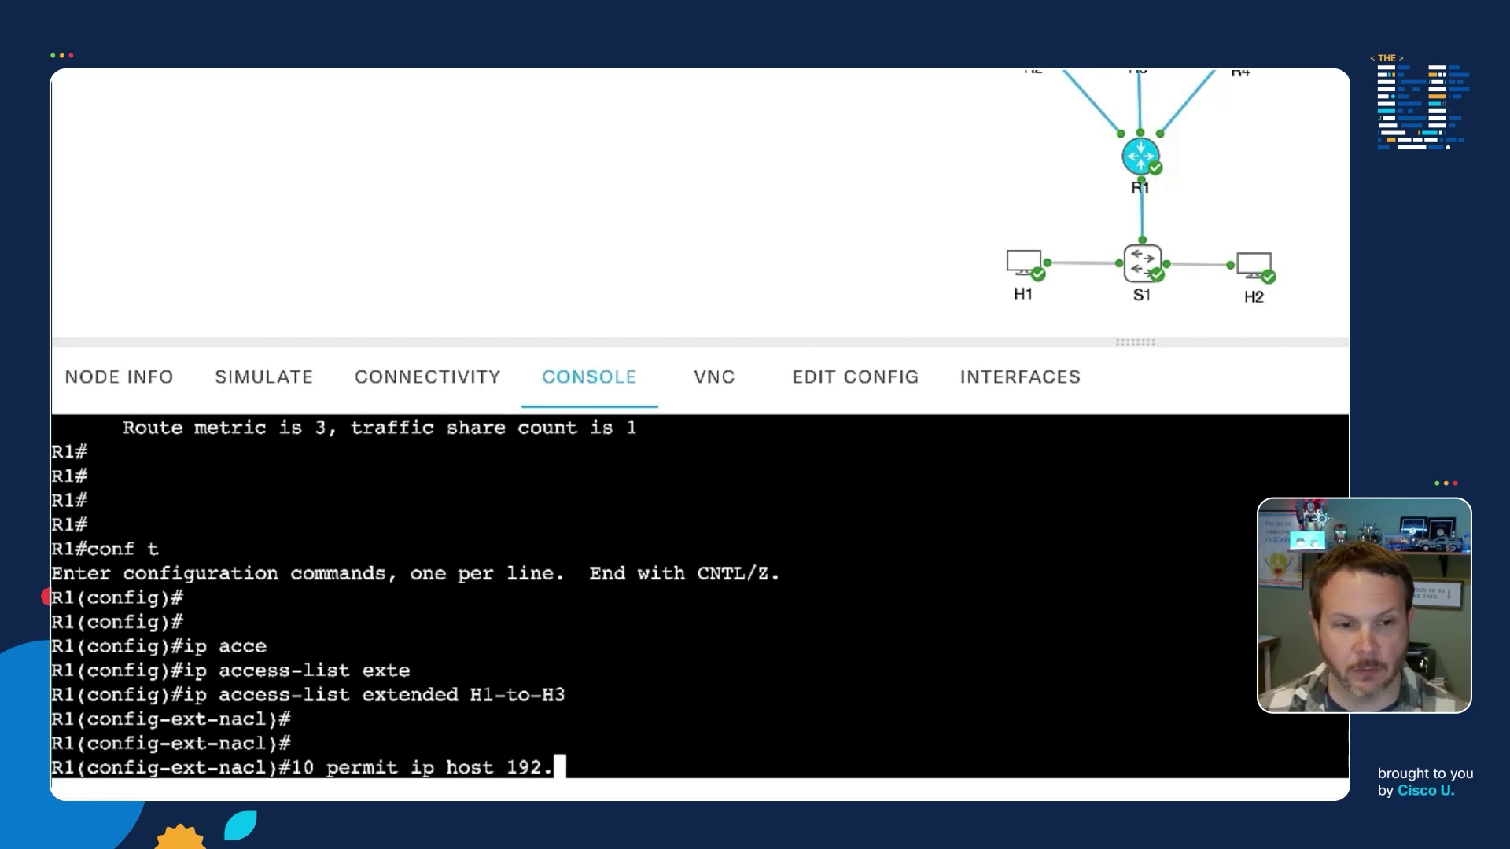
text(168.100.11)
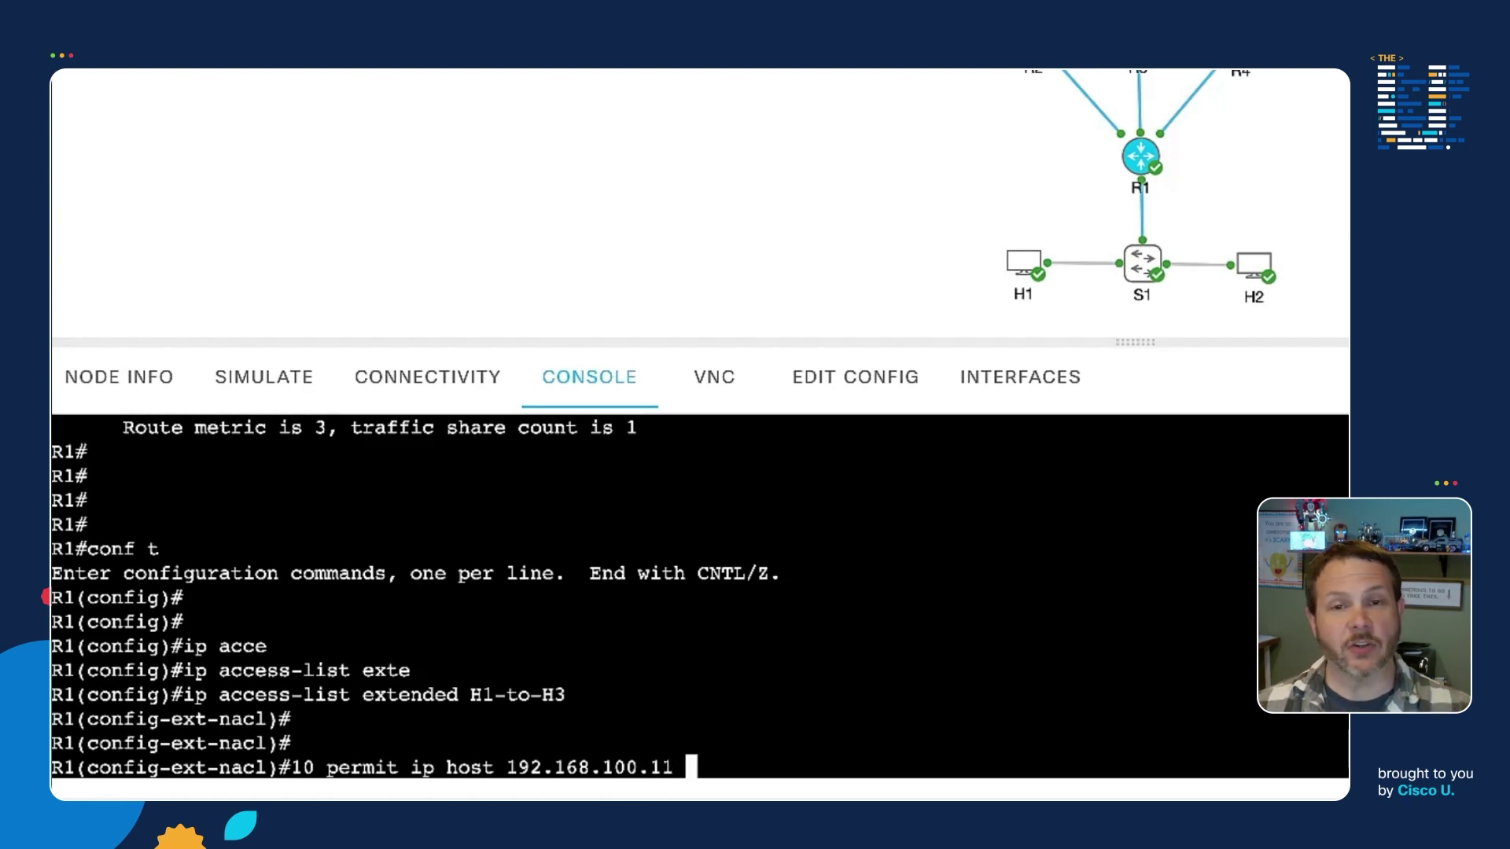
text( host )
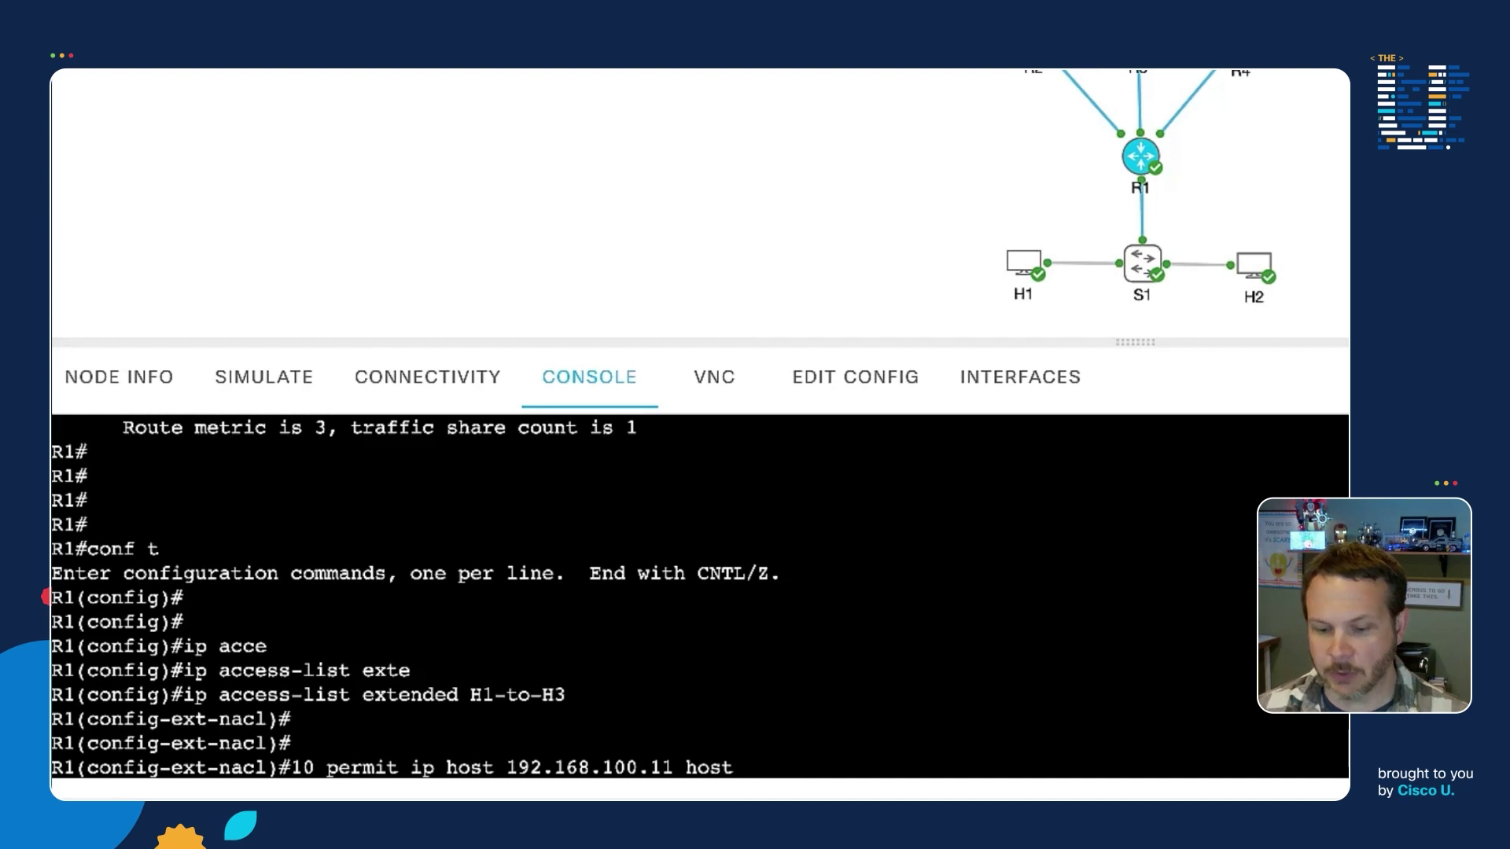
text(172.16.)
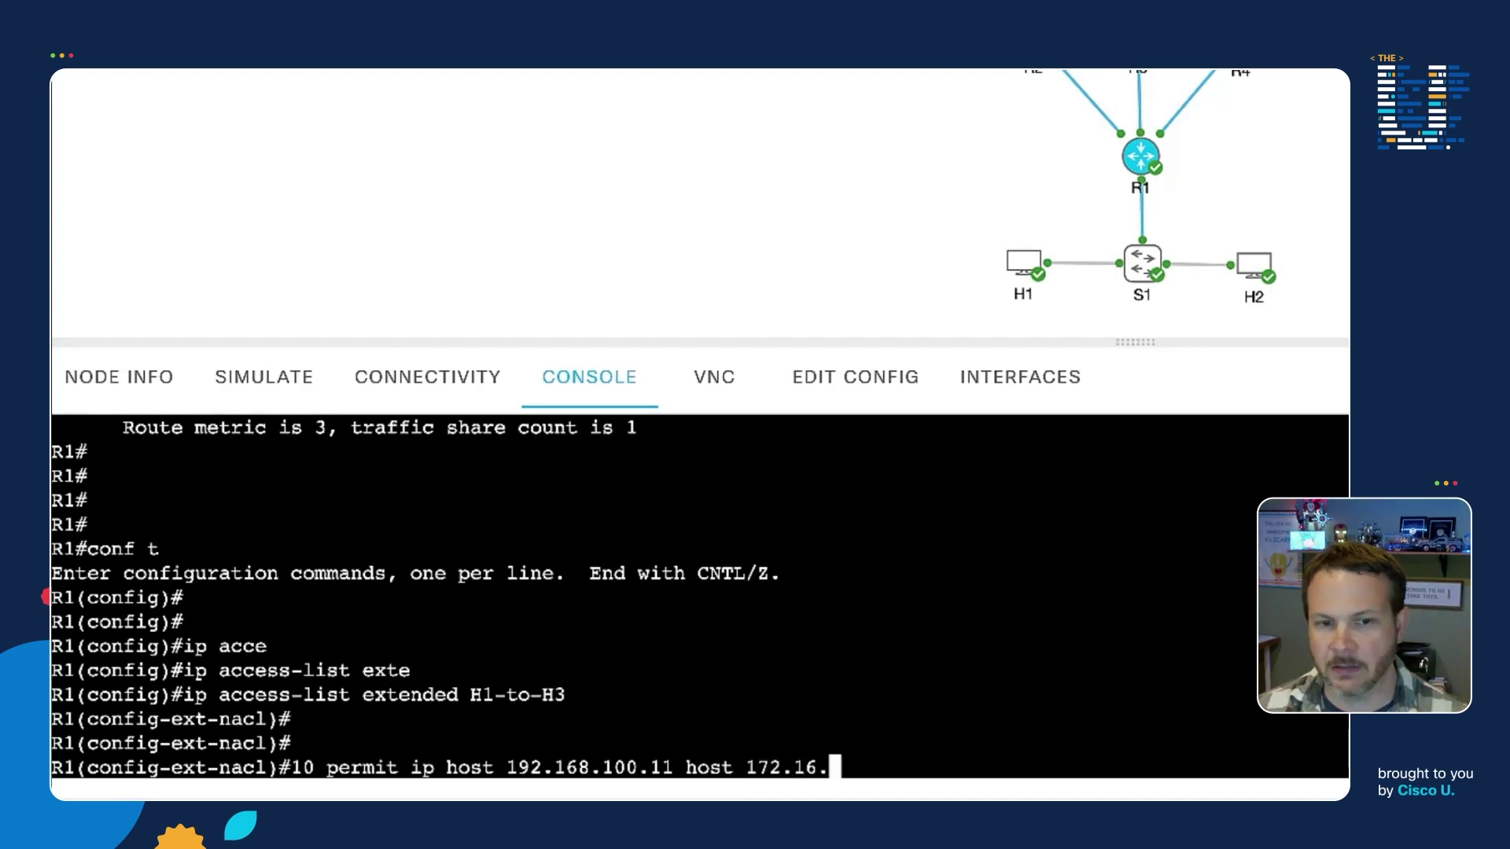
text(10.11)
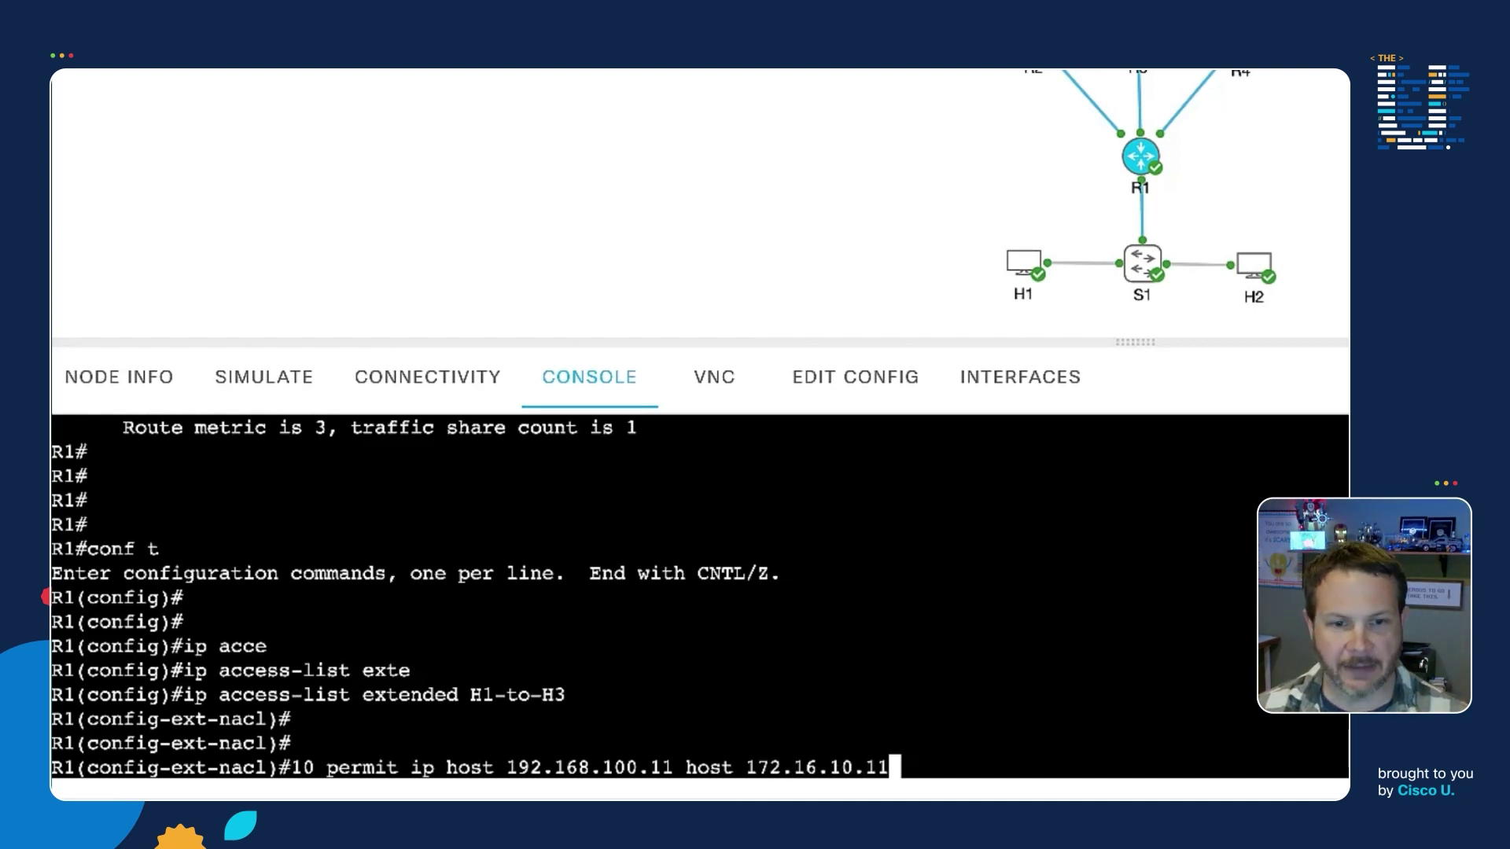
key(Return)
key(Return)
key(Return)
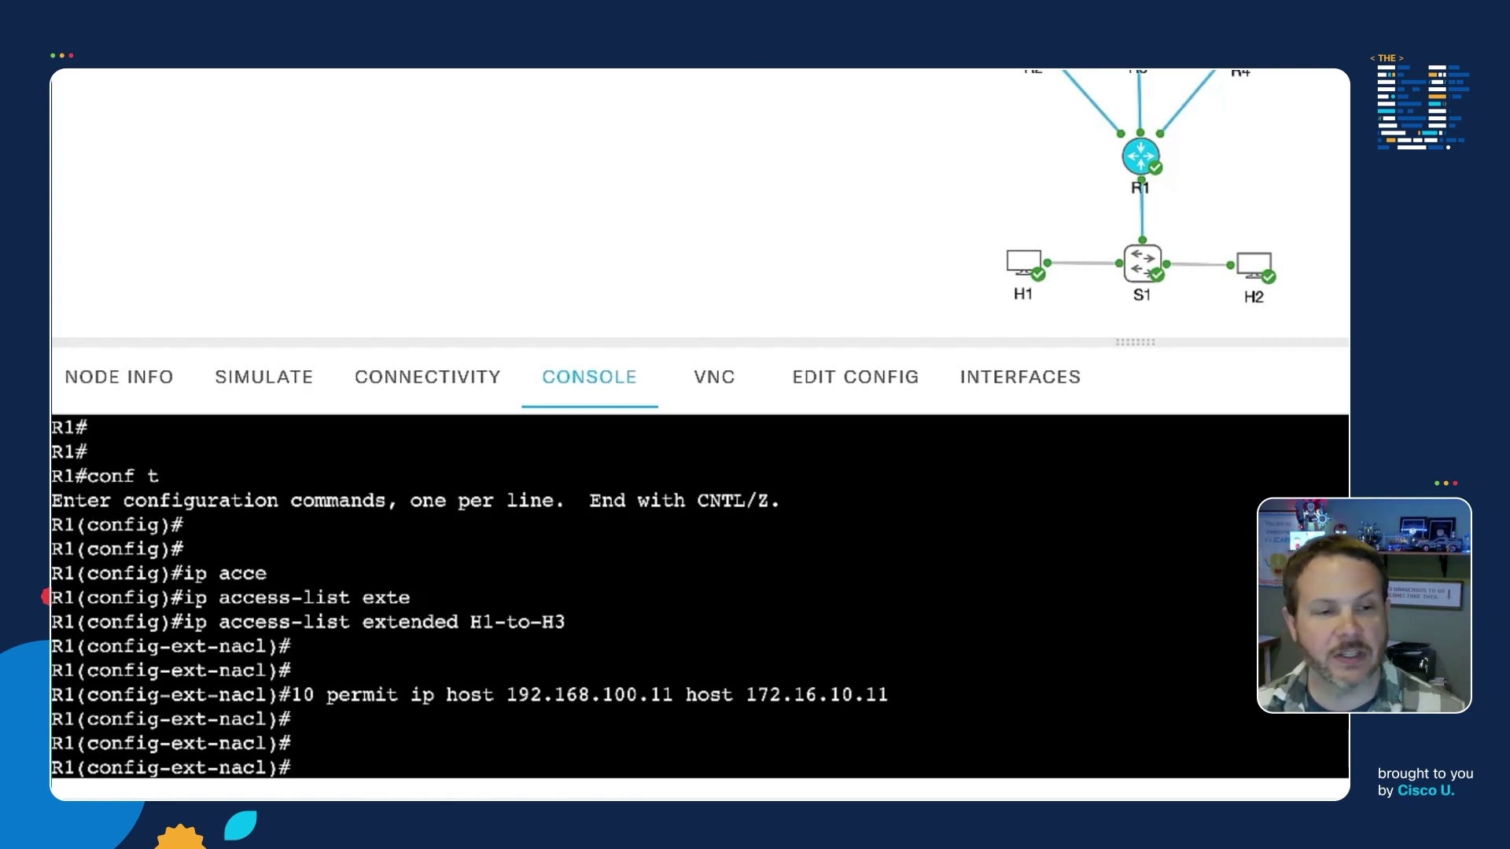
- Exit the ACL and create route-map POLICY-BASED-ROUTING permit 10
text(exit)
key(Return)
key(Return)
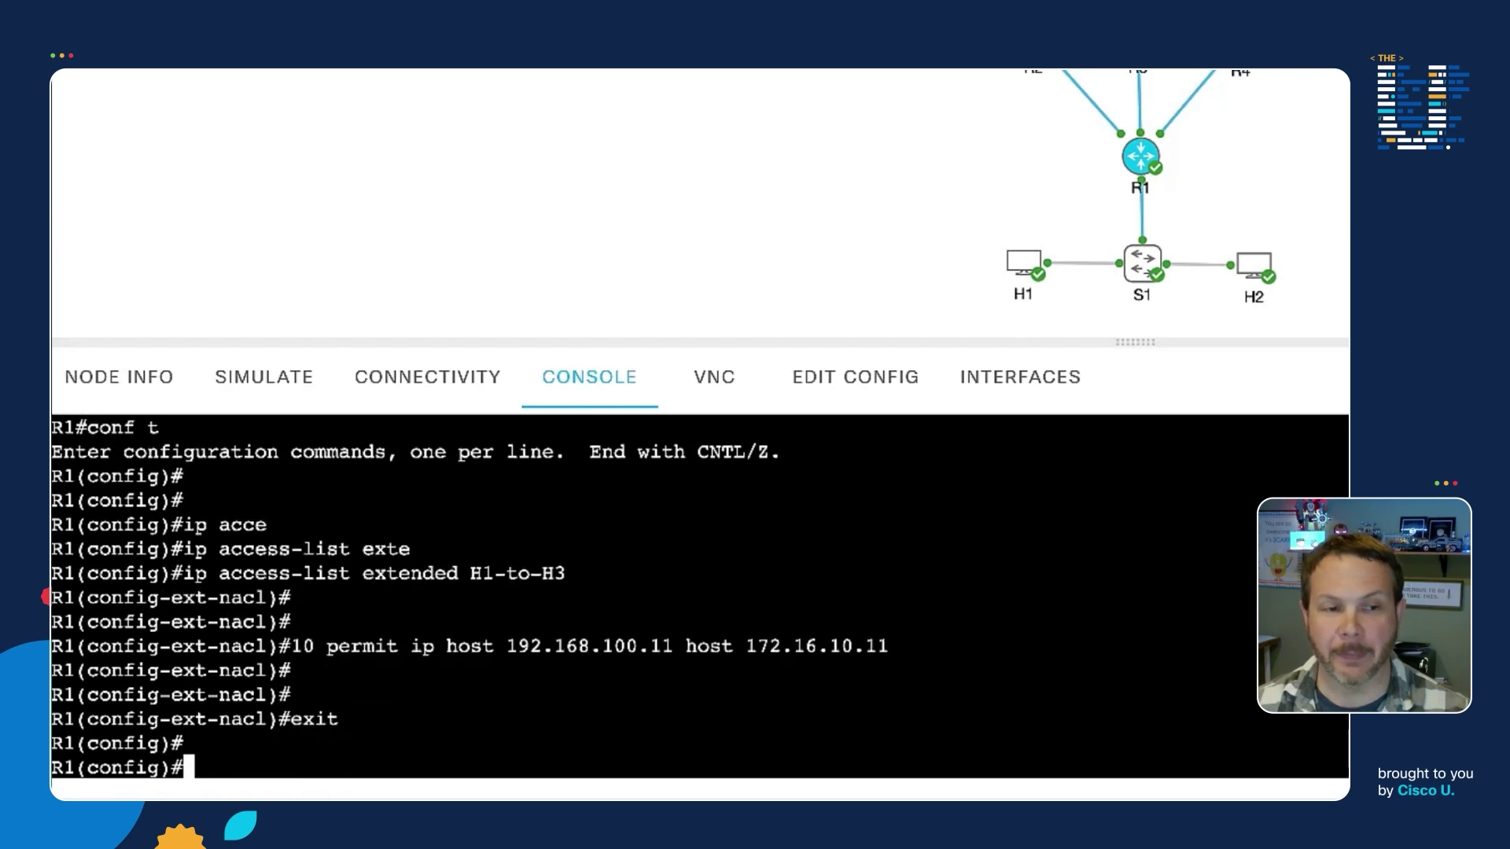
key(Return)
text(route)
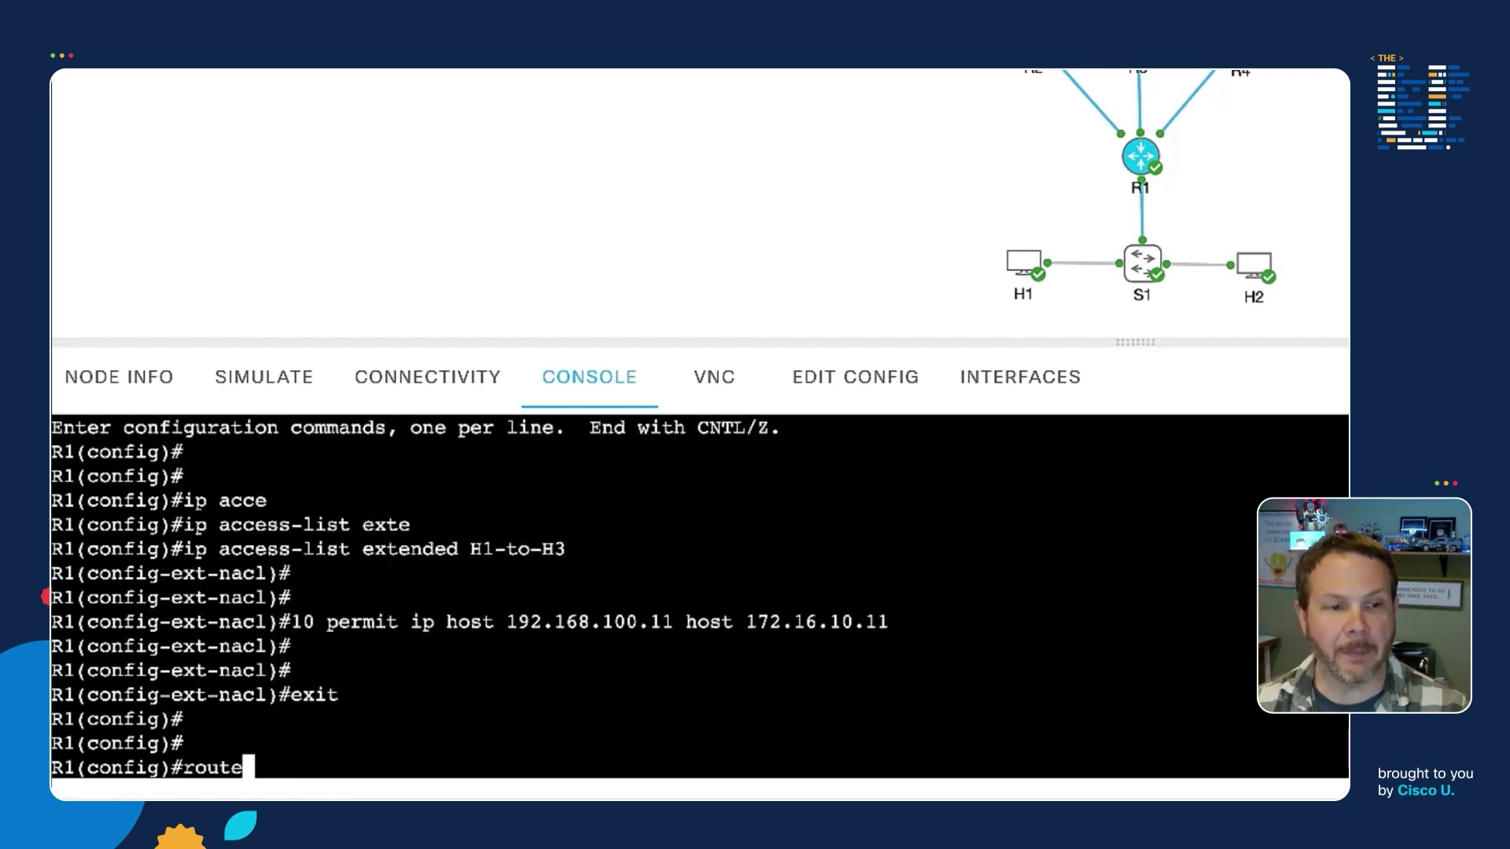
text(-map PO)
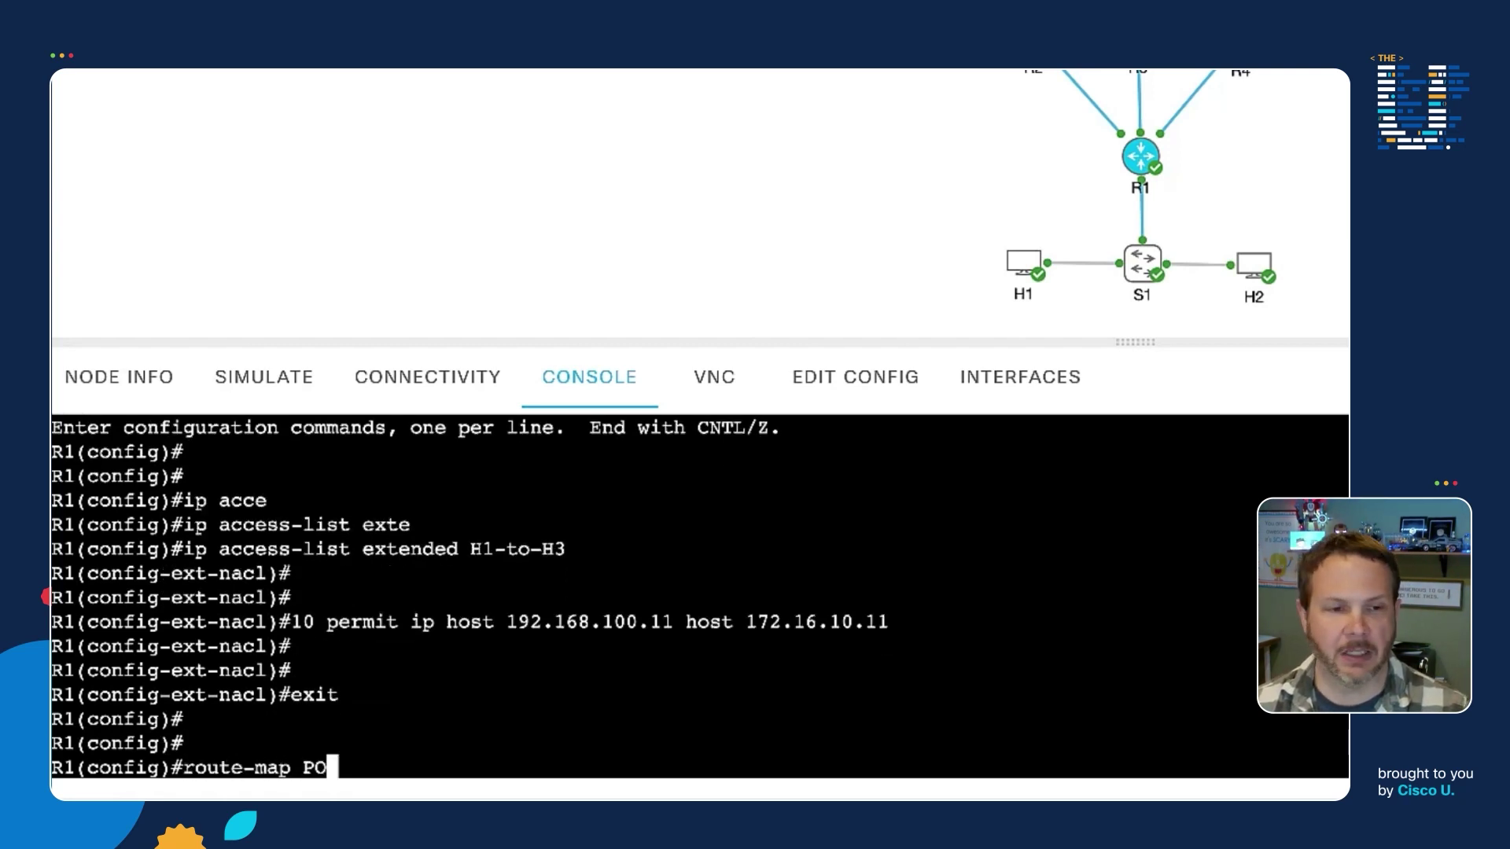
text(LICY-BASED-ROUT)
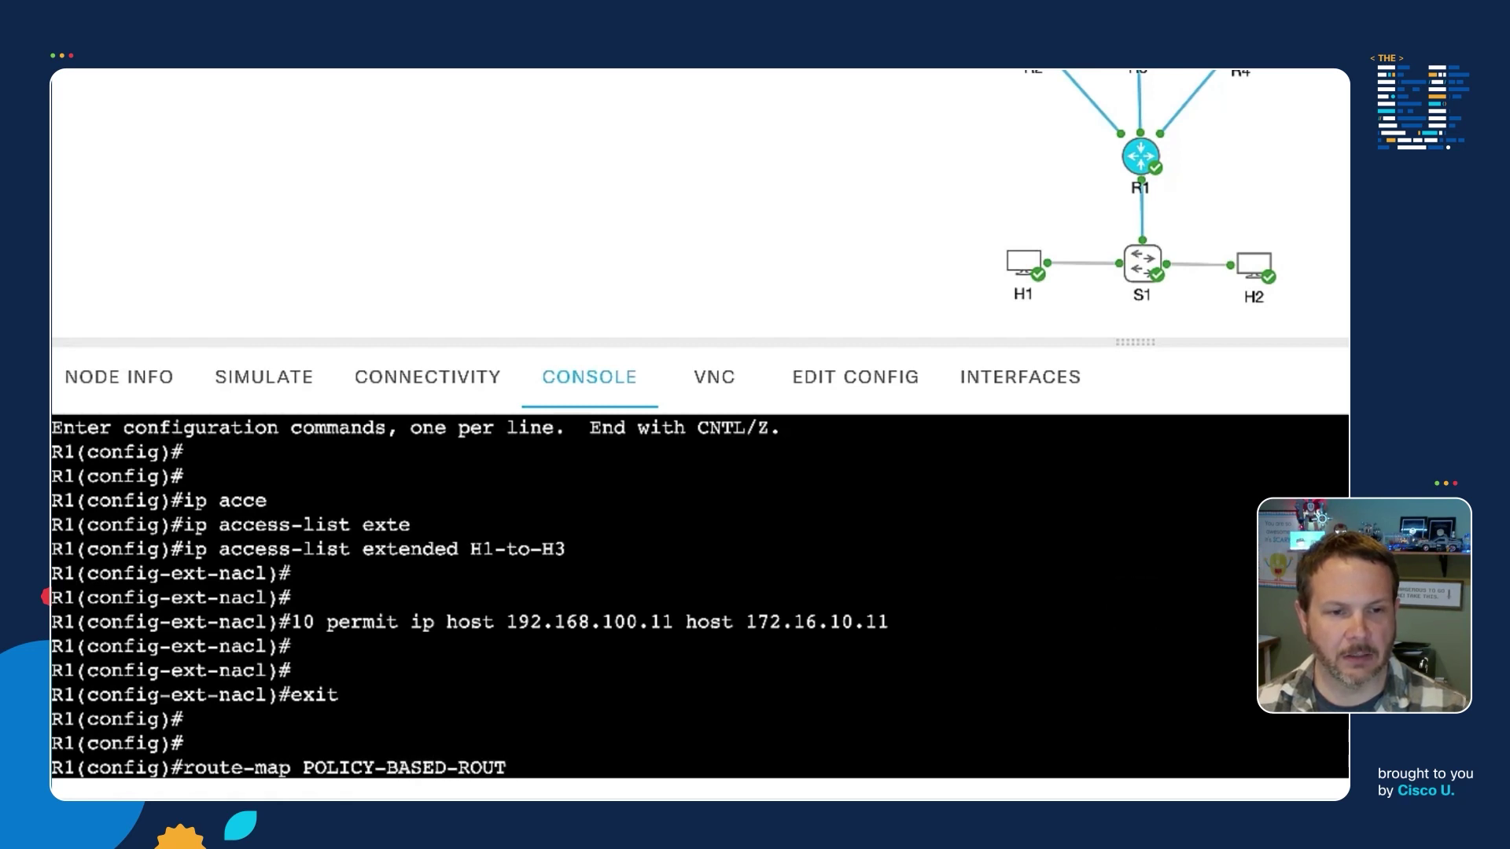
text(ING)
key(Caps_Lock)
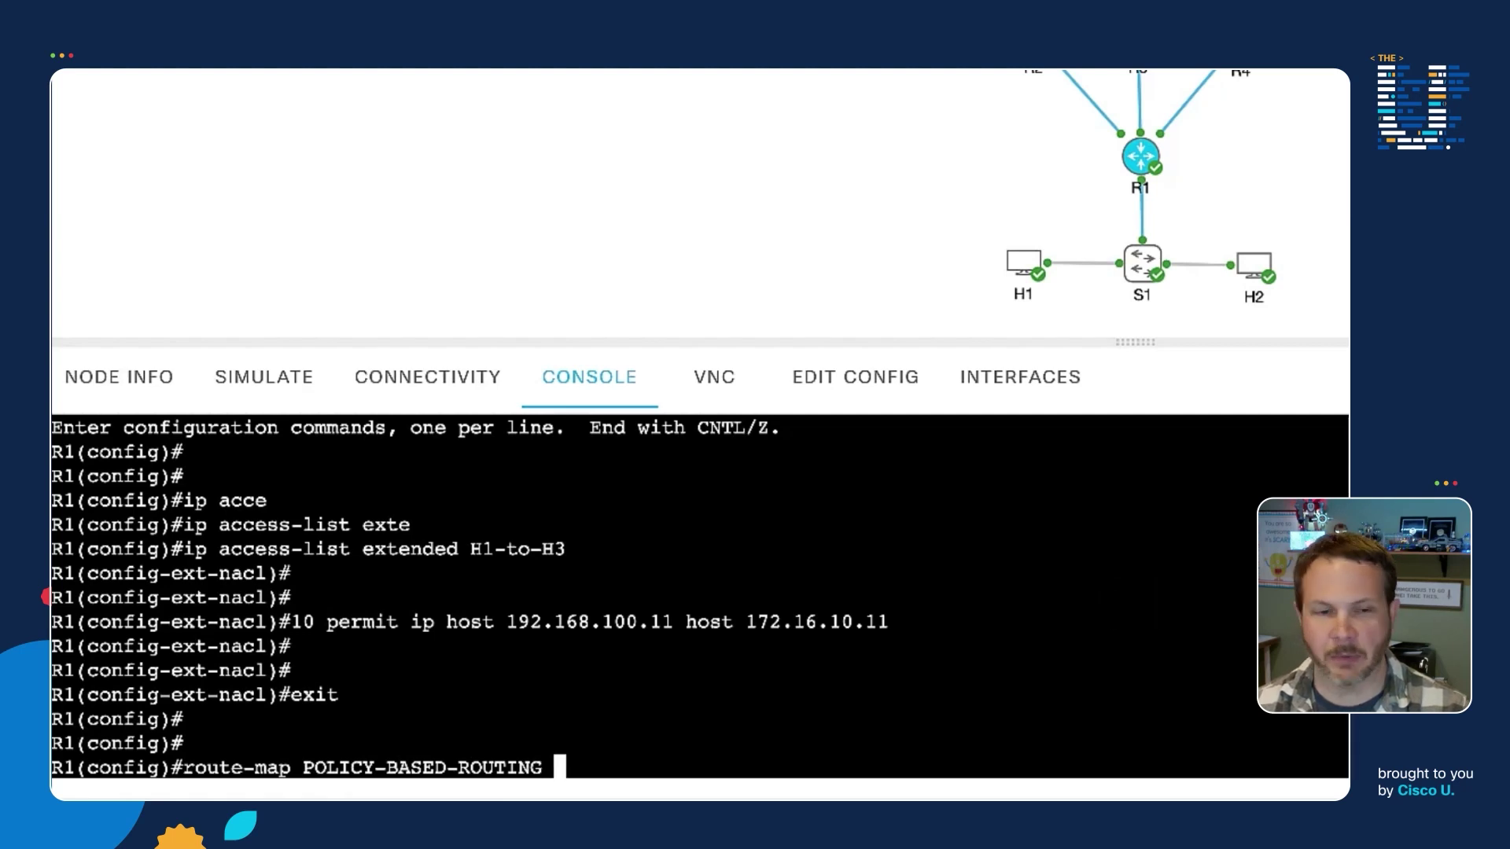
text(permit 10)
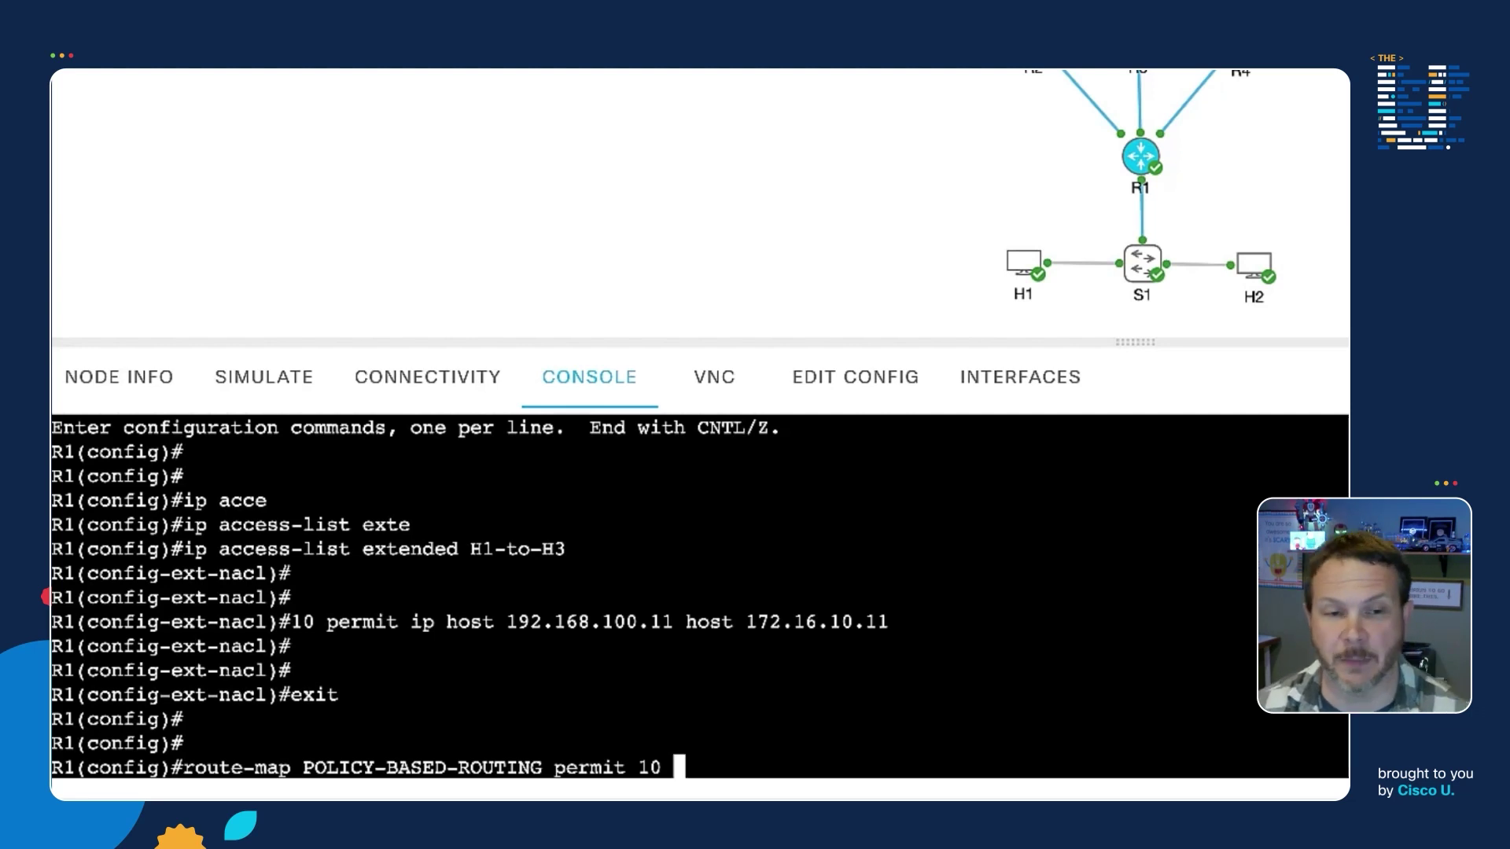
key(Return)
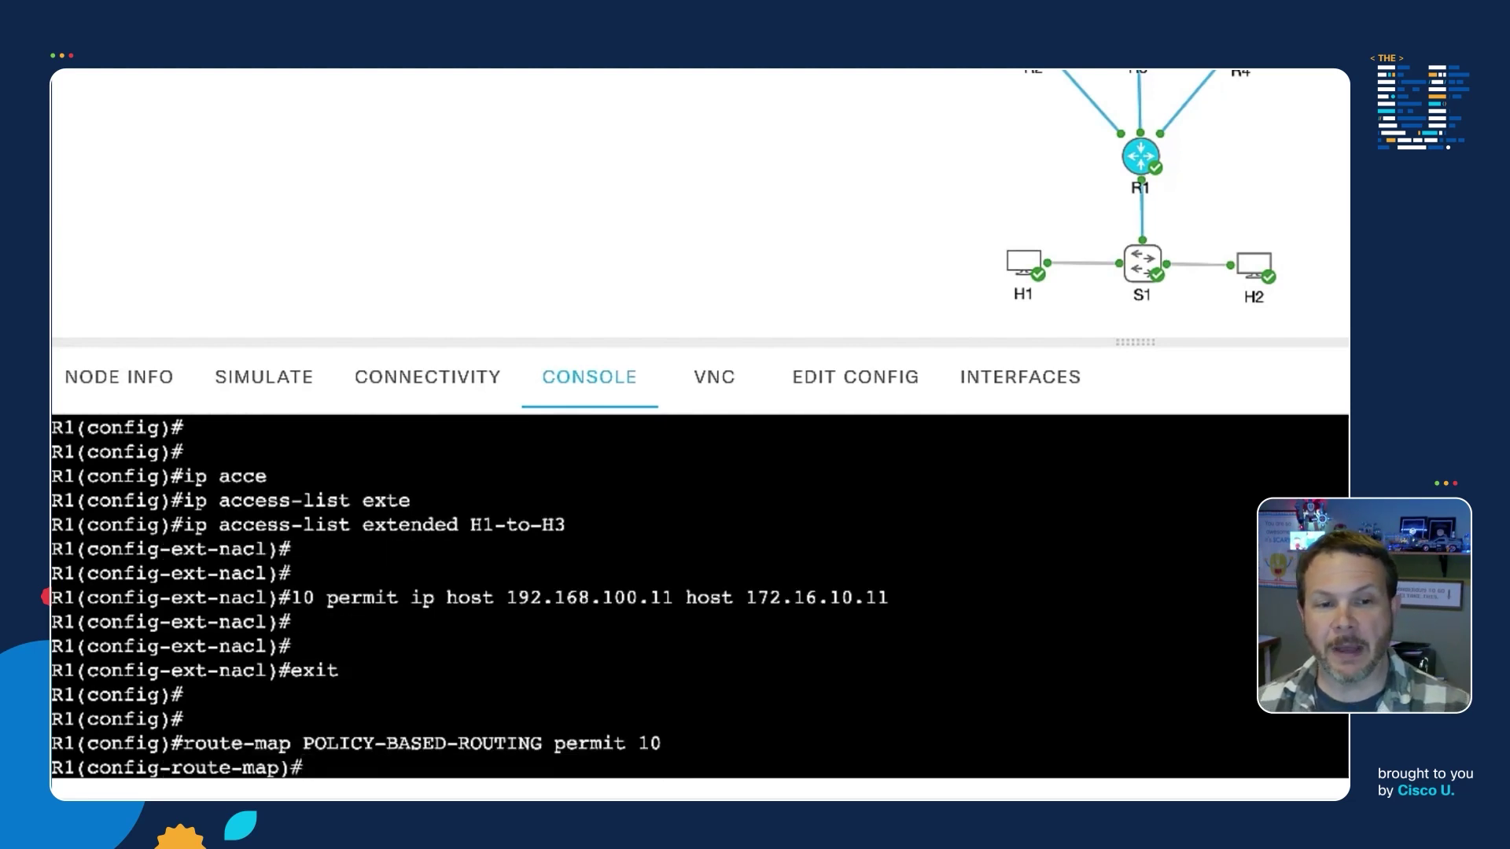
- Give route-map entry 10 the description 'Traffic from H1 -> H3 route through R2'
key(Return)
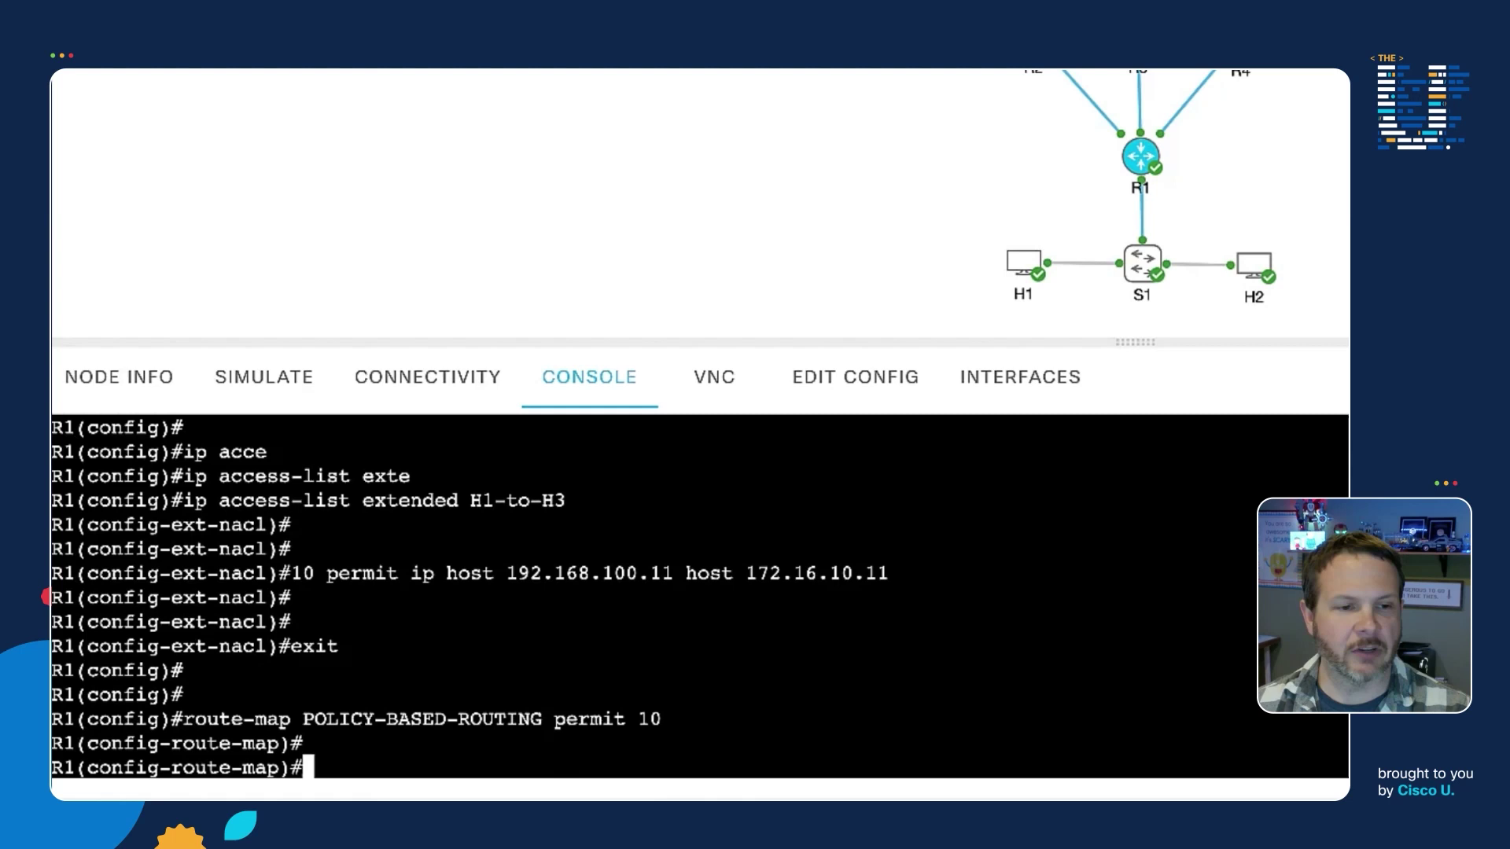
text(descr)
key(Tab)
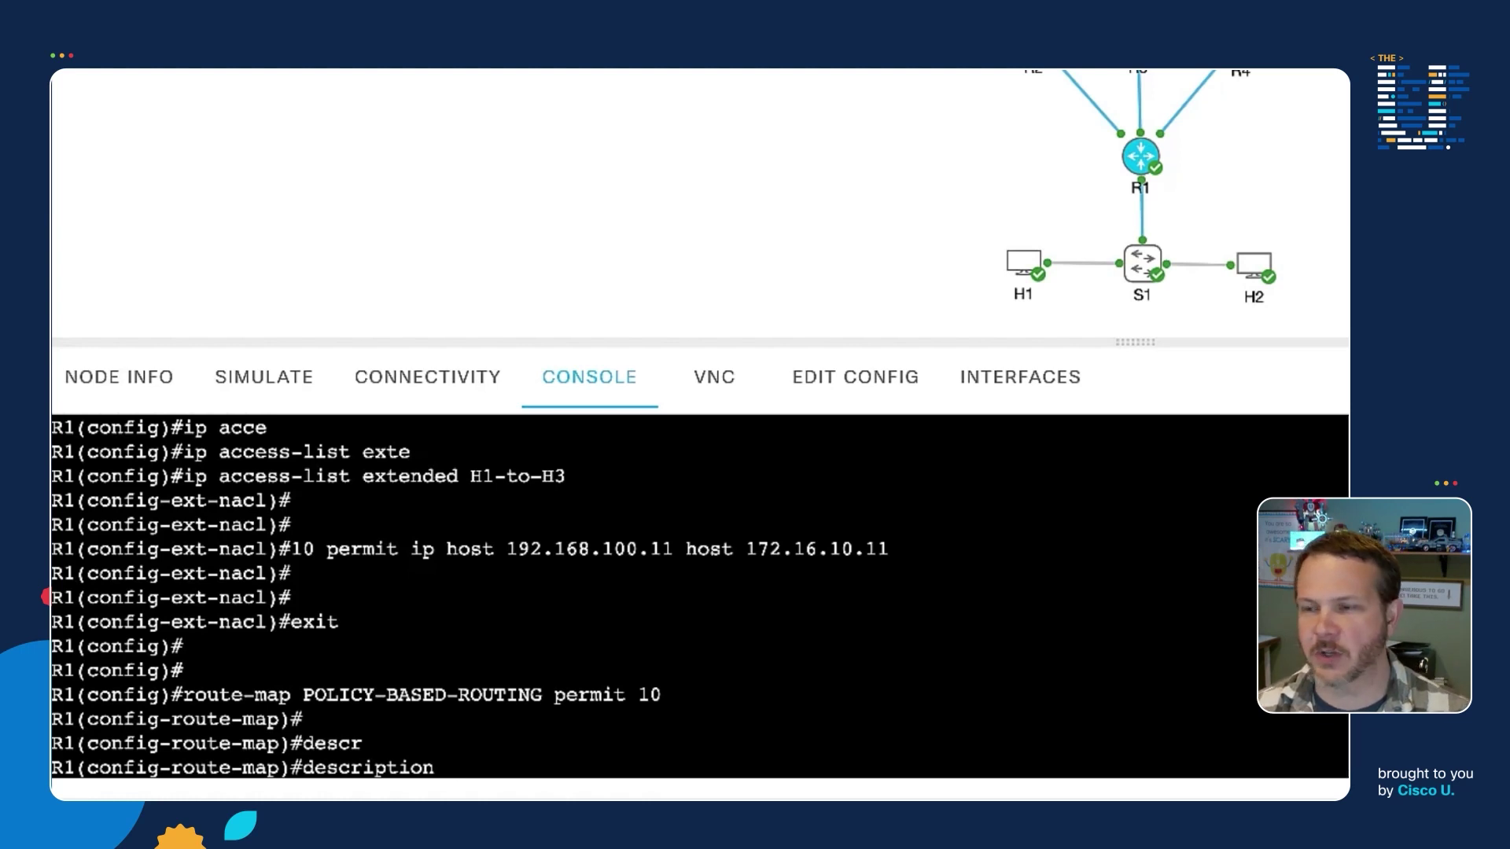
text(Traffic fro)
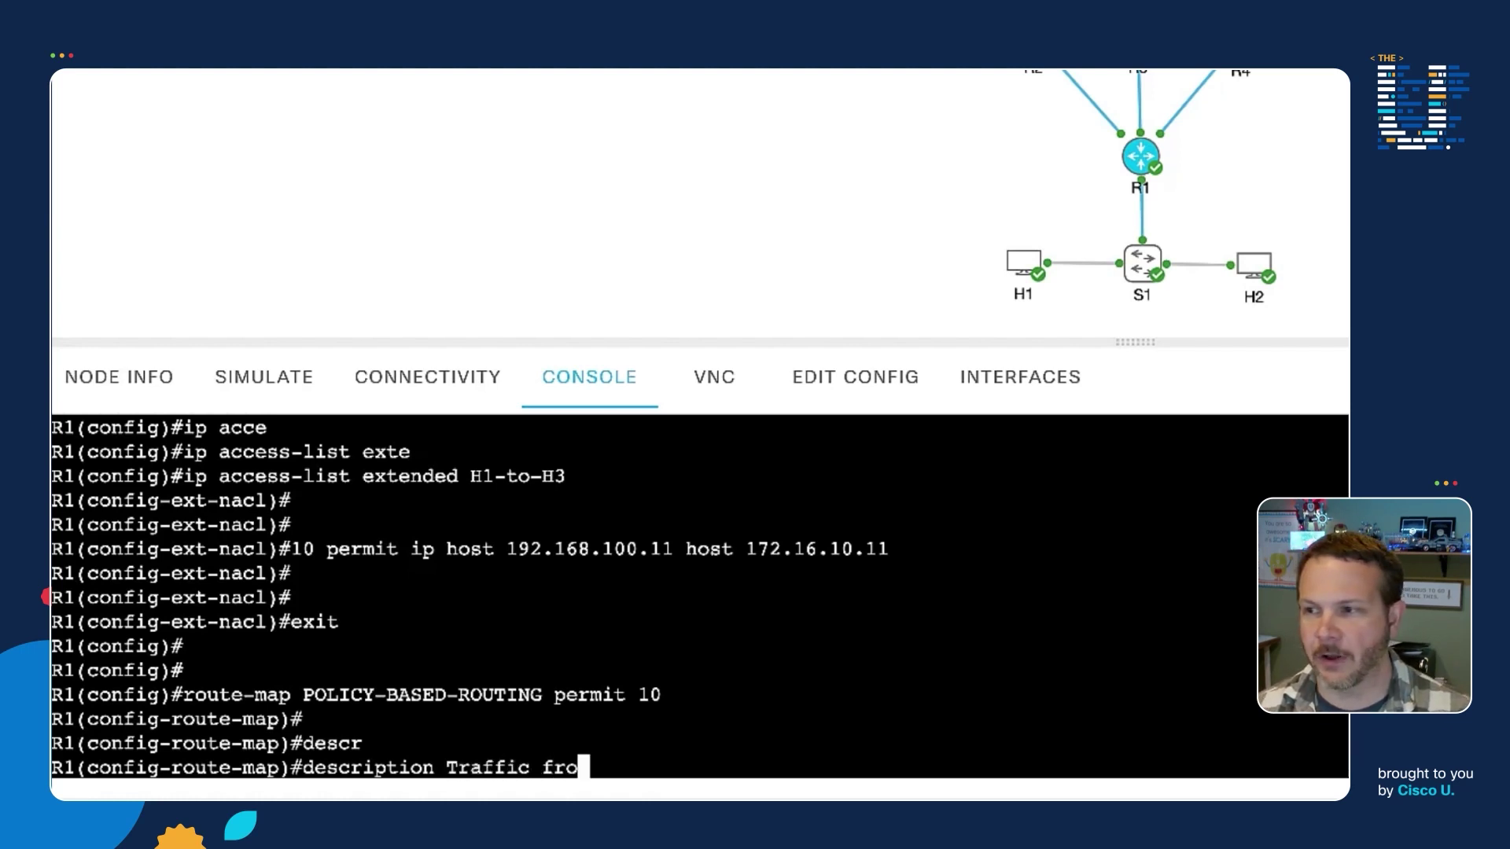
text(m H1 -)
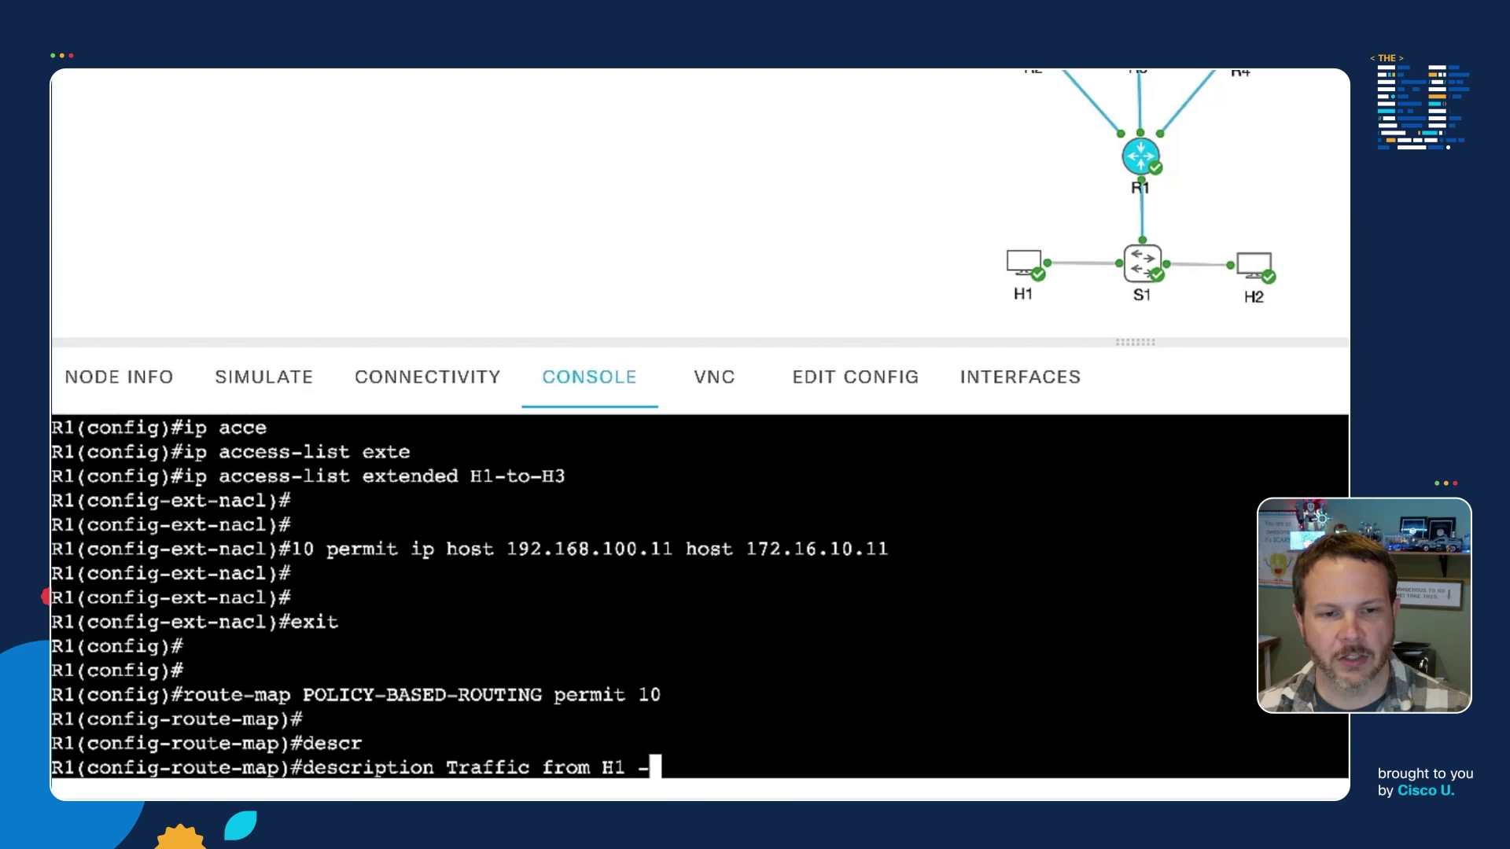
text(> H3)
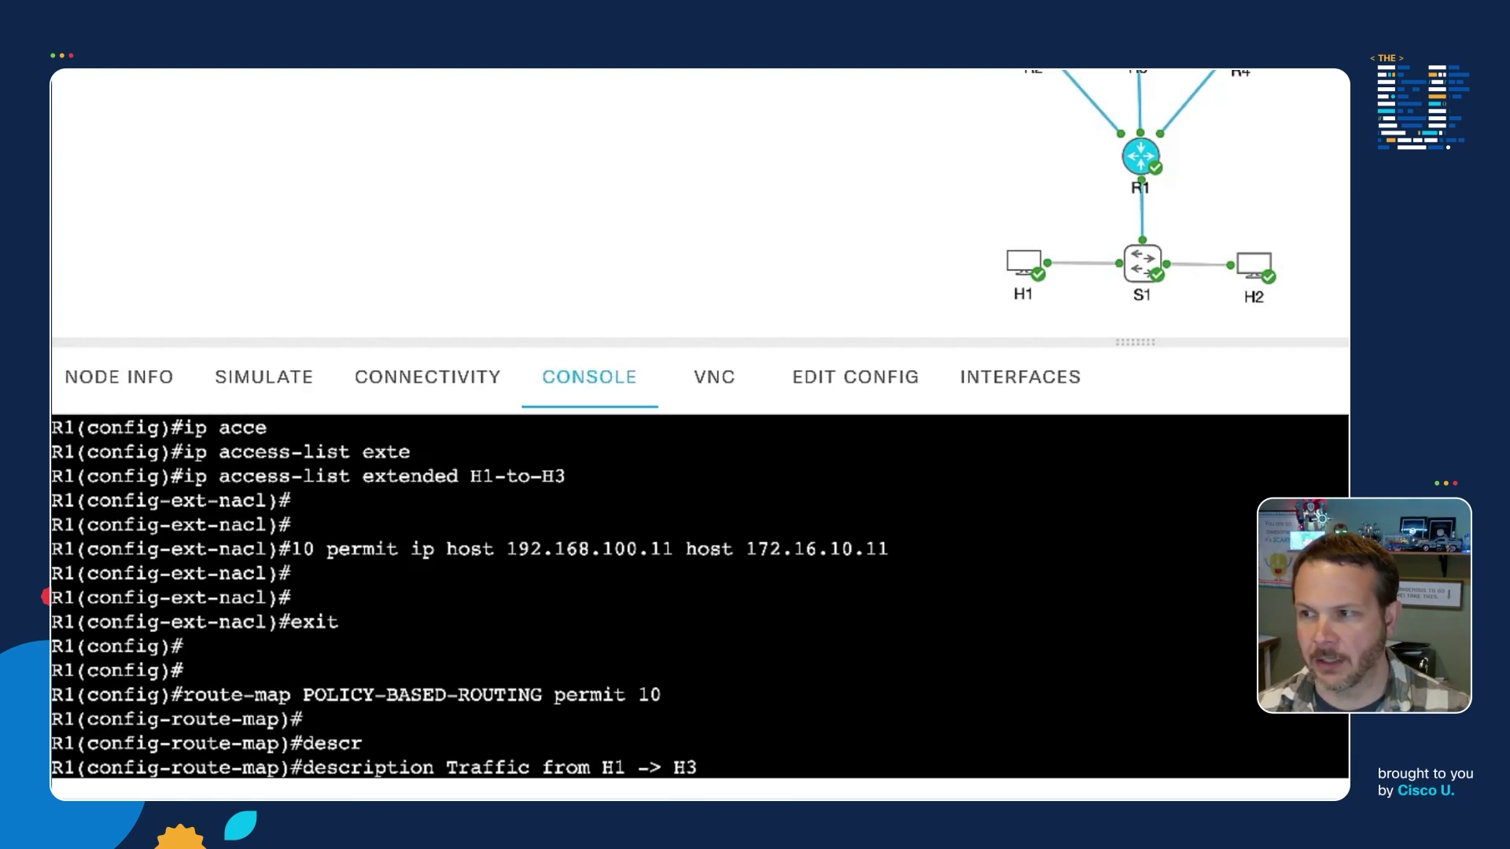
text( route through )
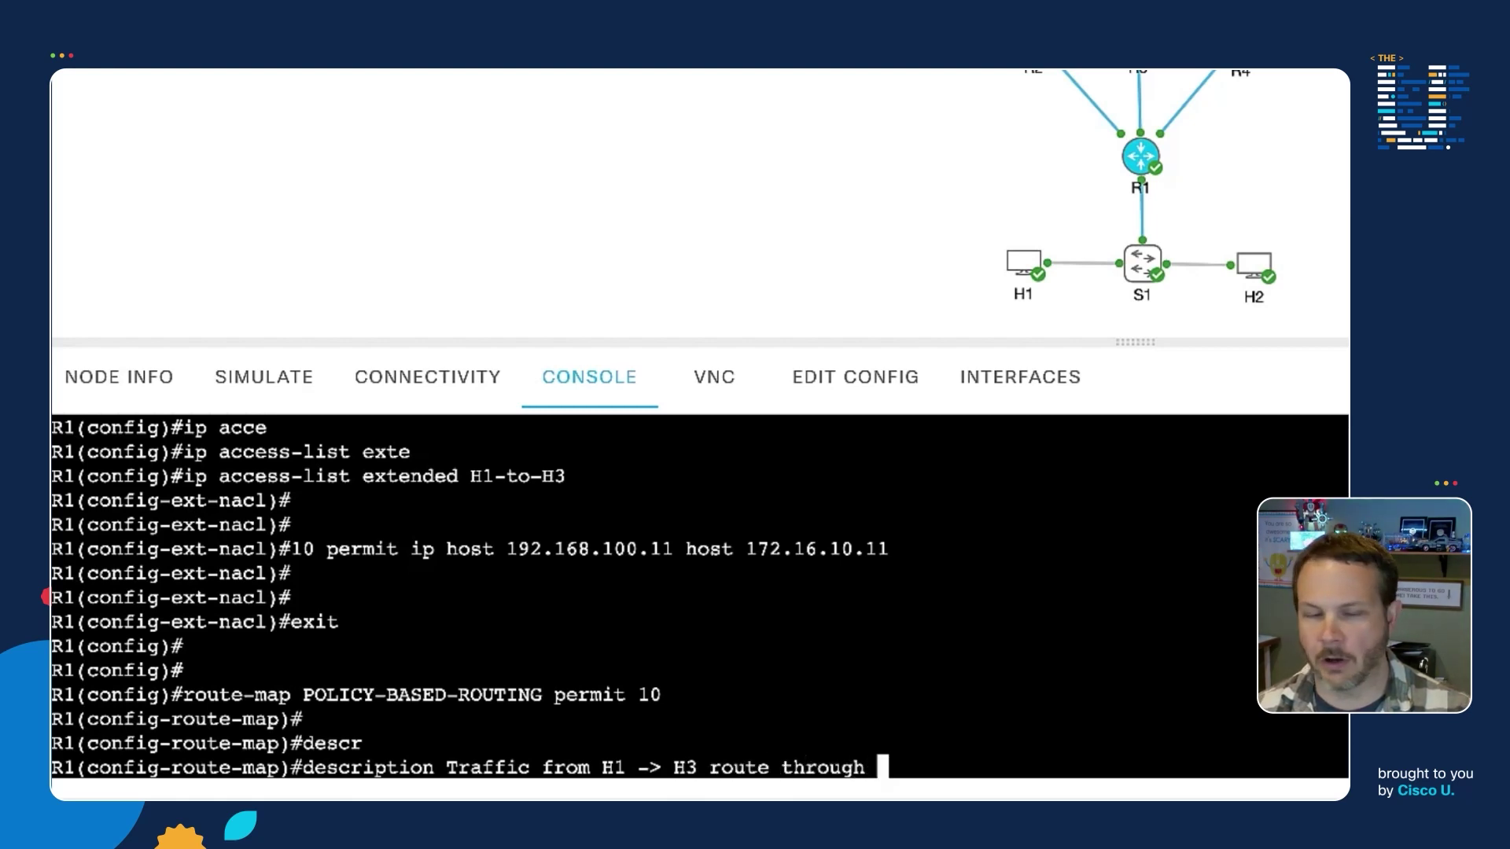
text(R2)
key(Return)
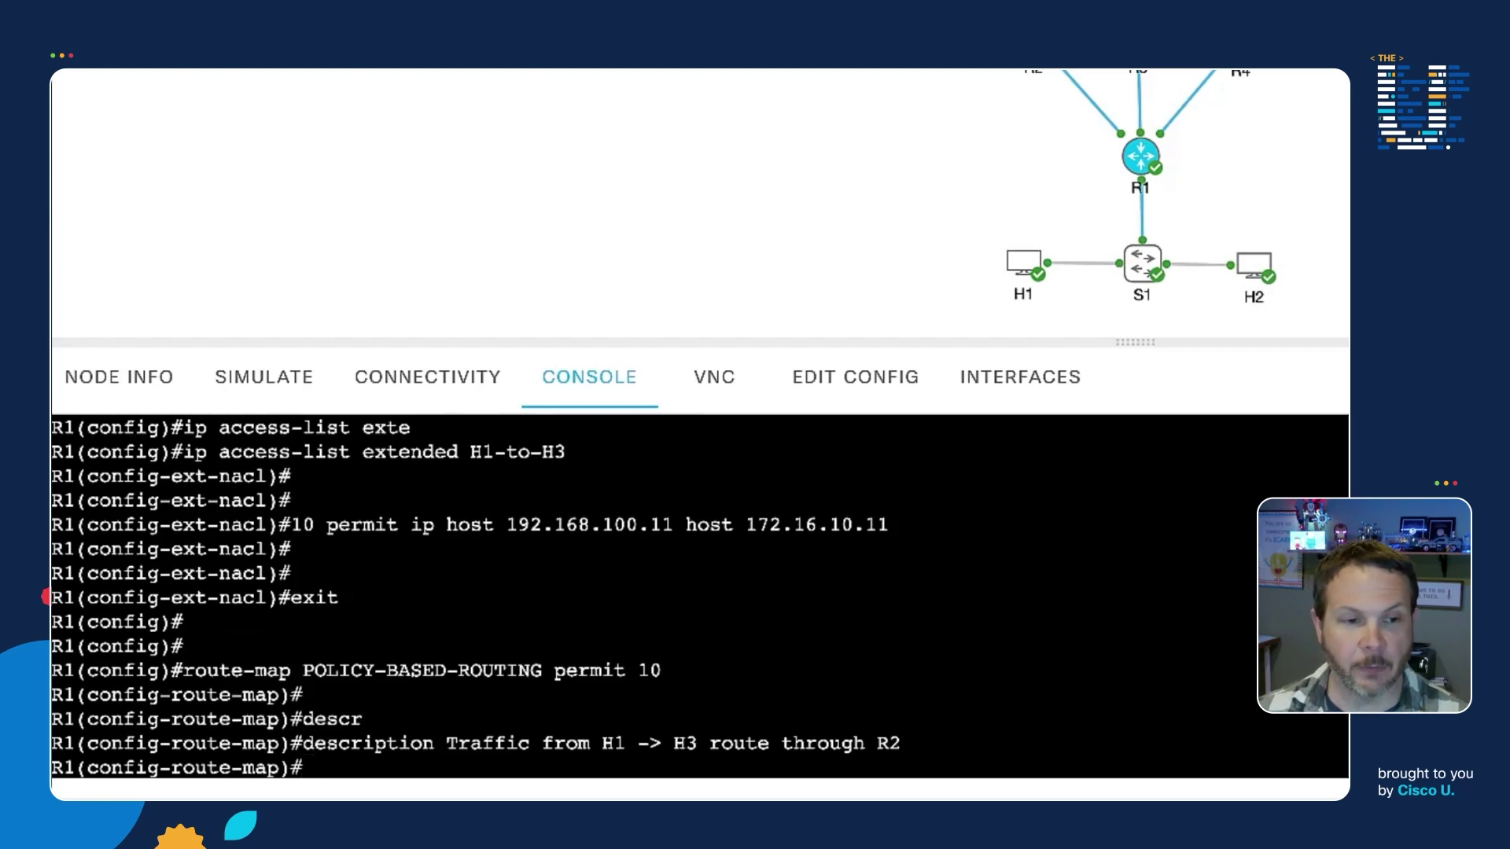
- Start 'match ip address' and list its options, including access-list name and prefix-list
text(match )
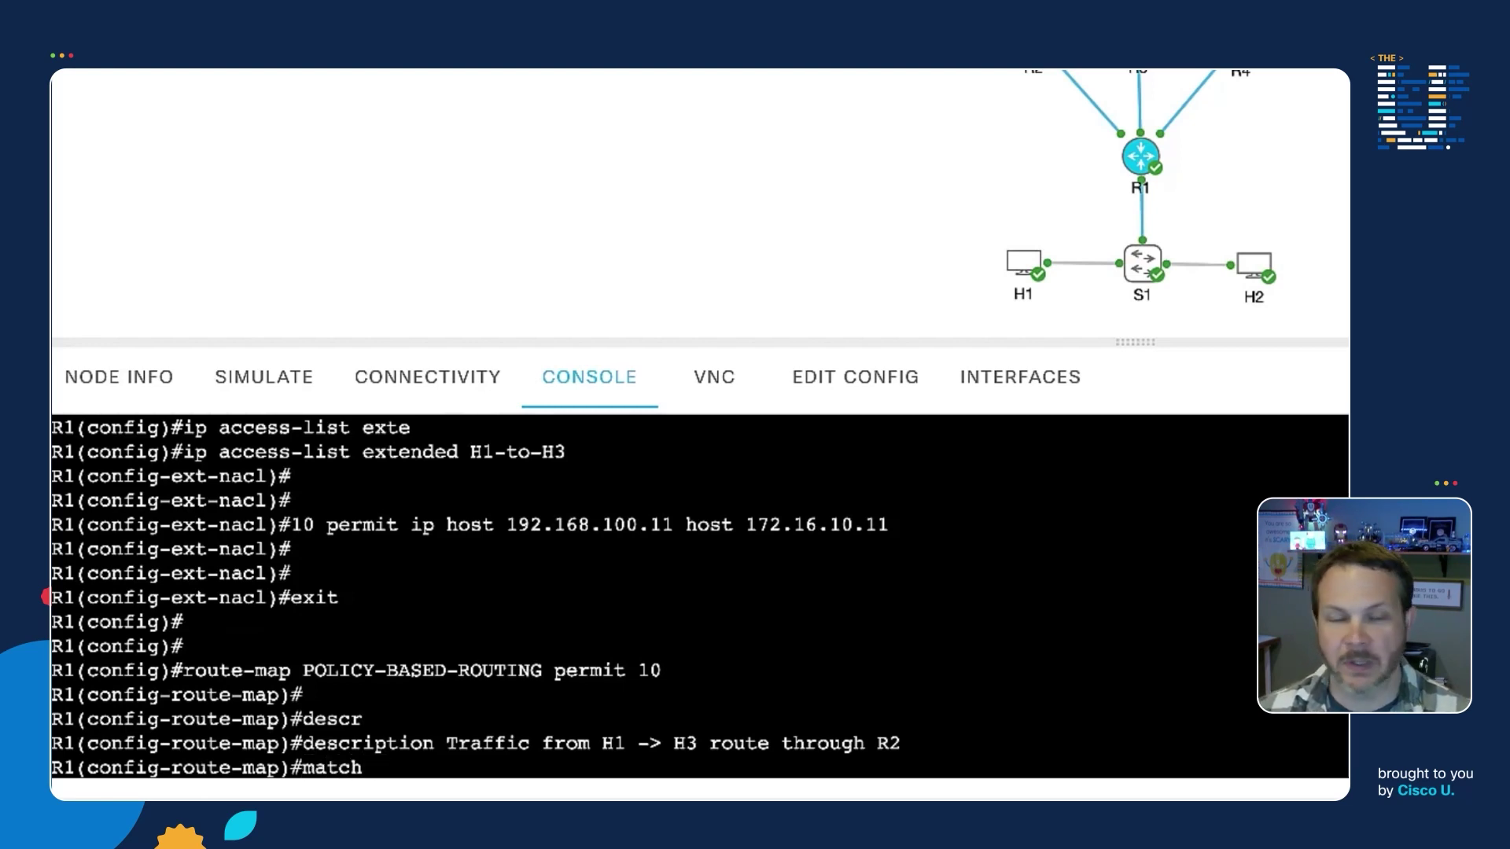
text(ip )
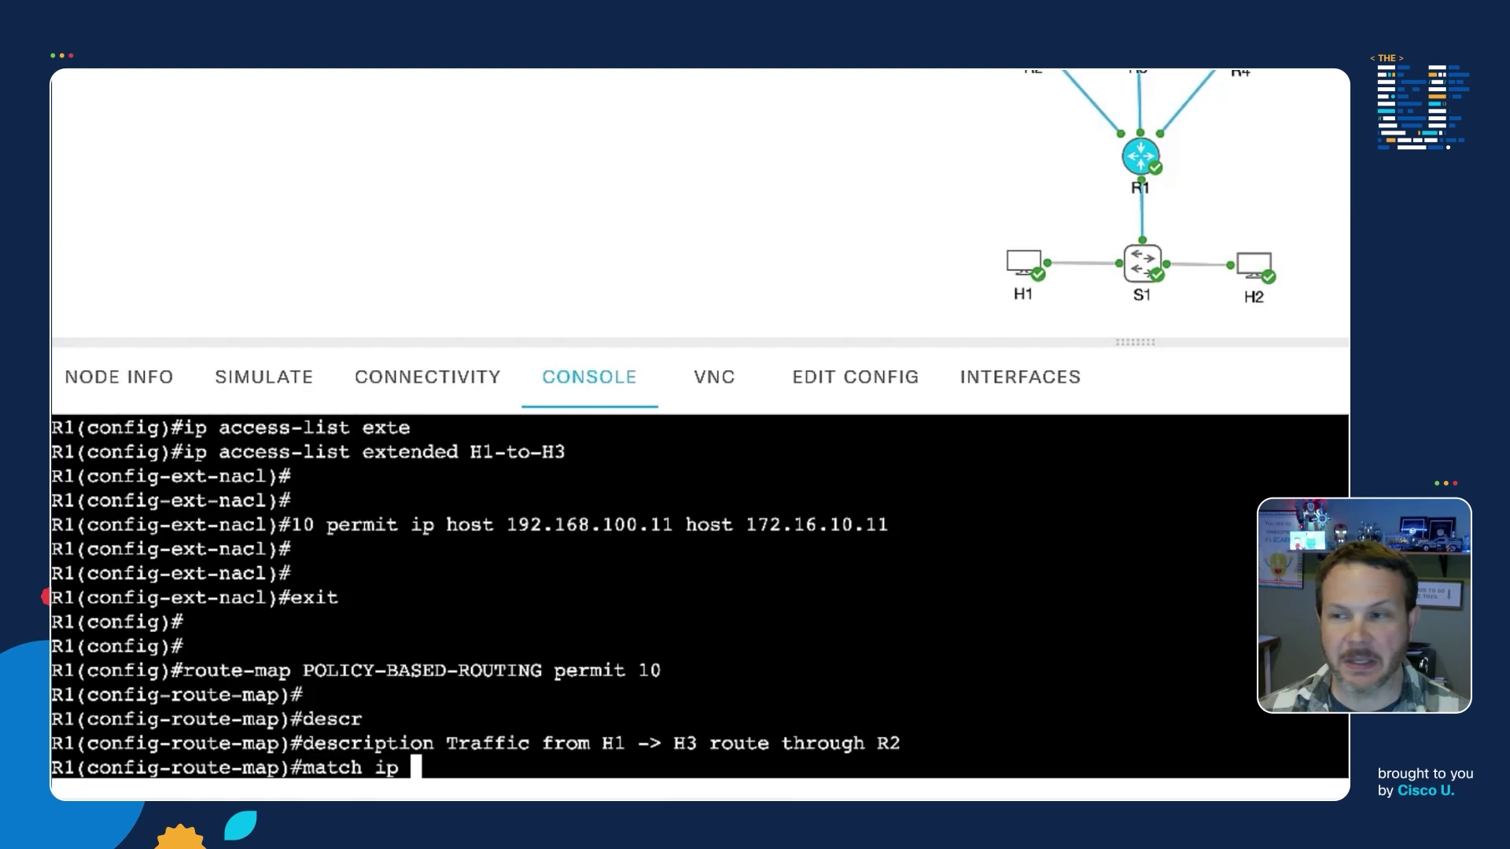
text(ad)
key(Tab)
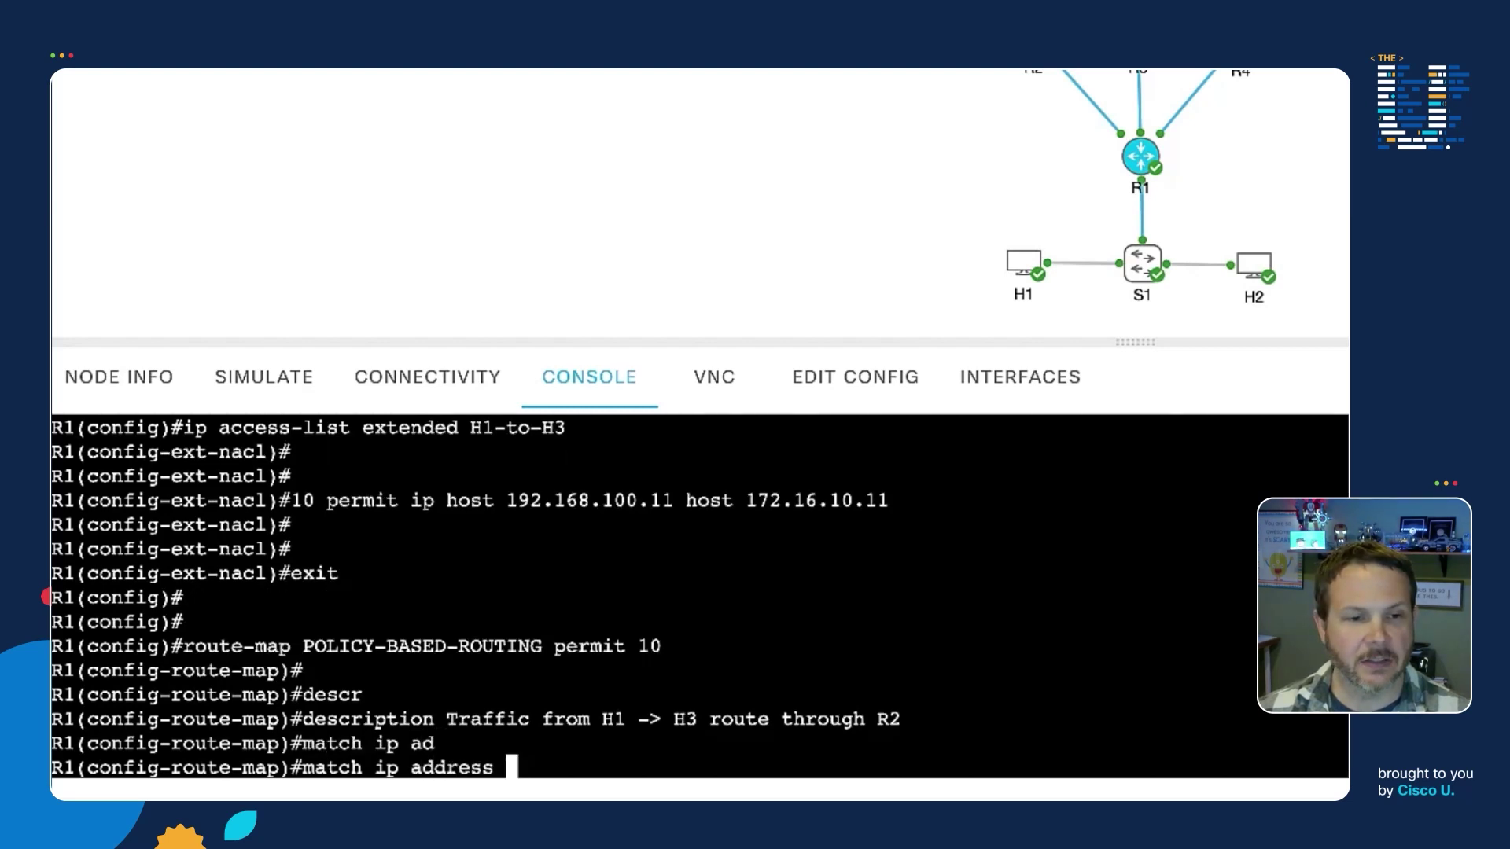
text(?)
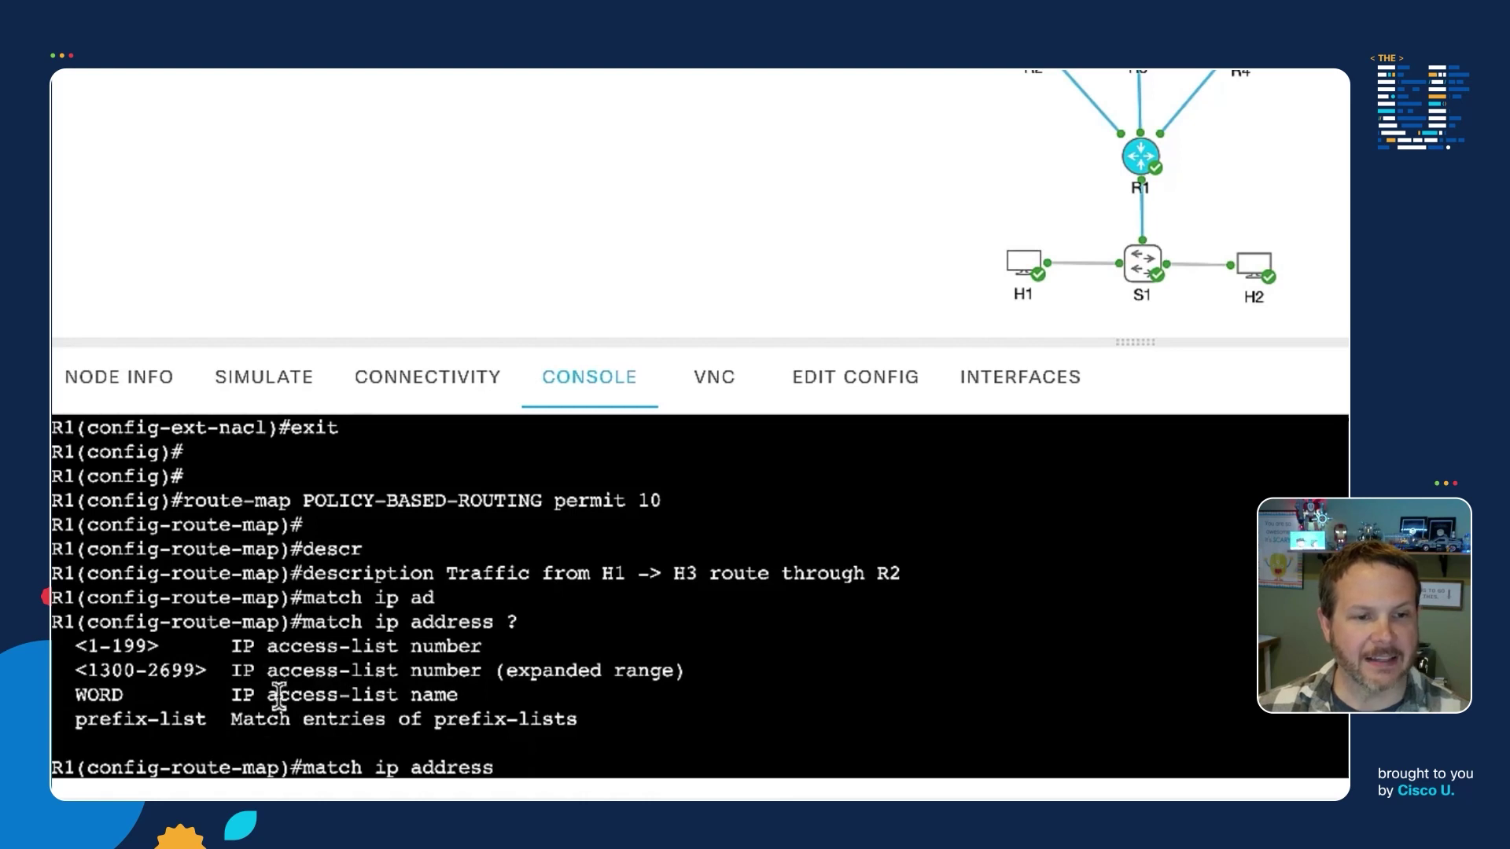
double_click(86, 697)
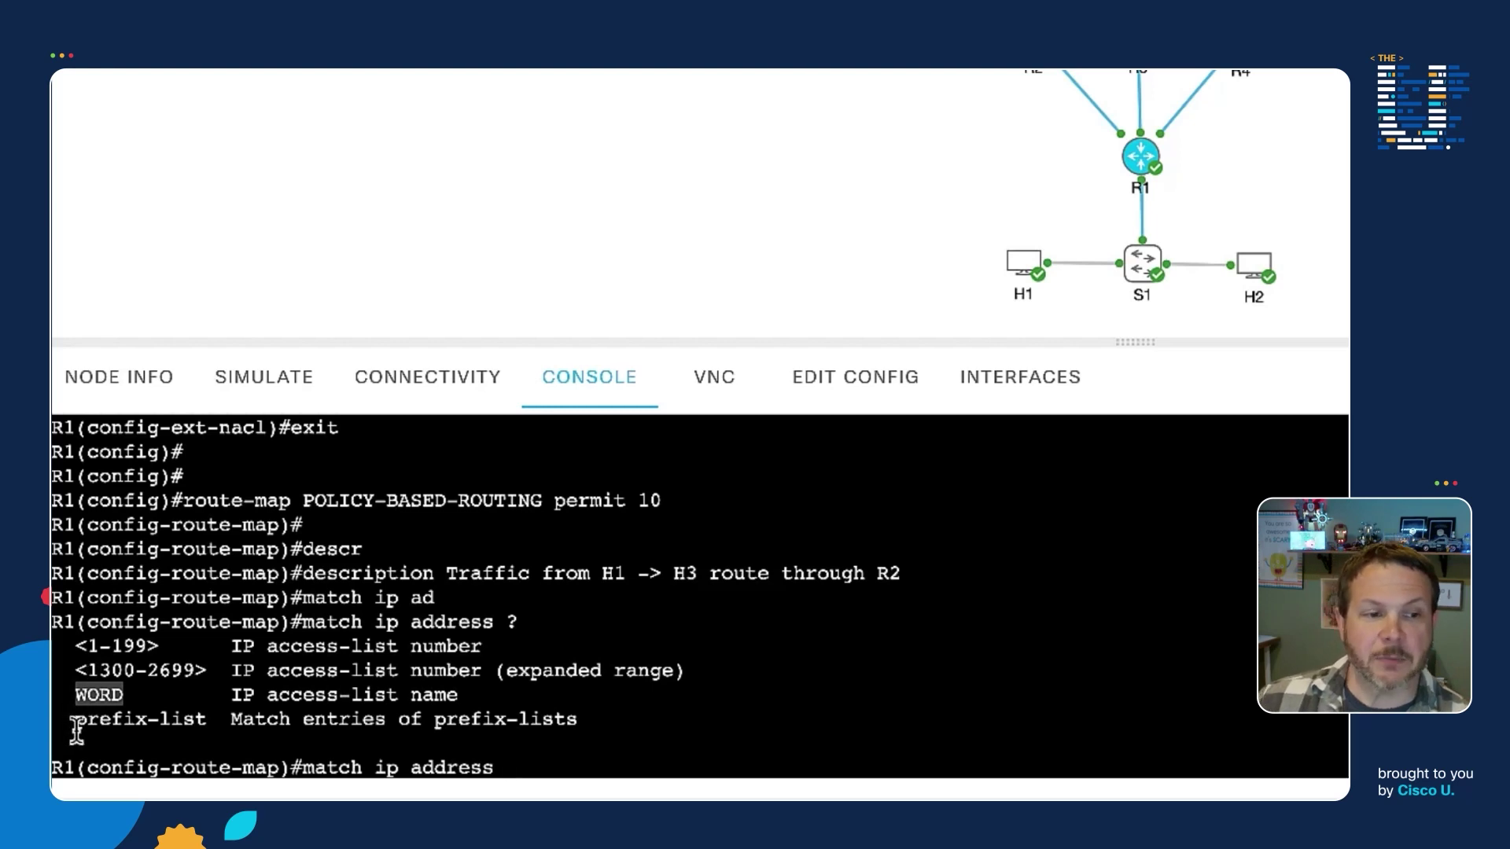
drag(76, 723, 605, 727)
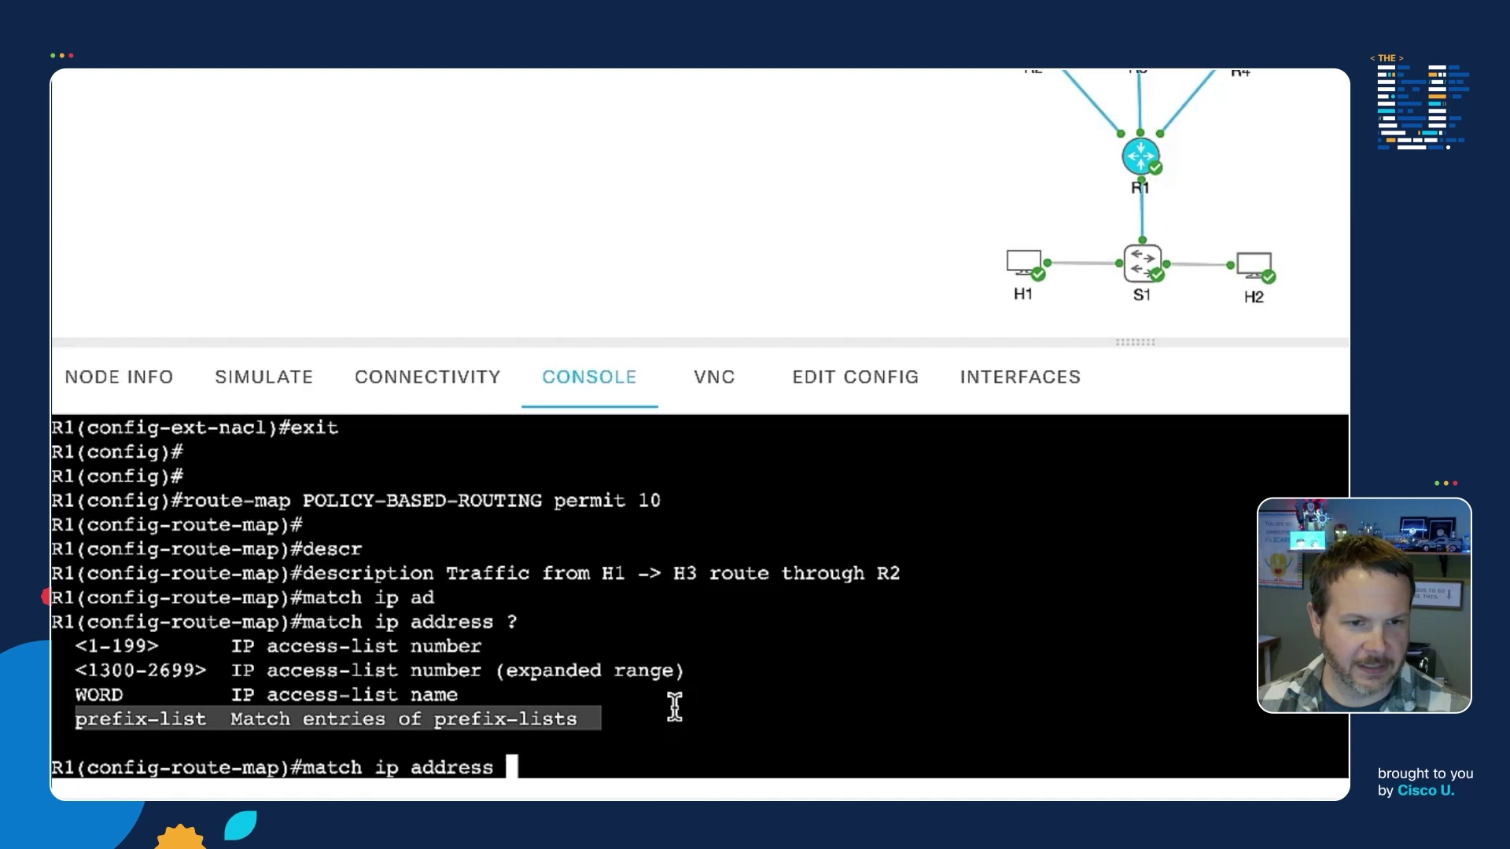
- Copy the ACL name H1-to-H3 and complete 'match ip address H1-to-H3'
scroll(738, 689, up, 2)
scroll(738, 689, up, 2)
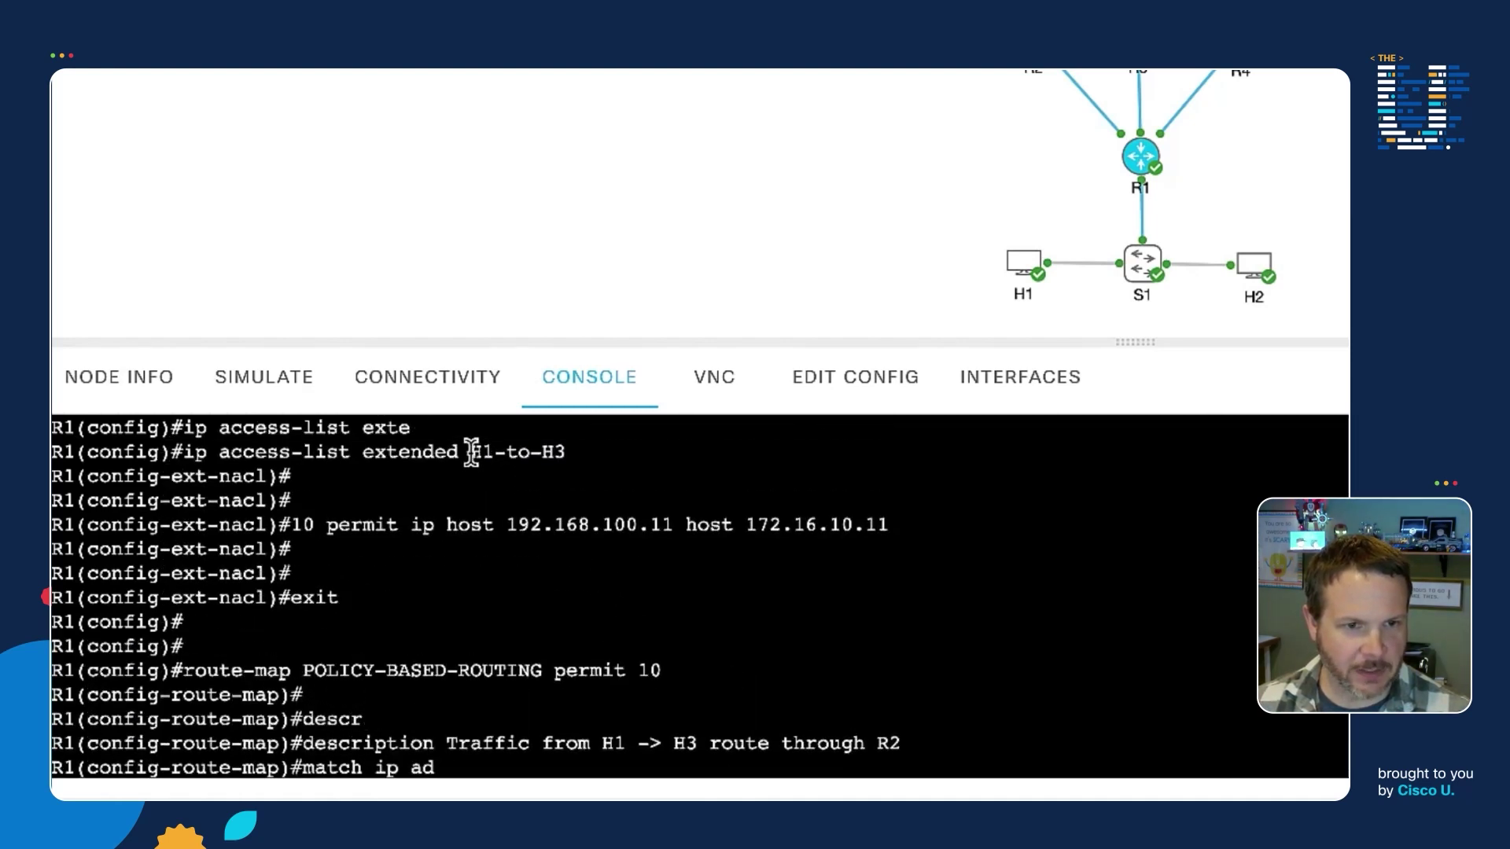
drag(472, 452, 559, 450)
key(ctrl+c)
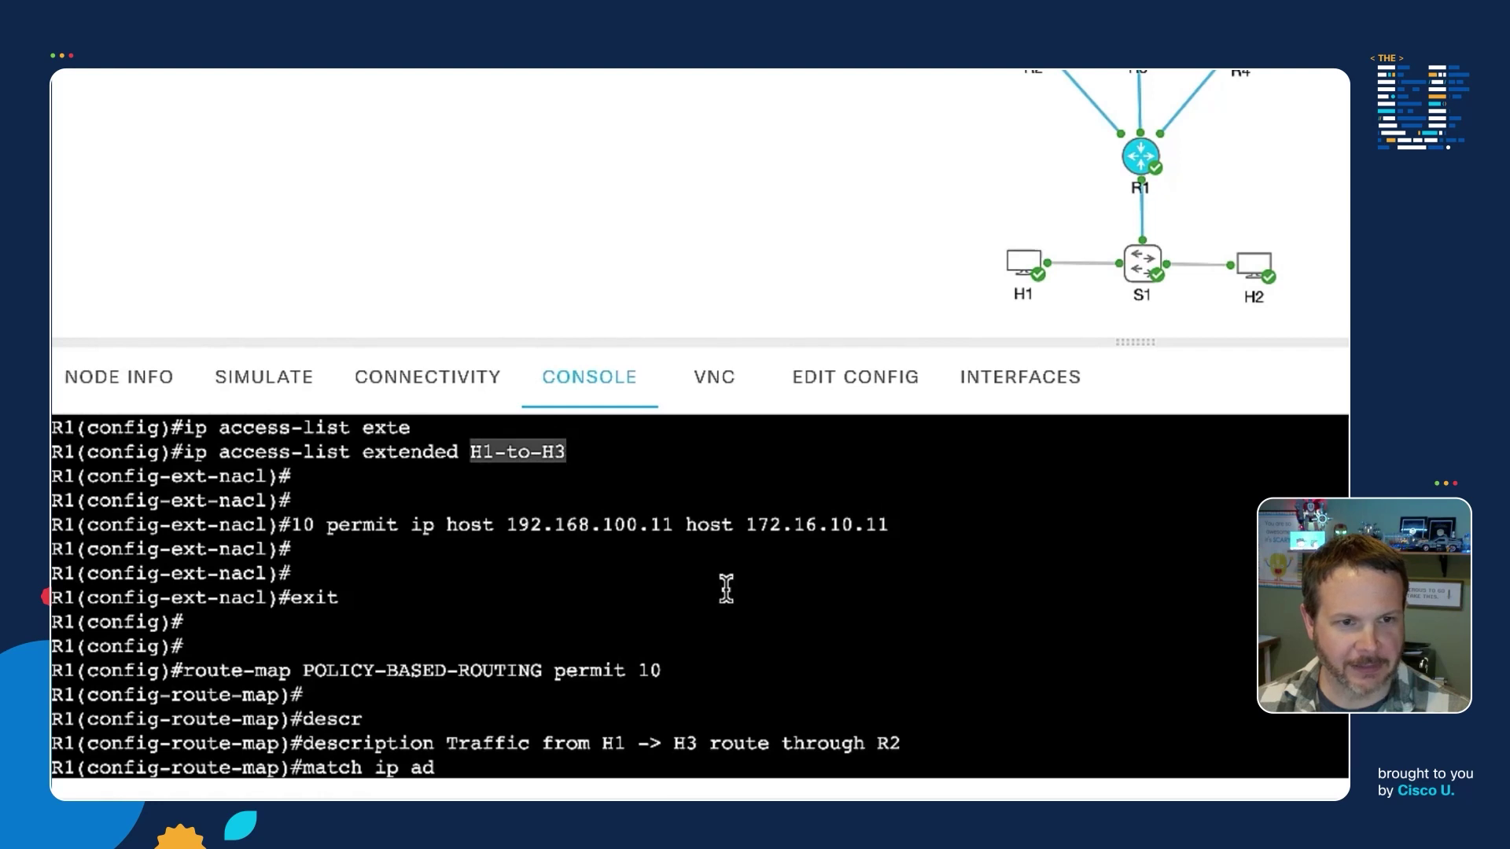
scroll(725, 582, down, 4)
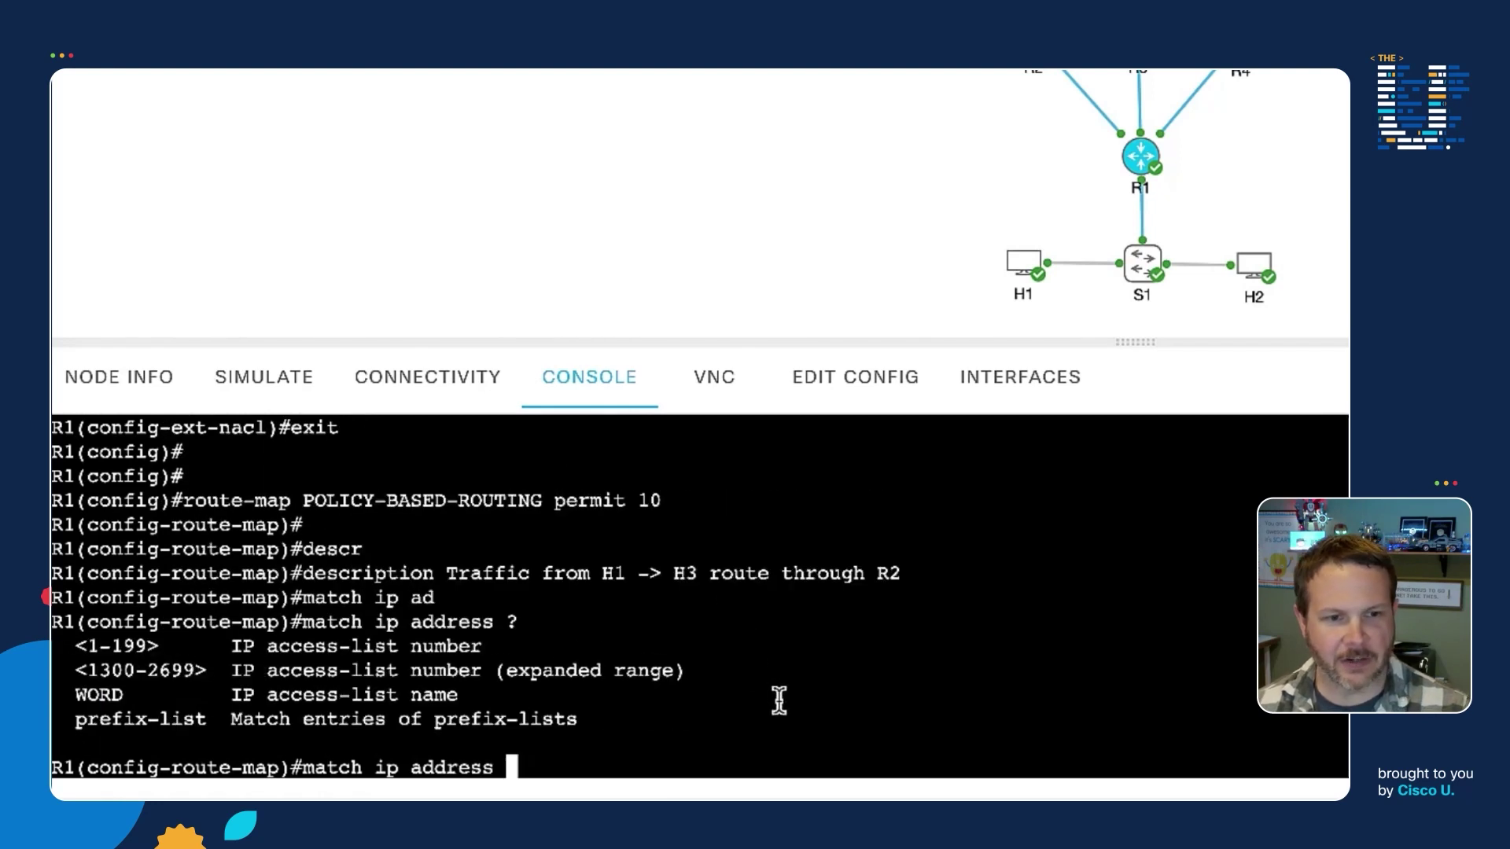
key(ctrl+v)
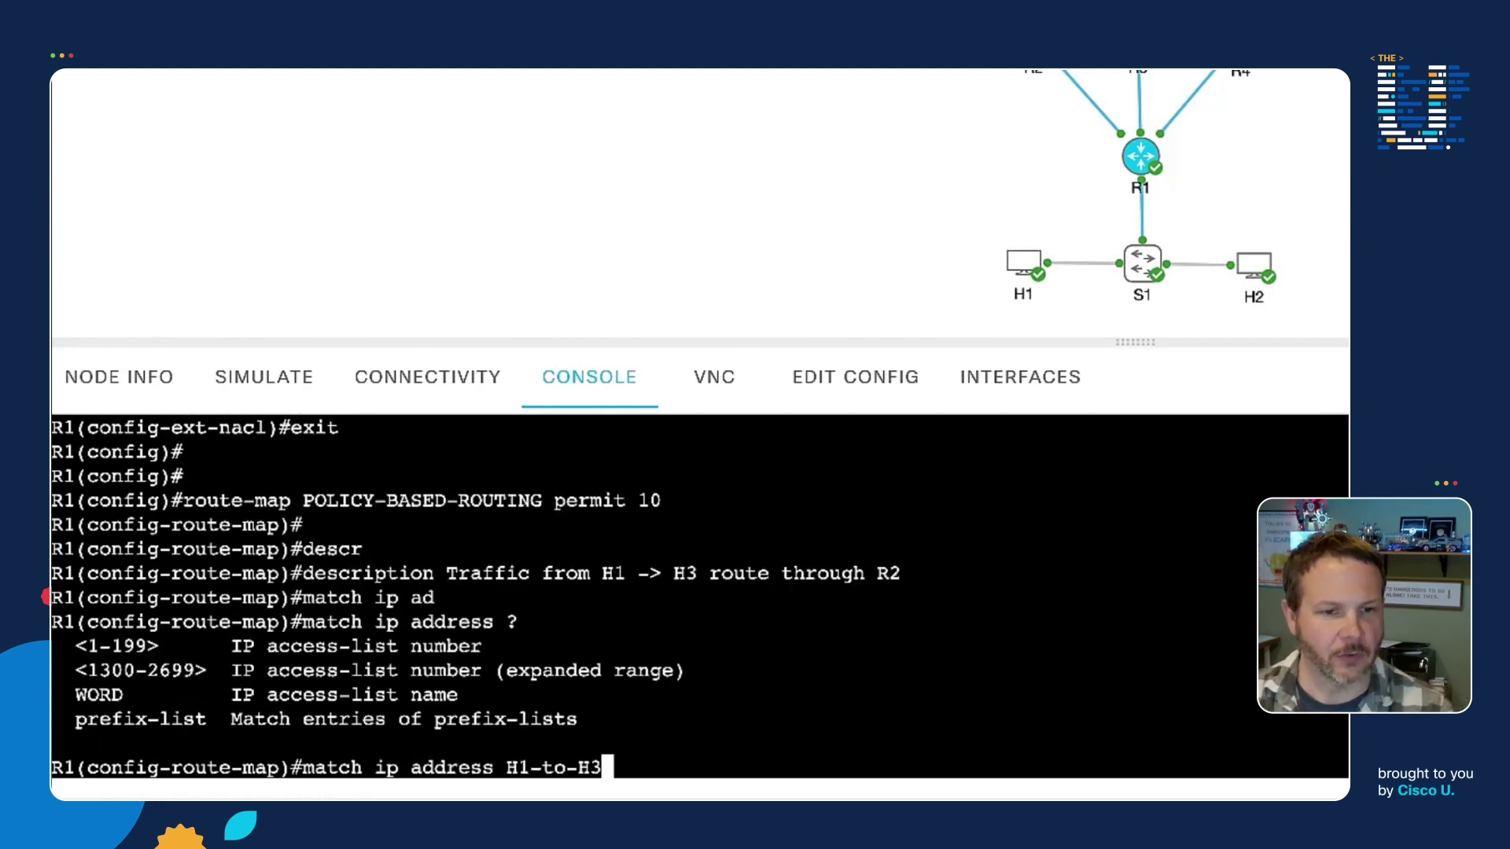
key(Return)
key(Return)
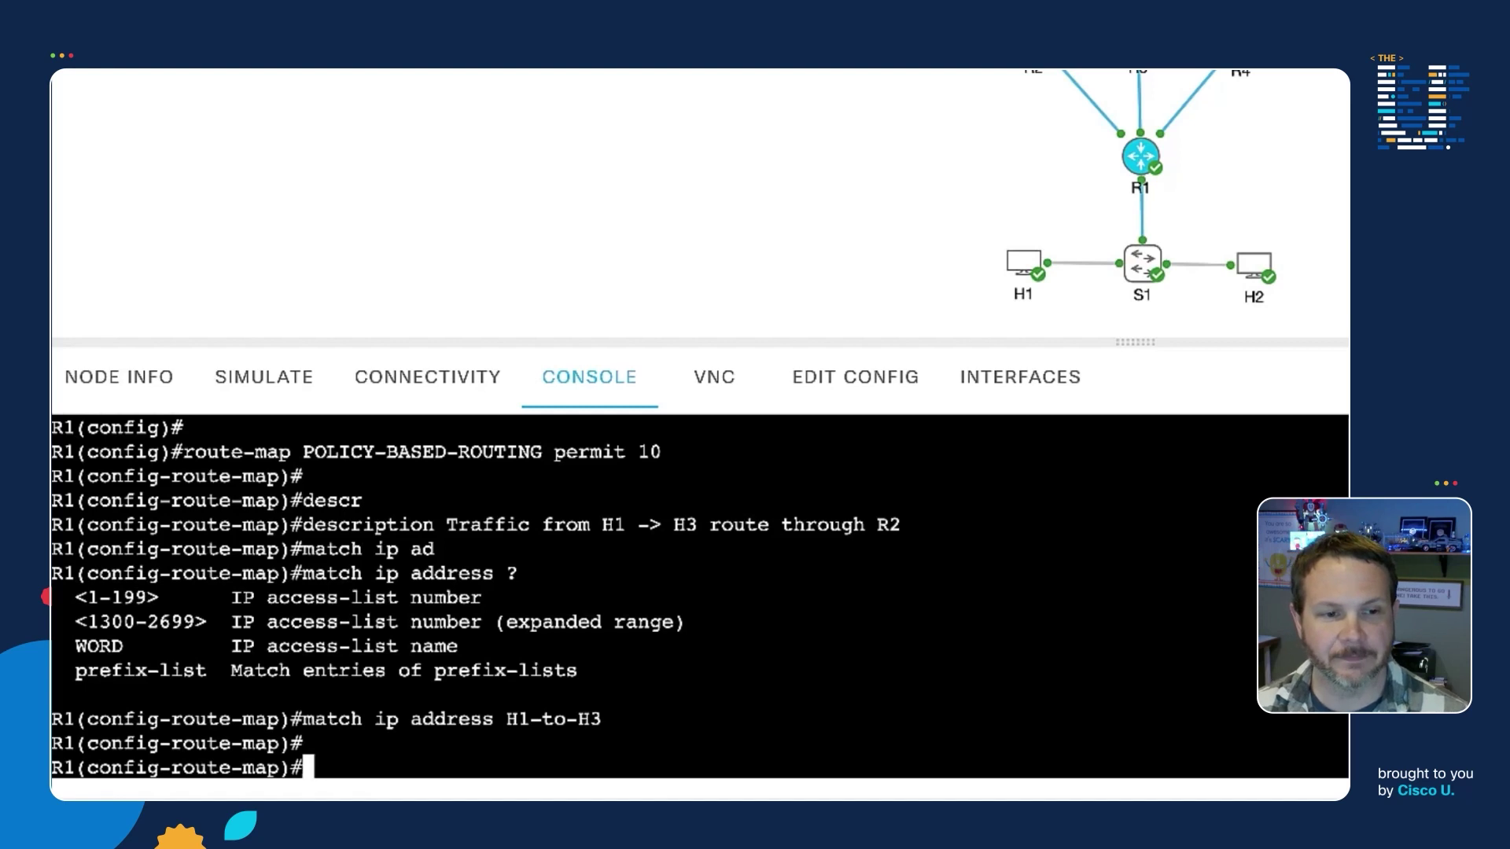
- Set the route-map's next hop to 10.12.12.2 and leave route-map configuration mode
text(set ip next-h)
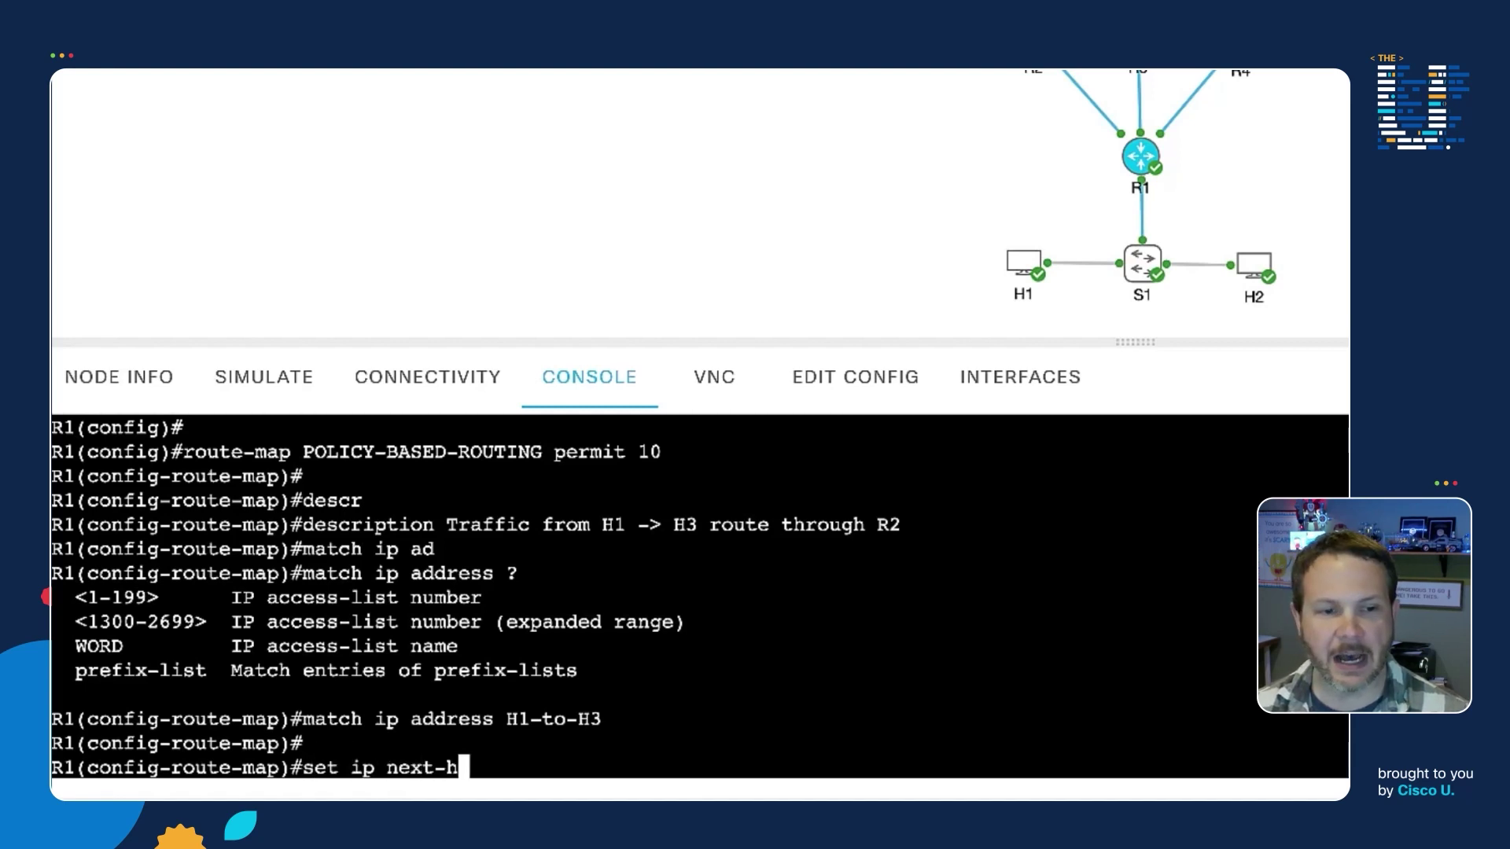
key(Tab)
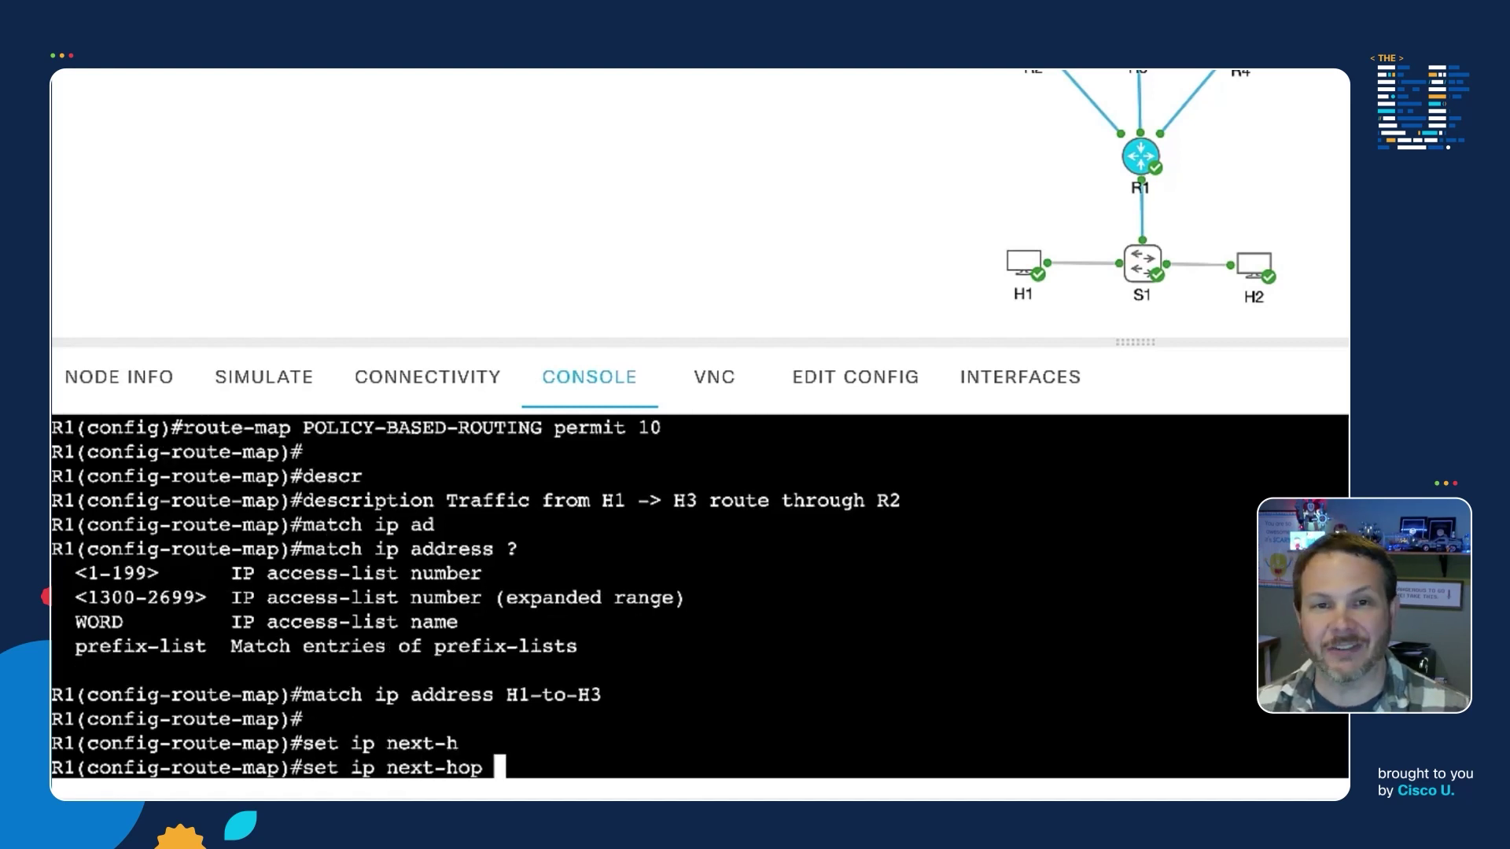
text(1)
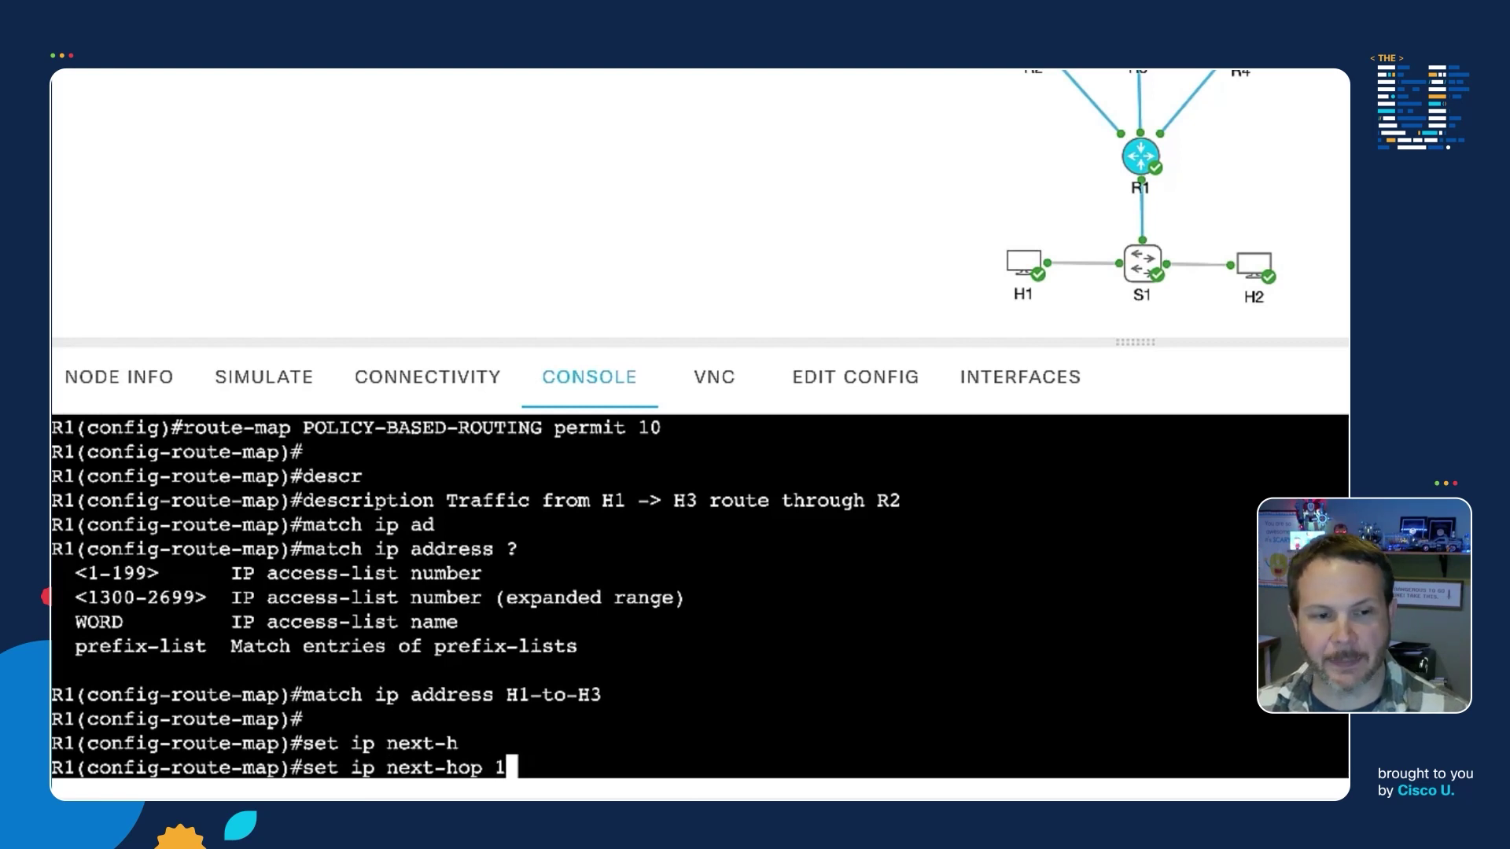
text(0.12.12.2)
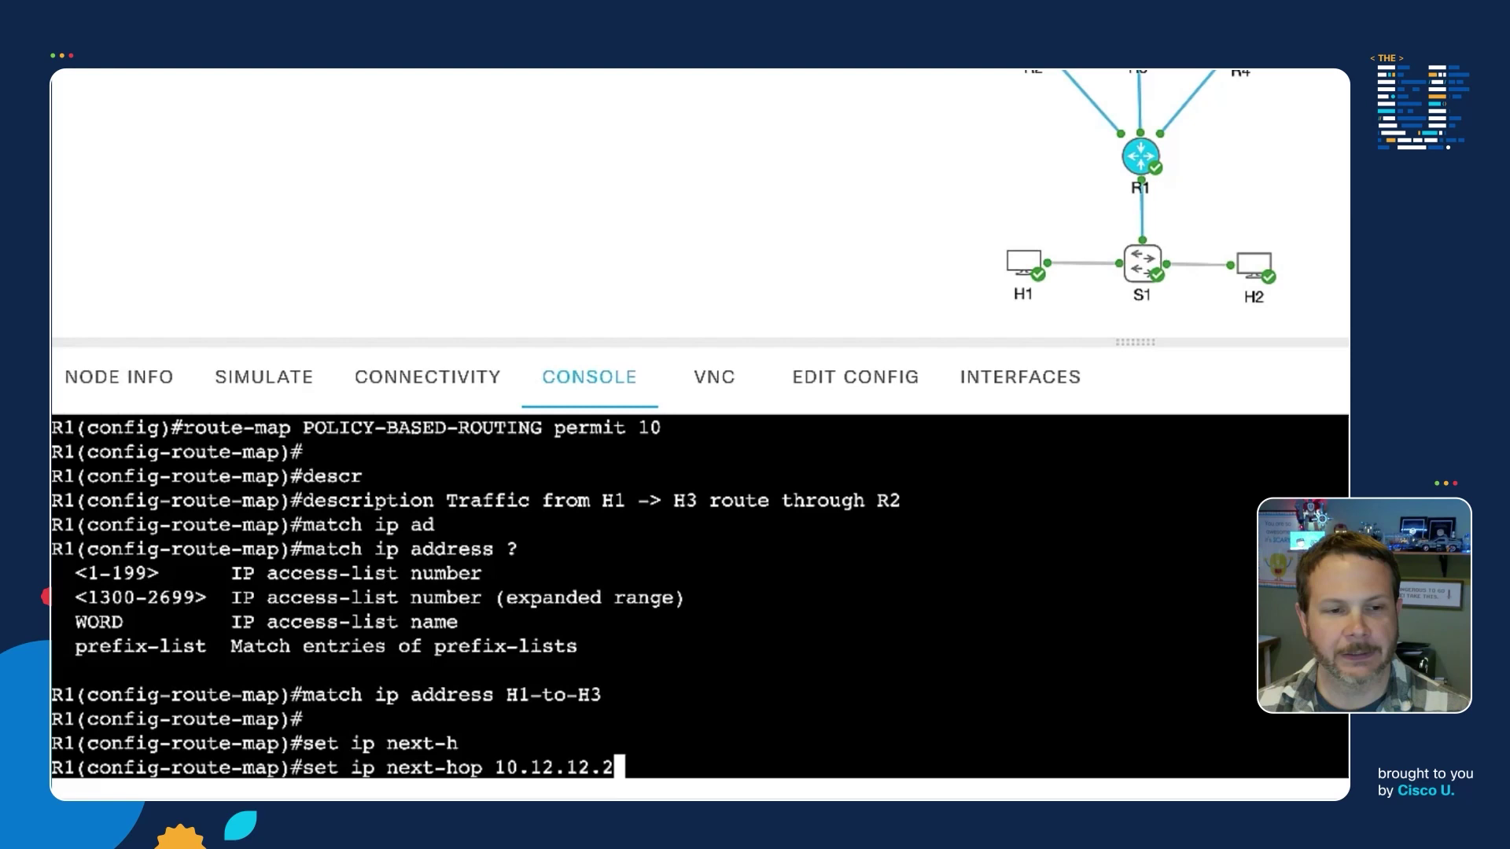
key(Return)
key(Return)
key(Return)
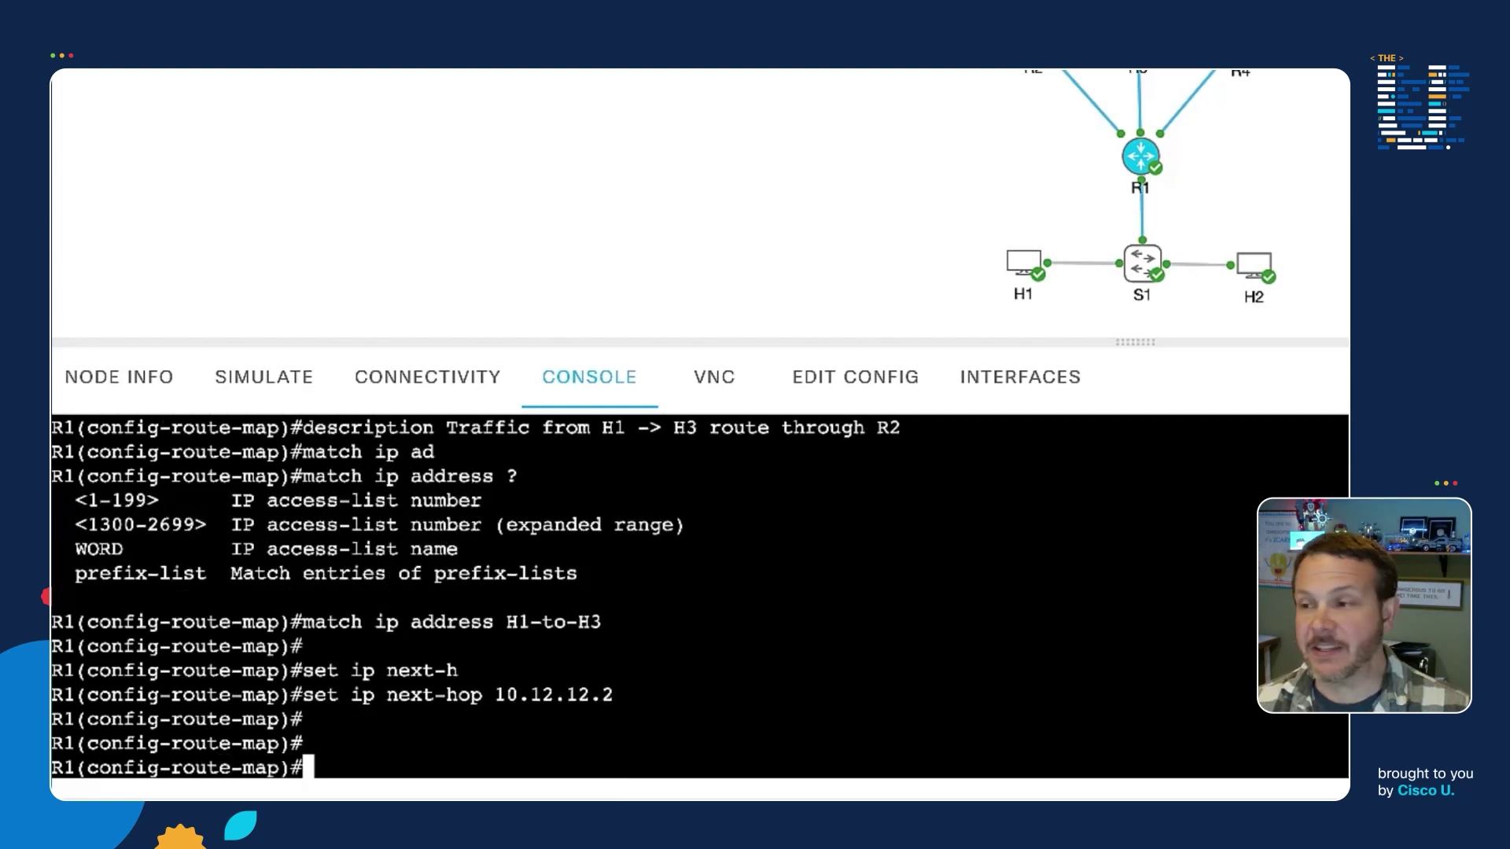
text(exit)
key(Return)
- Return R1 to privileged EXEC and display its route-maps with show route-map
text(exit)
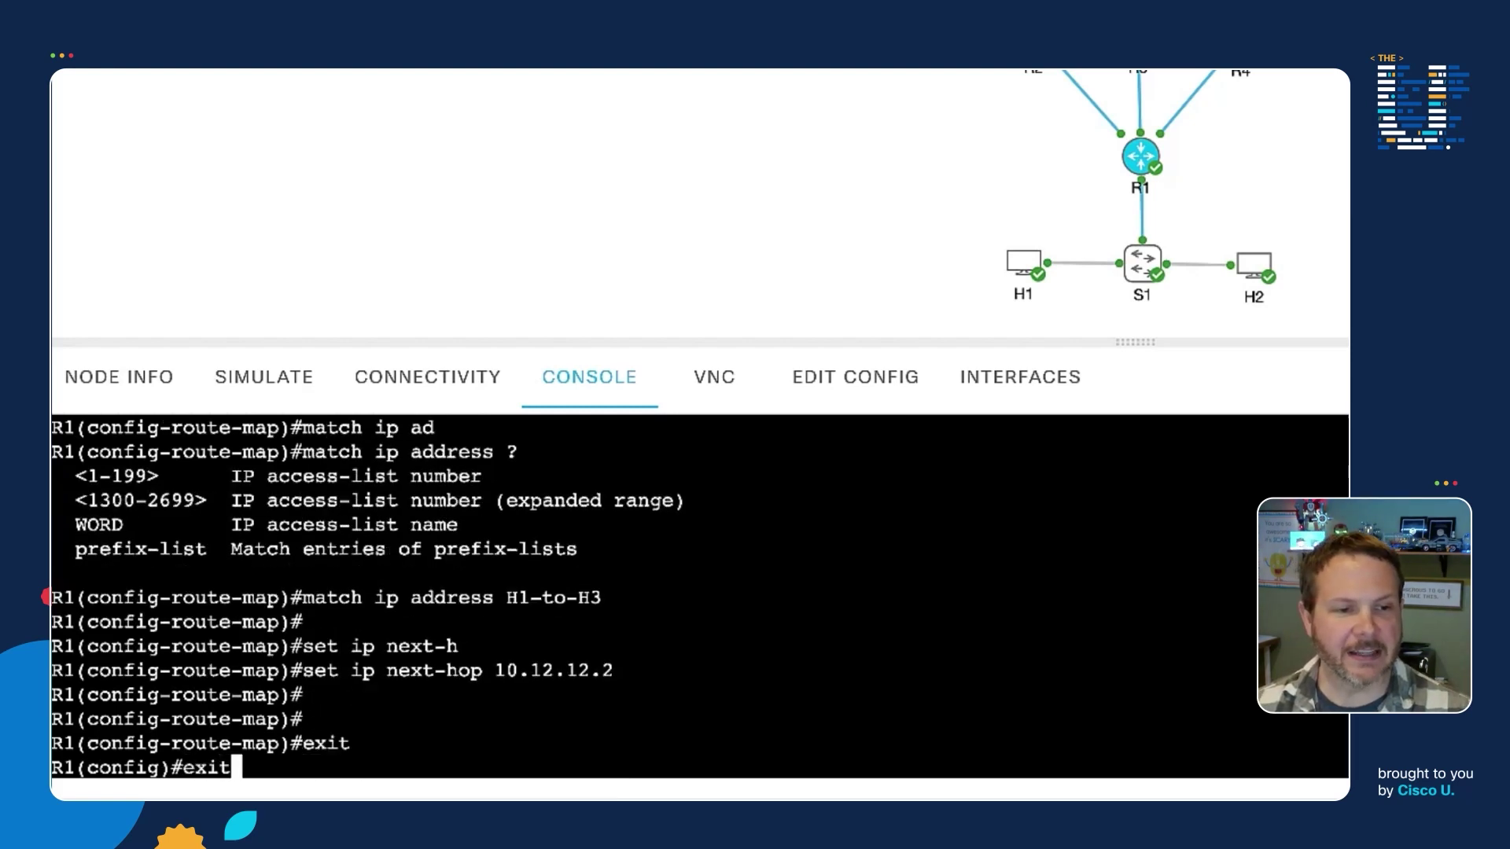
key(Return)
text(show )
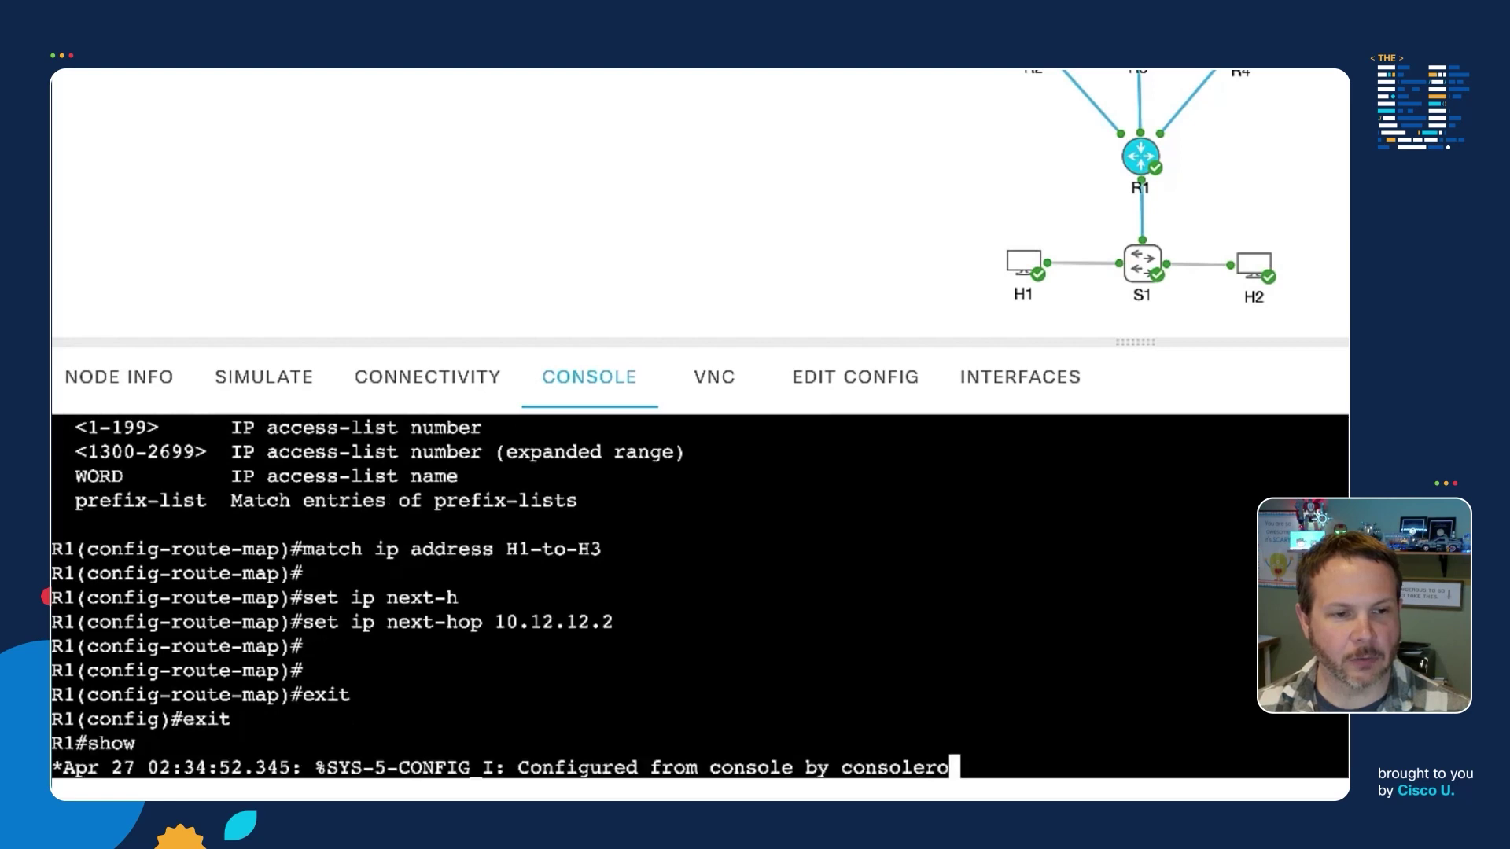
text(route-m)
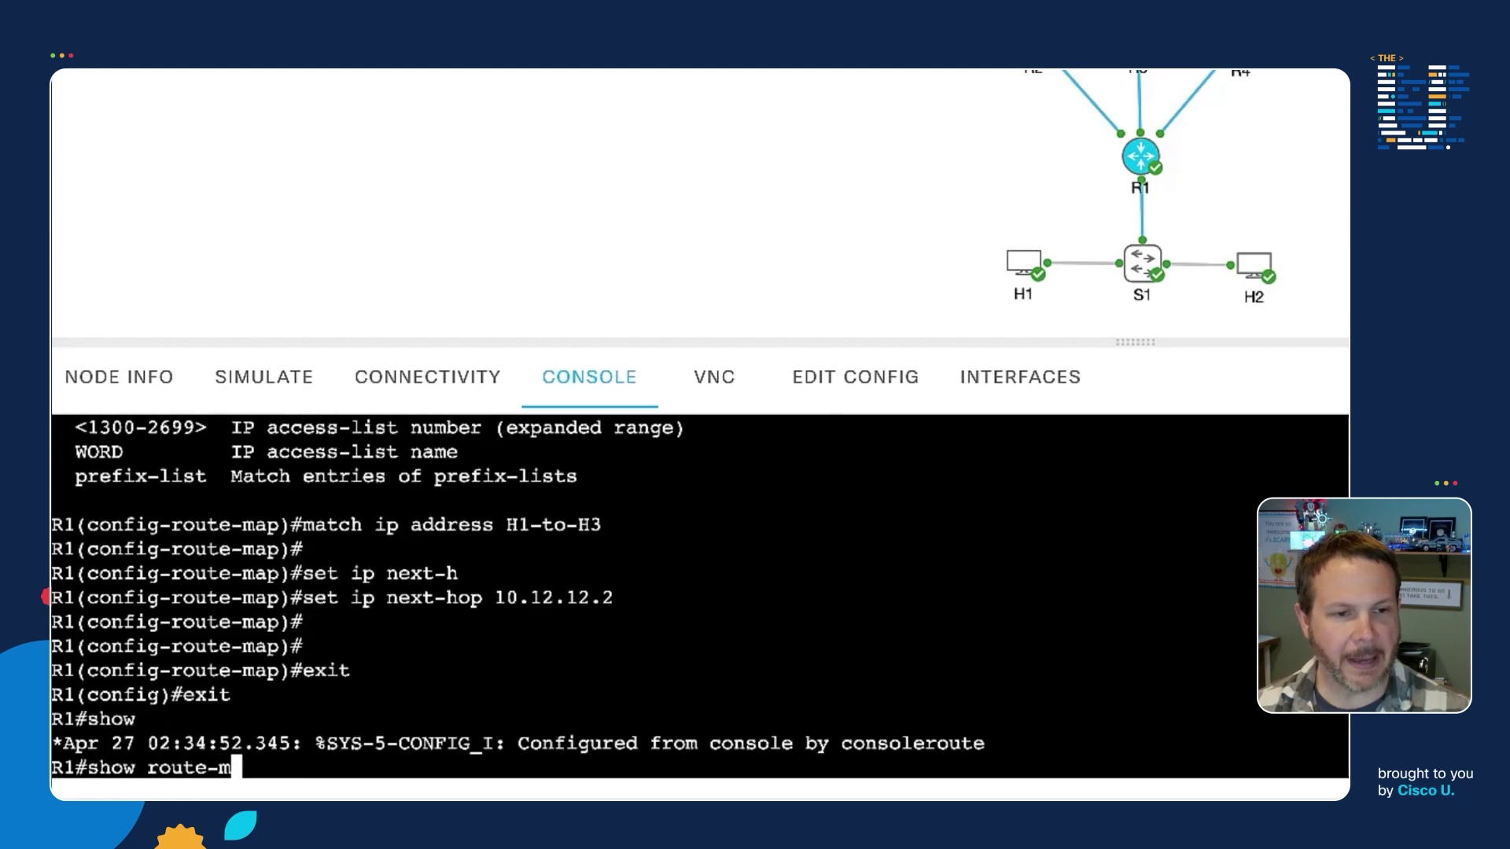
key(Tab)
key(Return)
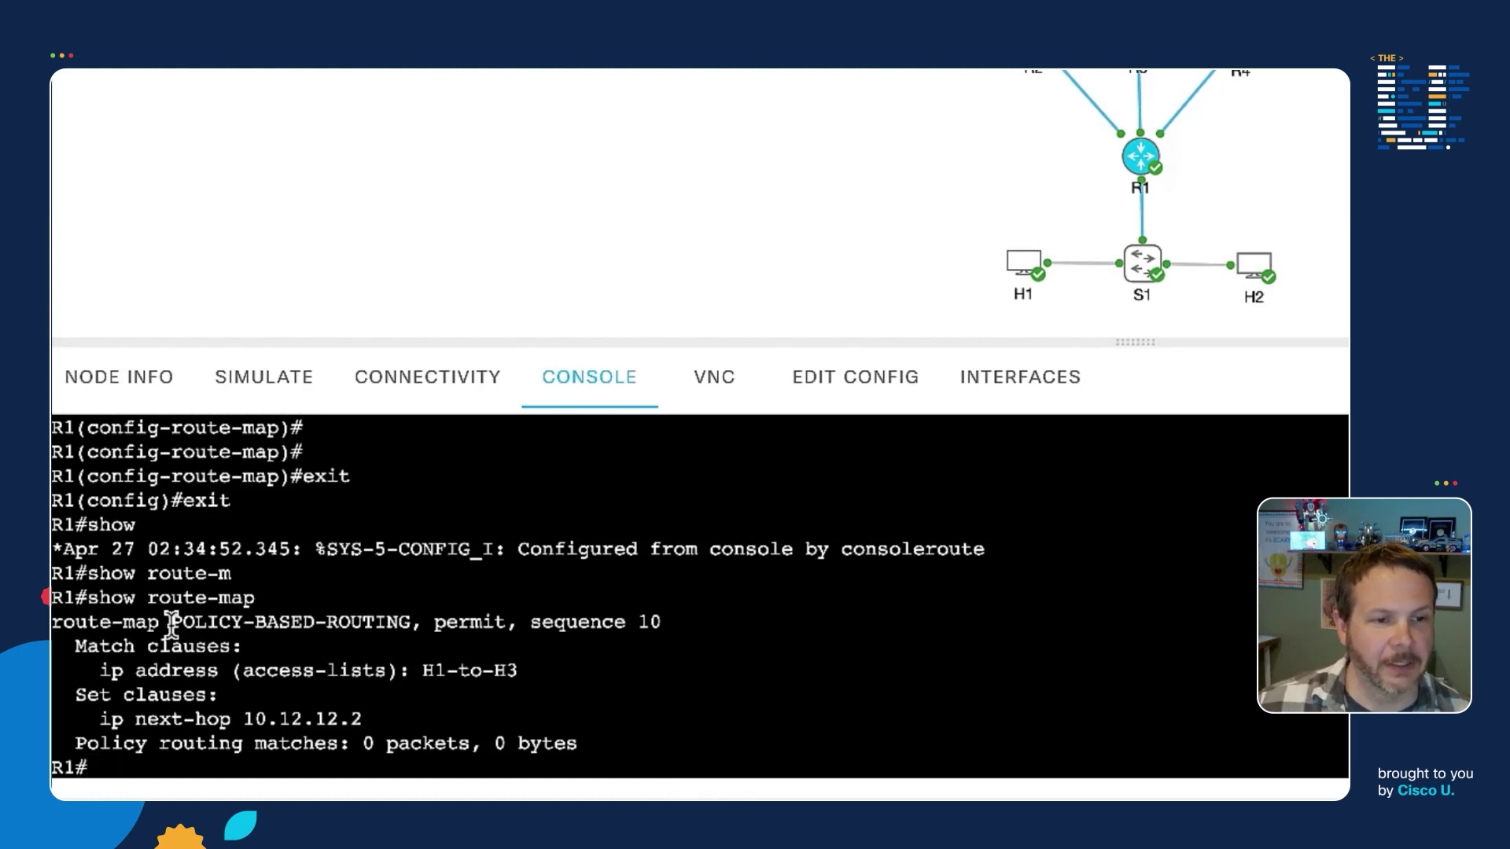
- Highlight the route-map's name, H1-to-H3 match, next-hop 10.12.12.2 and 0-match counter lines
drag(171, 623, 685, 623)
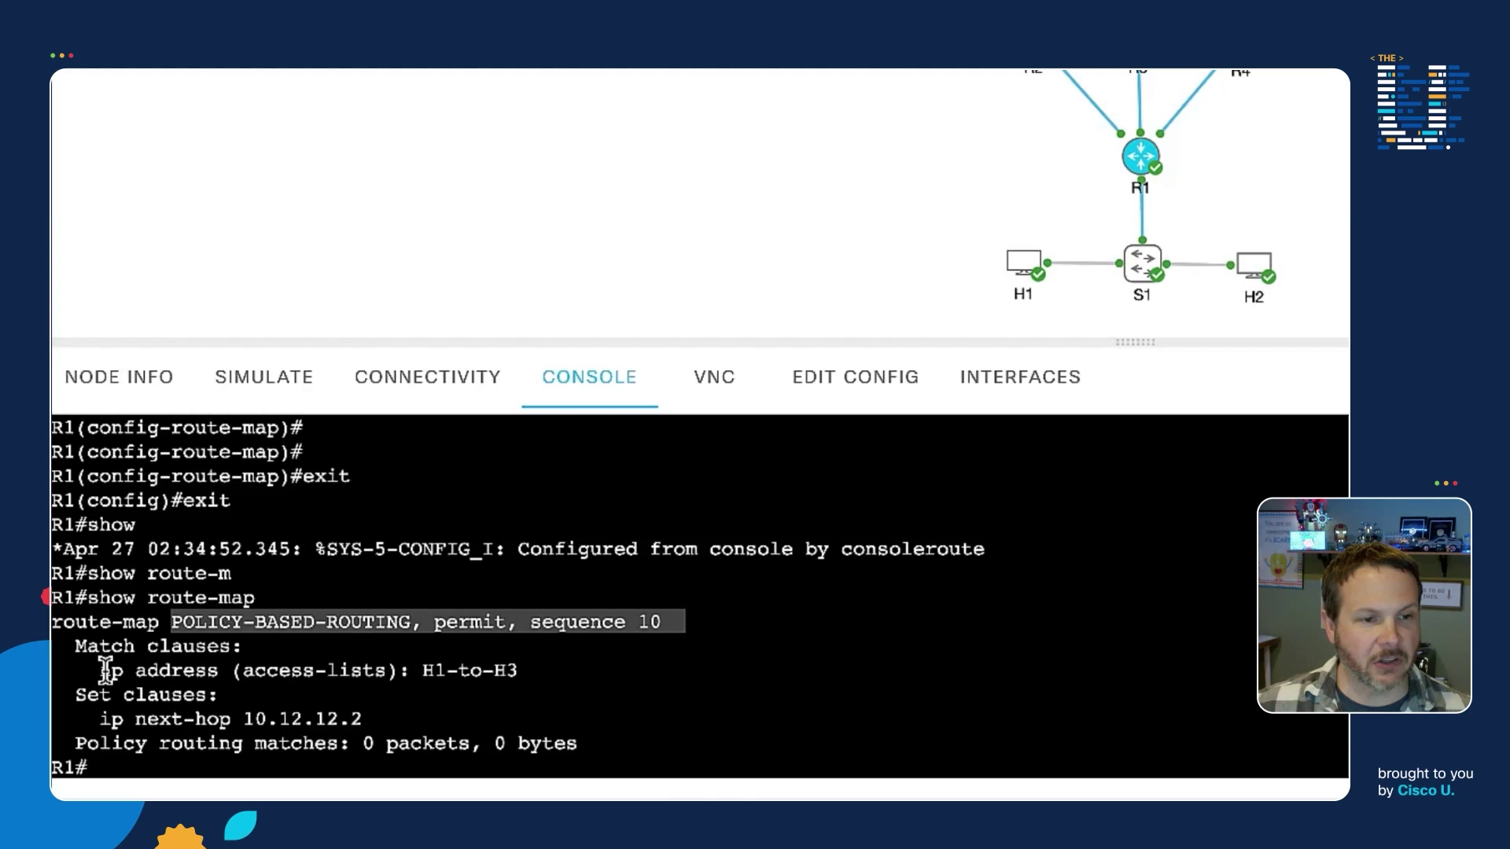
drag(101, 673, 524, 676)
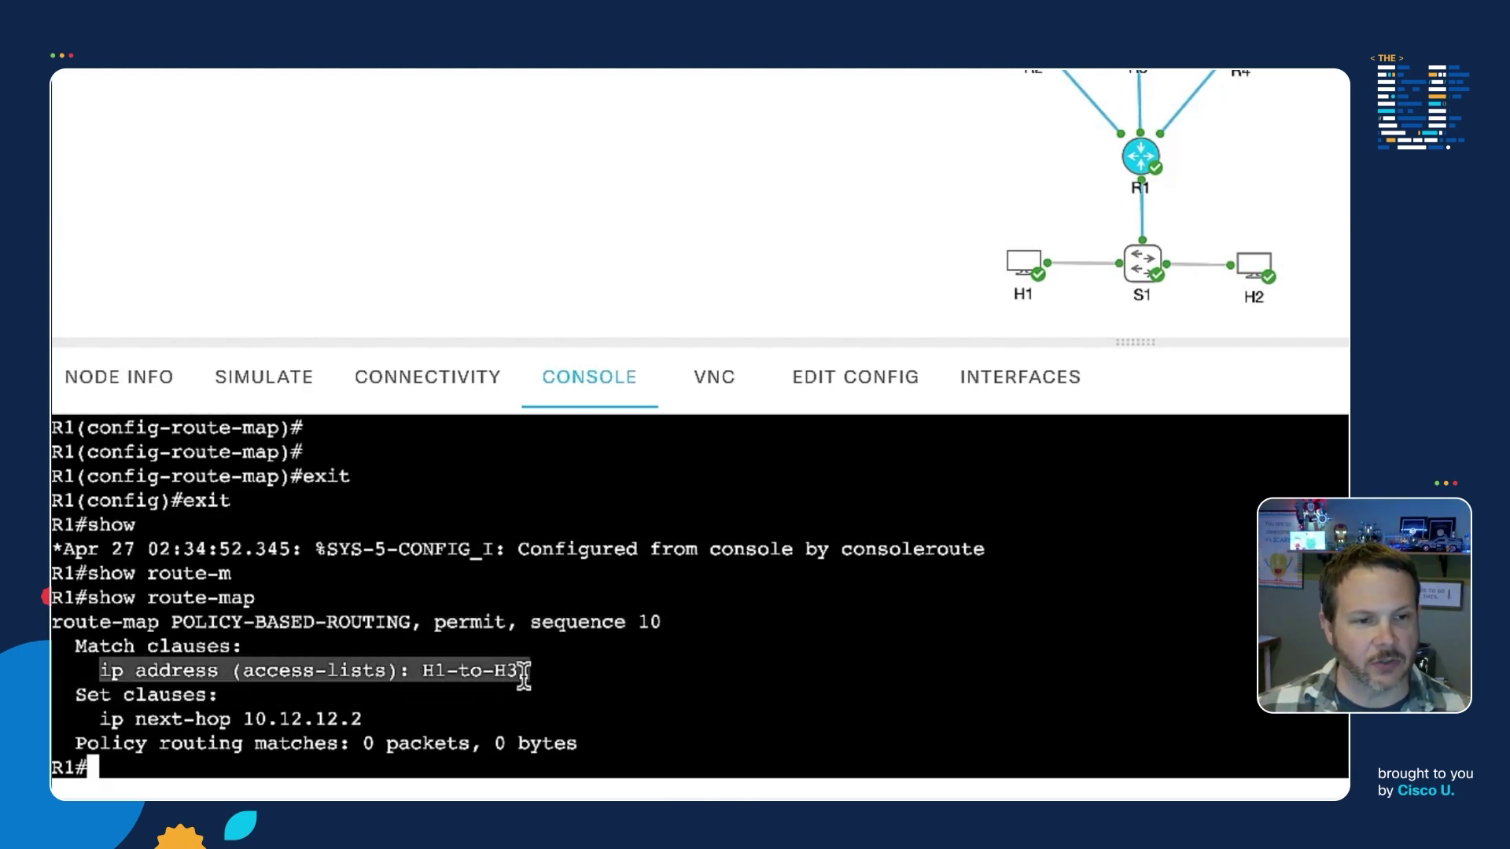
click(109, 712)
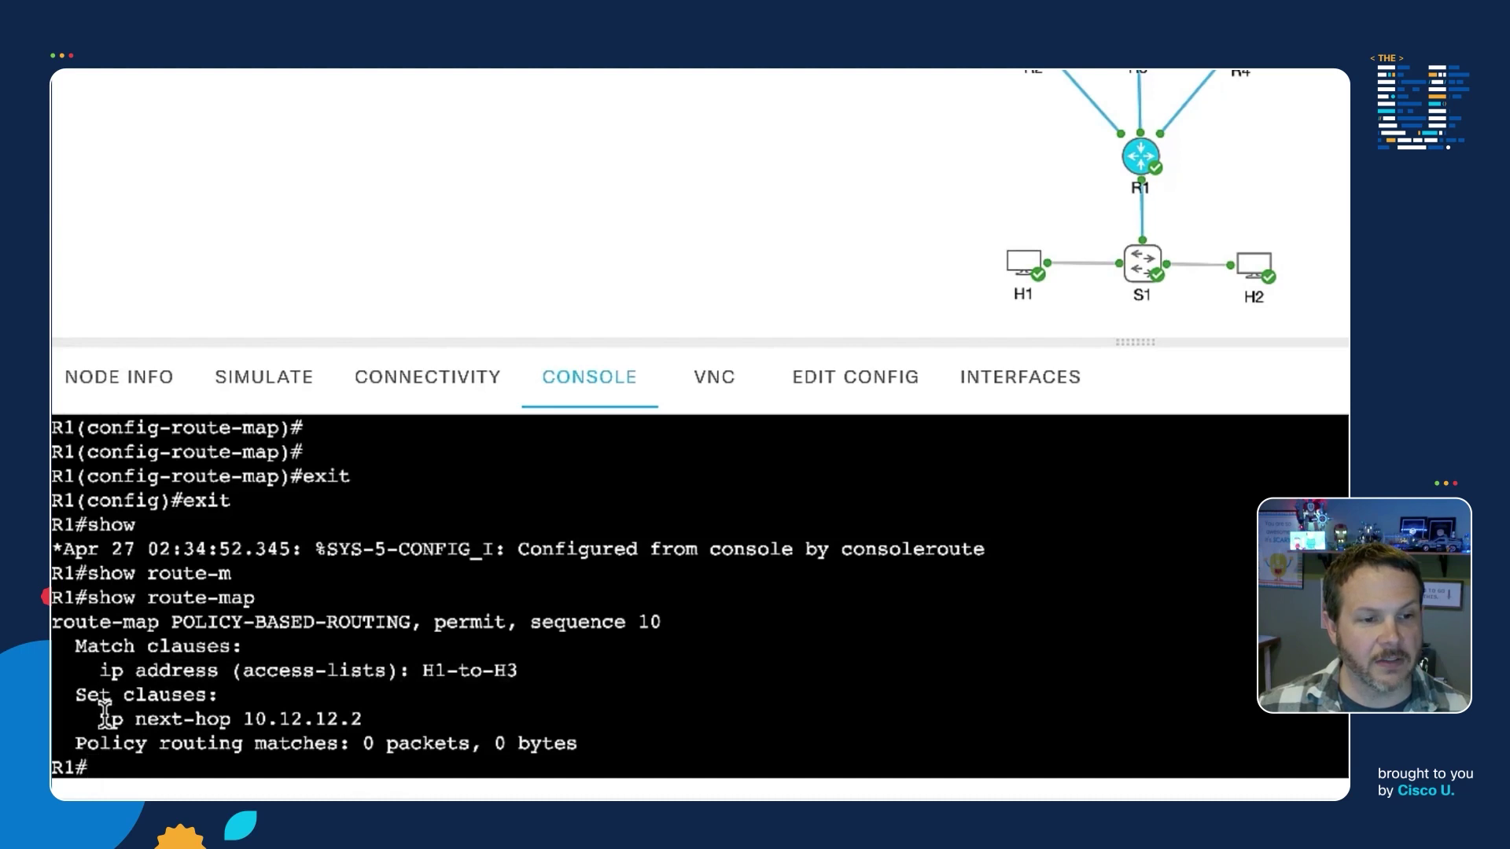
drag(105, 716, 351, 727)
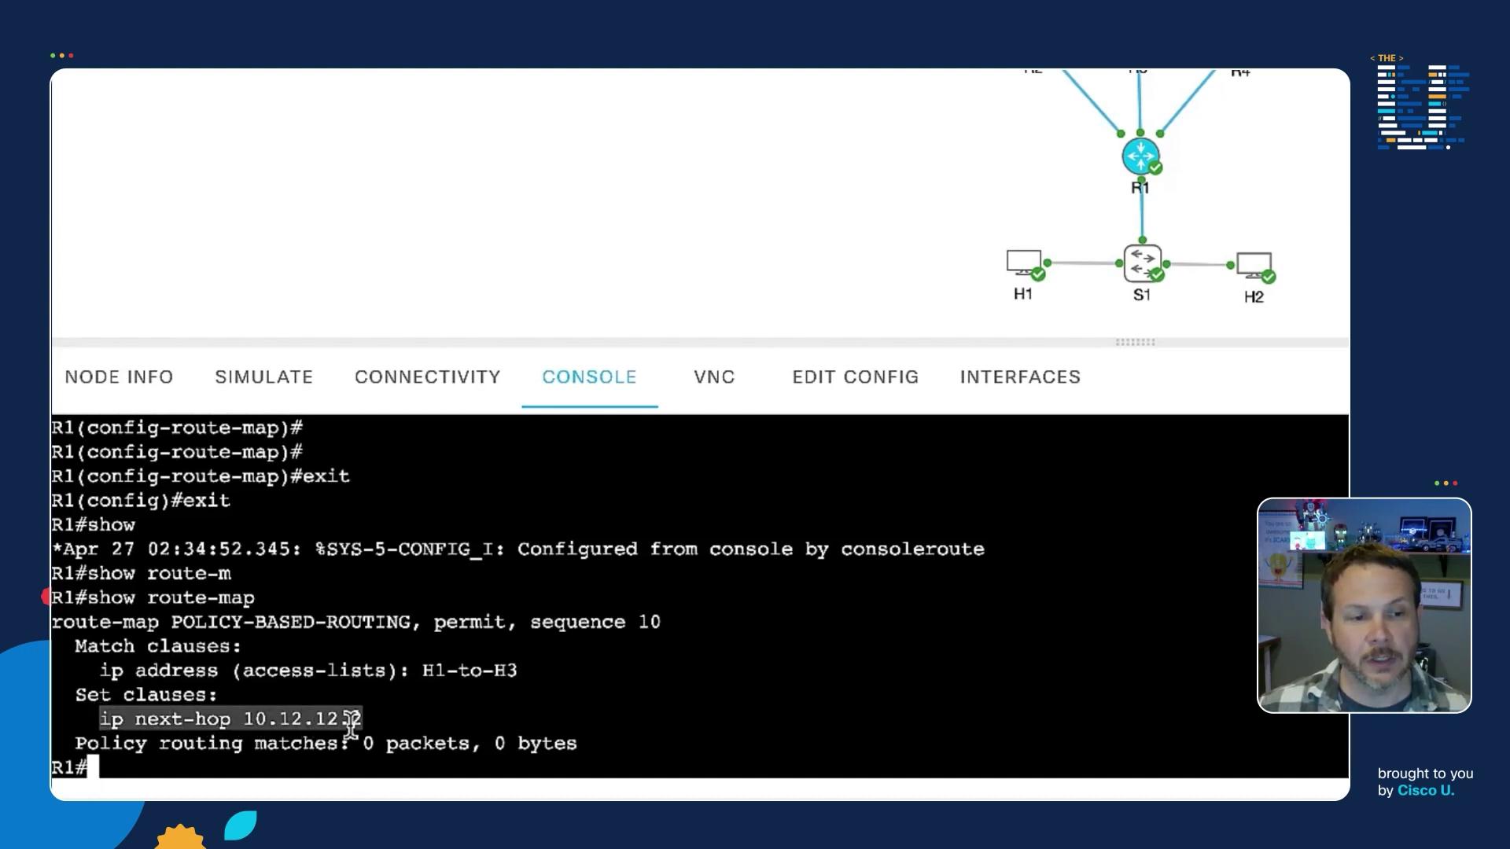
click(351, 727)
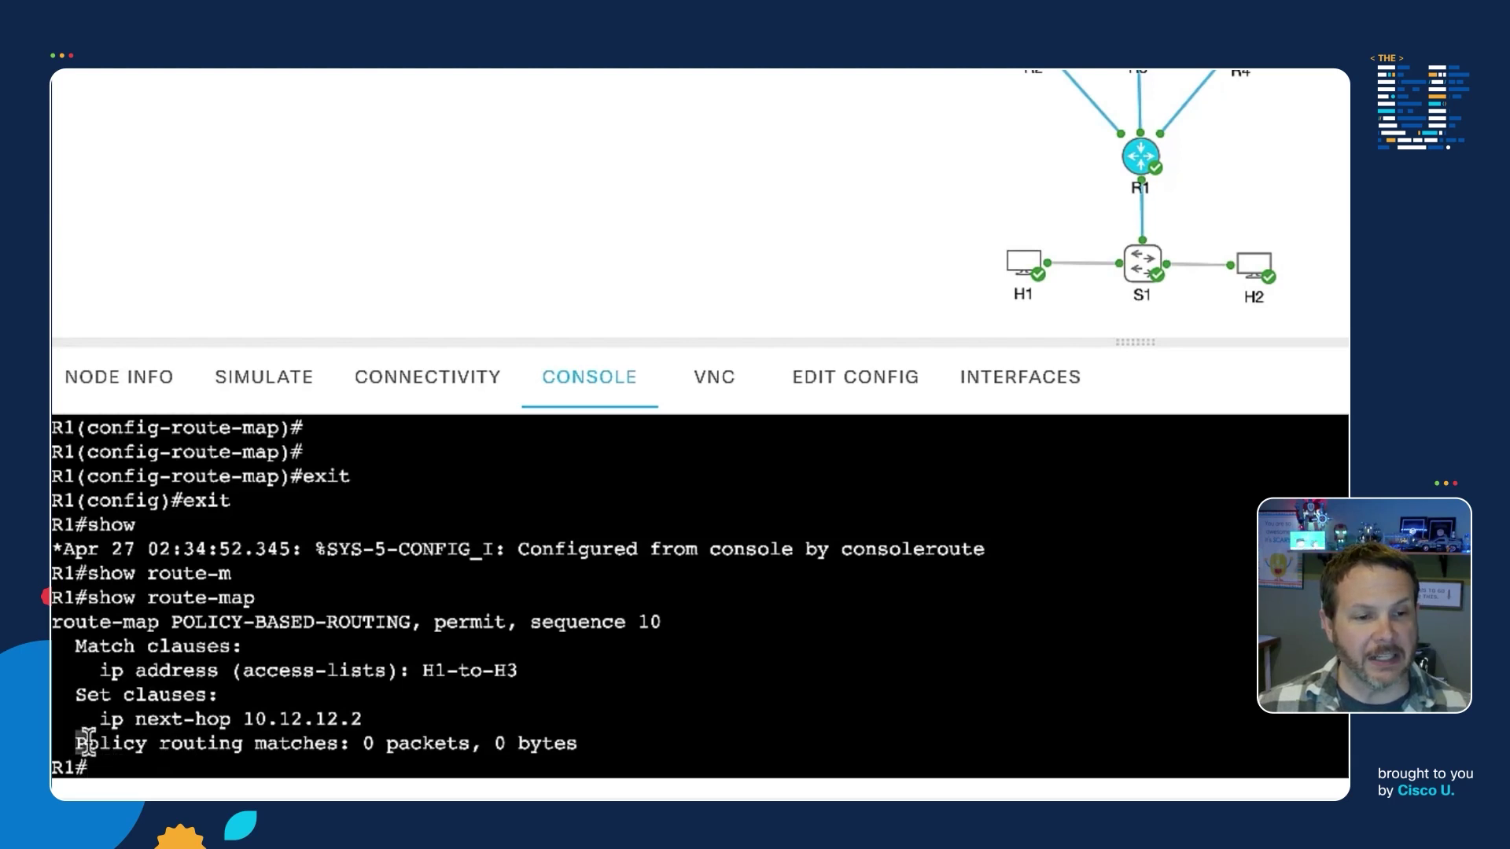
drag(87, 743, 578, 745)
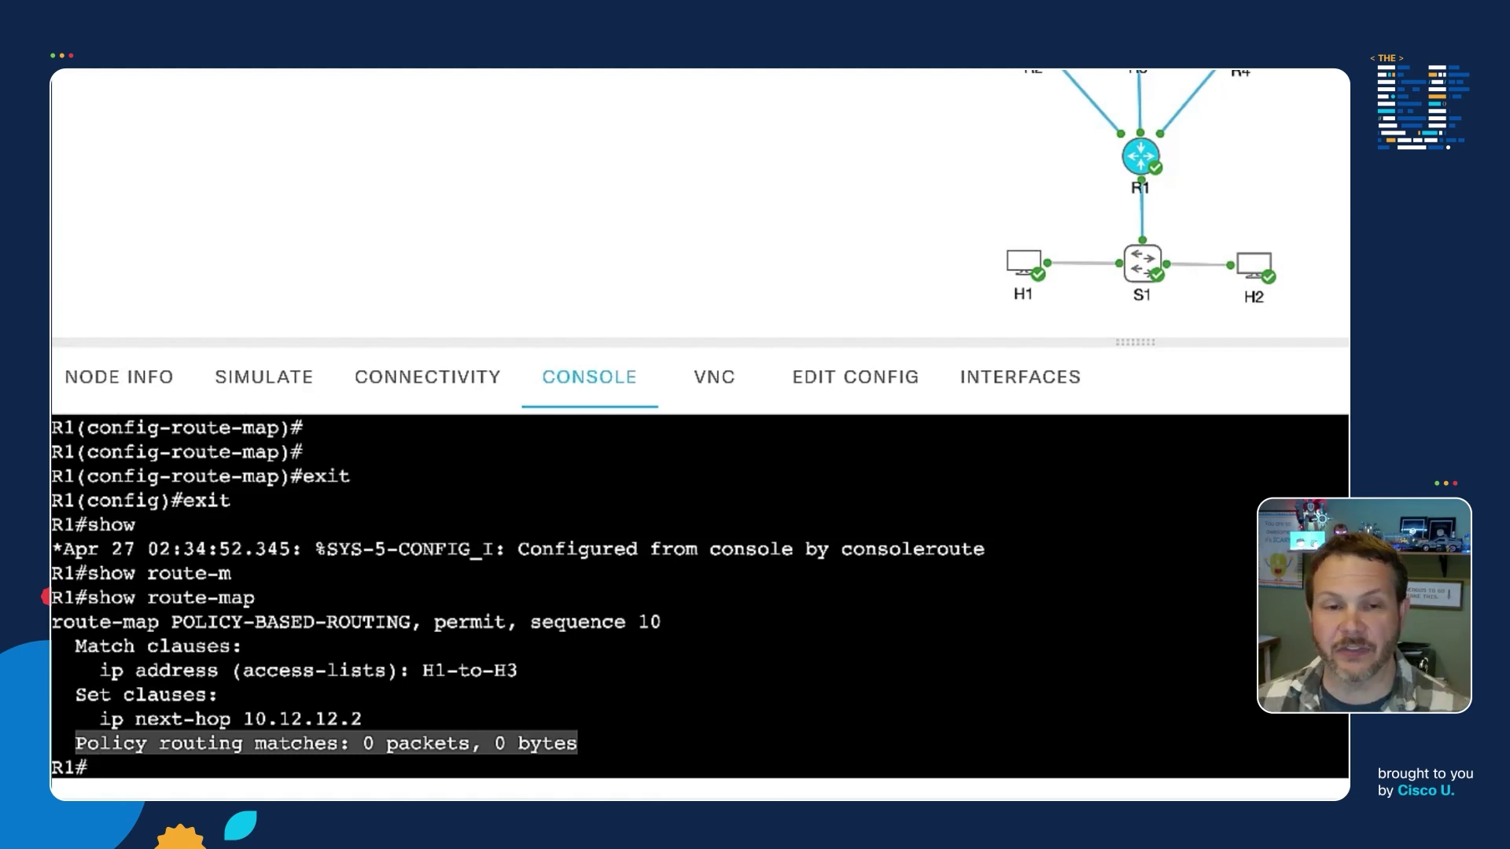
click(901, 651)
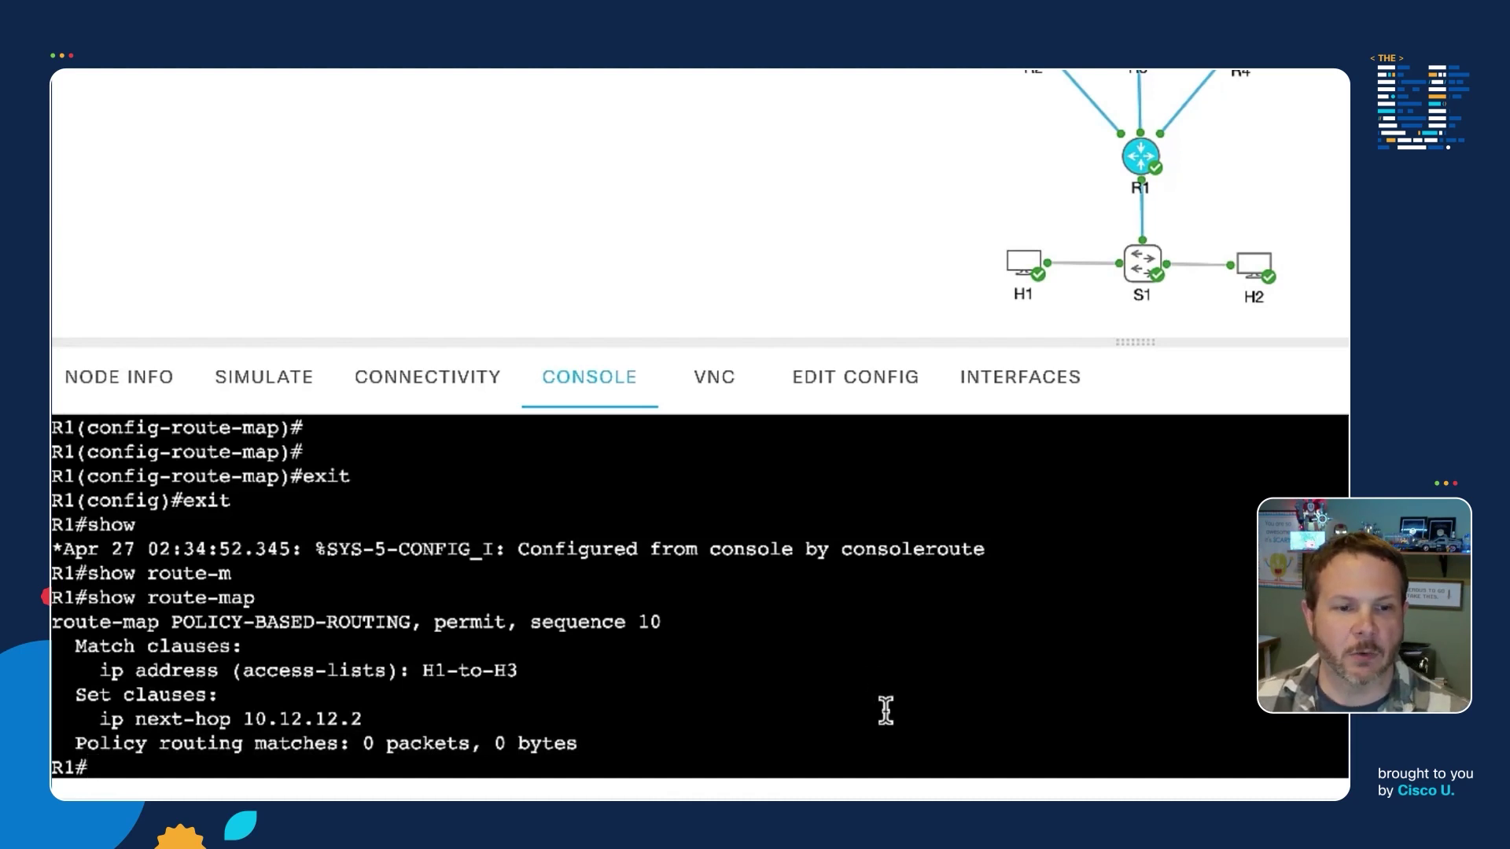
- Run show ip interface brief on R1 and highlight subinterface Gi0/1.100 at 192.168.100.1
key(Return)
key(Return)
text(show)
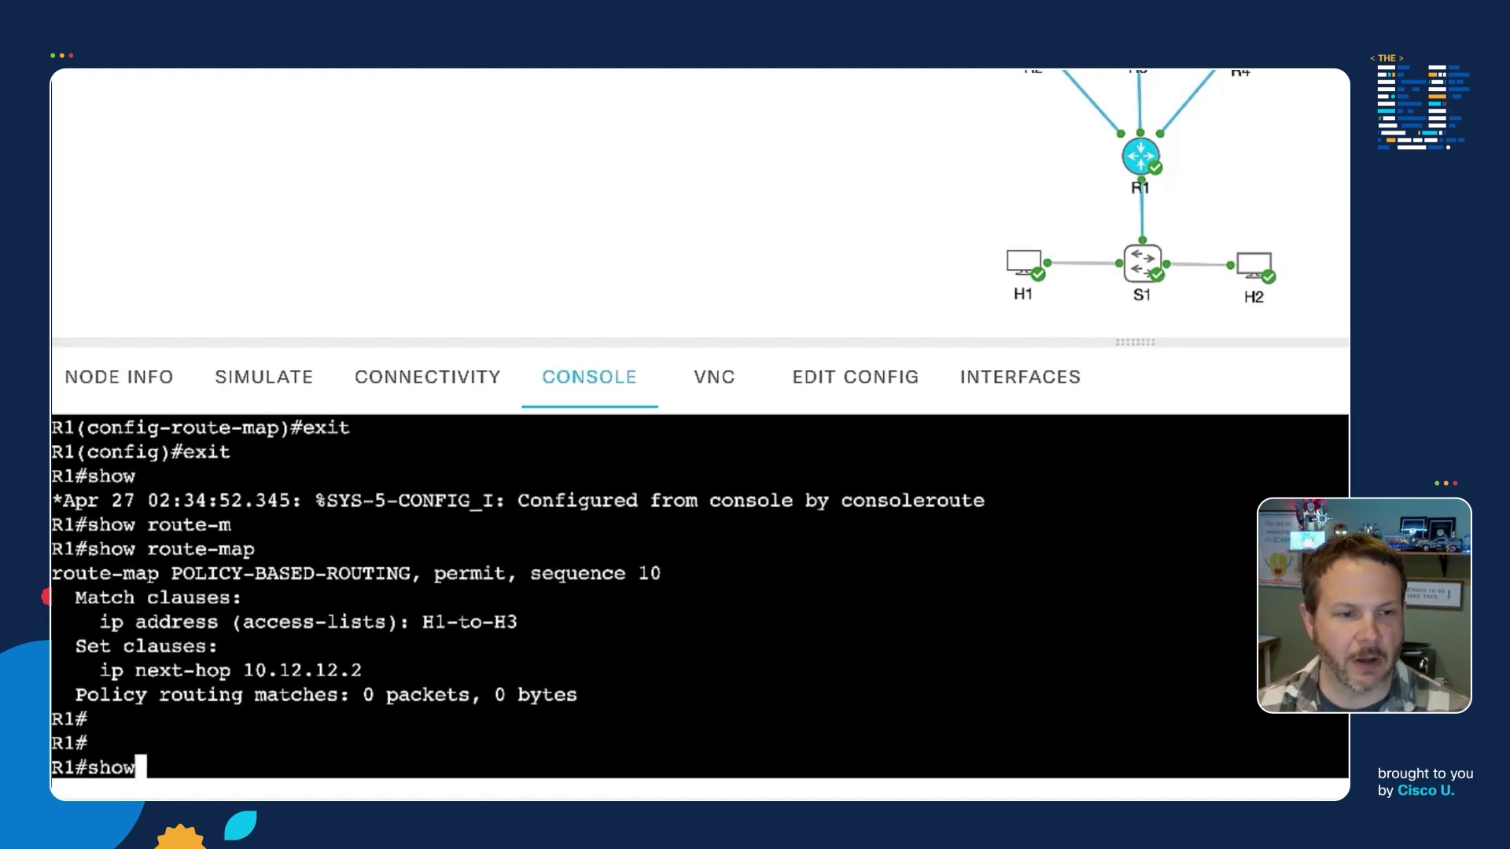
text( ip inte bri)
key(Tab)
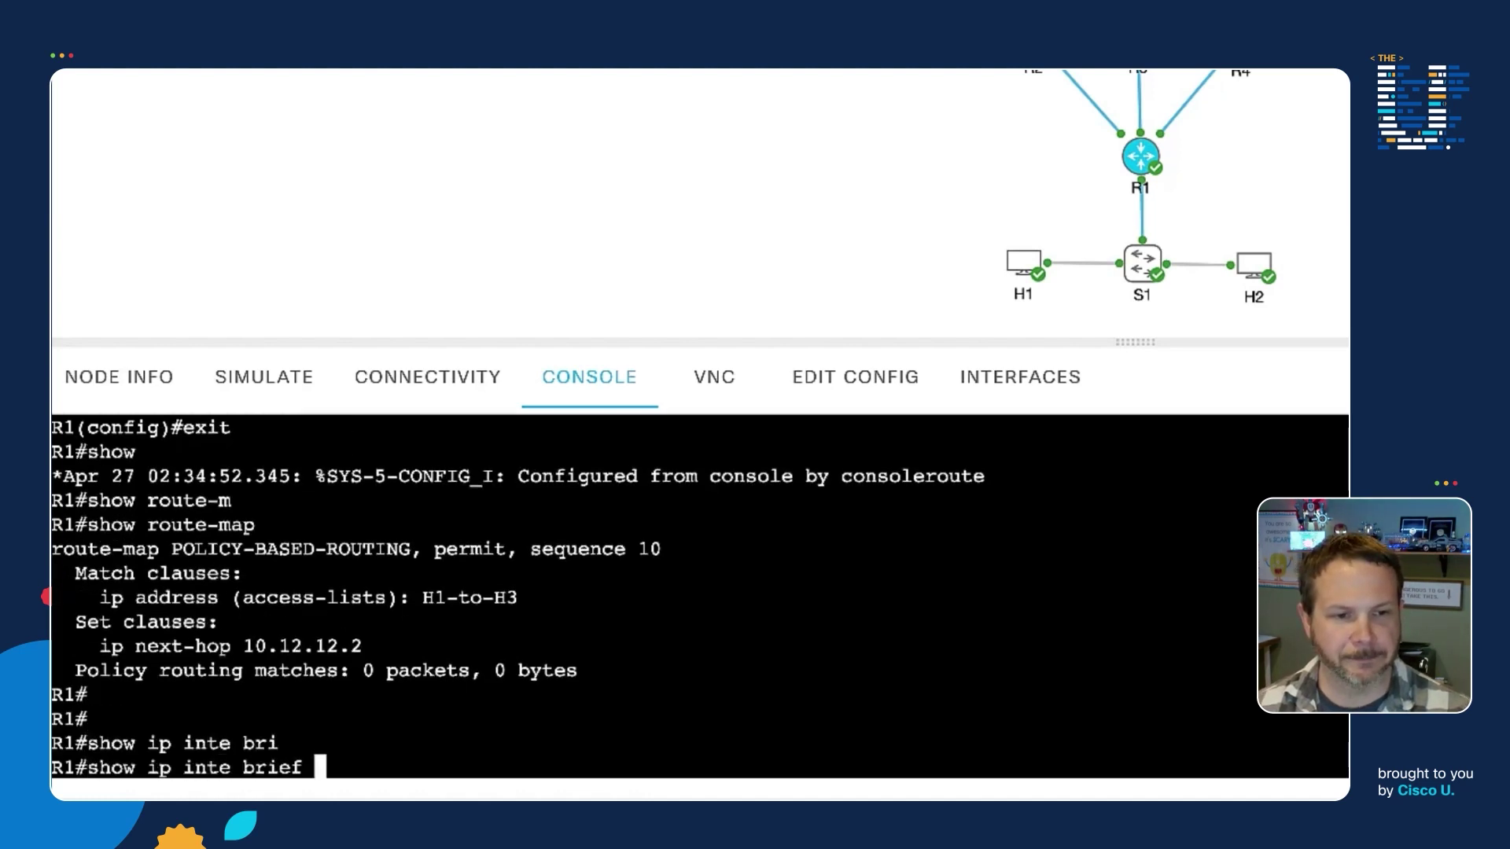
key(Return)
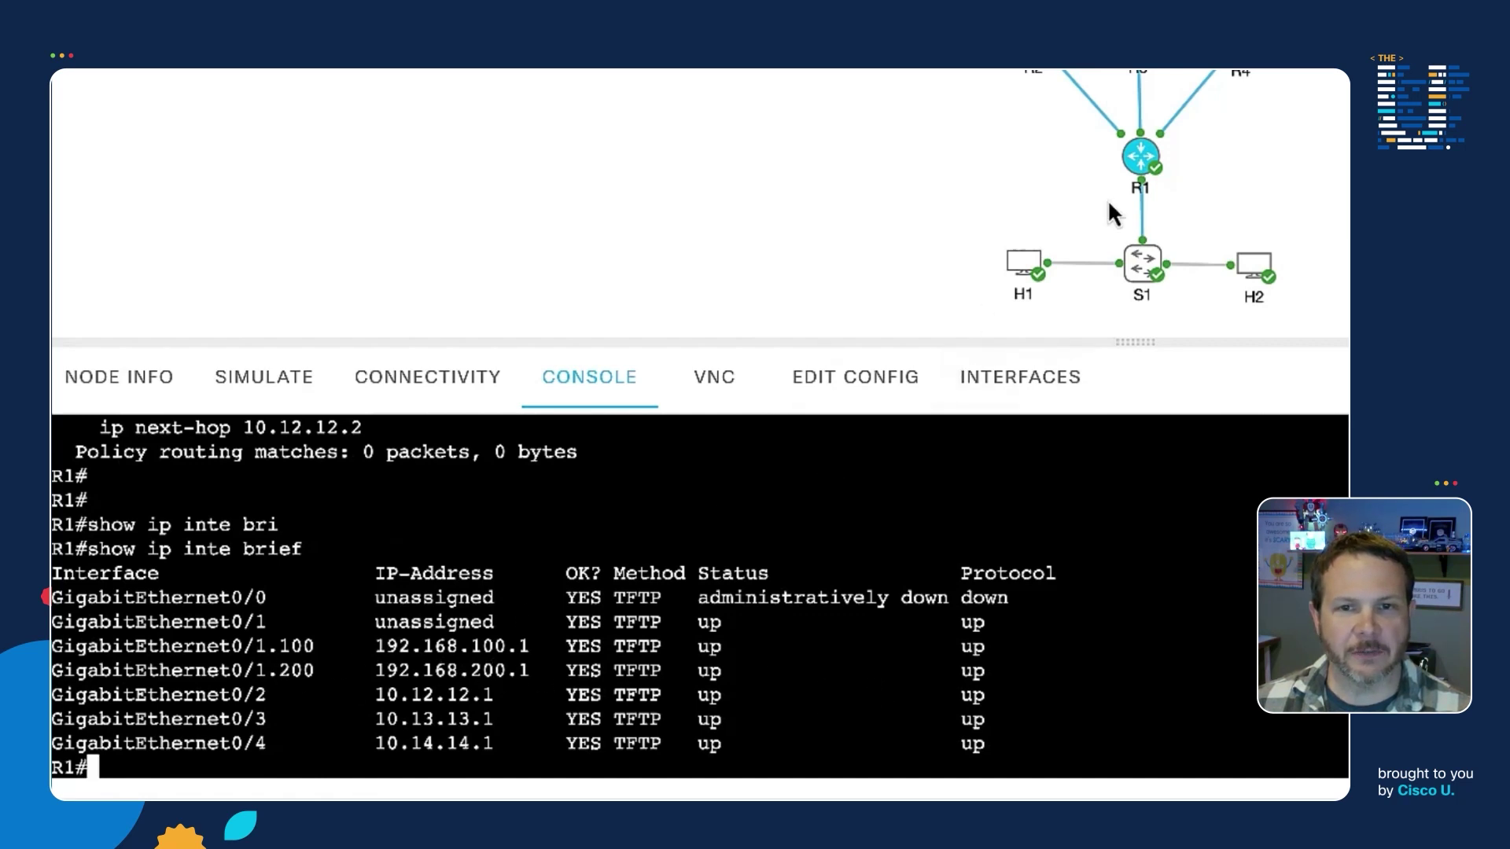
mouse_move(1145, 181)
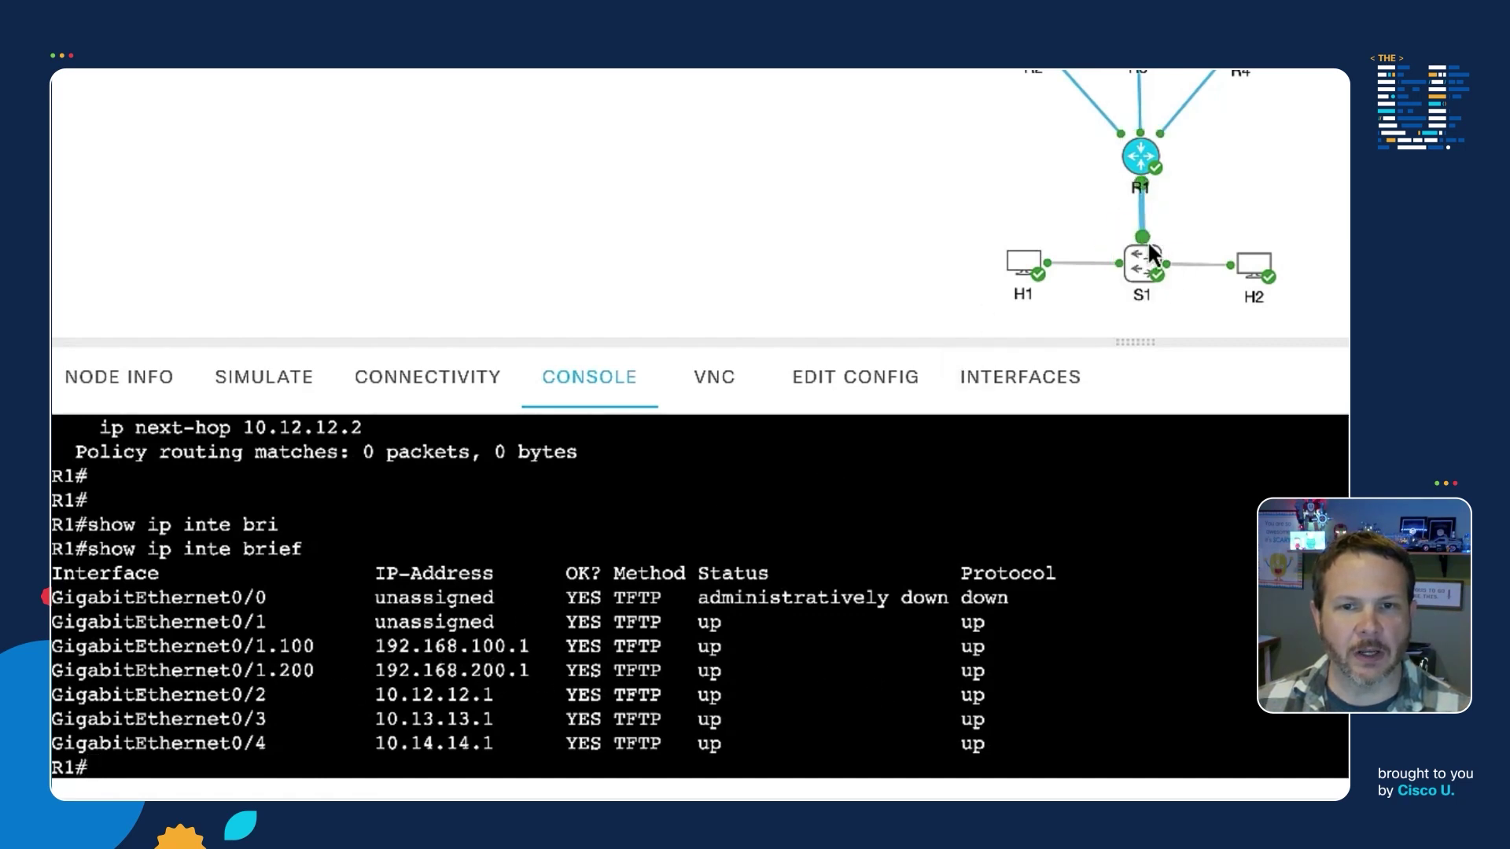
mouse_move(1155, 279)
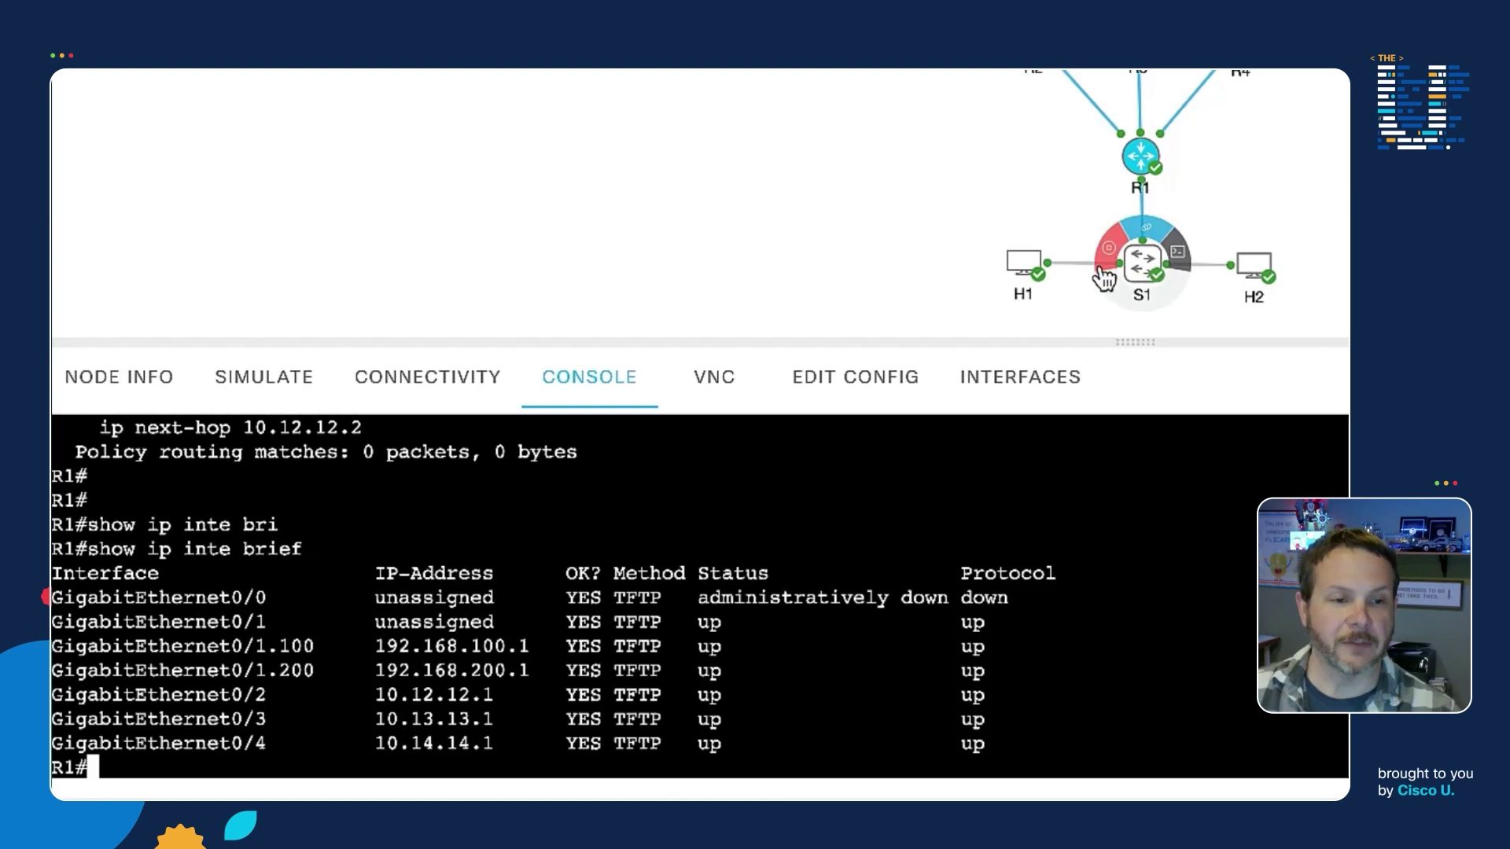
drag(230, 646, 318, 646)
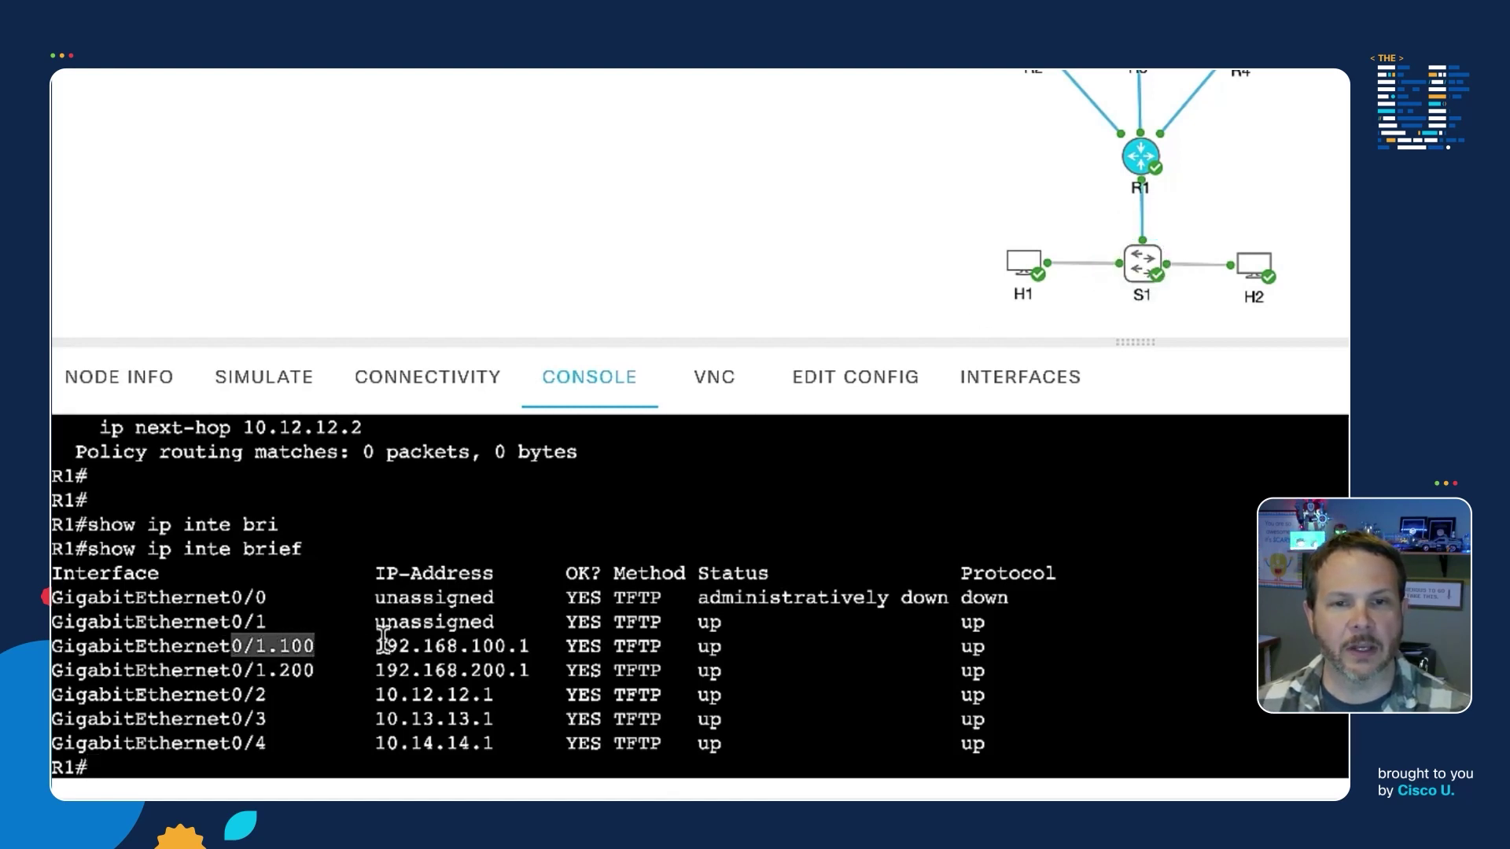
mouse_move(1035, 272)
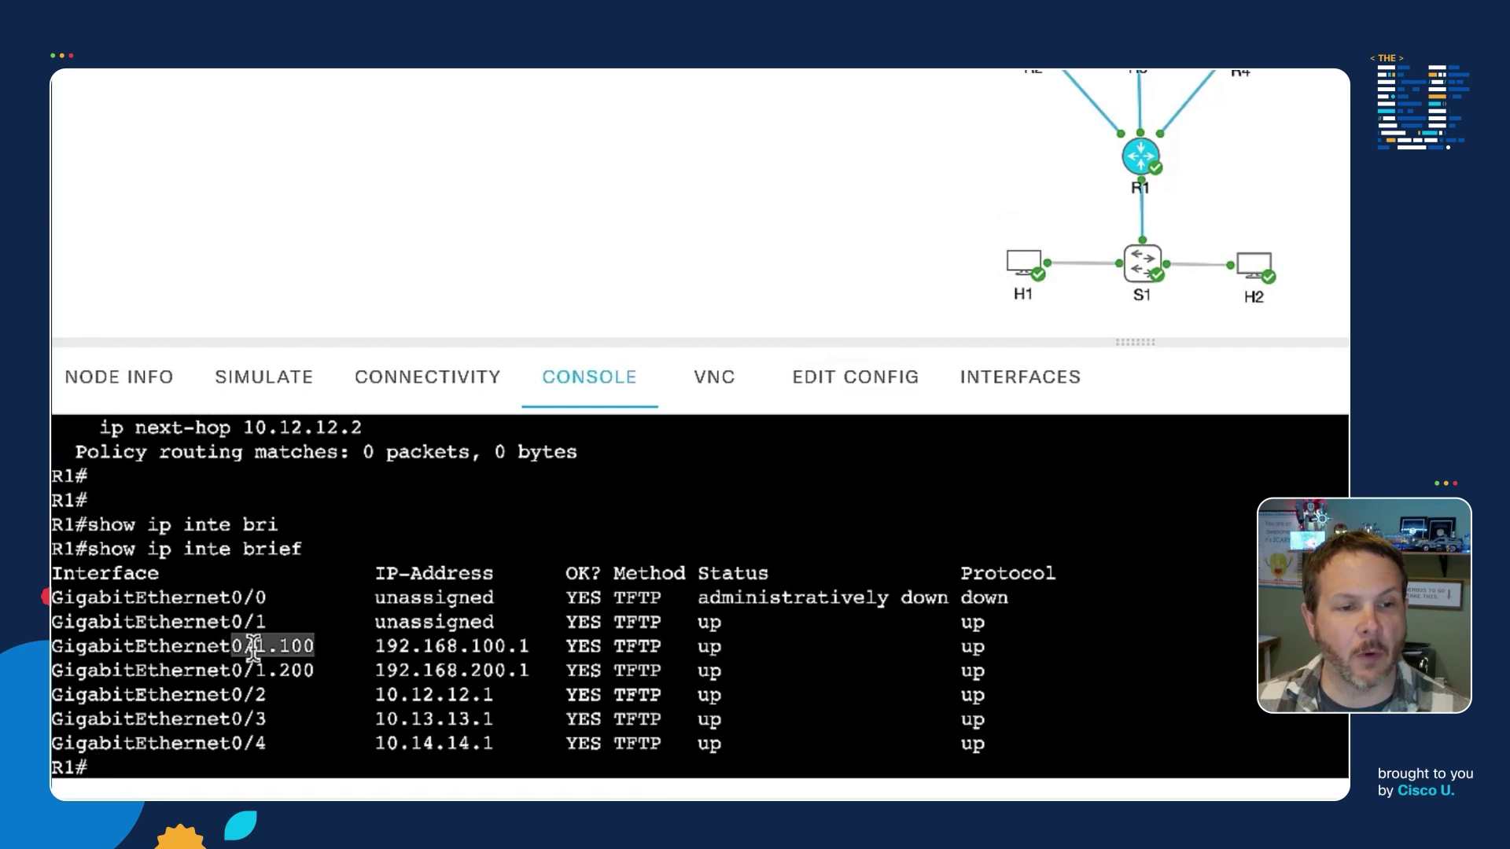
click(345, 717)
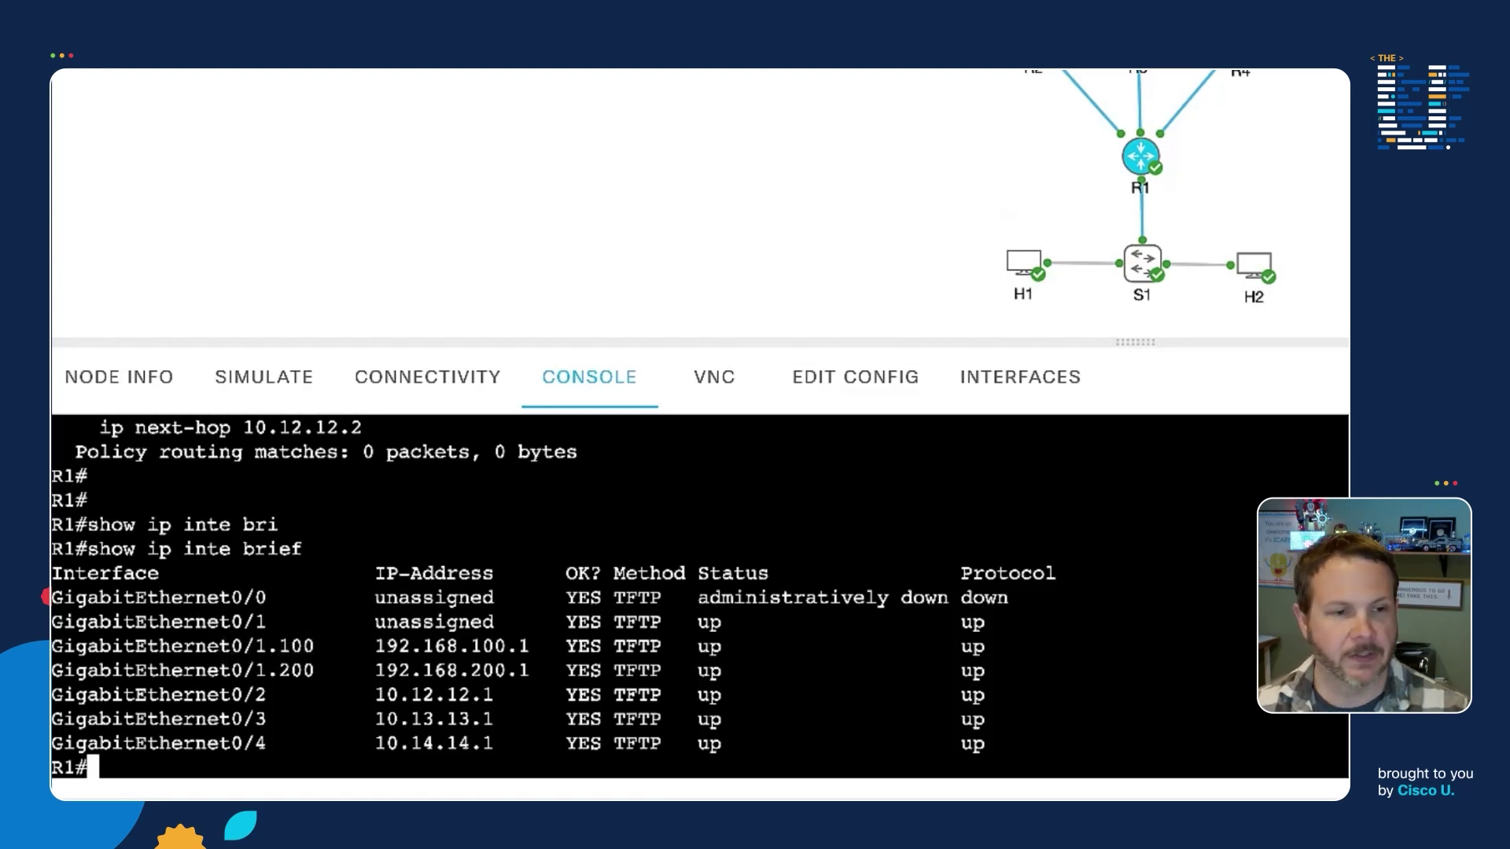
- Enter global configuration on R1 and open subinterface G0/1.100
key(Return)
key(Return)
text(cofn t)
key(BackSpace)
key(BackSpace)
key(BackSpace)
key(BackSpace)
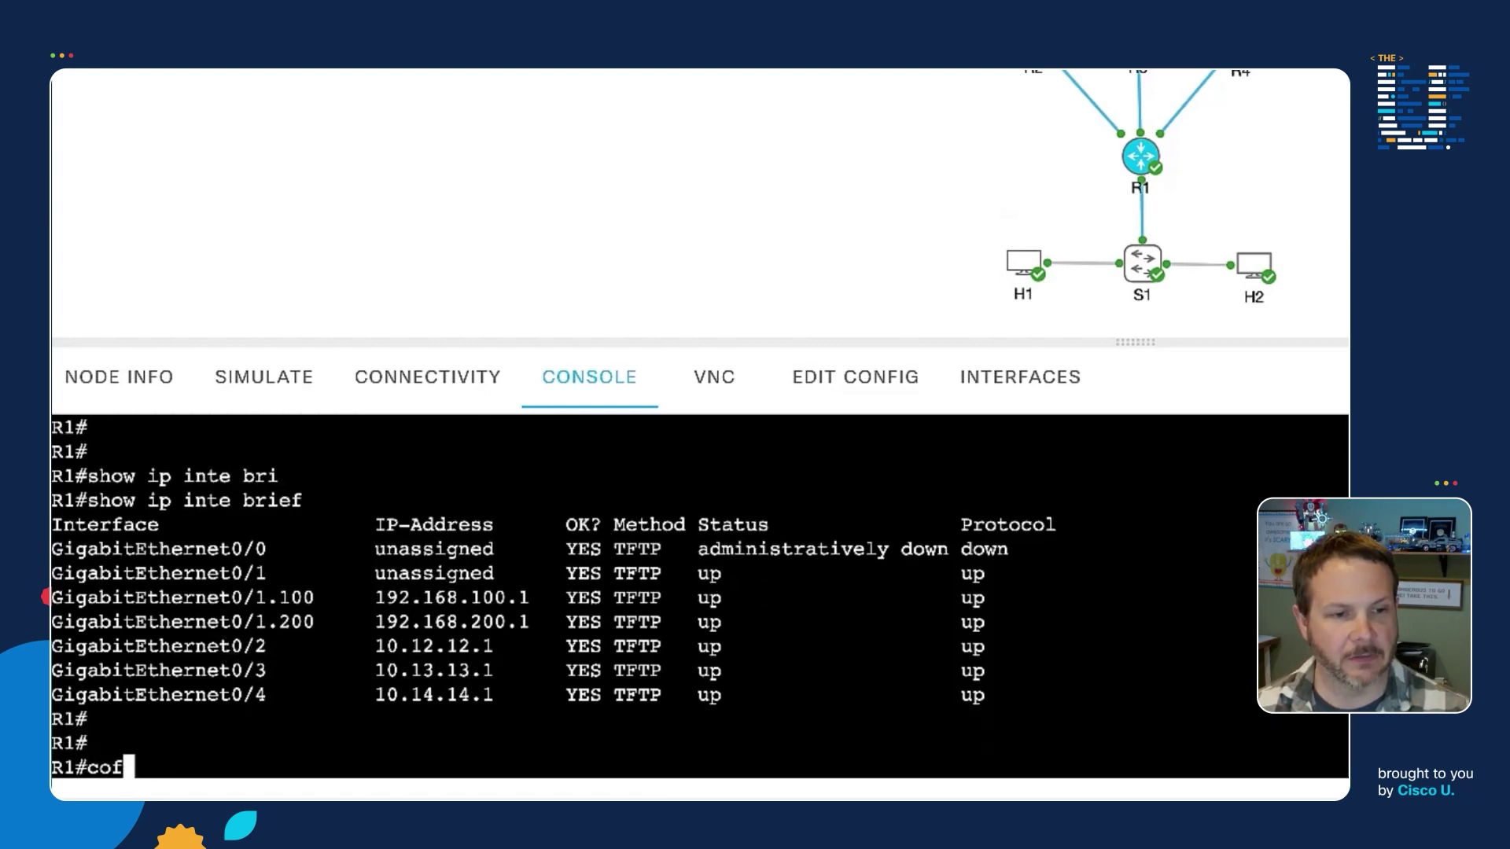
text(nf)
key(Tab)
text(t)
key(Tab)
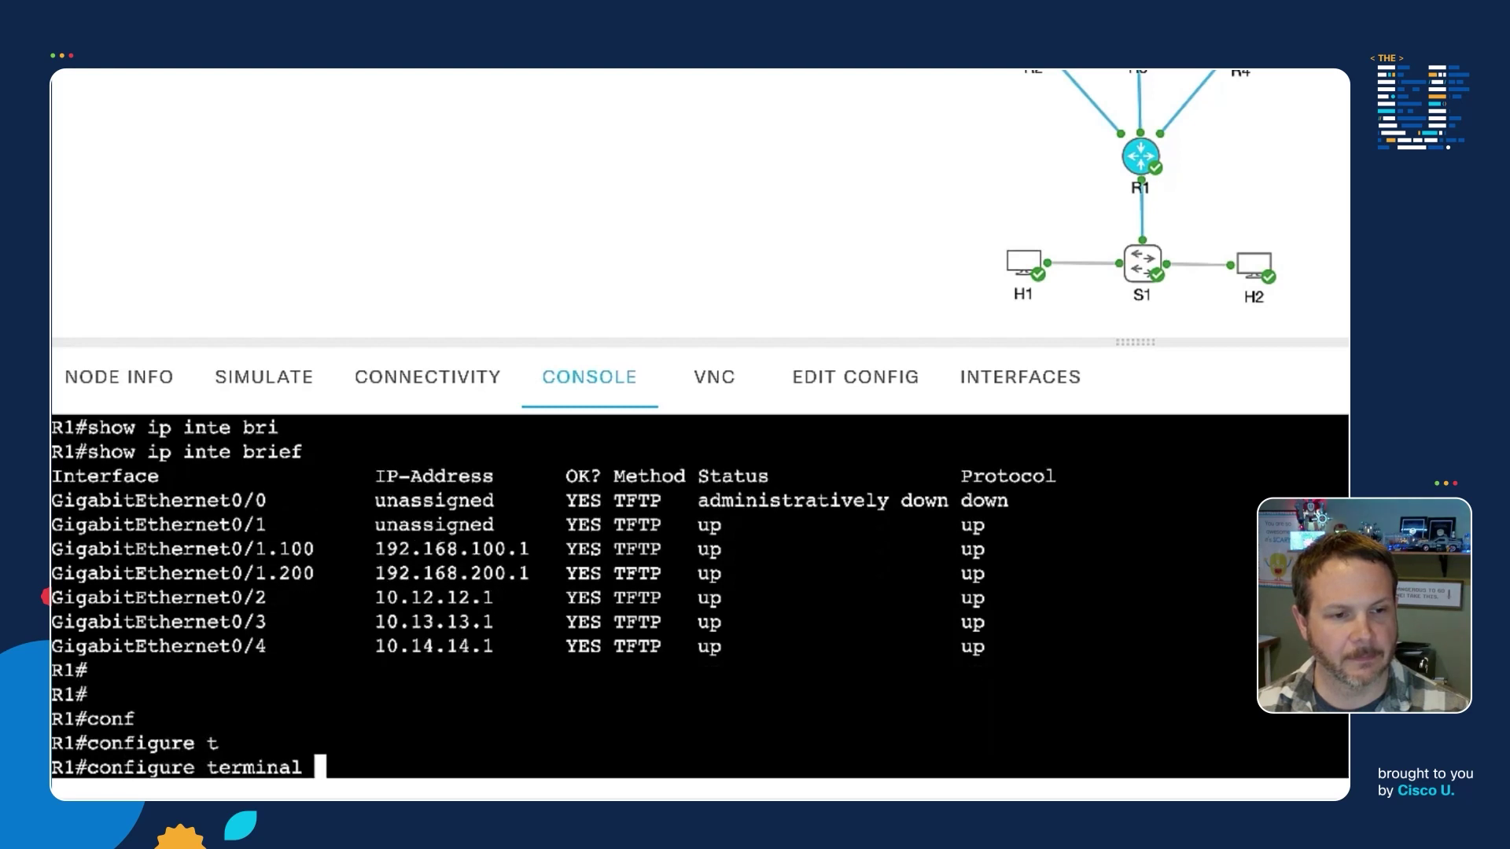
key(Return)
text(int)
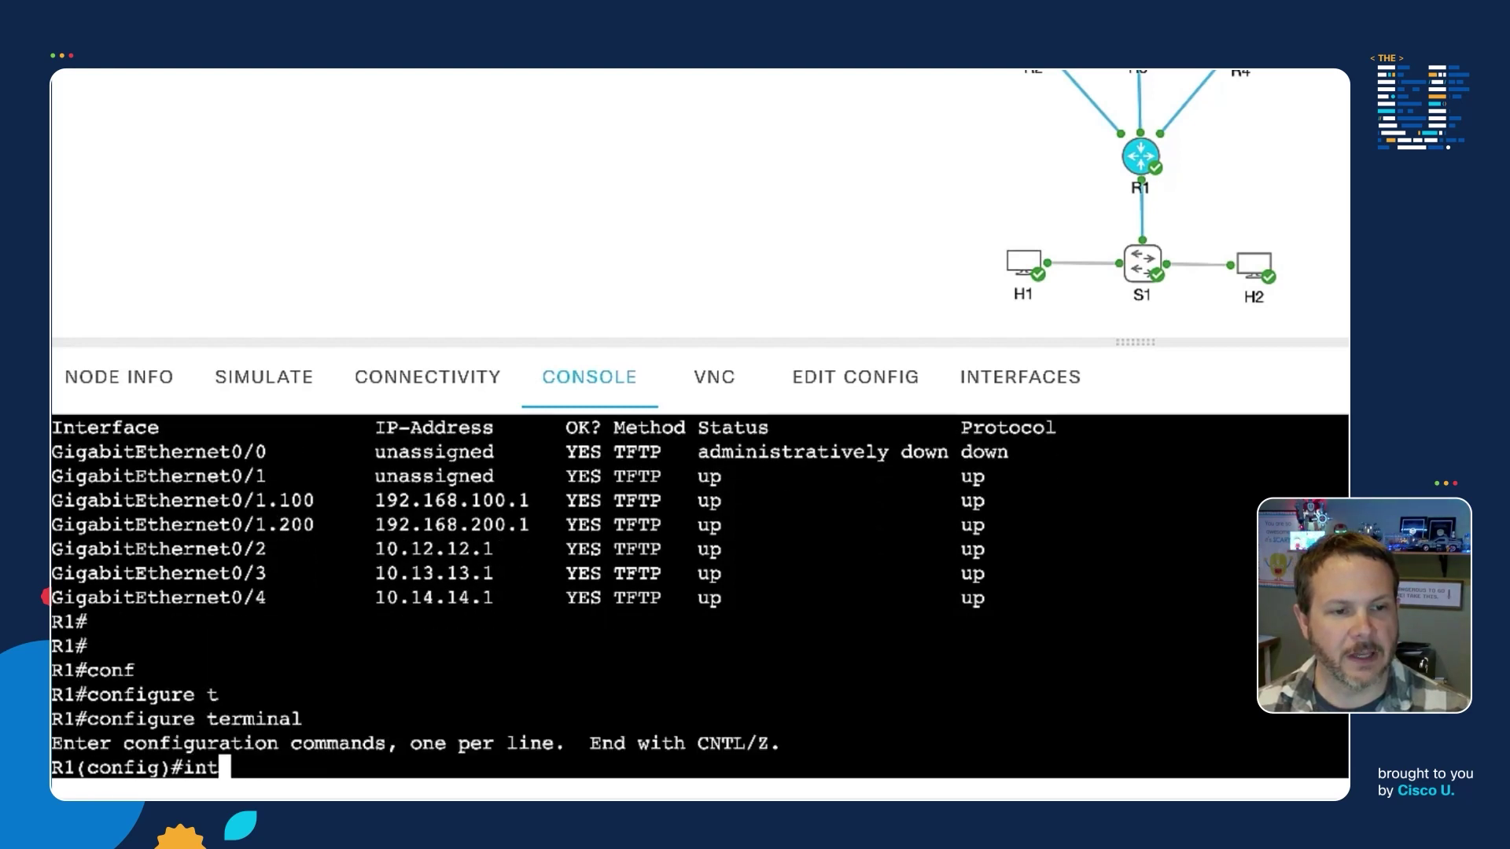
key(Tab)
text(G0/1.100)
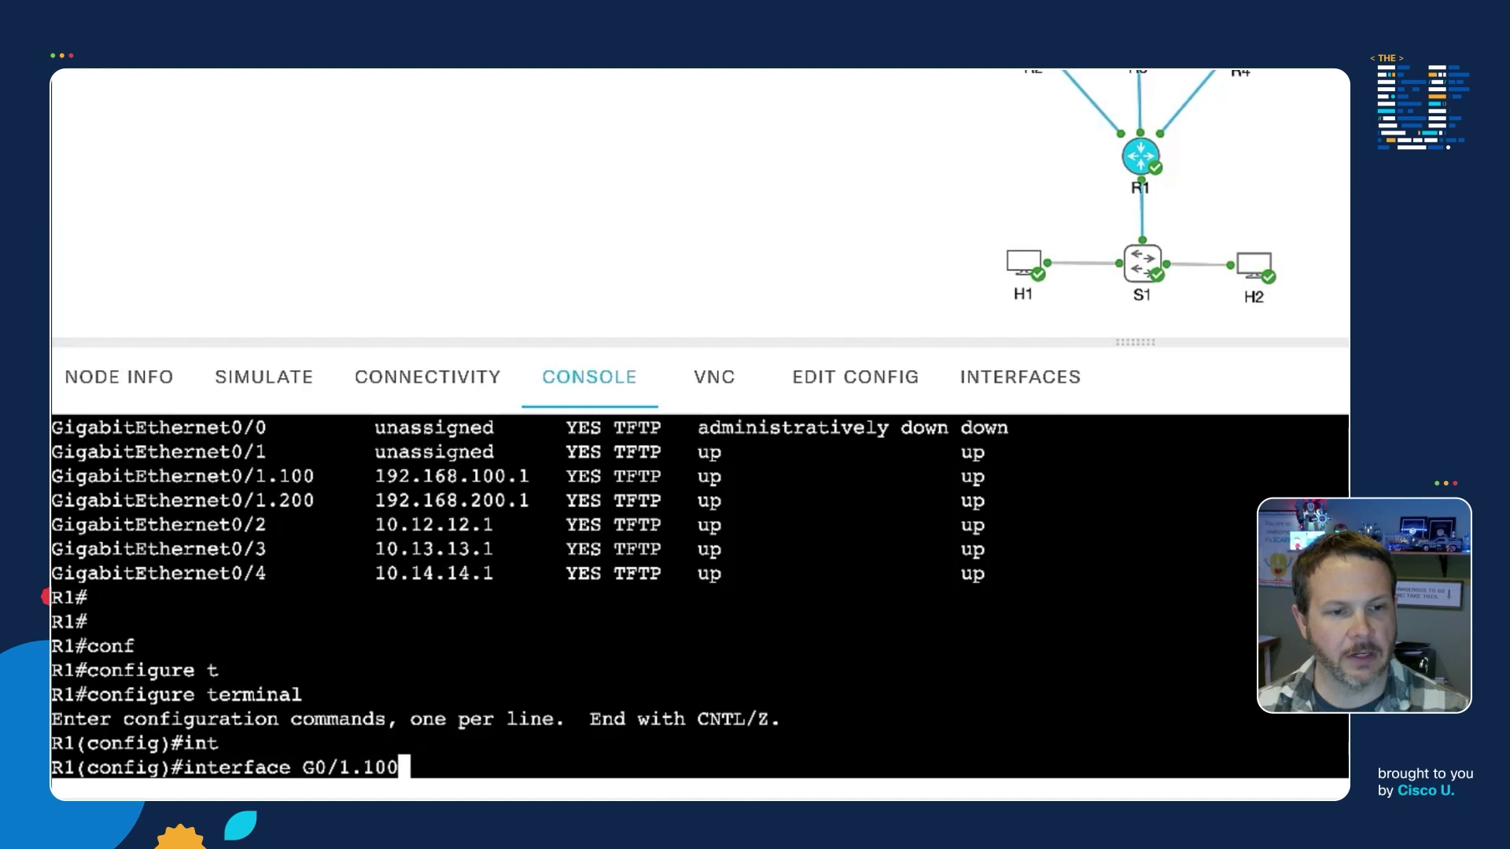
key(Return)
key(Return)
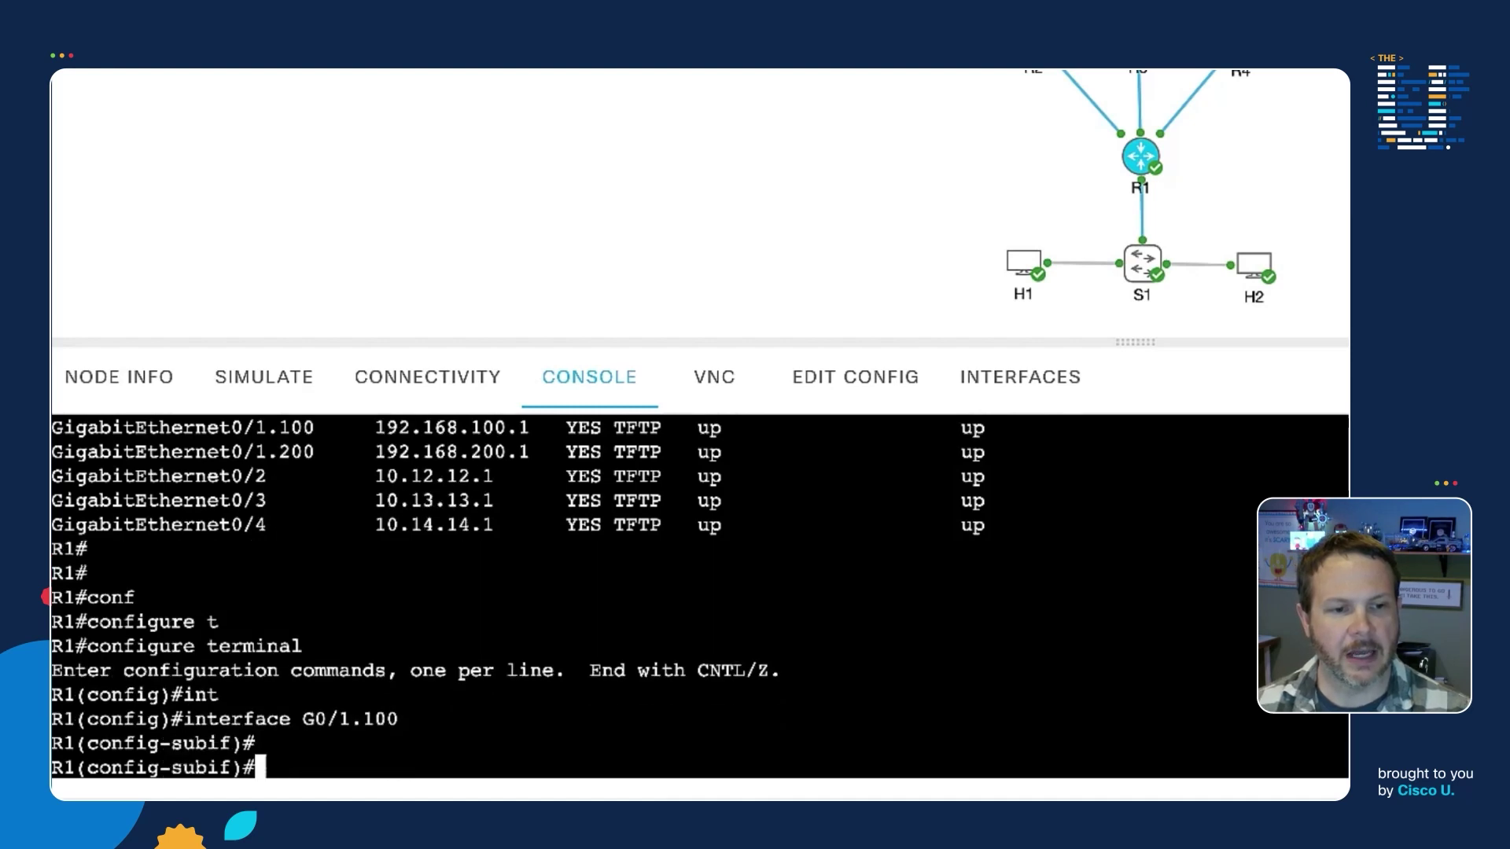
- Apply ip policy route-map POLICY-BASED-ROUTING to G0/1.100, then end configuration mode
text(ip poli)
key(Tab)
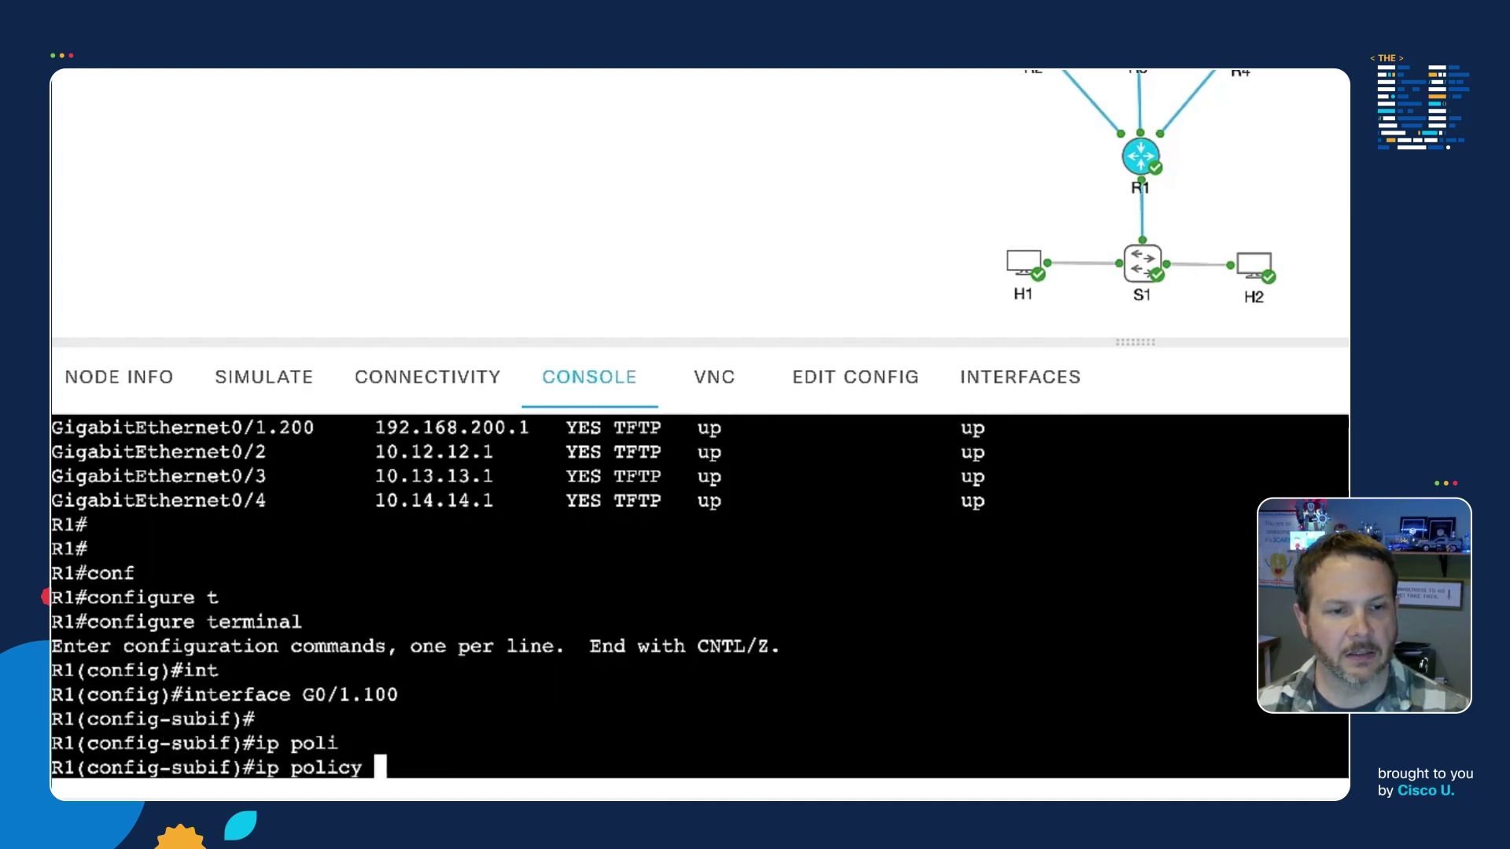
text(rout)
key(Tab)
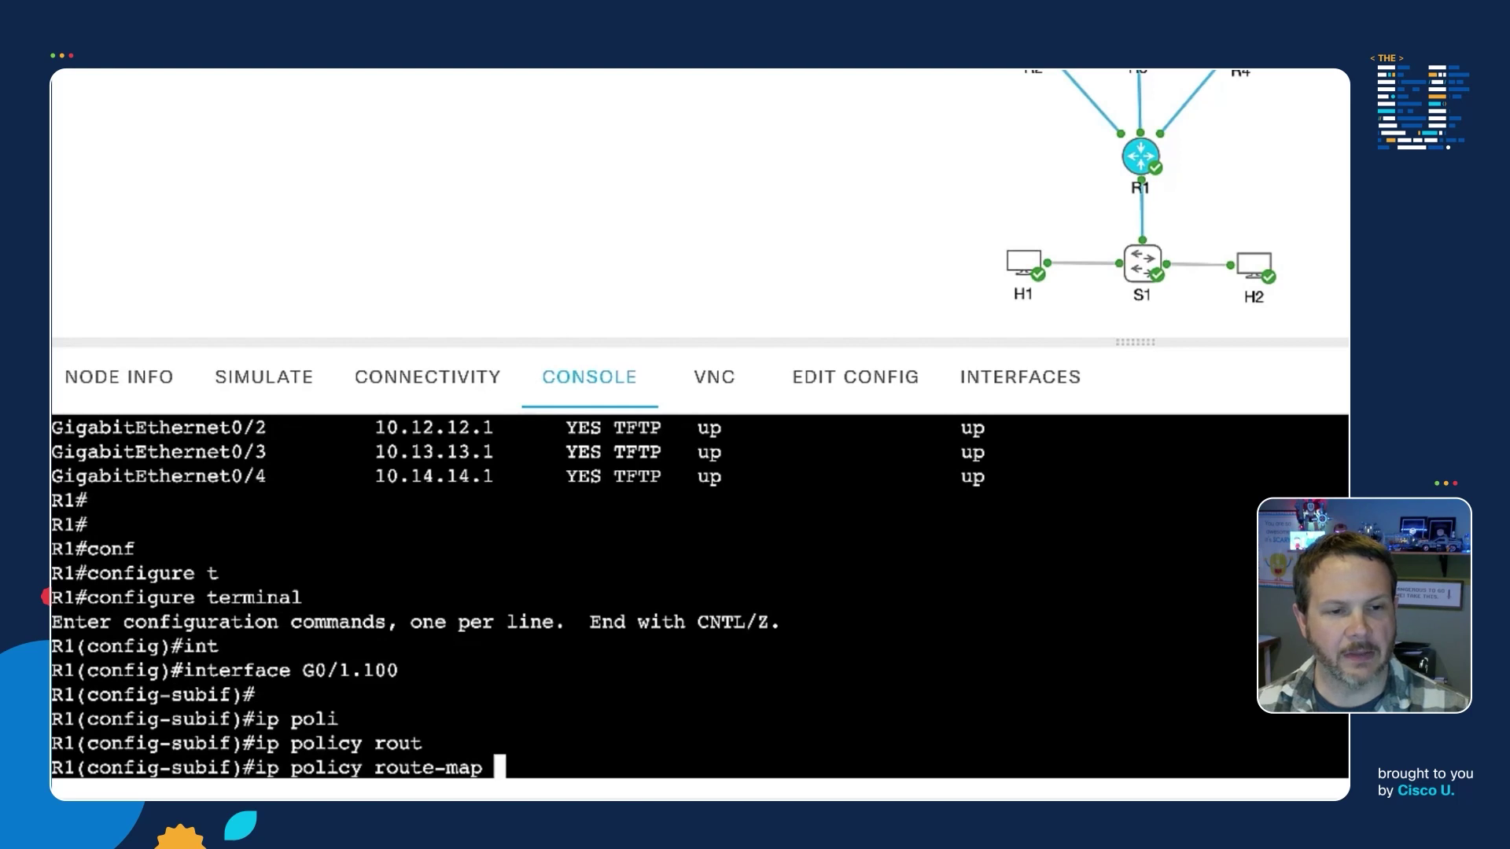
text(?)
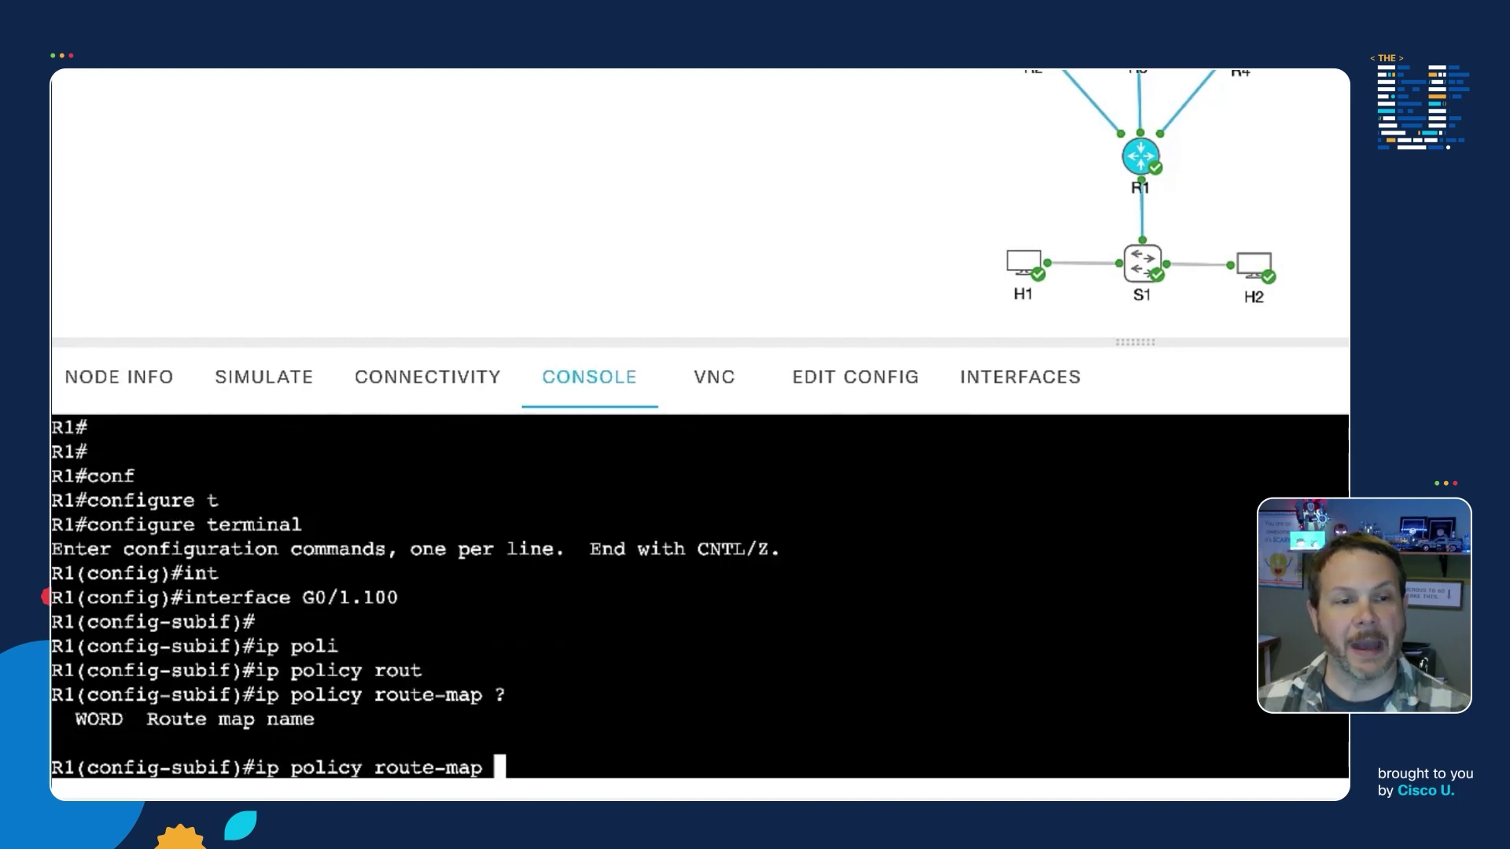
scroll(522, 667, up, 2)
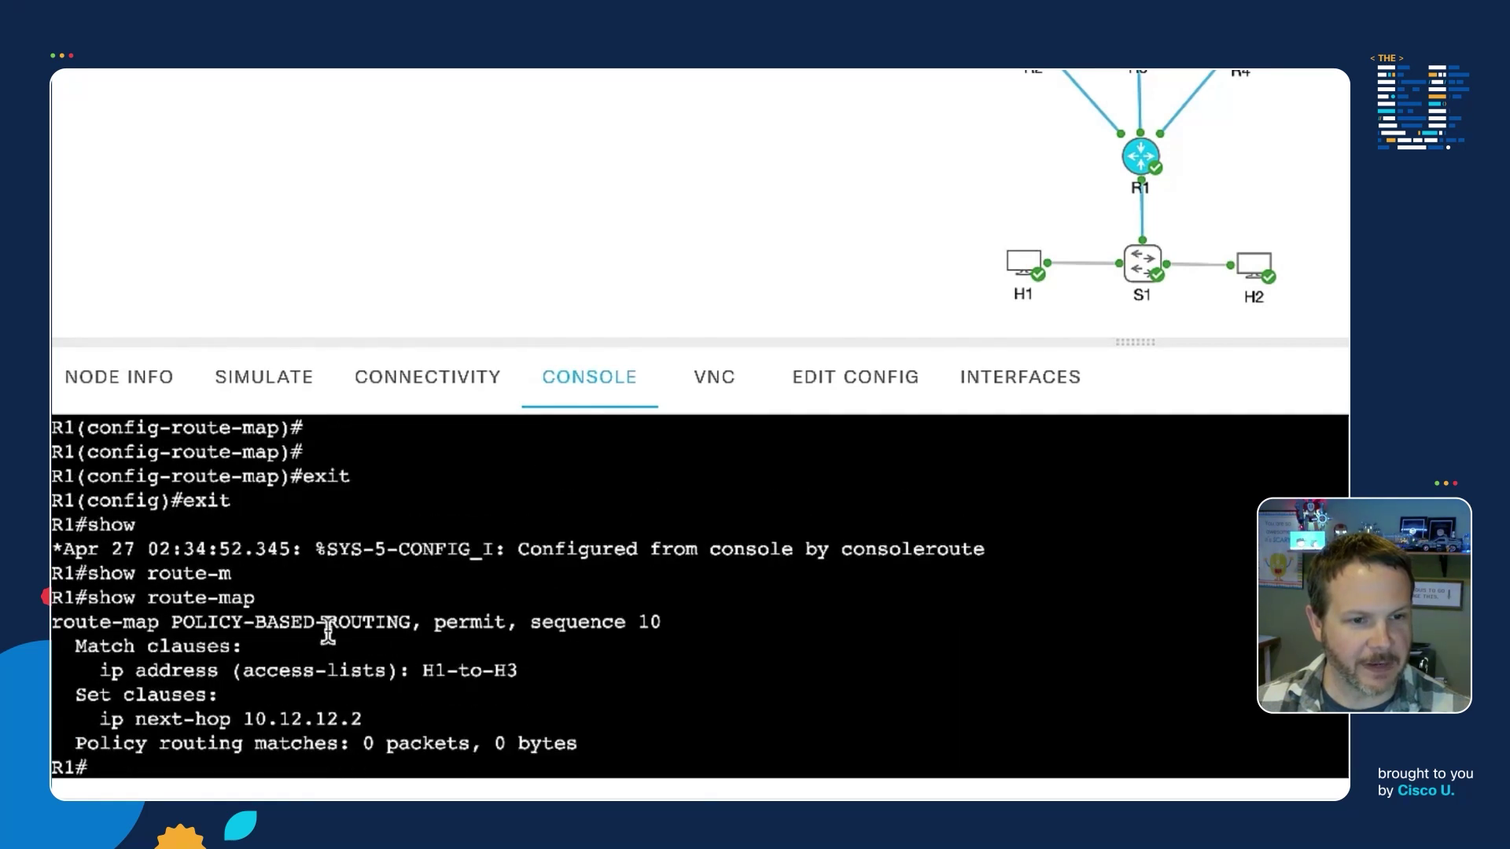
drag(174, 616, 408, 616)
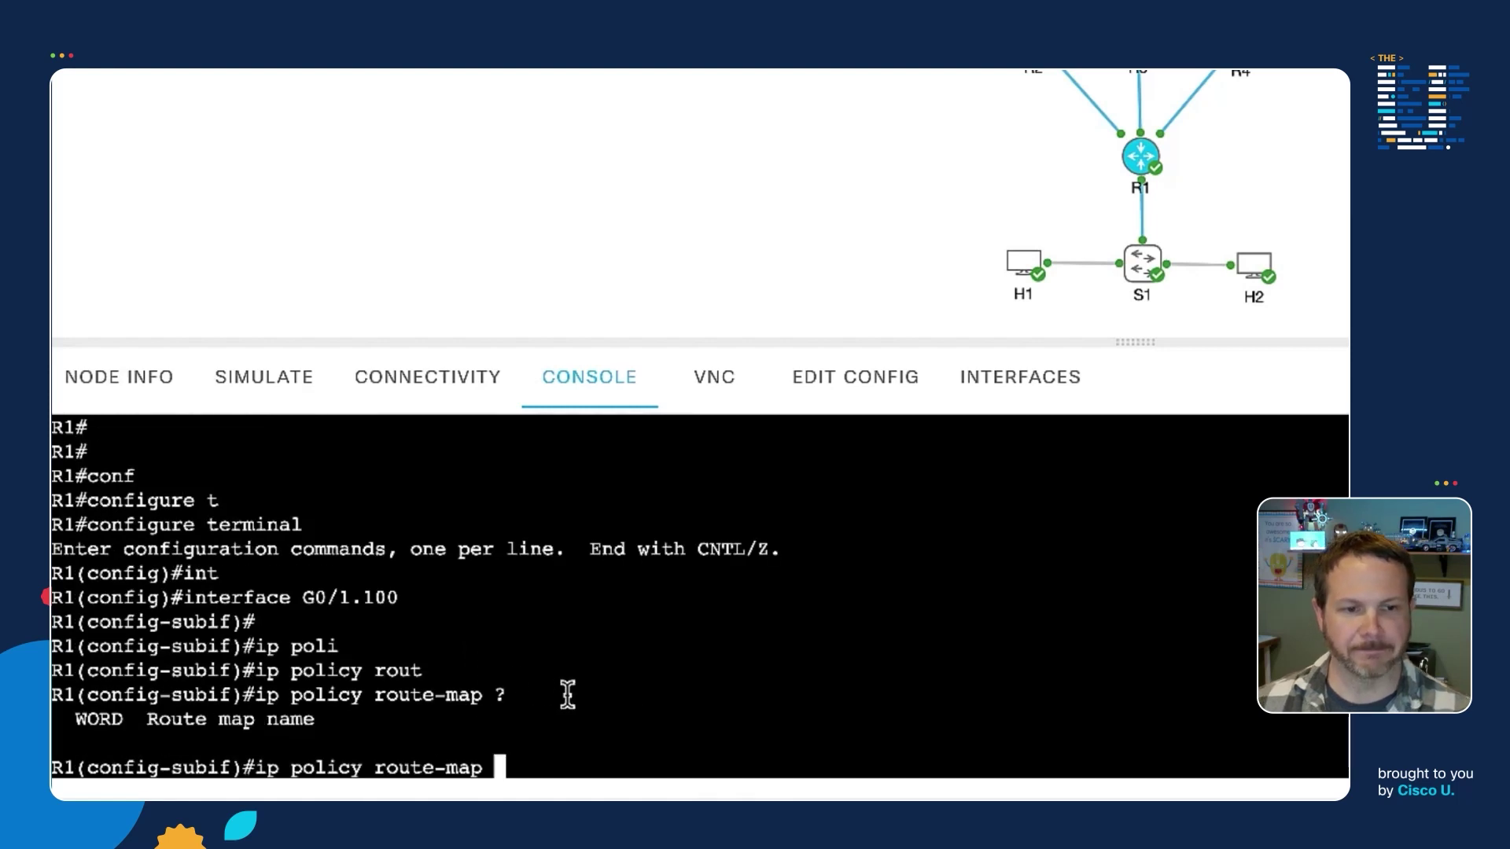
text(POLICY-BASED-ROUTING)
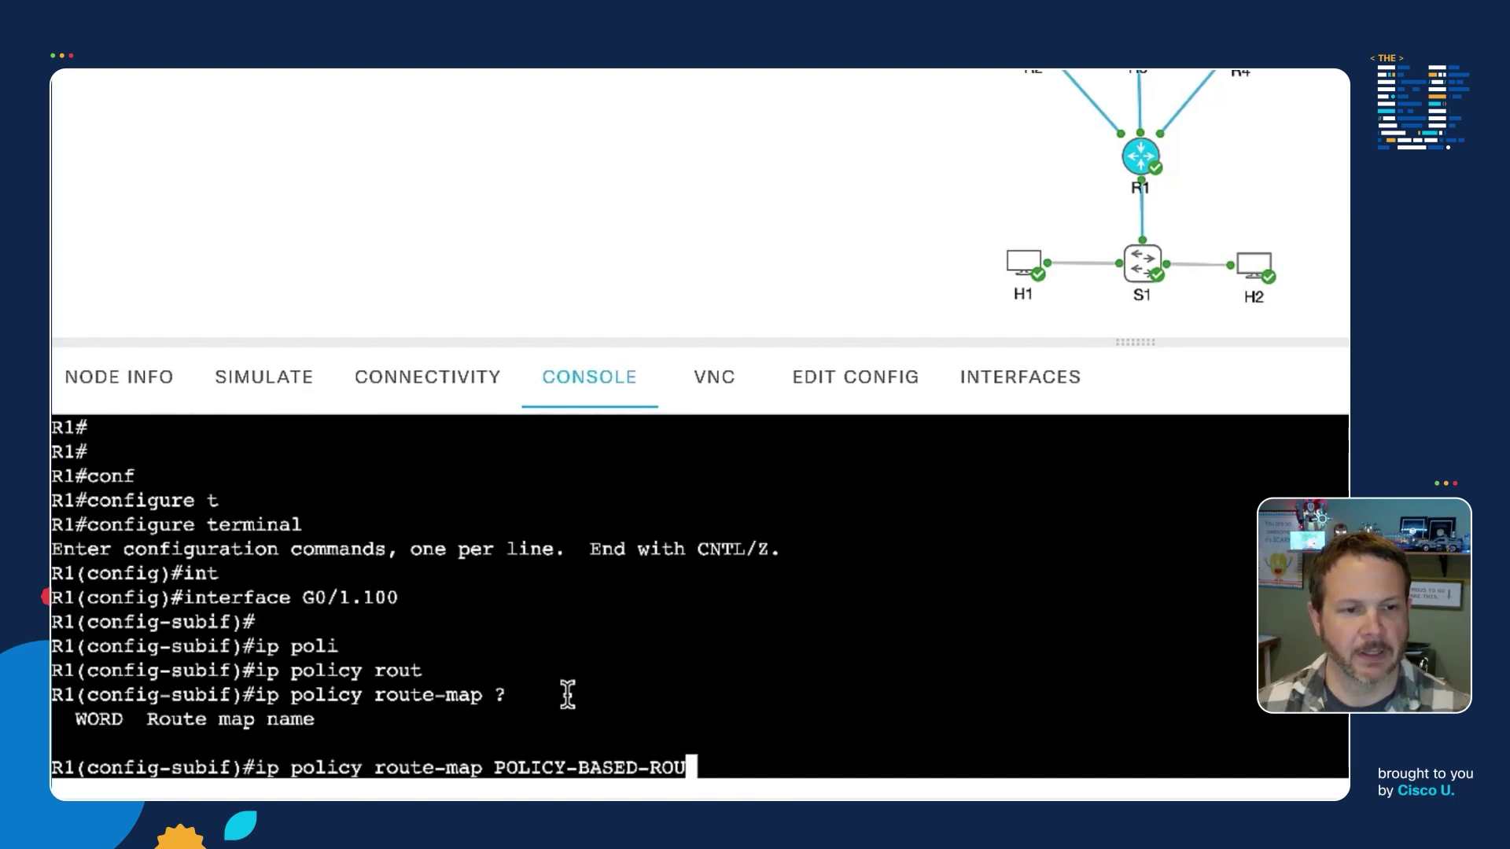
key(Return)
key(Return)
key(Return)
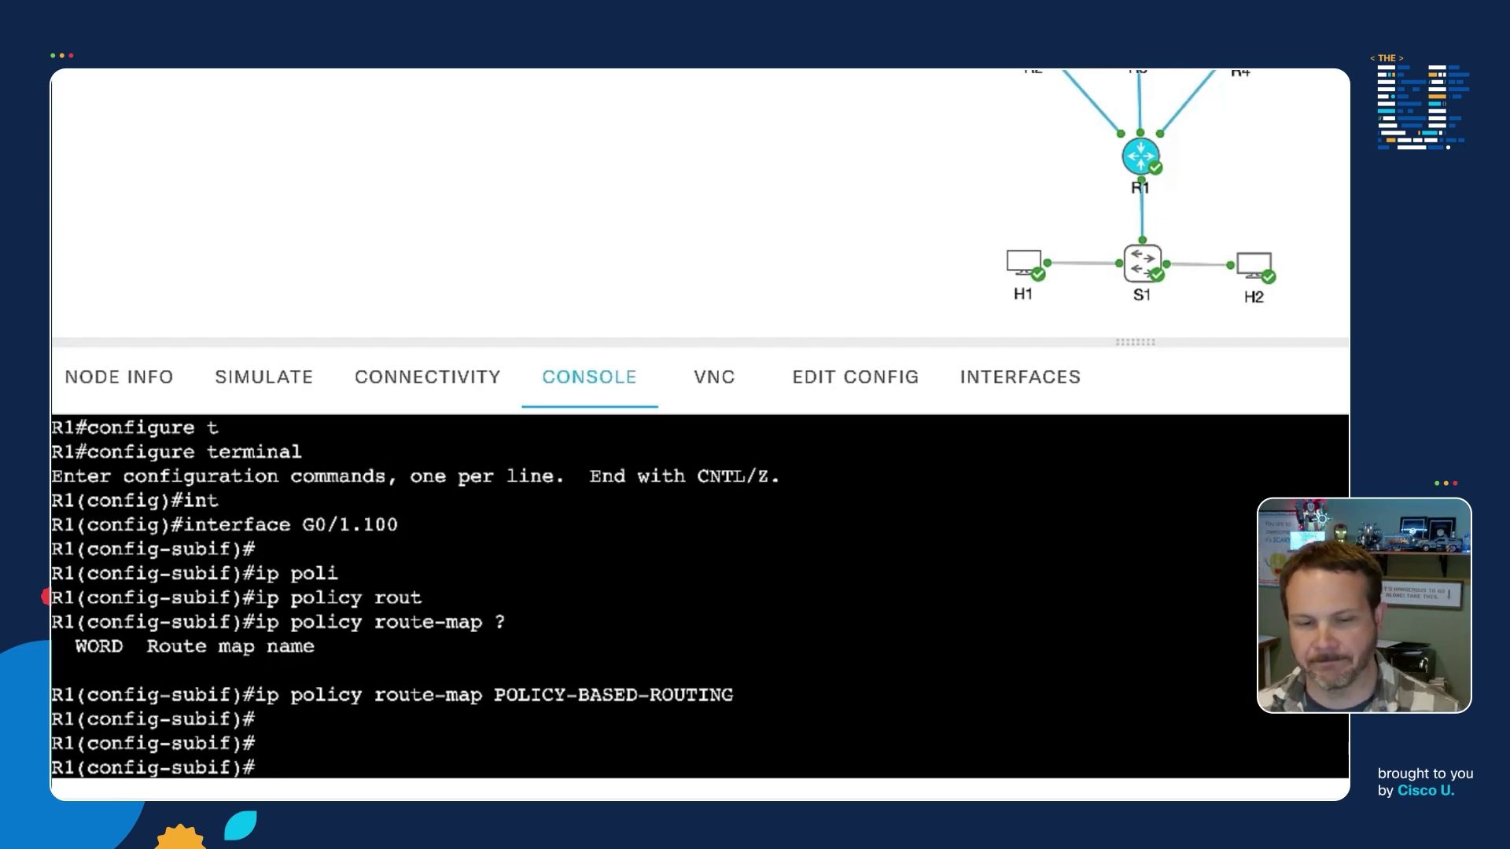
text(end)
key(Return)
key(Return)
key(Return)
key(Return)
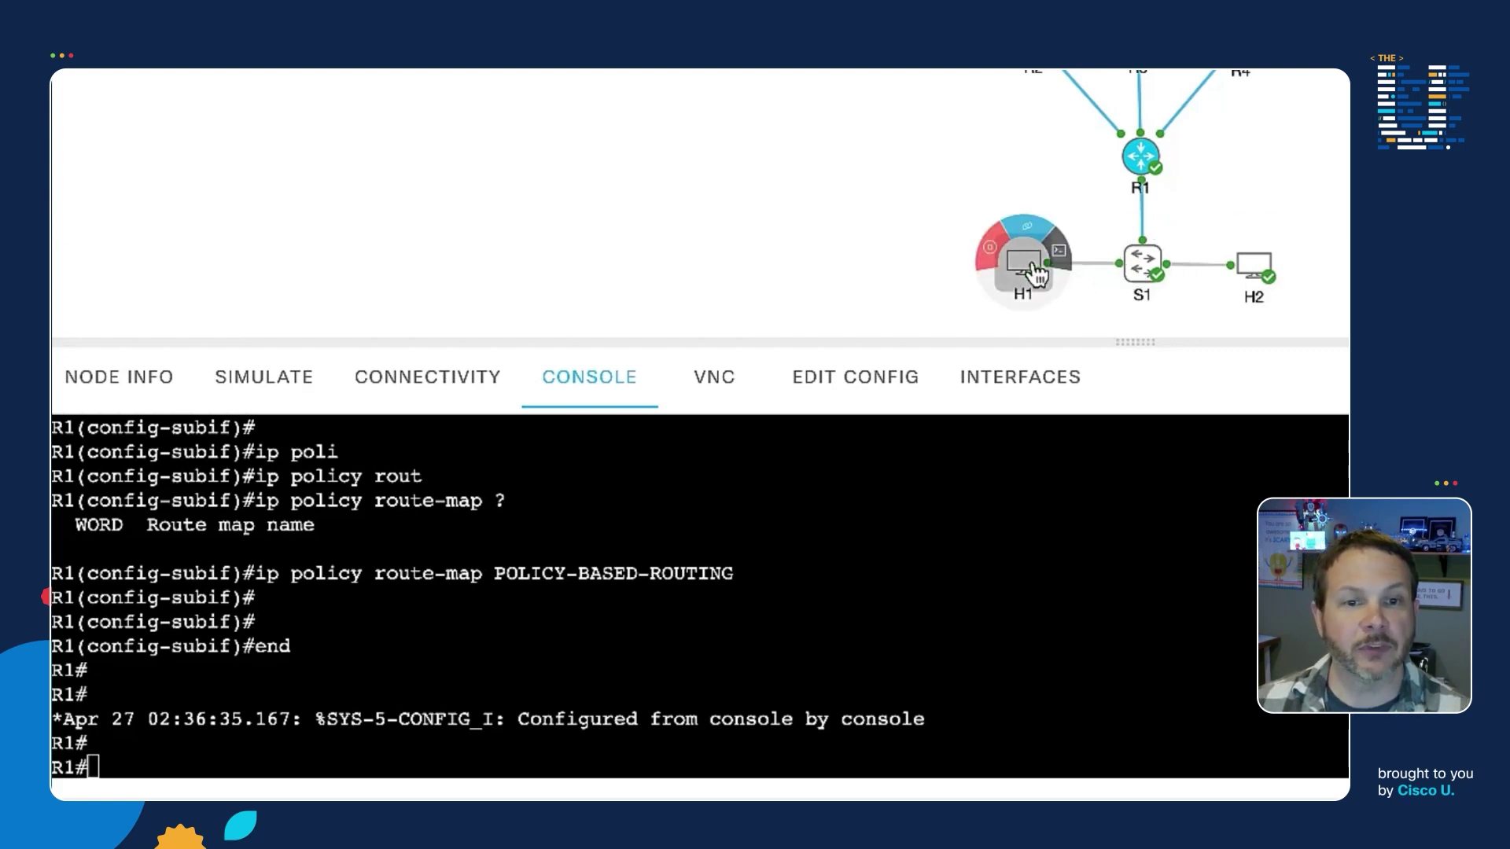
- Rerun H1's traceroute -n 172.16.10.11 and mark hop 2 showing 10.12.12.2
click(1027, 268)
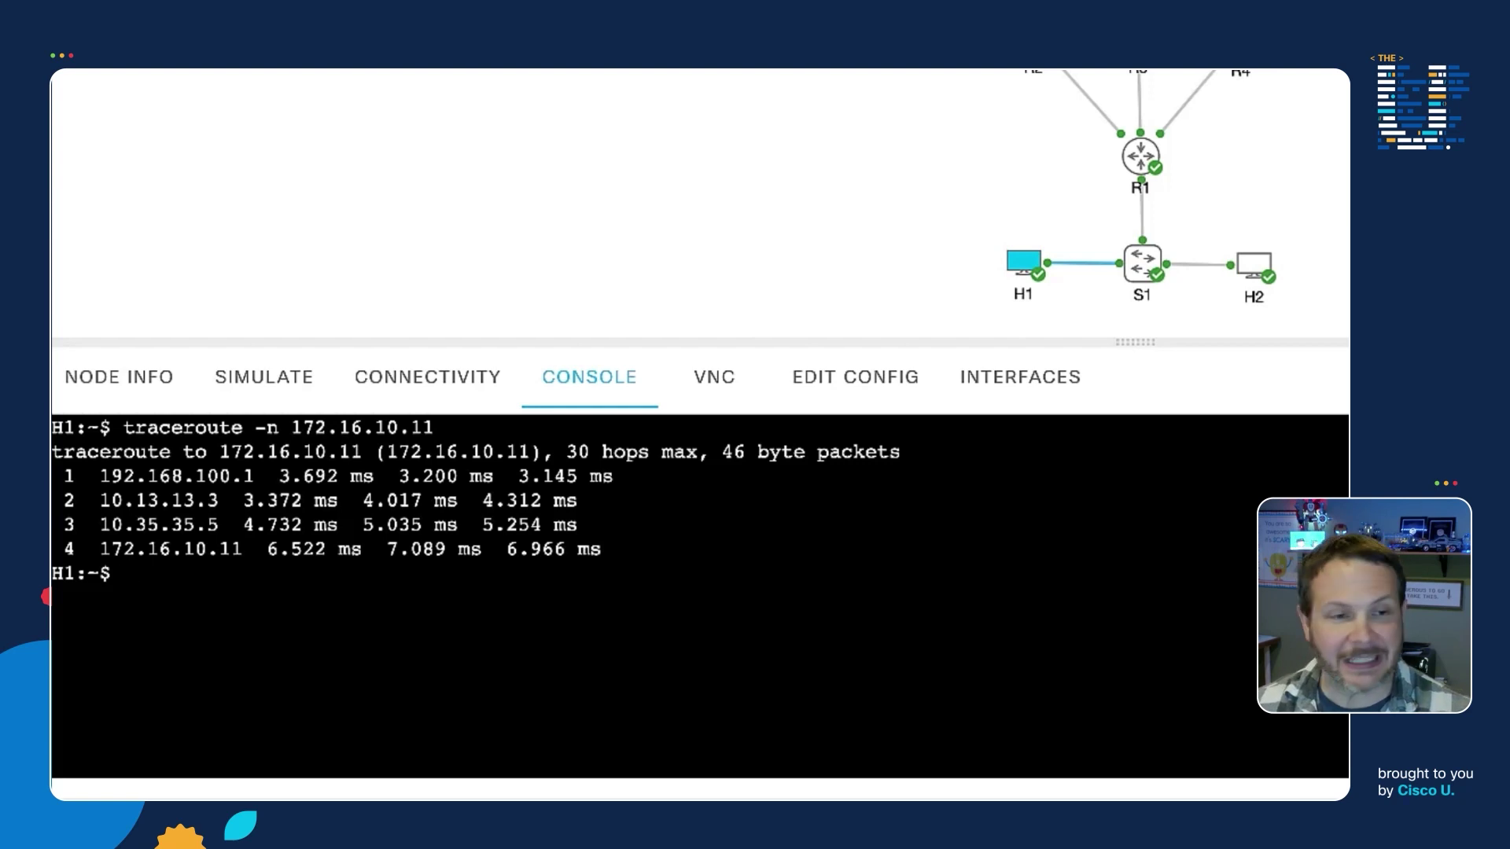
key(Return)
key(Return)
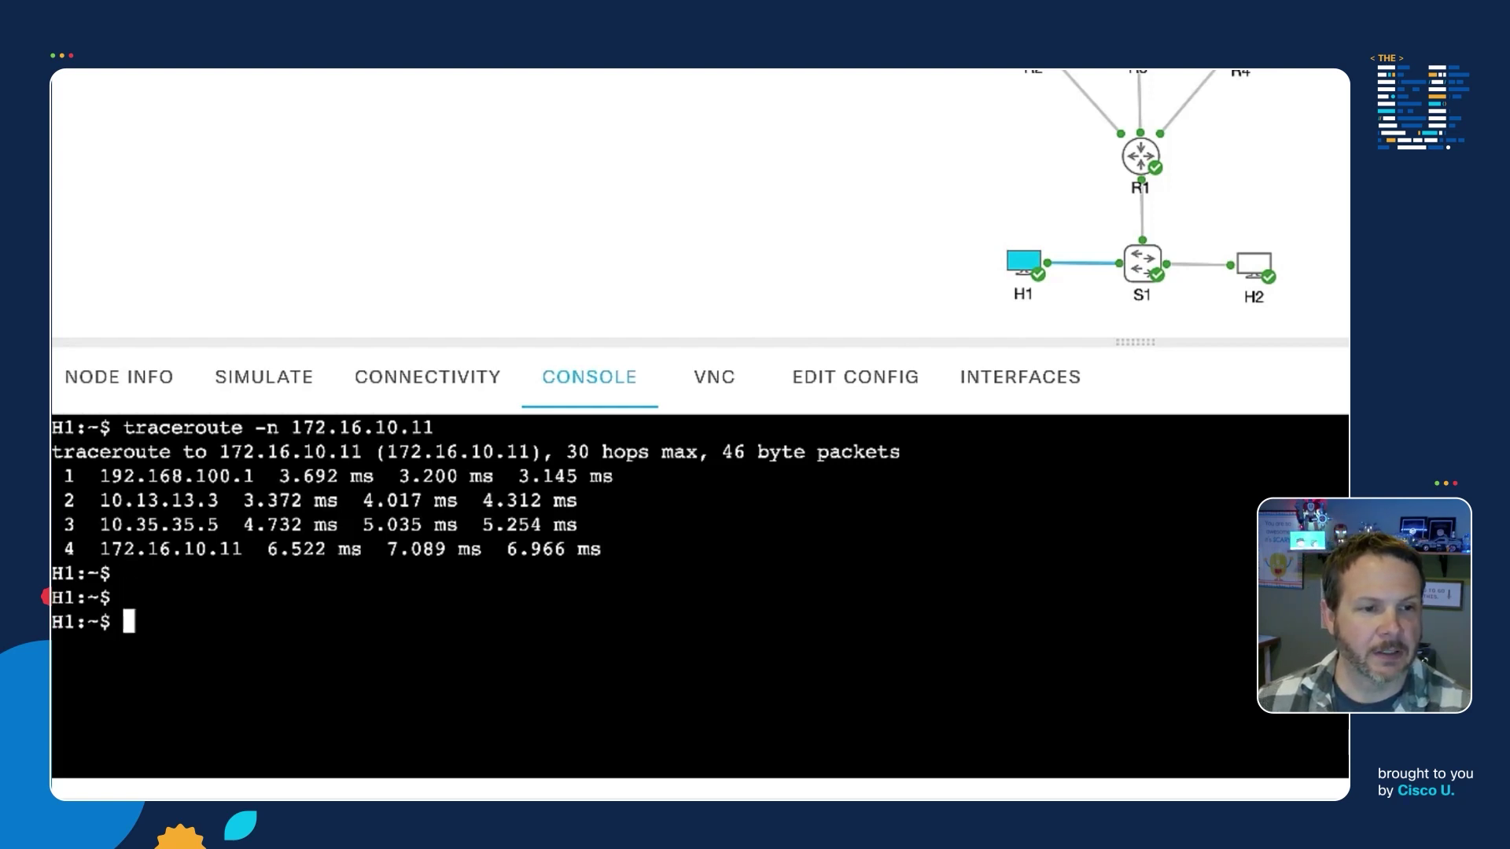
key(Up)
key(Return)
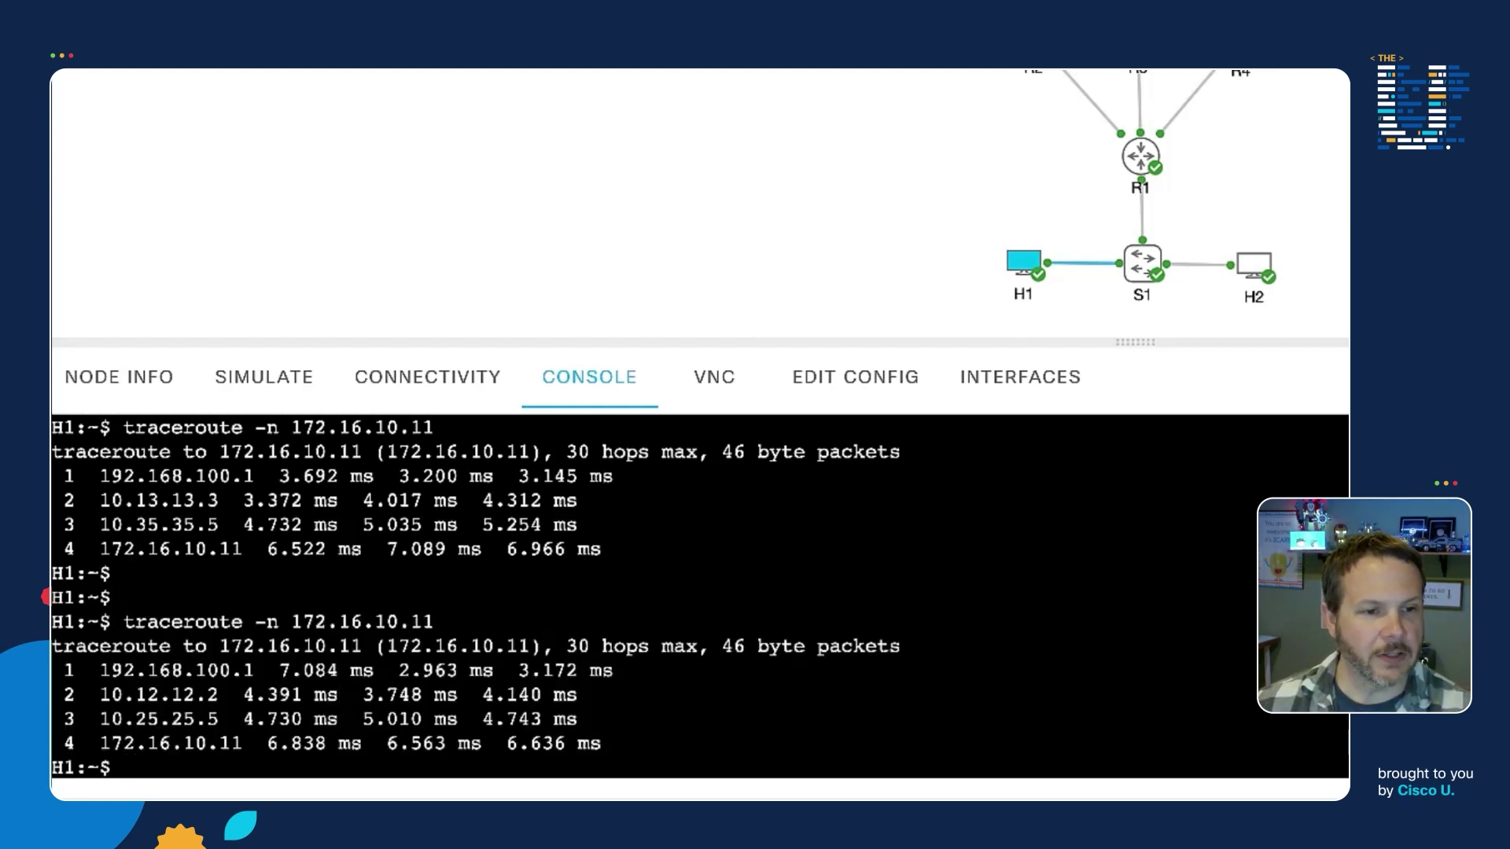
triple_click(127, 692)
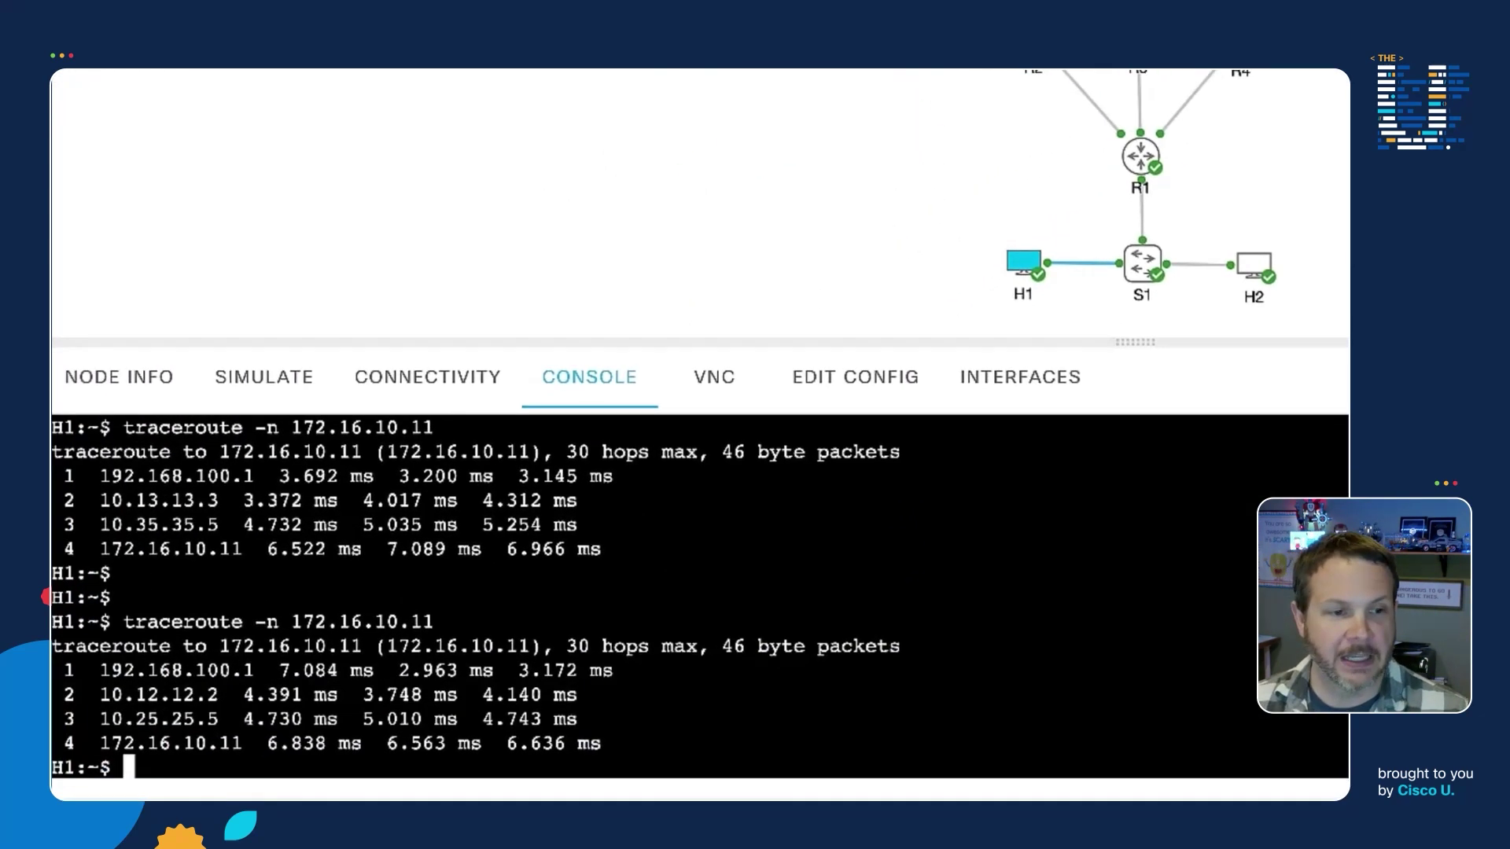
- Traceroute from H1 to 172.16.10.21, which runs via 10.13.13.3 and 10.35.35.5
key(Return)
key(Return)
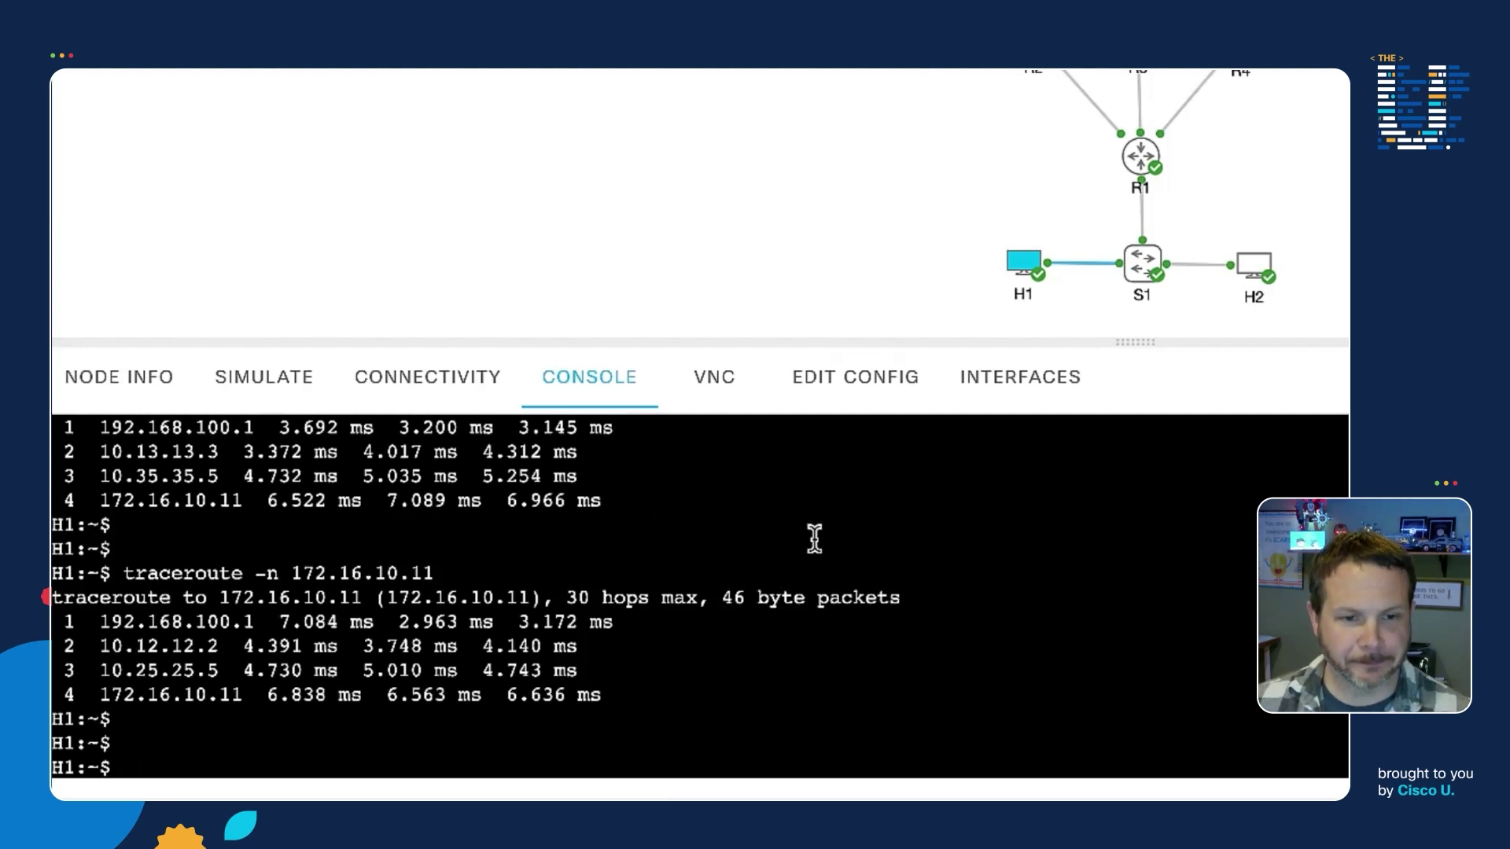
key(Up)
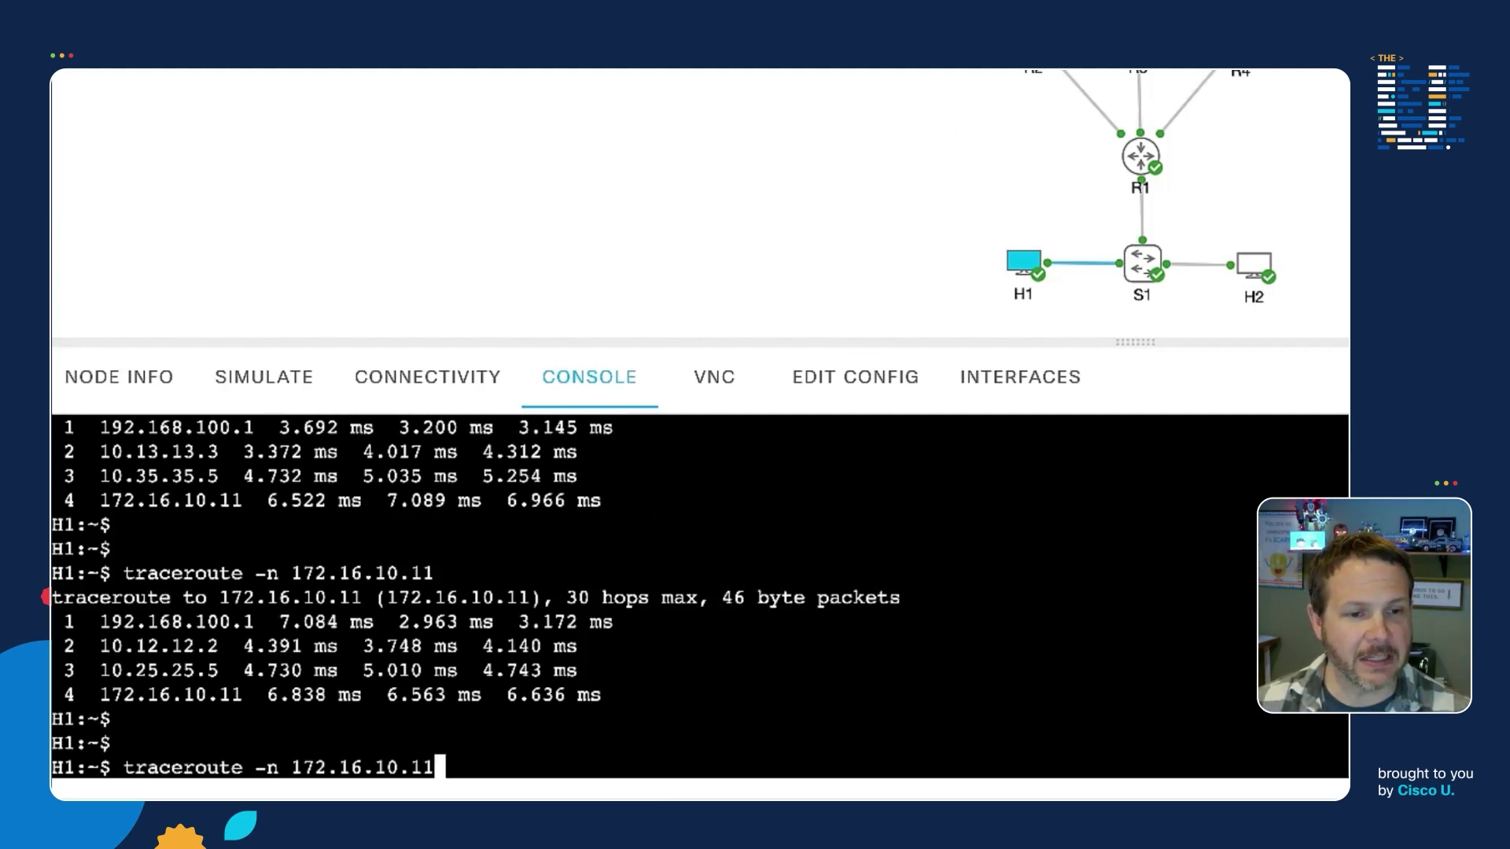
key(BackSpace)
key(BackSpace)
text(21)
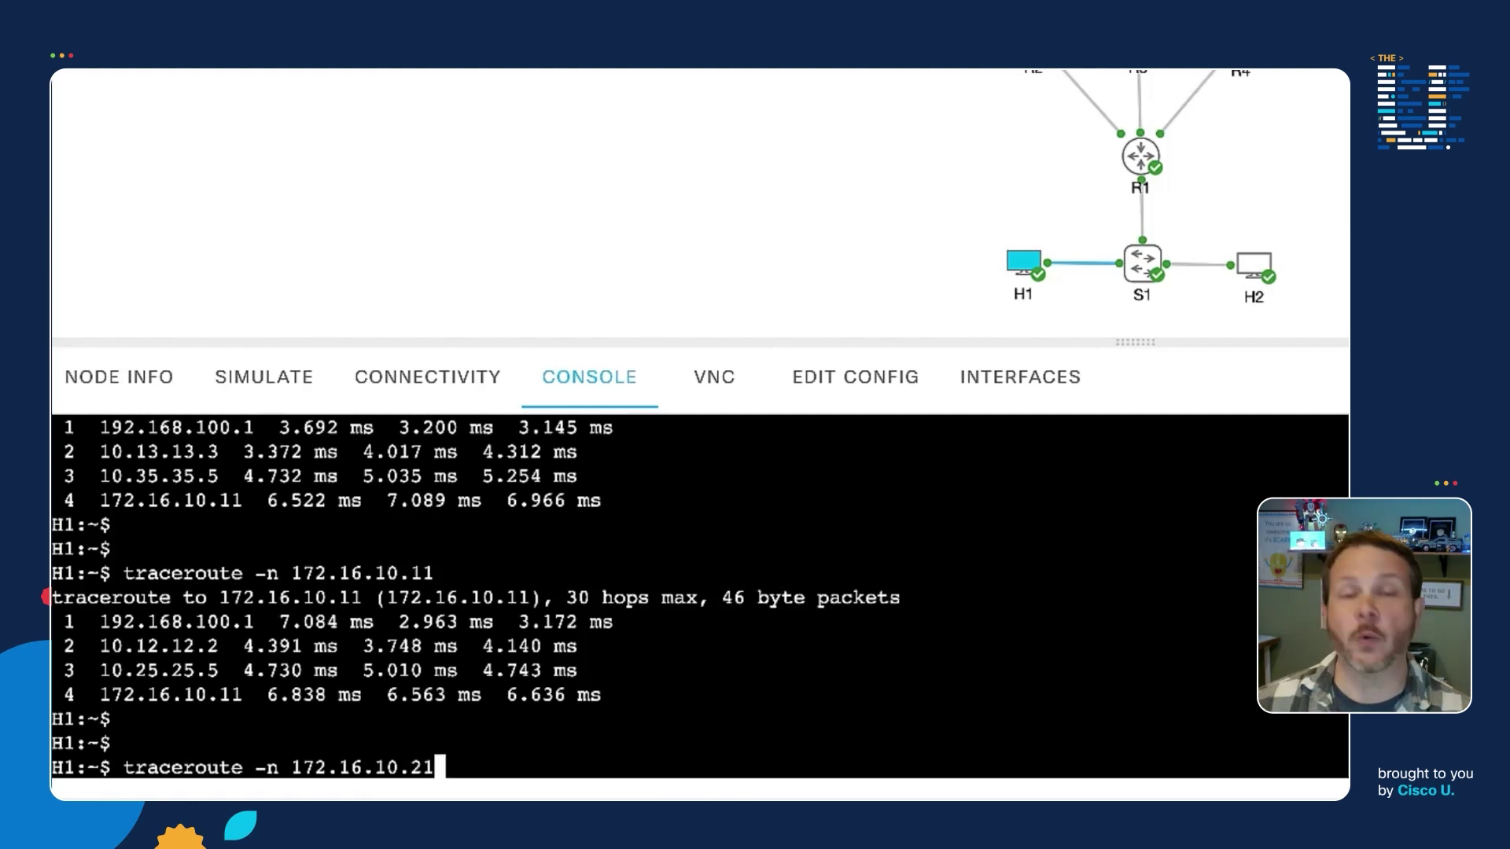
key(Return)
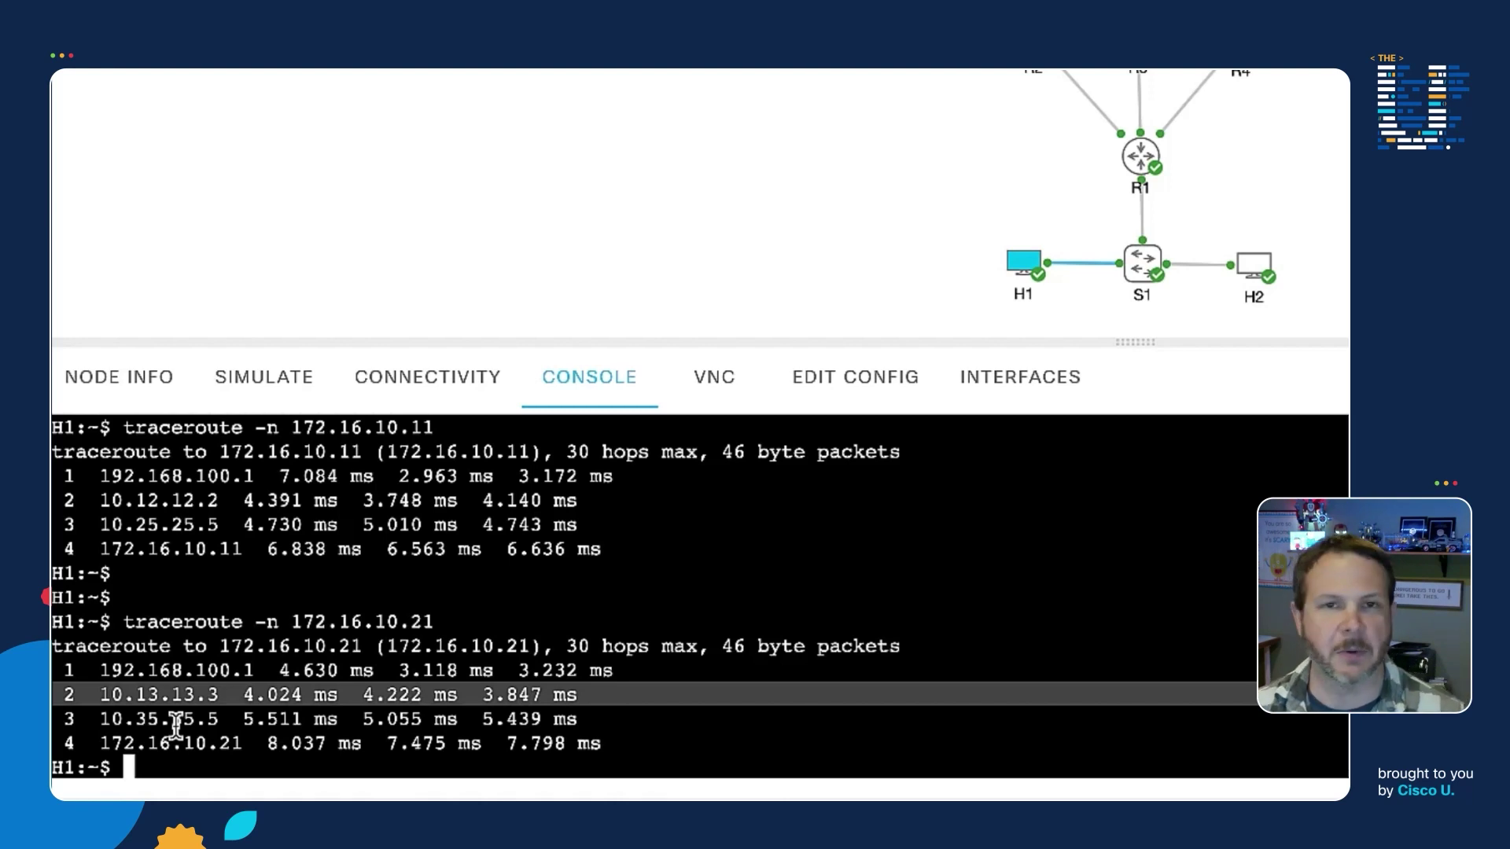
key(Return)
key(Return)
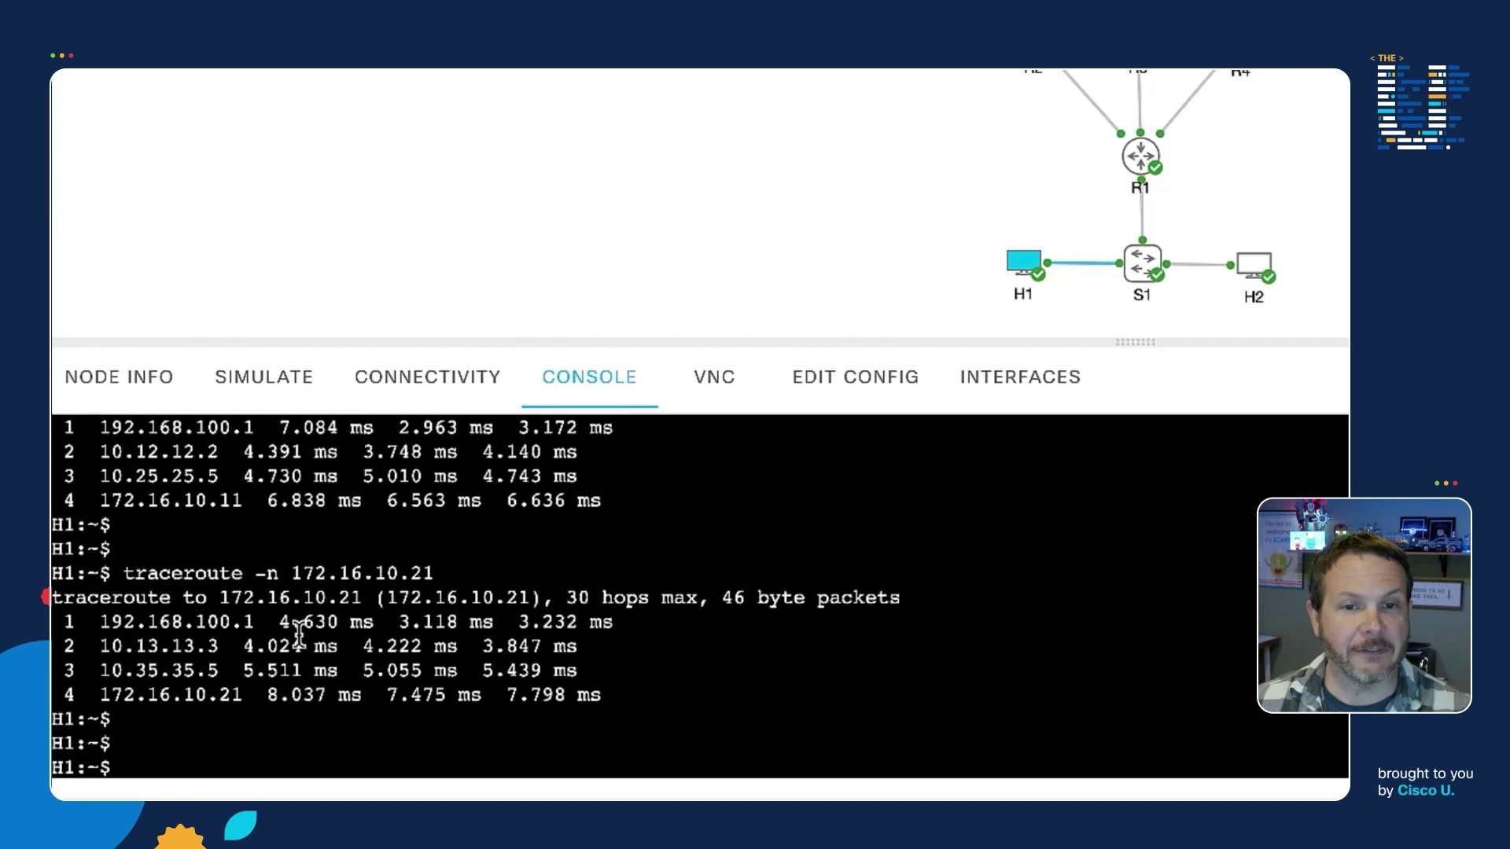
mouse_move(1256, 275)
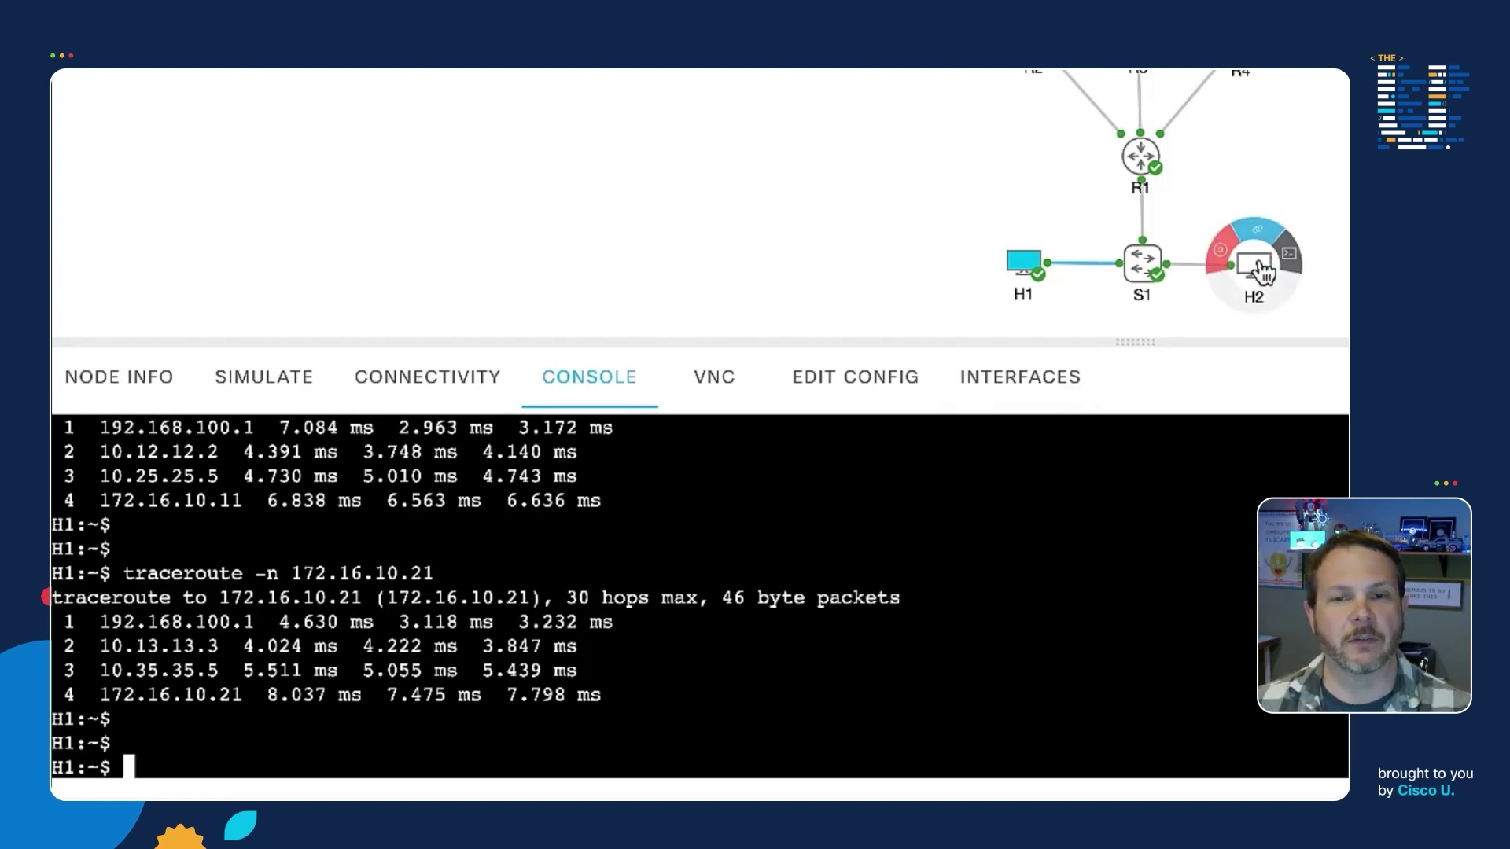
- Open and clear H2's console, run traceroute -n 172.16.10.11, and mark hop 2 via 10.13.13.3
click(1258, 268)
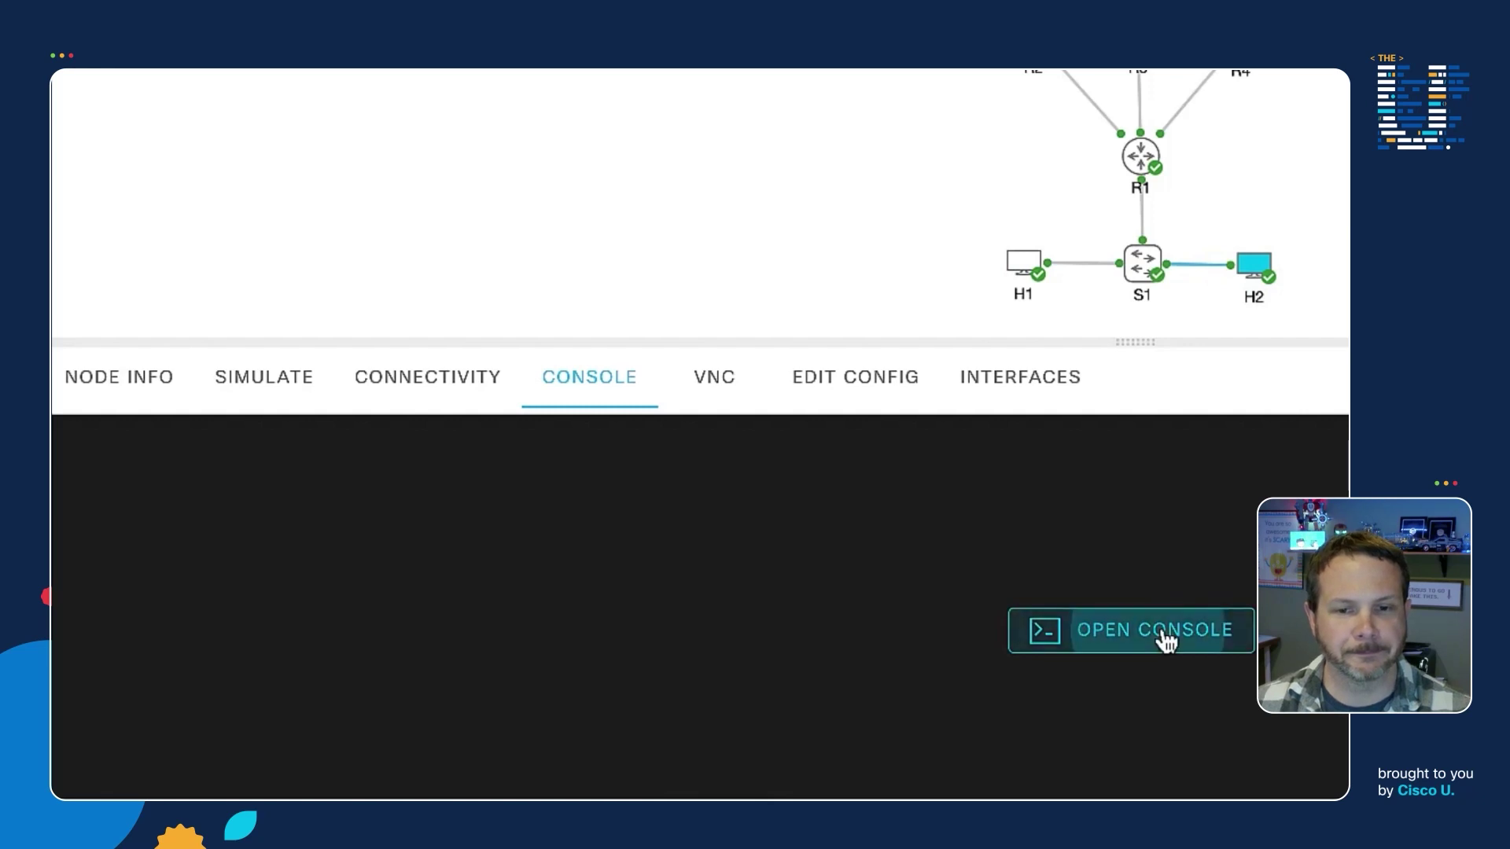
click(1167, 641)
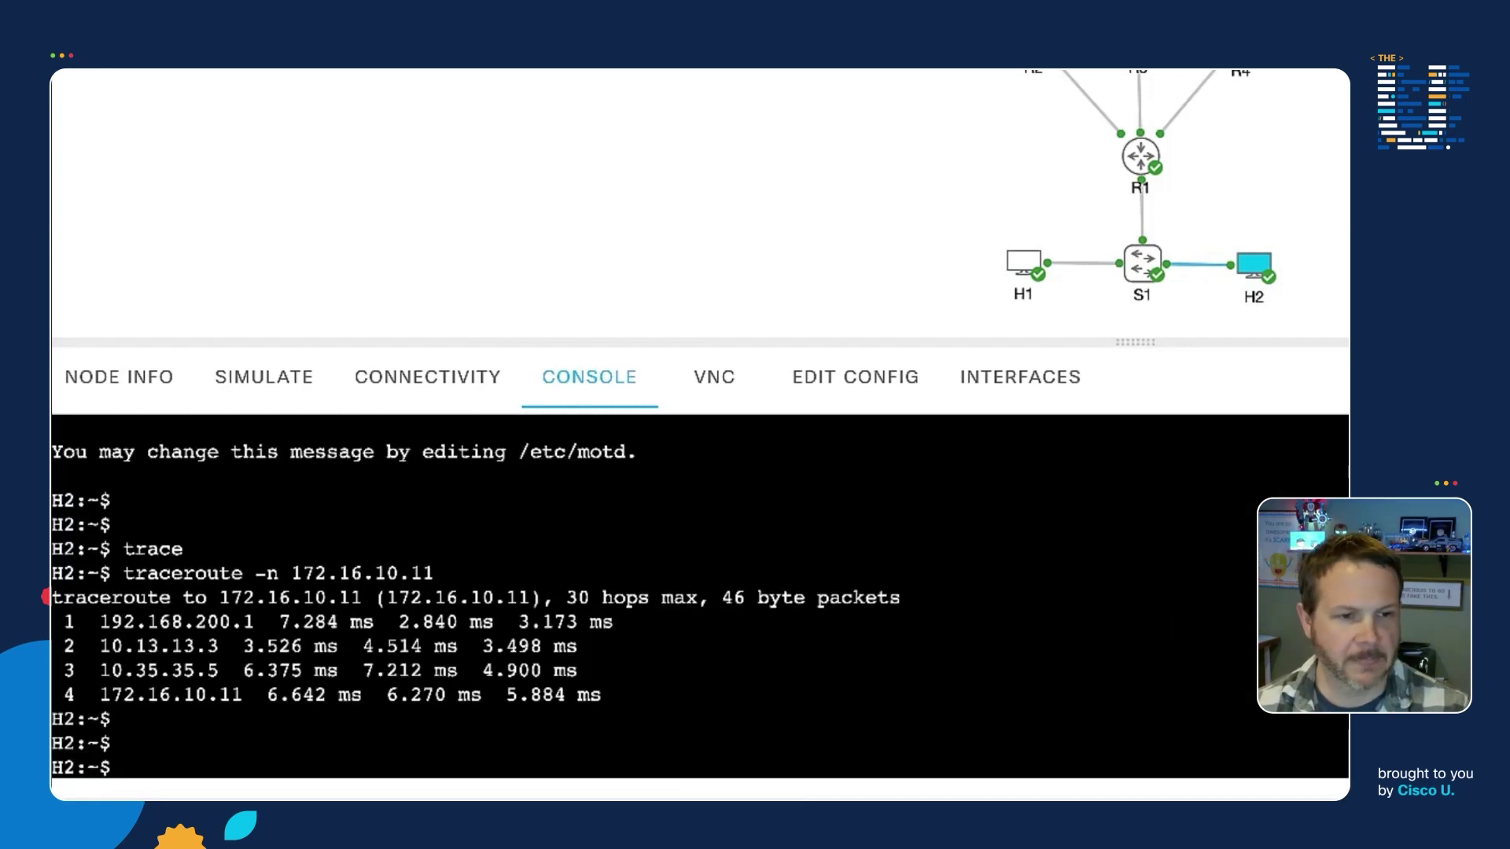
text(clear)
key(Return)
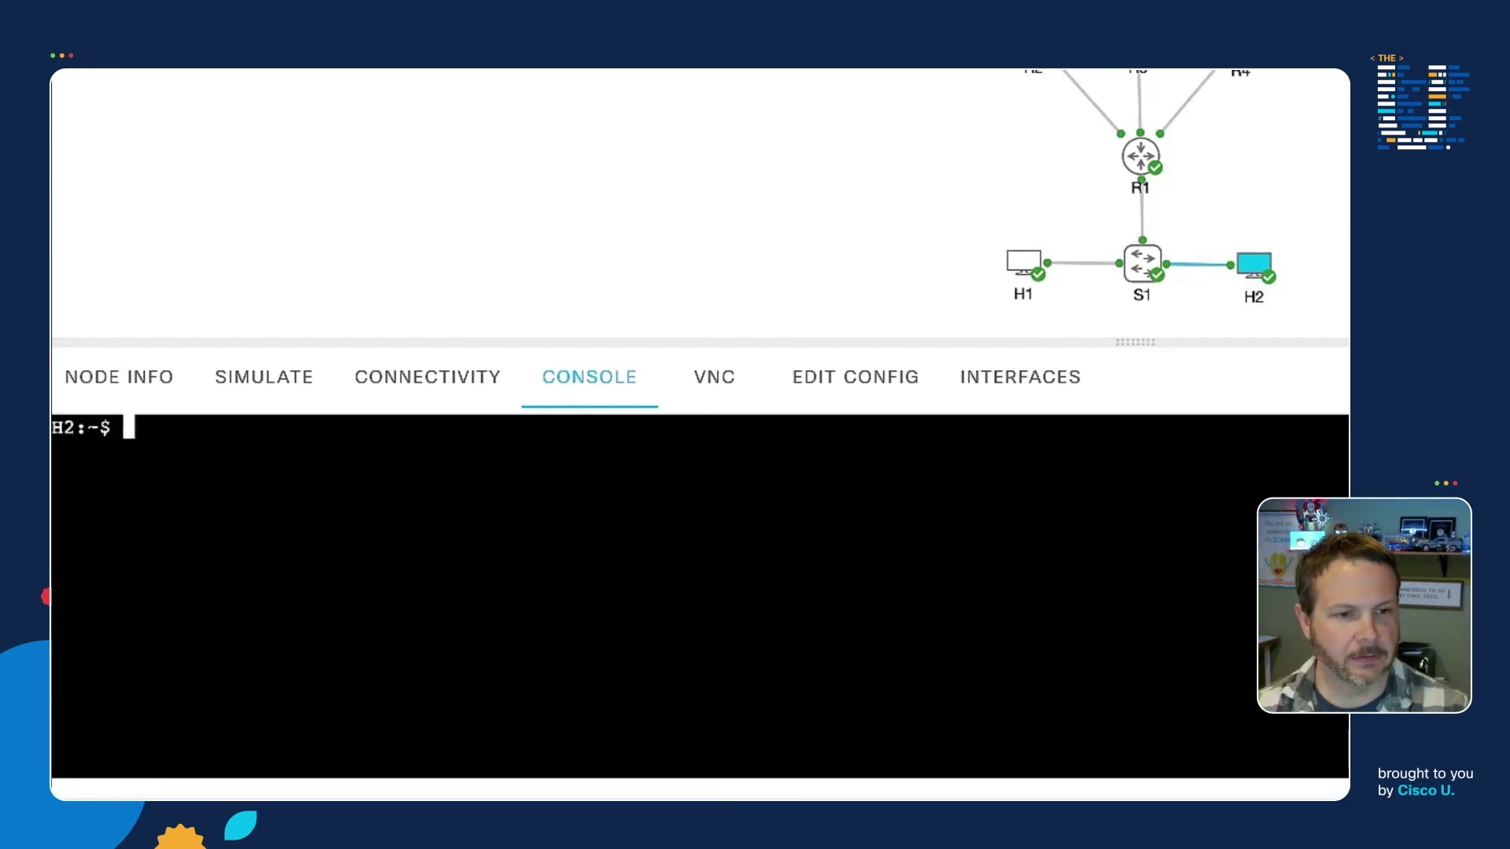
text(tr)
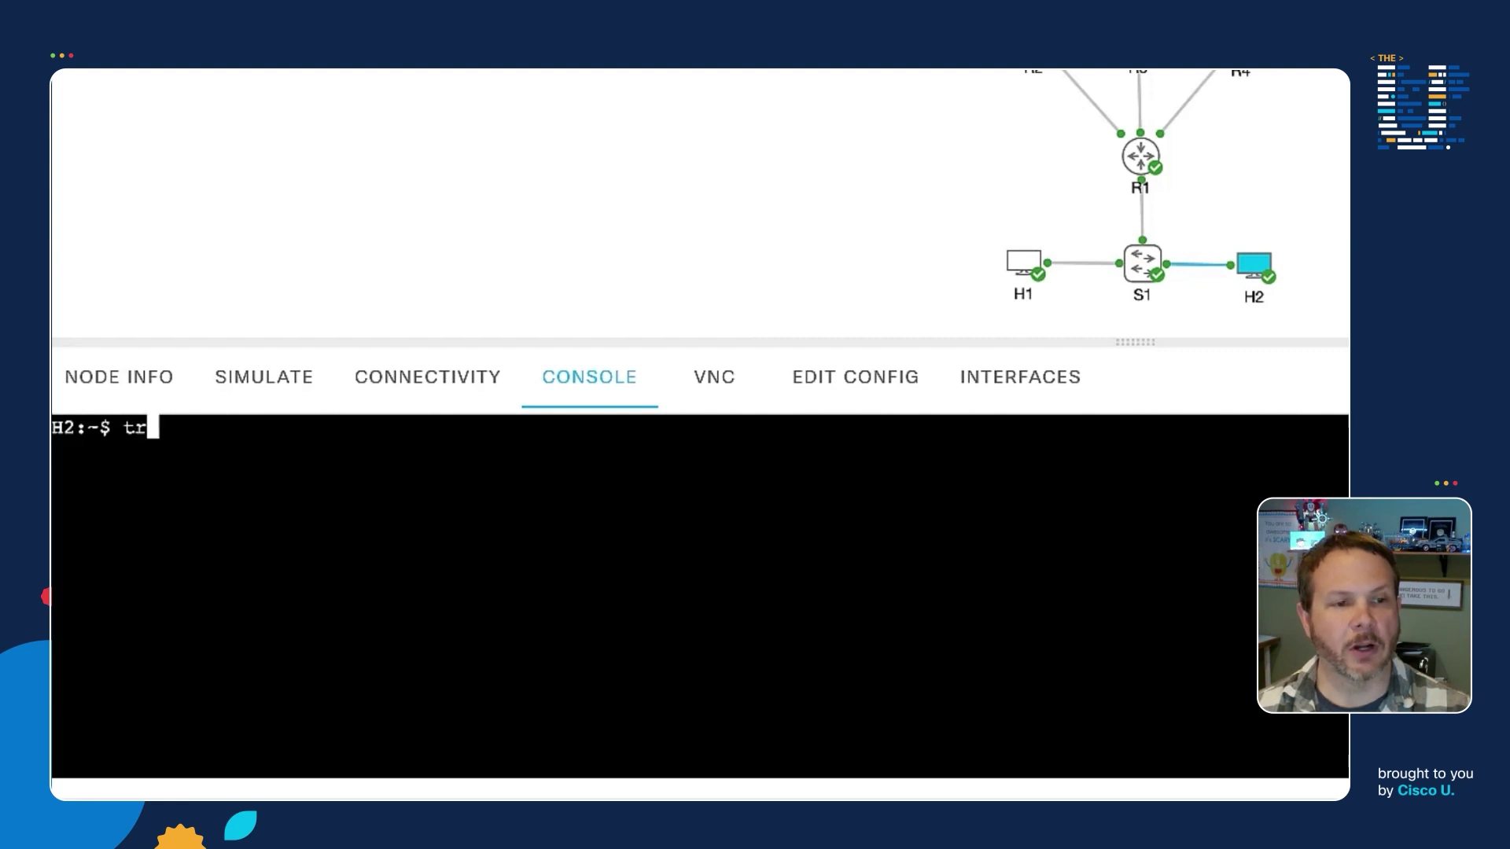
text(aceroute -)
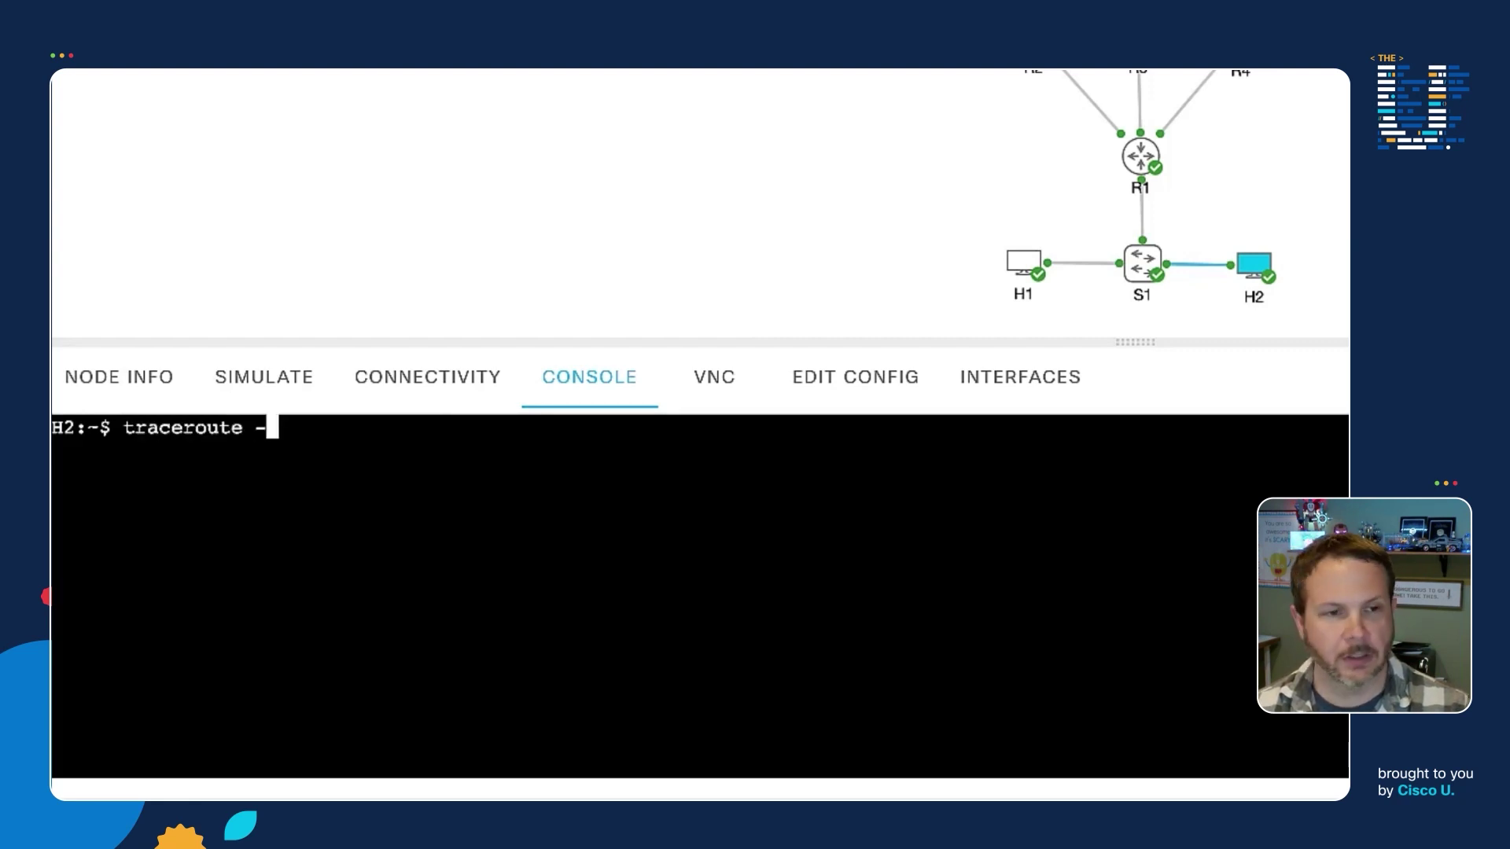
text(n 172.16.)
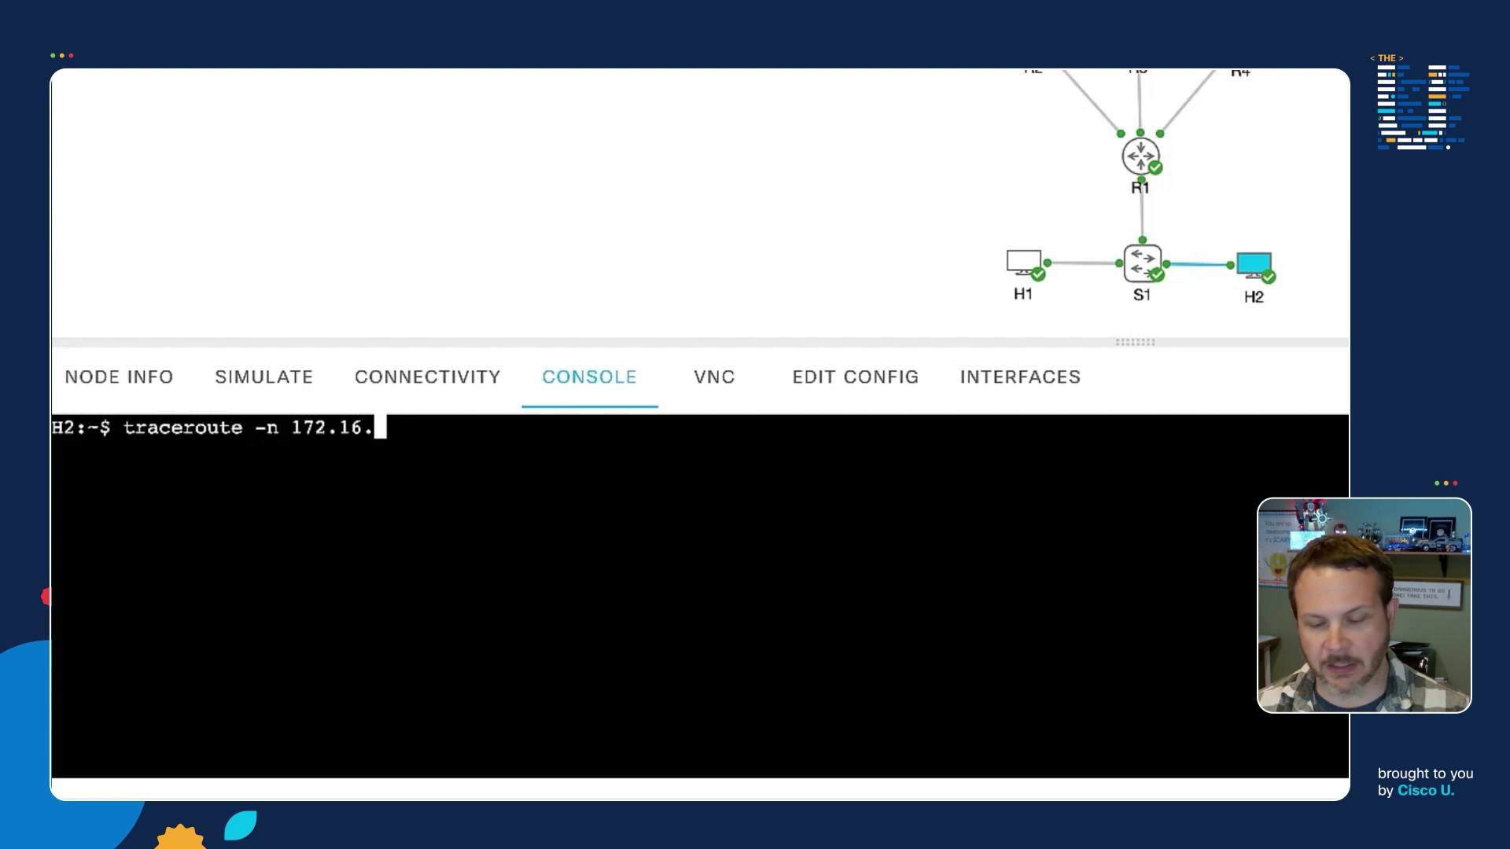
text(10.11)
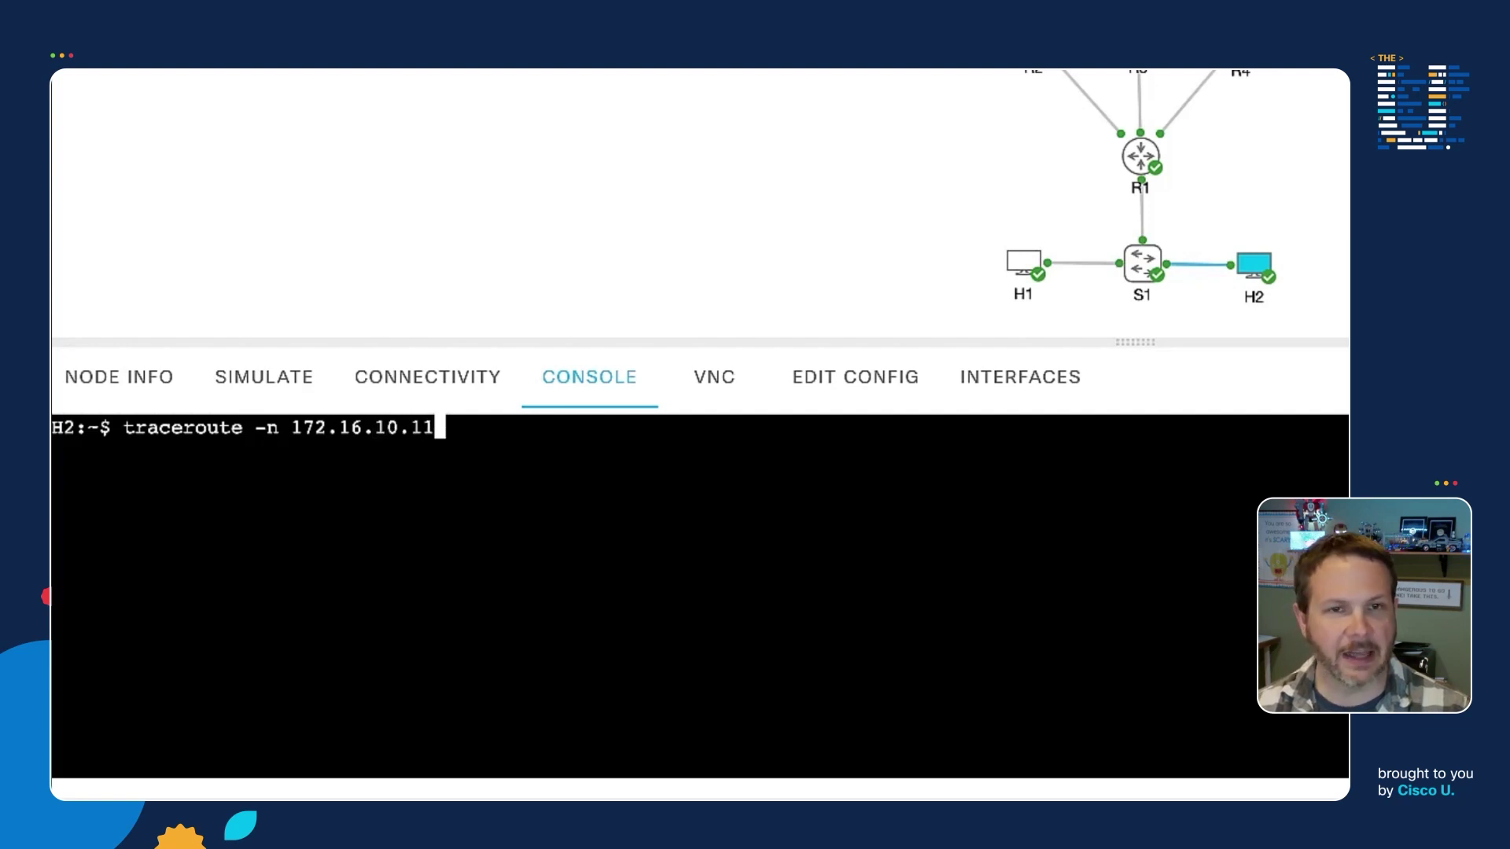
key(Return)
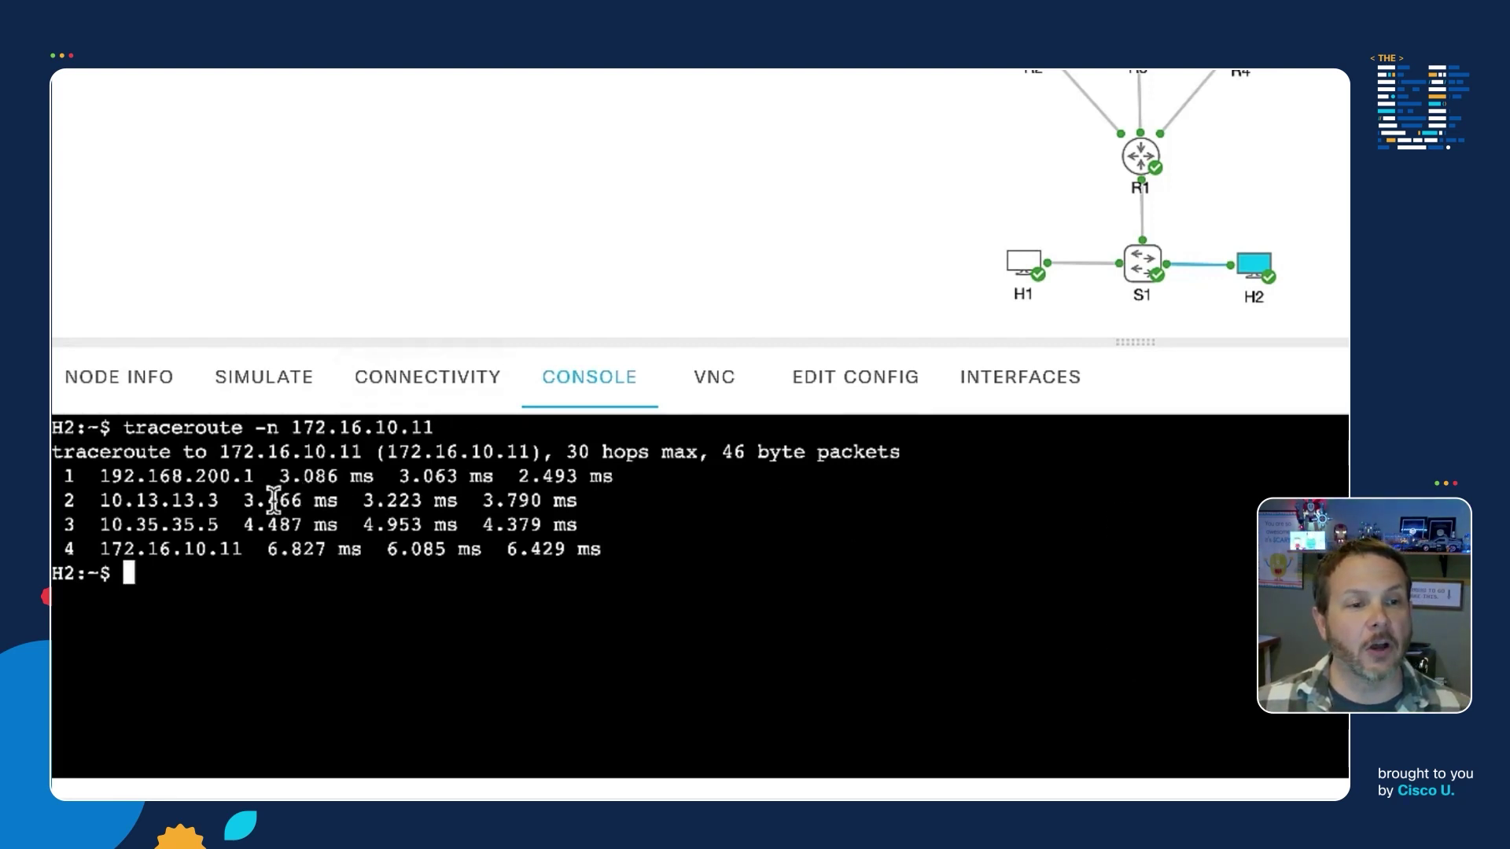
triple_click(216, 494)
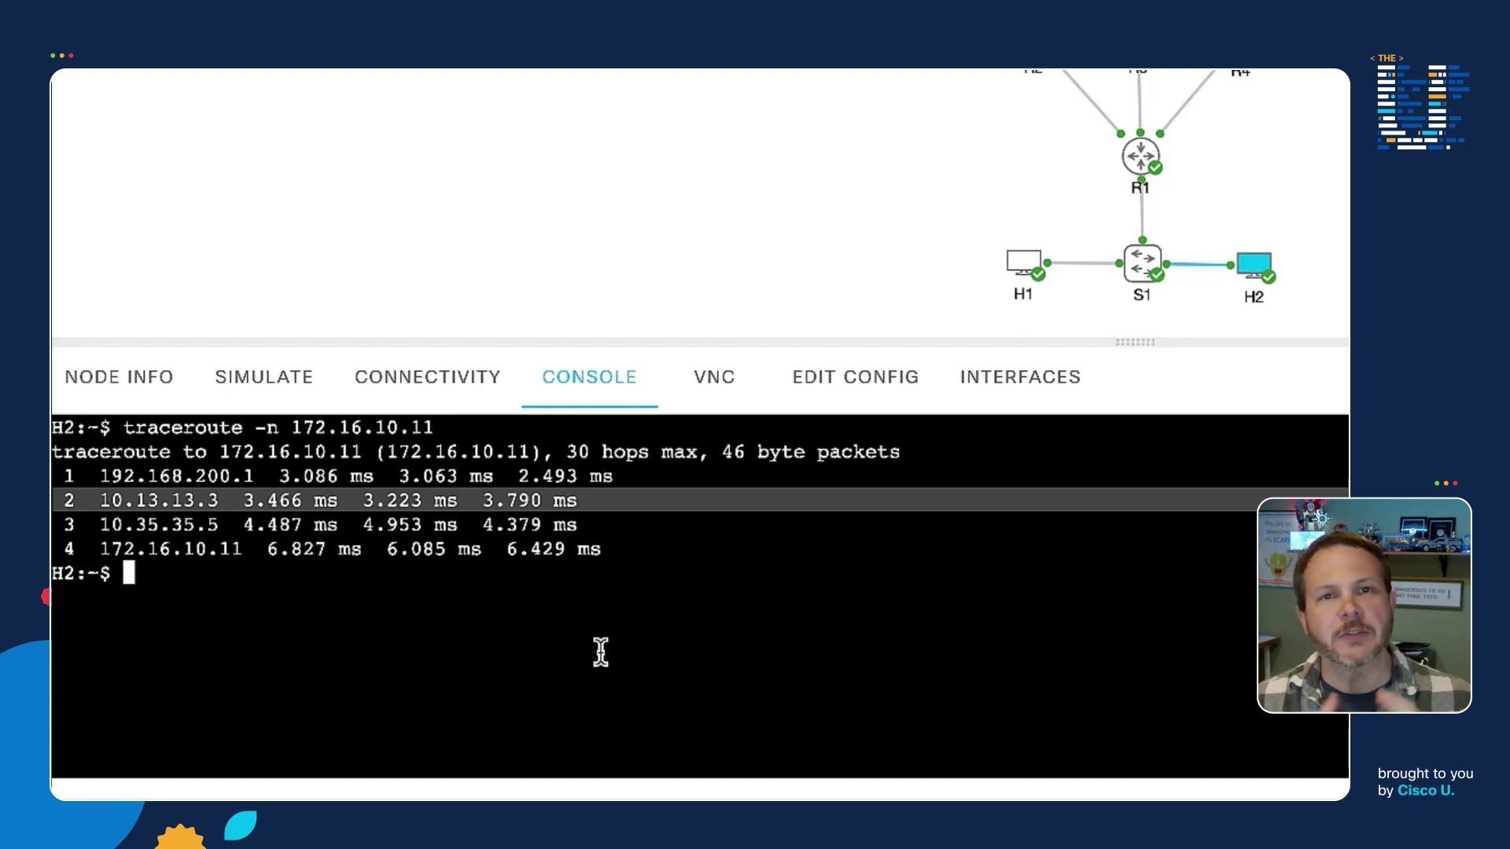
- Run show ip route 172.16.10.11 on R1 and mark the route via 10.13.13.3 on GigabitEthernet0/3
click(1140, 192)
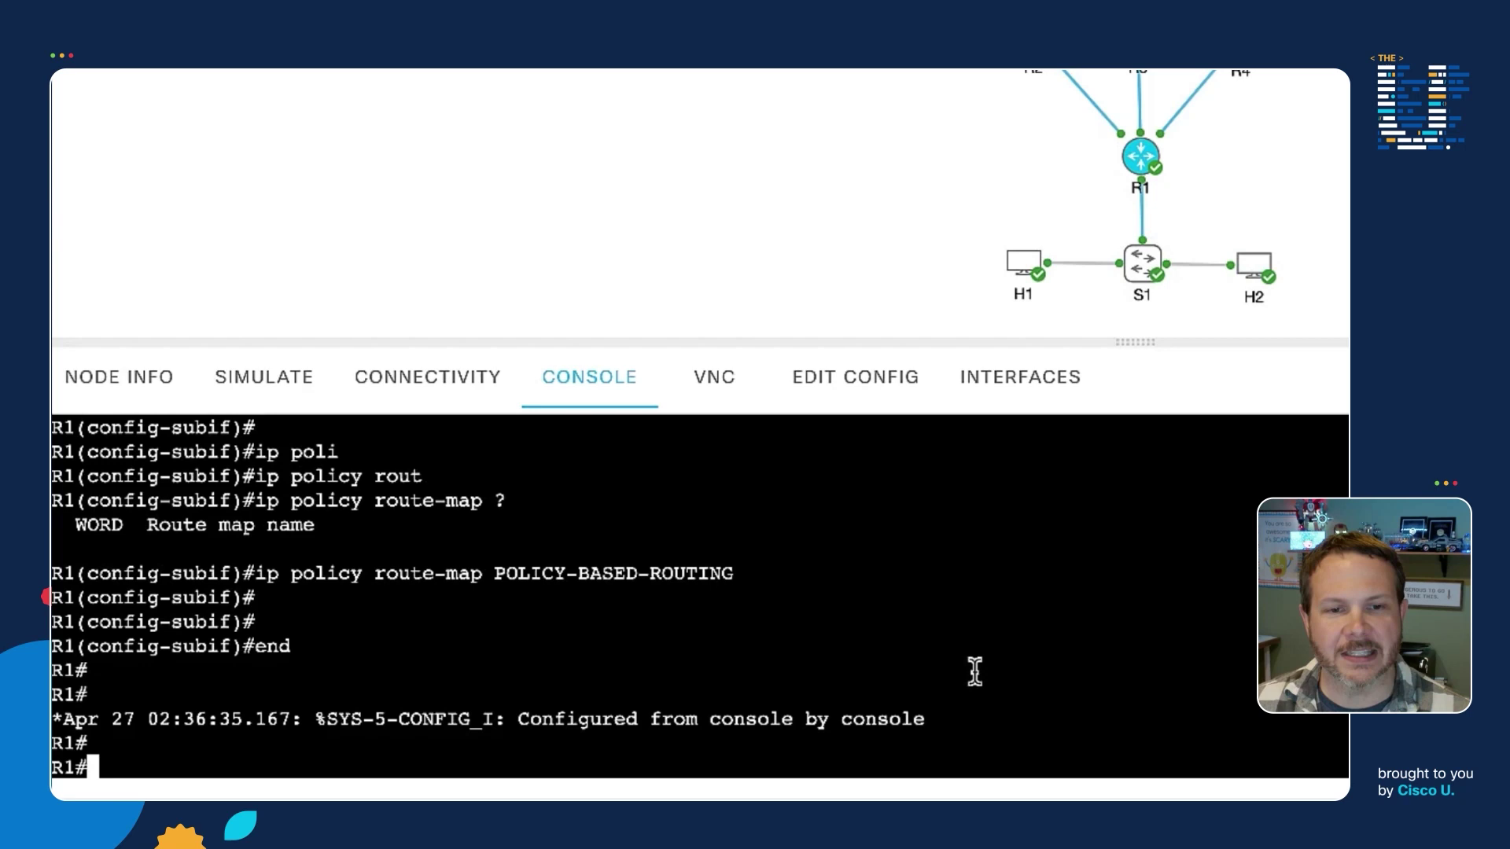
key(Return)
key(Return)
key(Return)
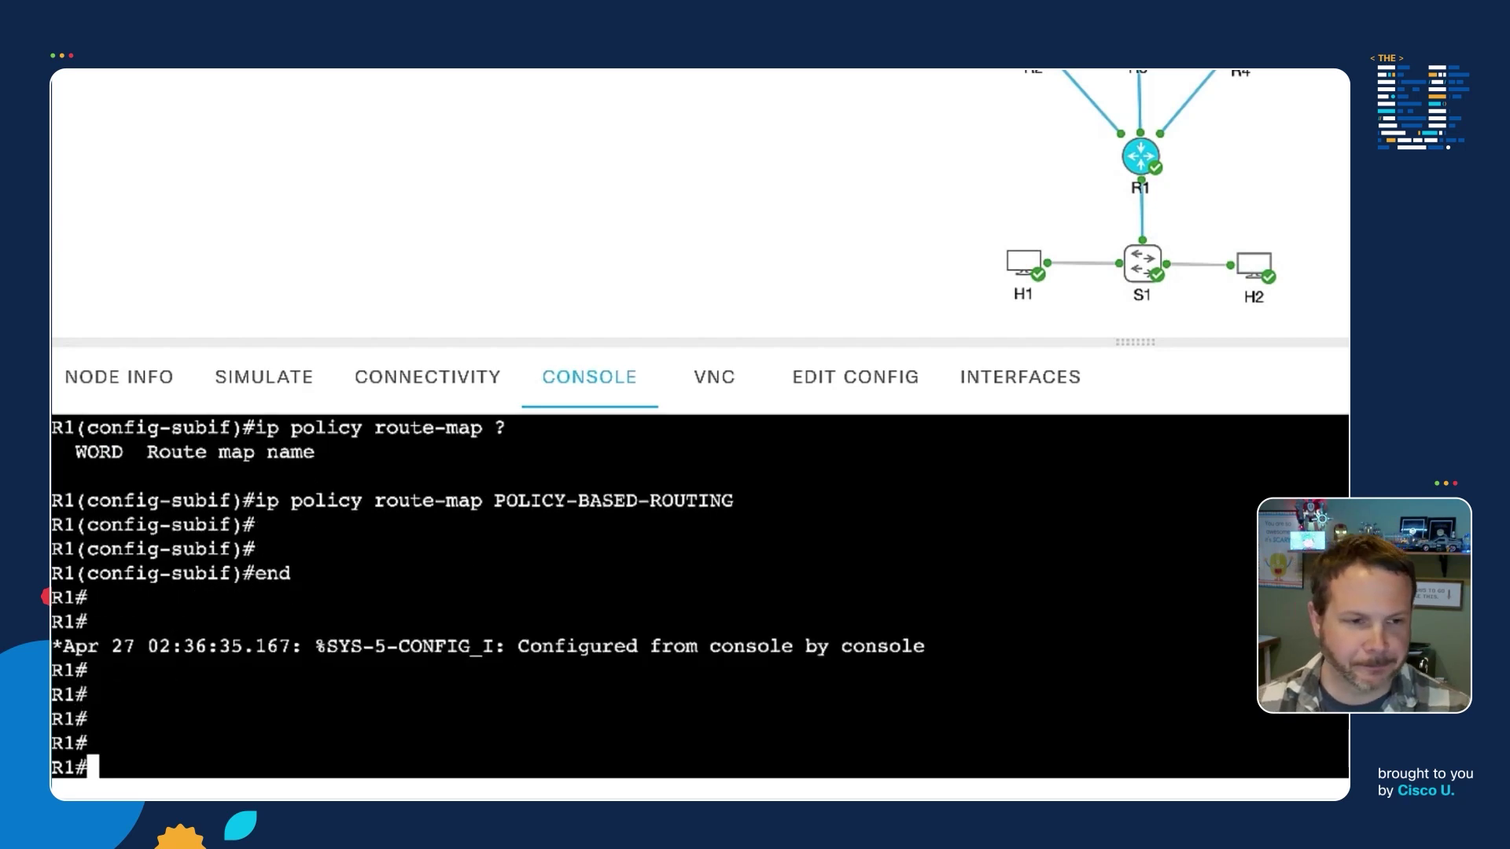
text(;)
key(BackSpace)
text(show )
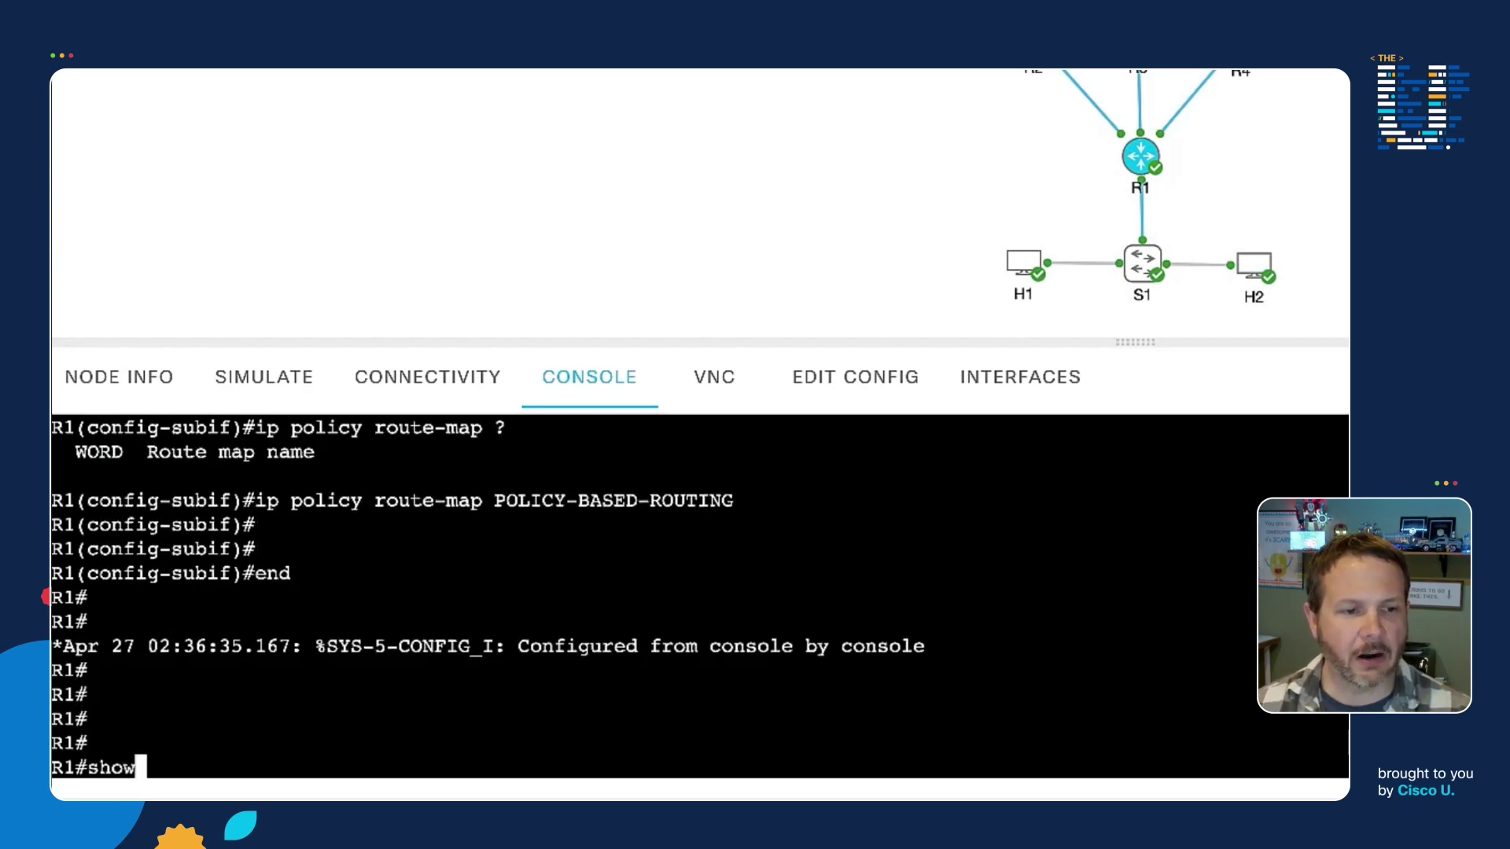
text(ip route)
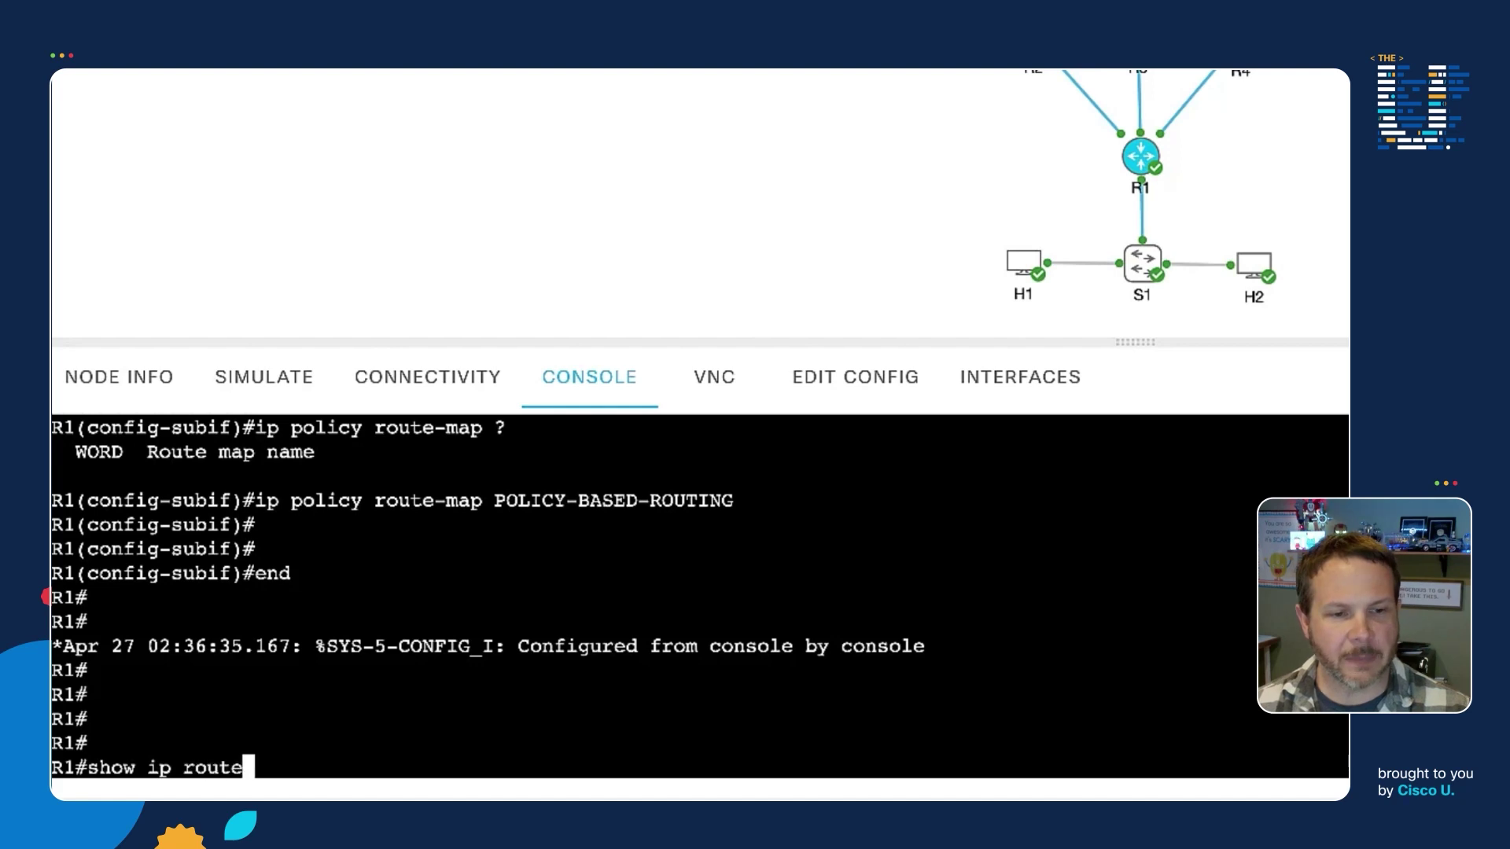
text( 172.16.)
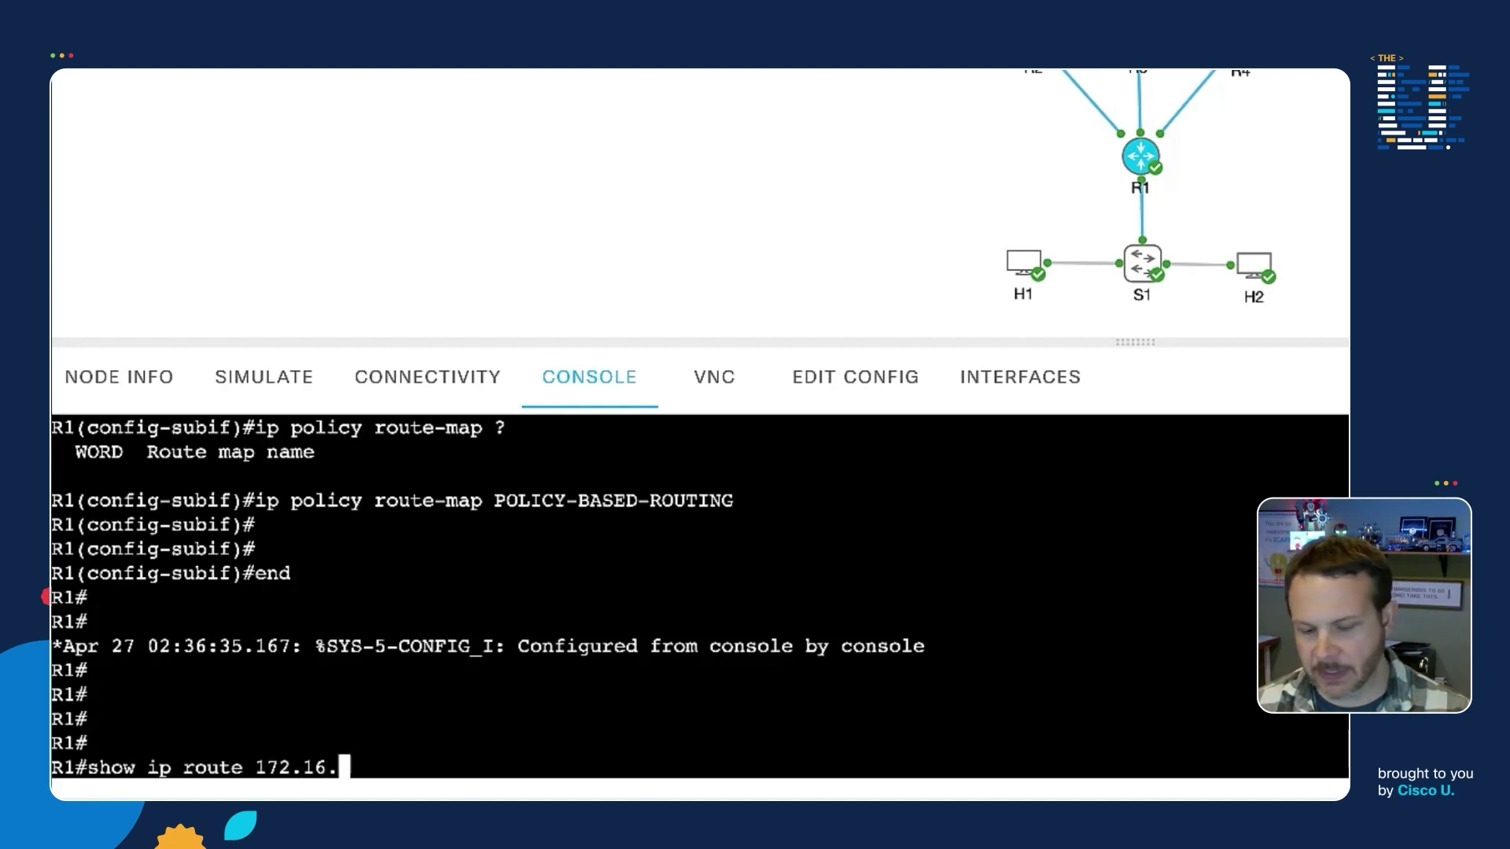
text(10.11)
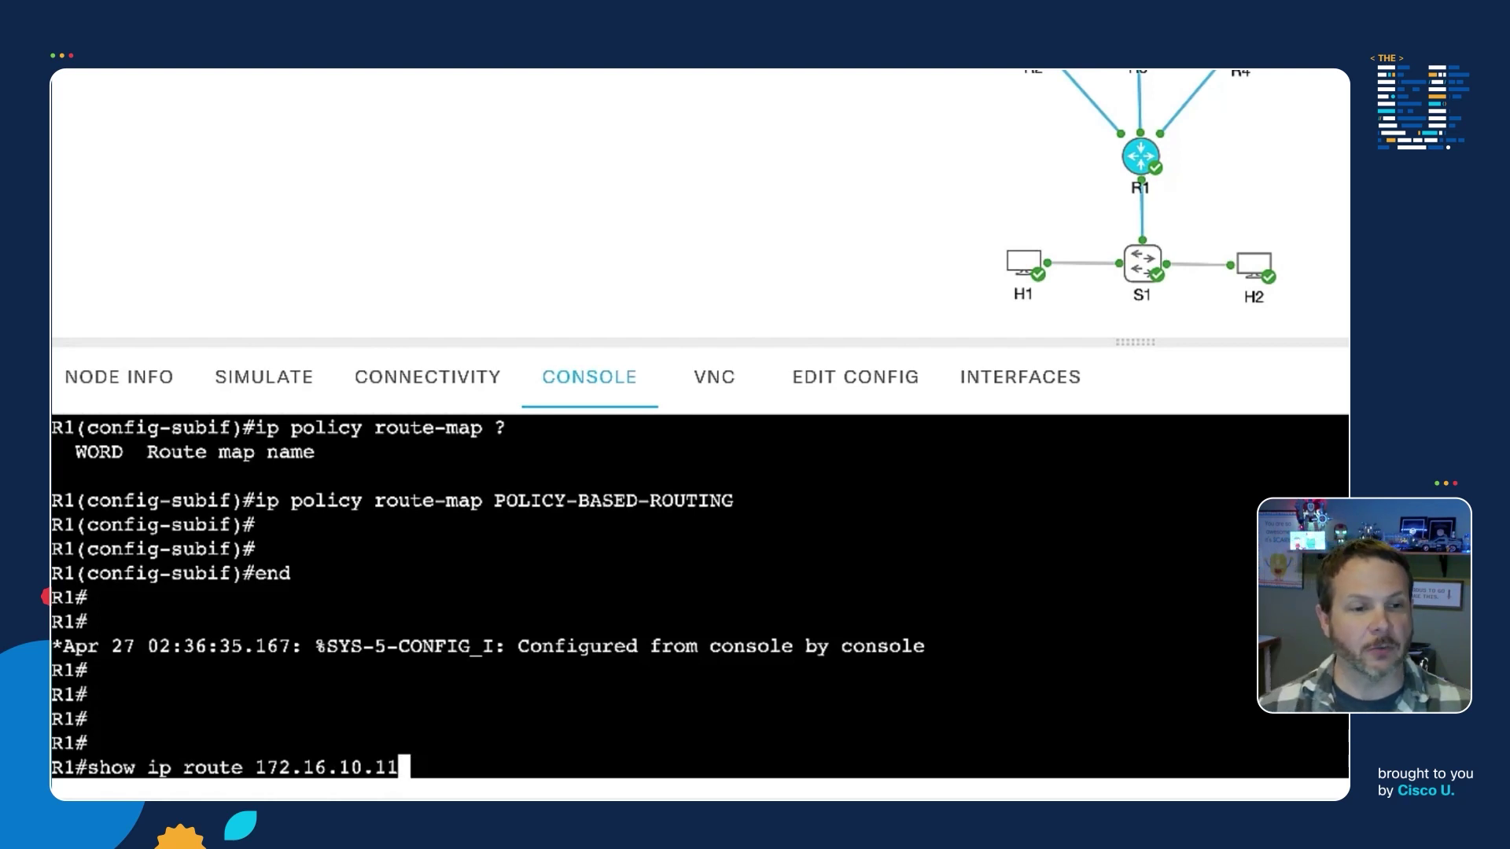
key(Return)
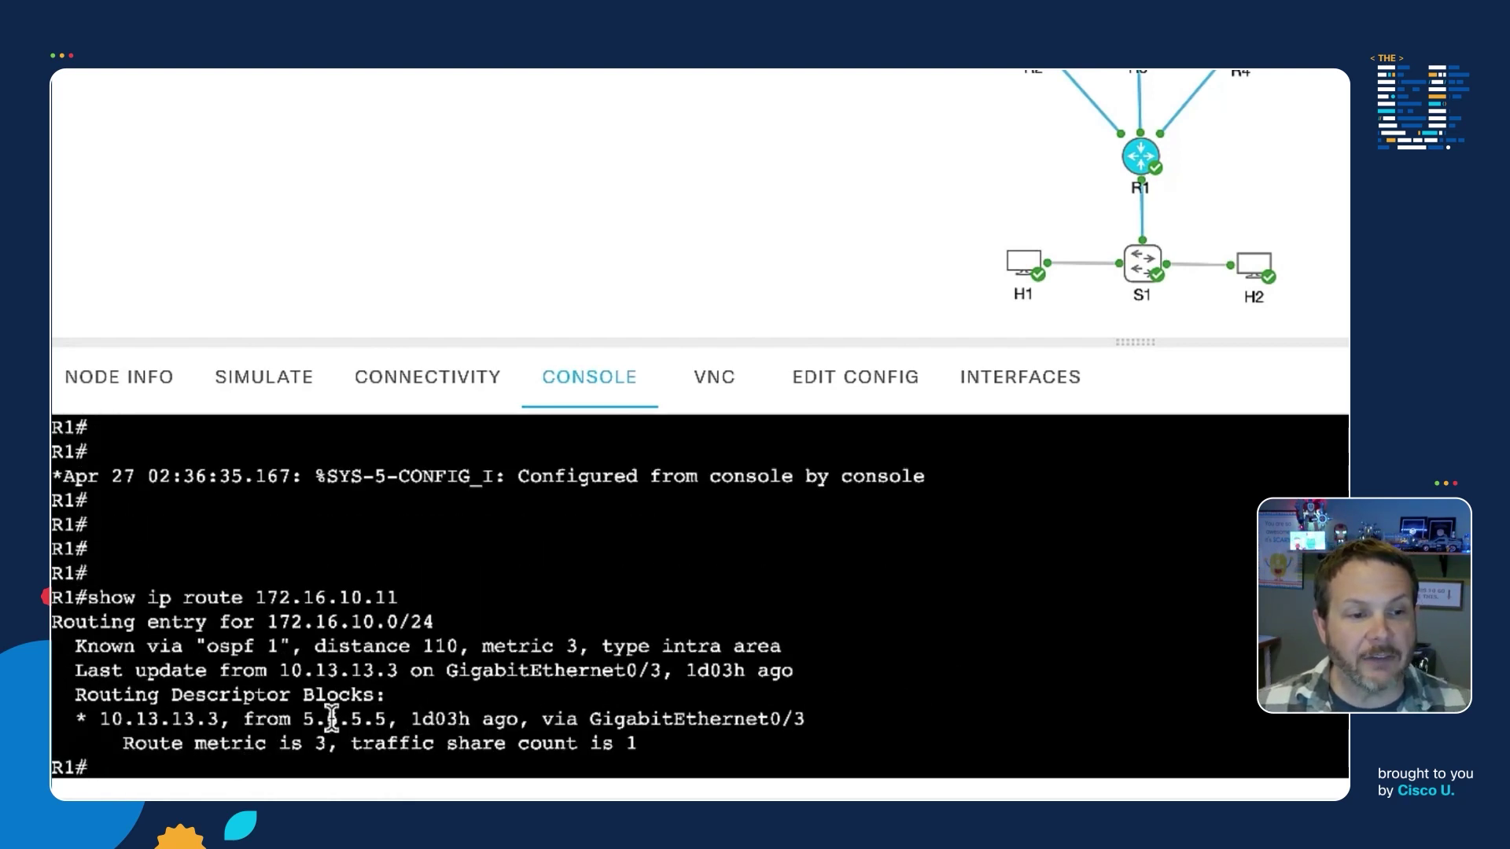
triple_click(200, 718)
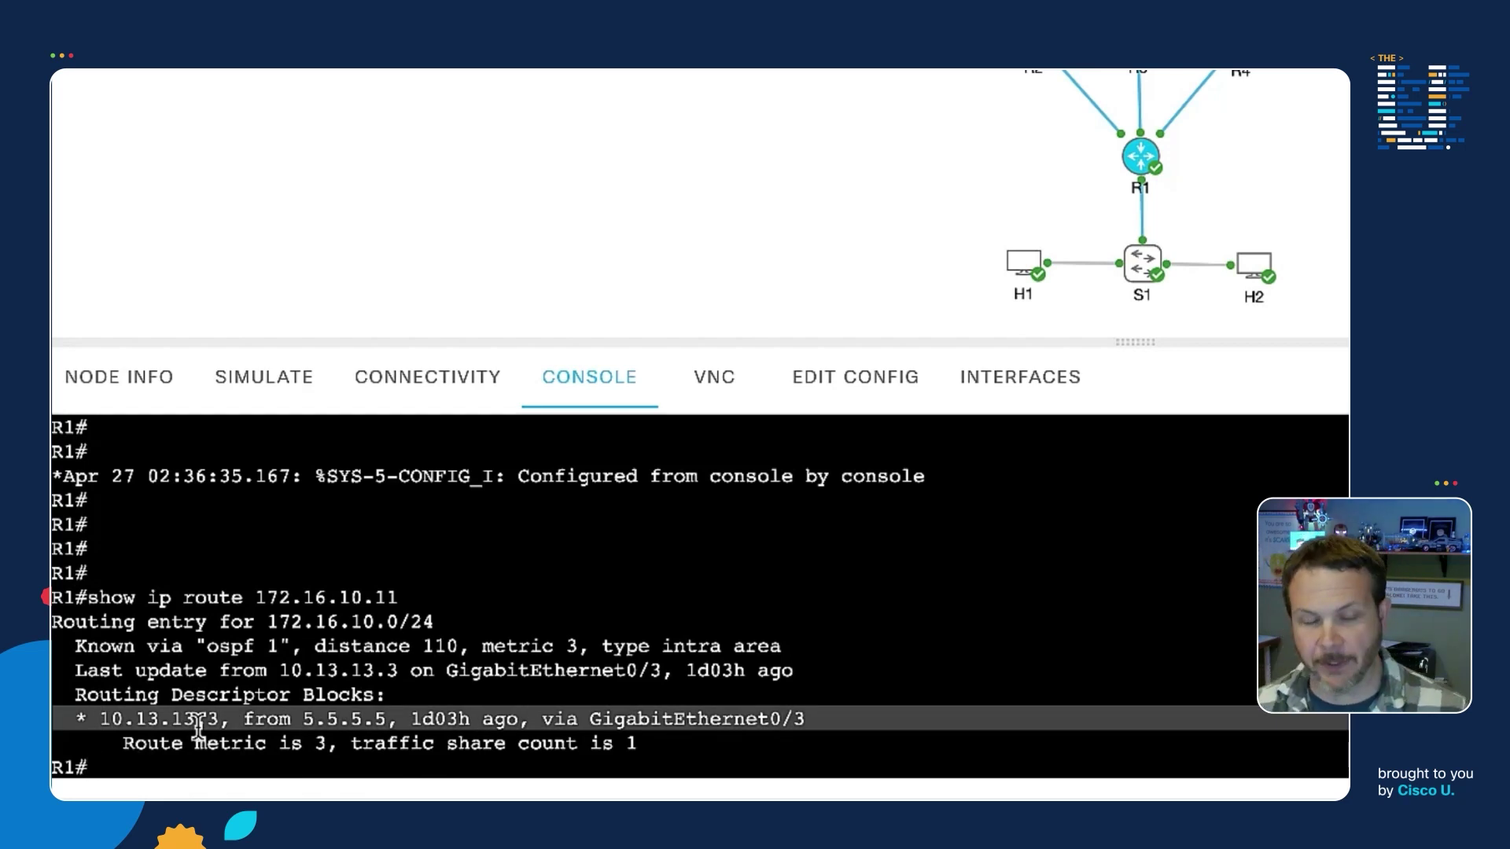
key(Return)
key(Return)
key(Return)
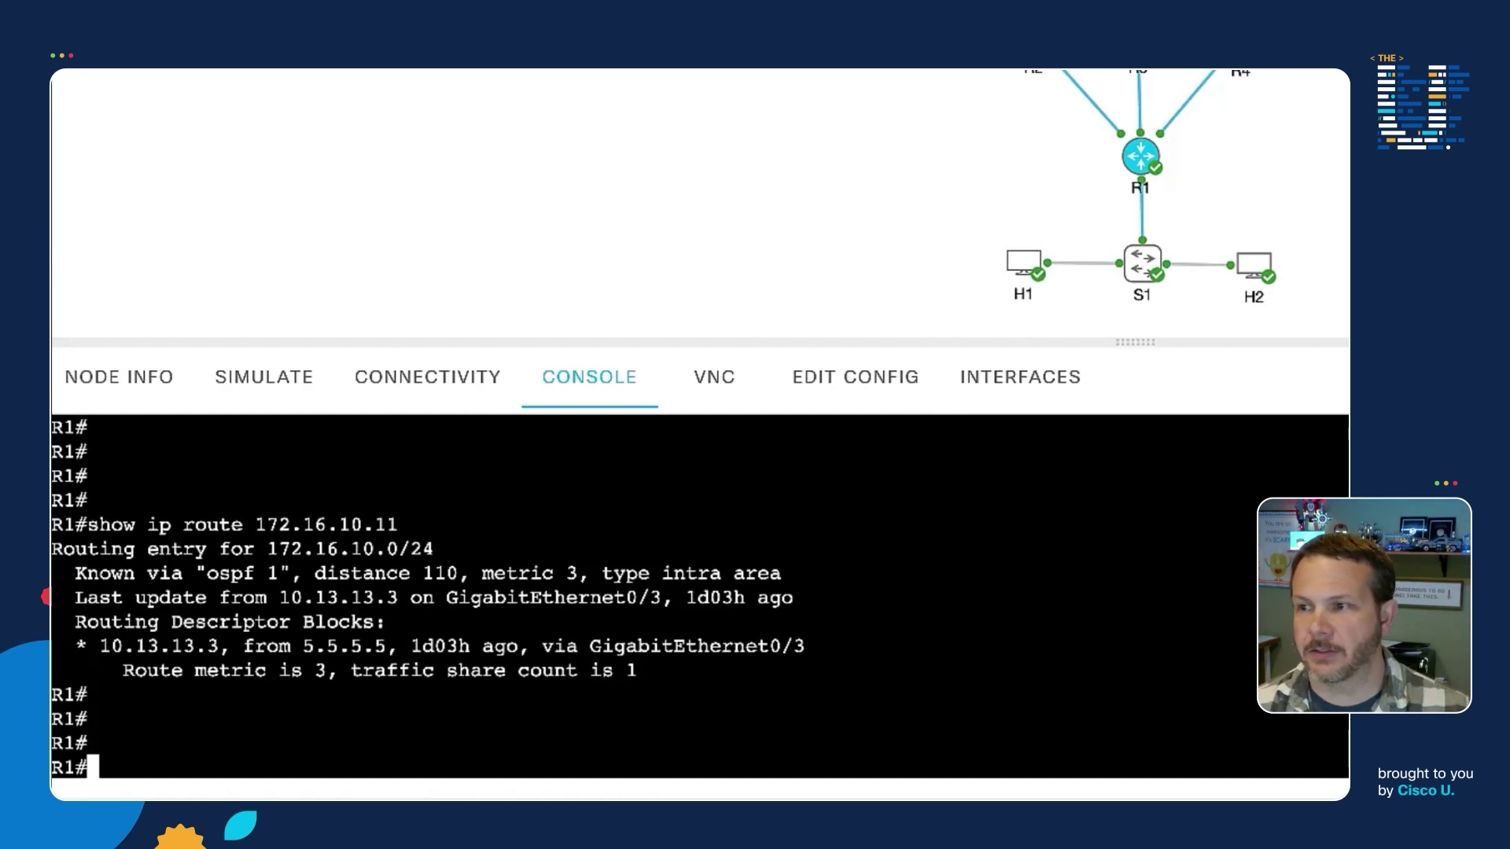
- Run show route-map on R1 and mark the 12-packet, 756-byte policy routing matches line
text(show rout)
key(Tab)
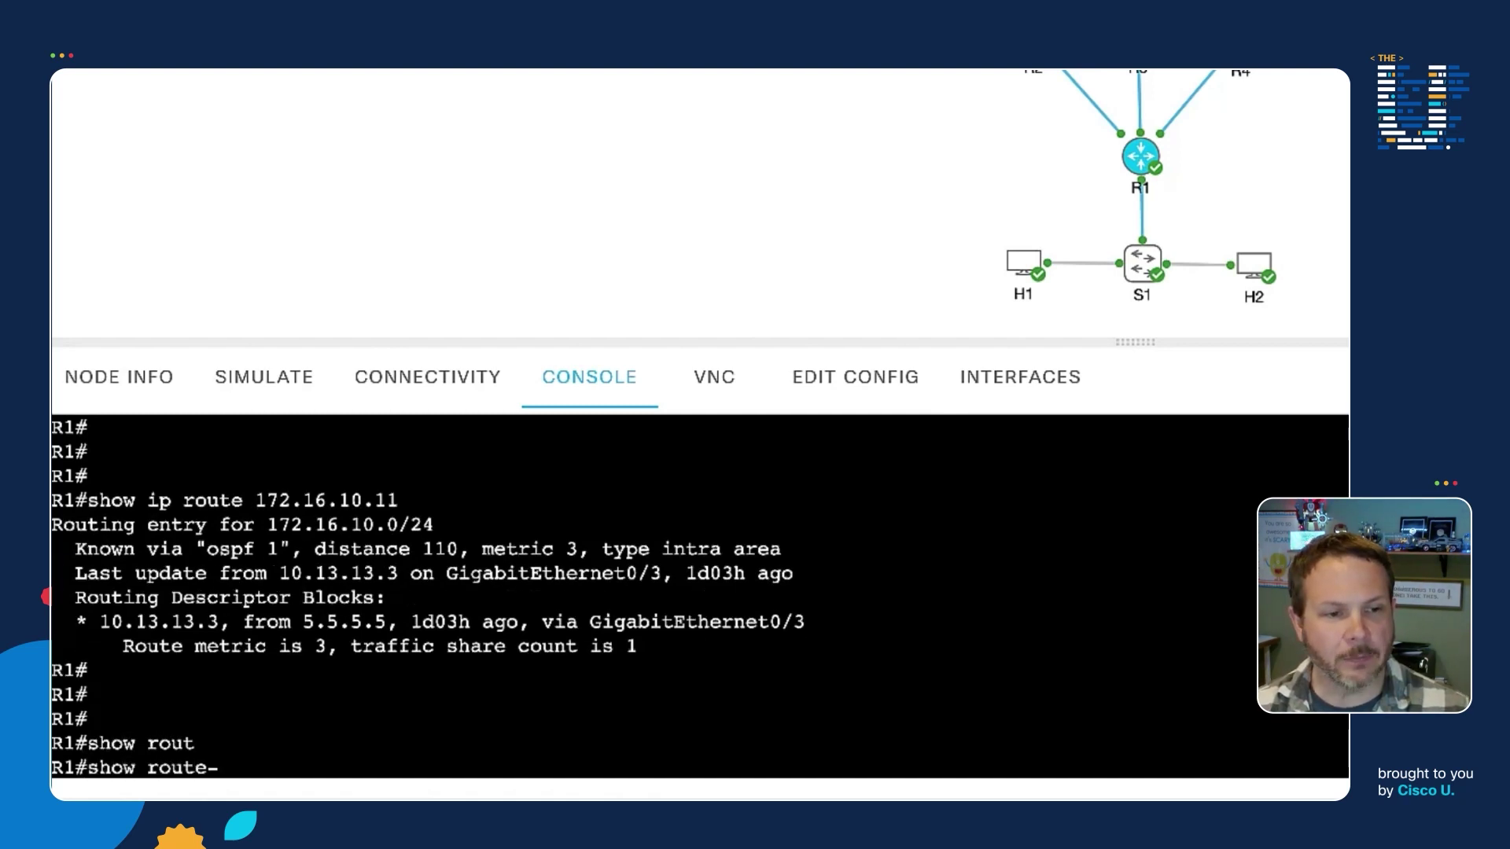
text(m)
key(Tab)
key(Return)
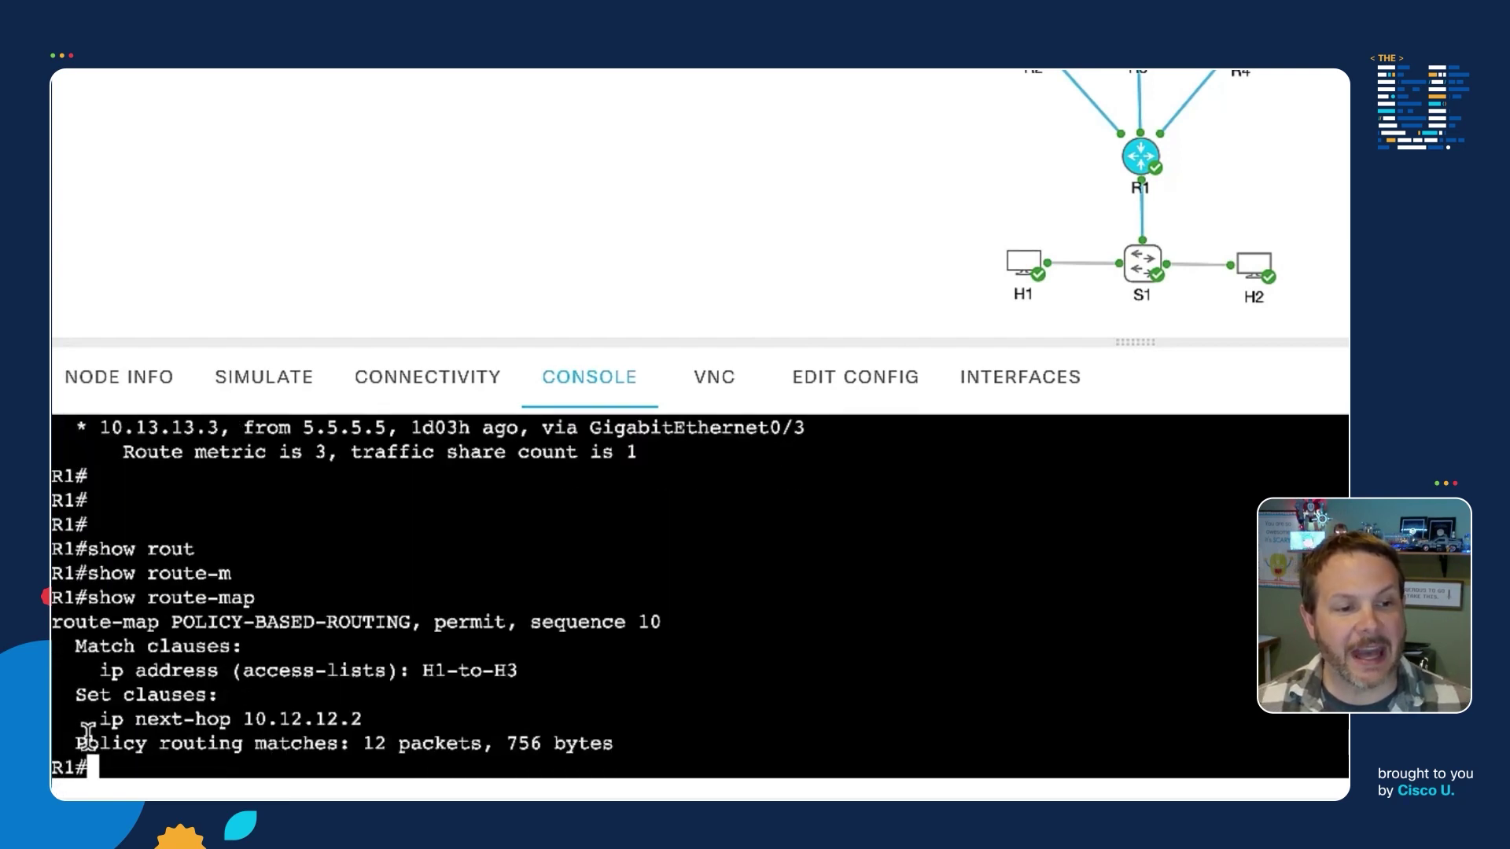
drag(75, 736, 612, 735)
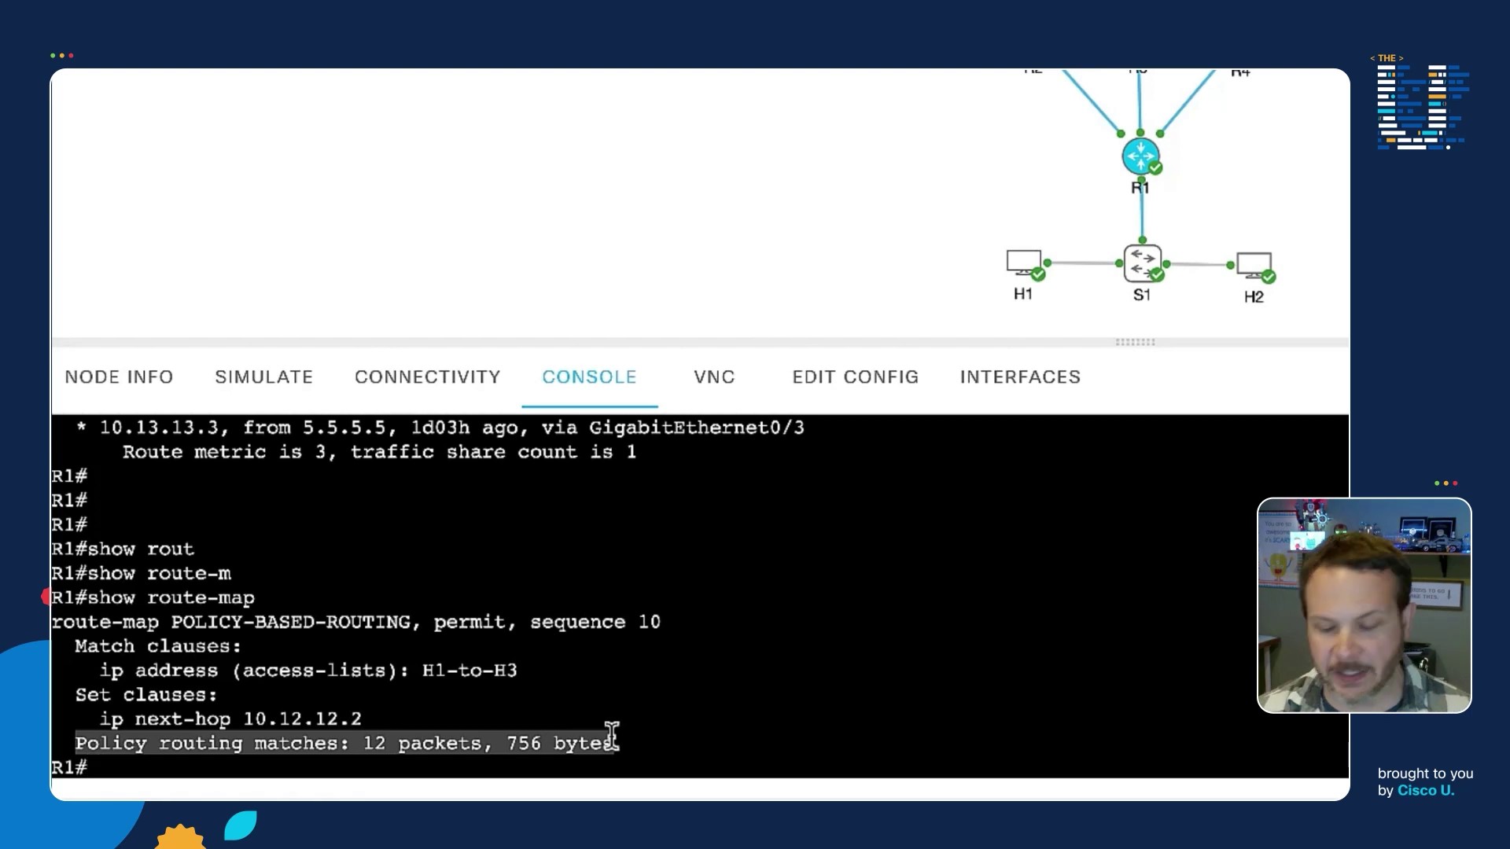
key(Return)
key(Return)
key(Return)
key(Return)
key(Return)
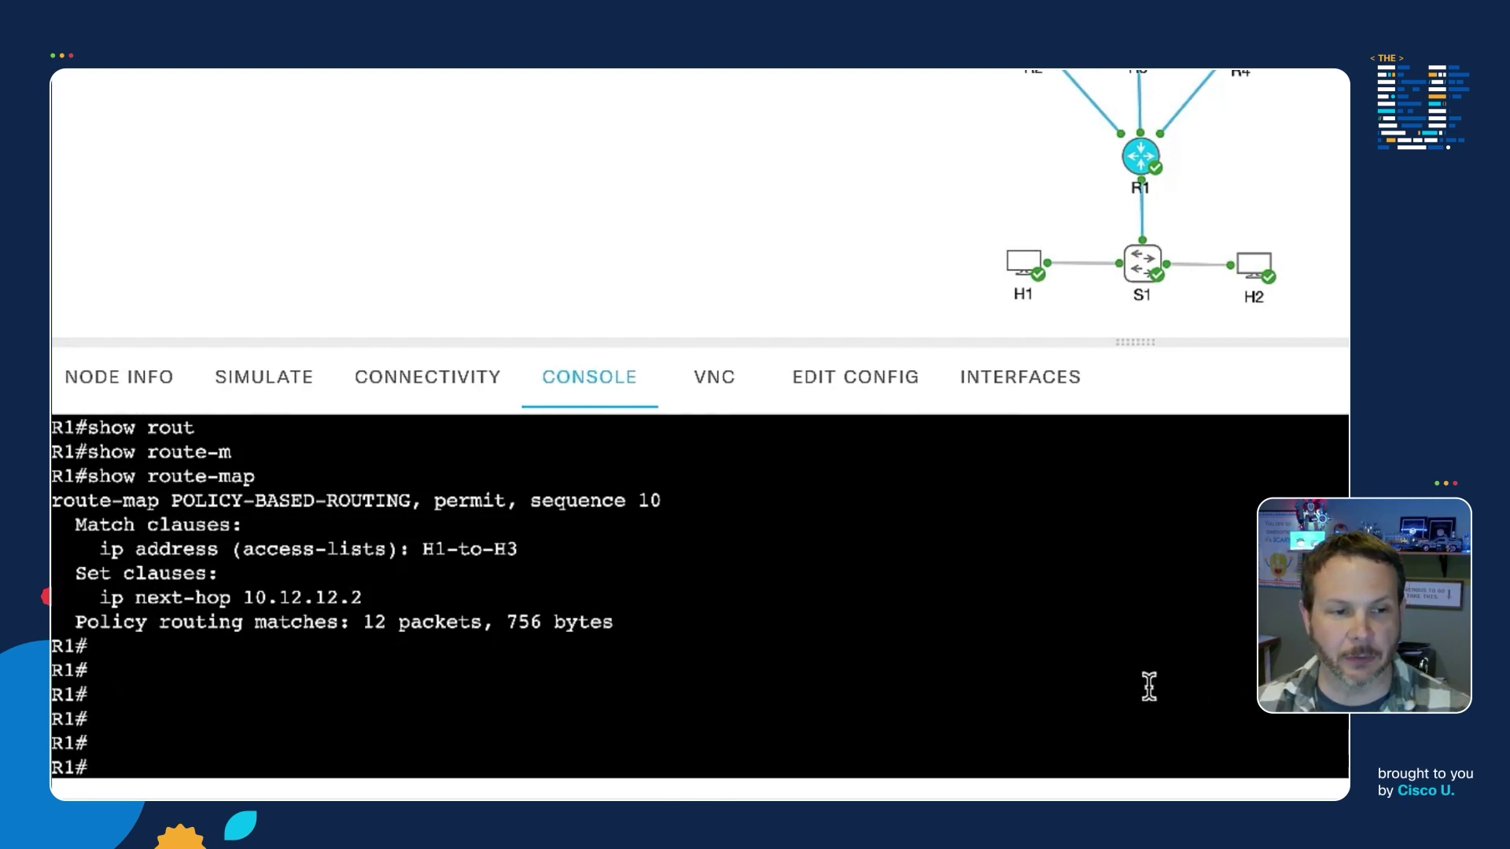
- Enable debug ip policy on R1
text(debu)
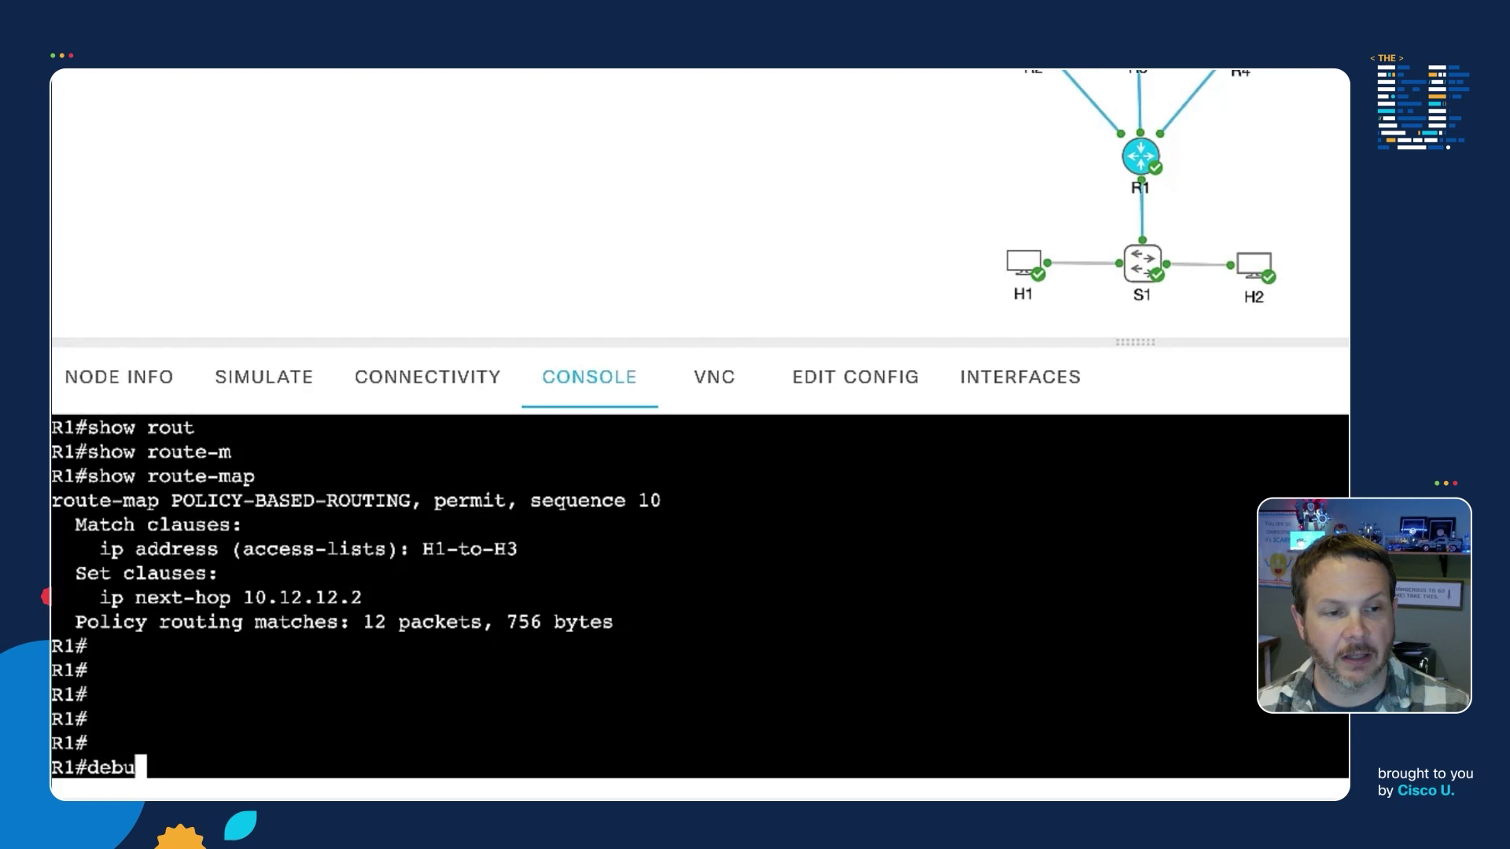
text(g ip policy)
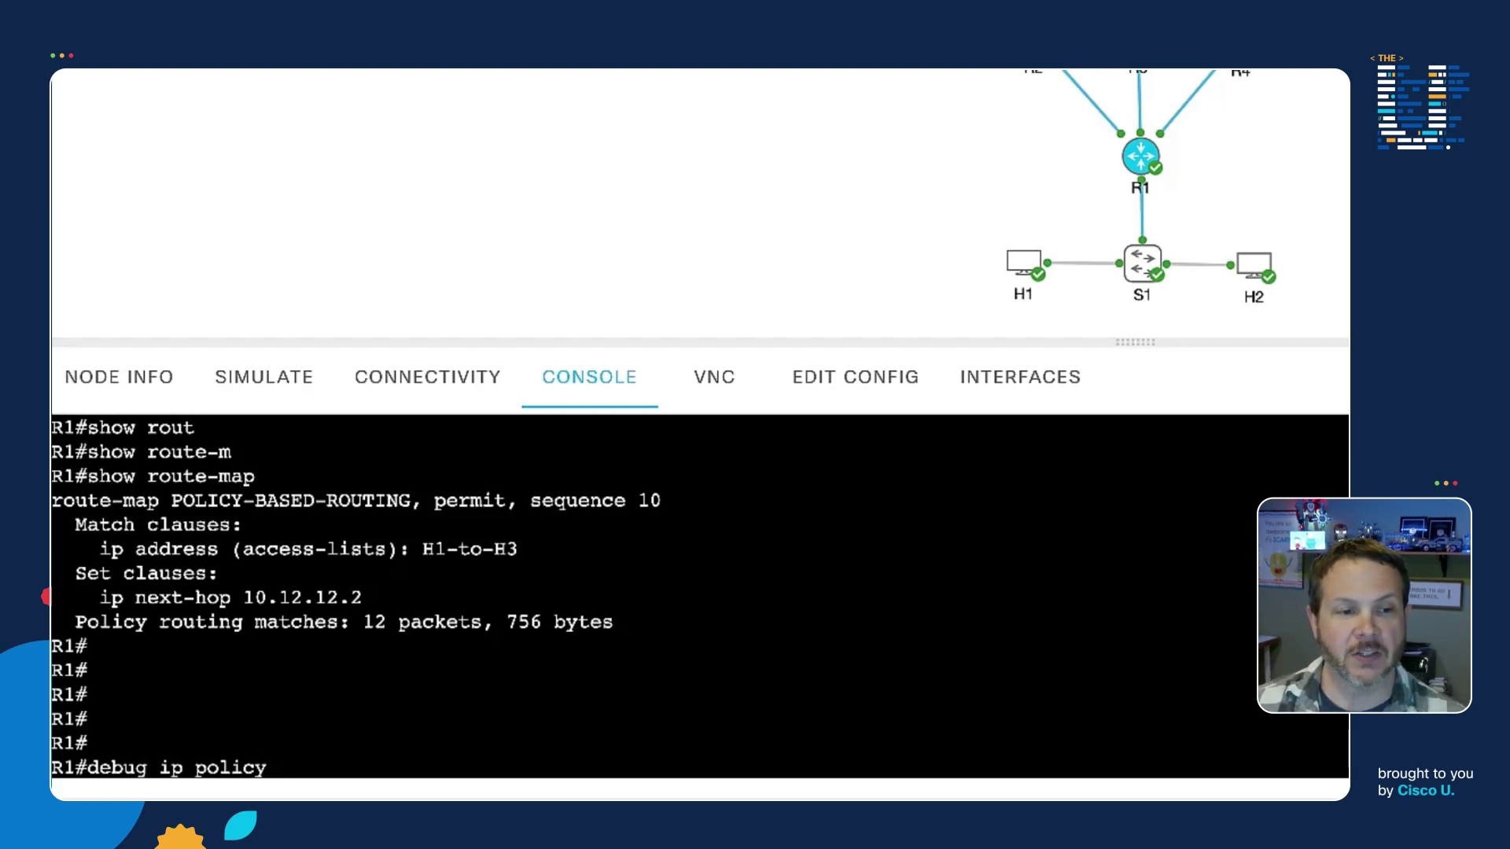
key(Return)
key(Return)
key(Return)
key(Return)
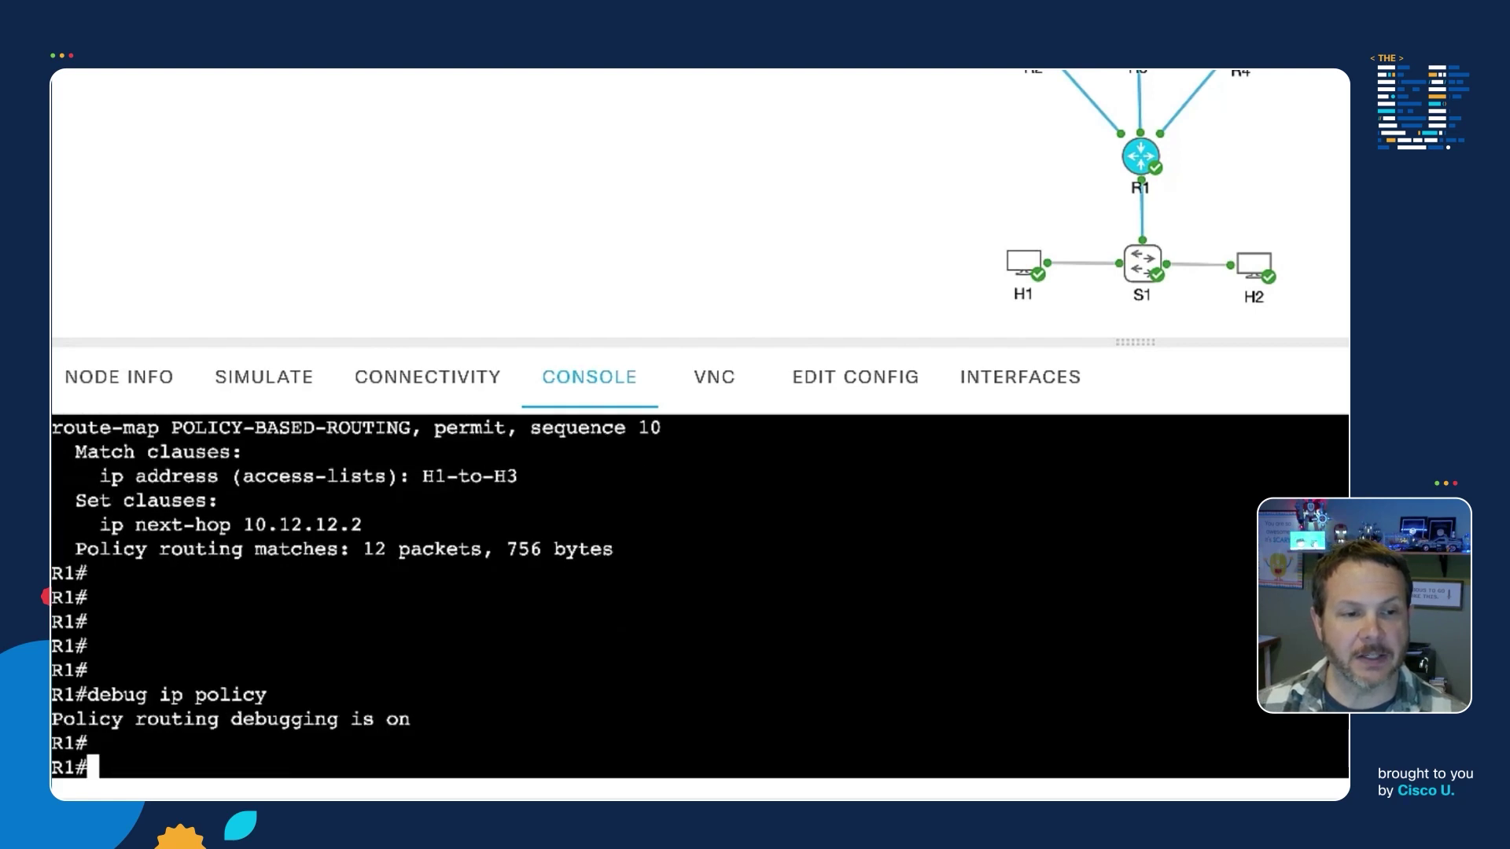
- From H1's console, run 'ping -c 1 172.16.10.11' to send a single ping
mouse_move(1027, 275)
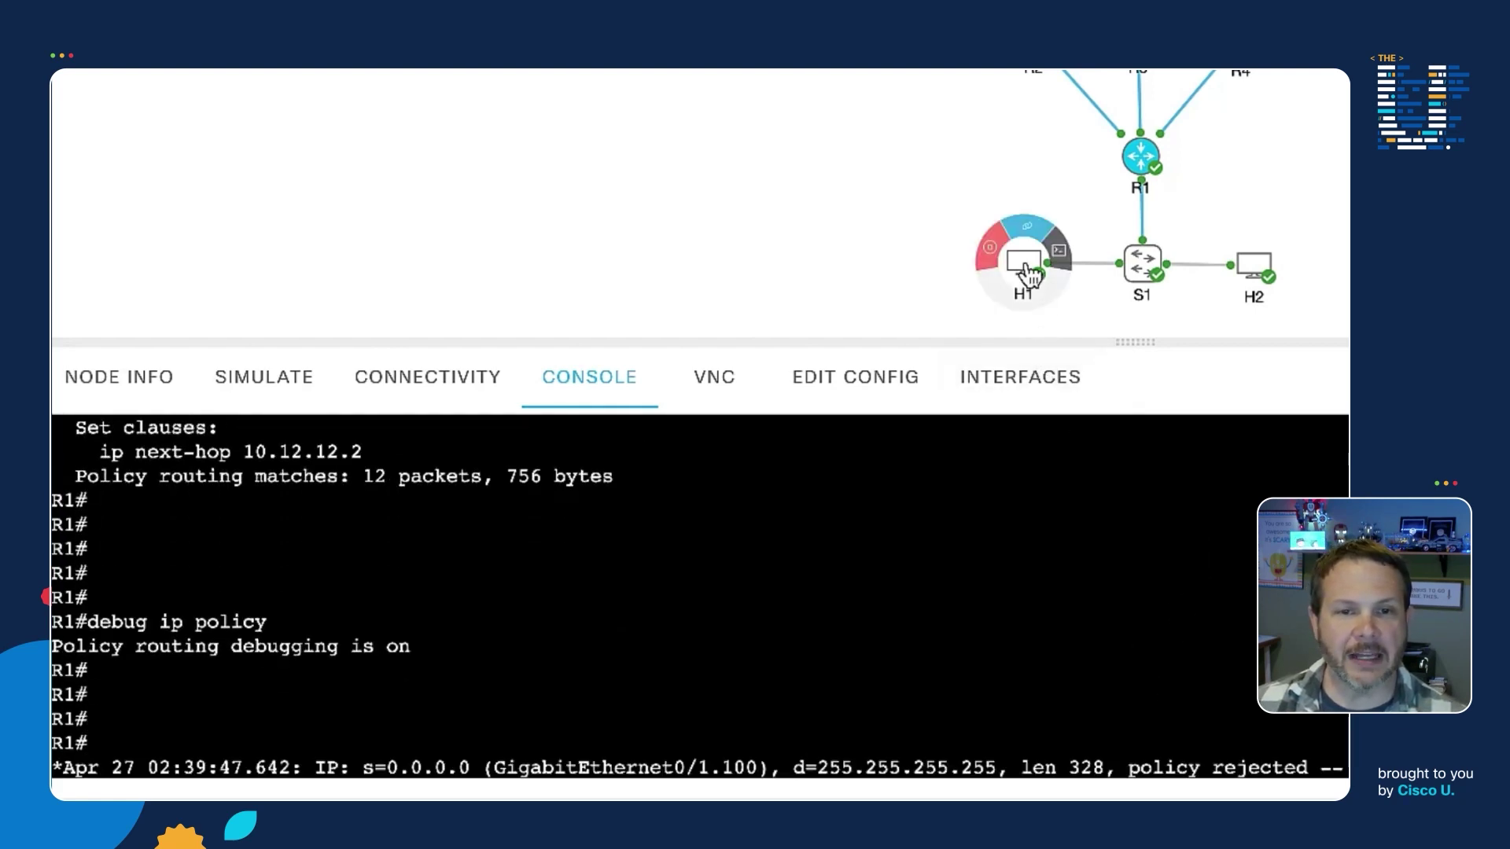
key(Return)
key(Return)
key(Return)
mouse_move(1027, 275)
mouse_down()
mouse_move(1046, 338)
mouse_move(1017, 253)
mouse_up()
click(1017, 254)
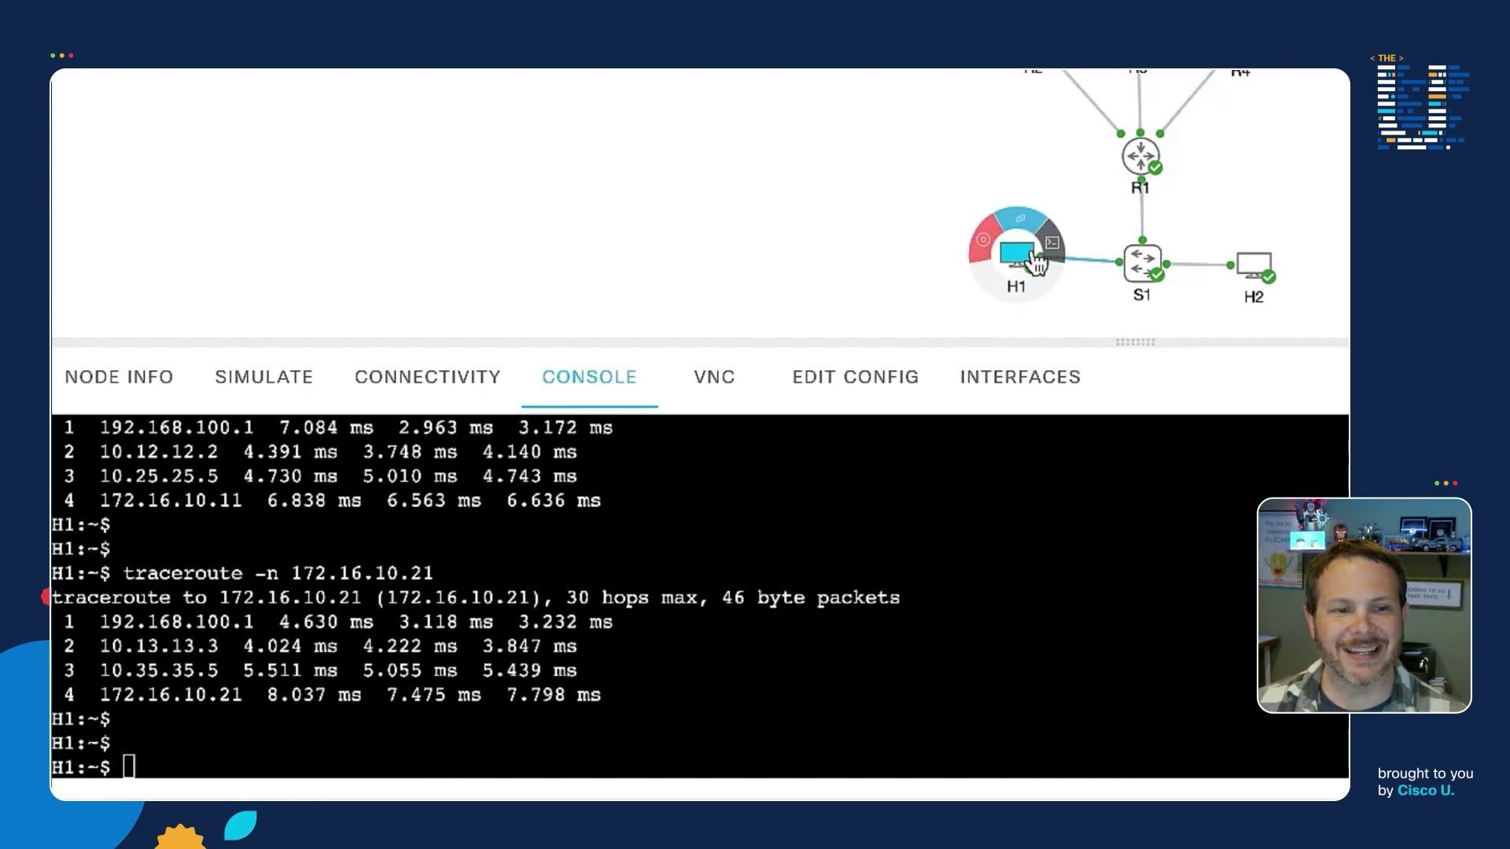
key(Return)
key(Return)
key(Return)
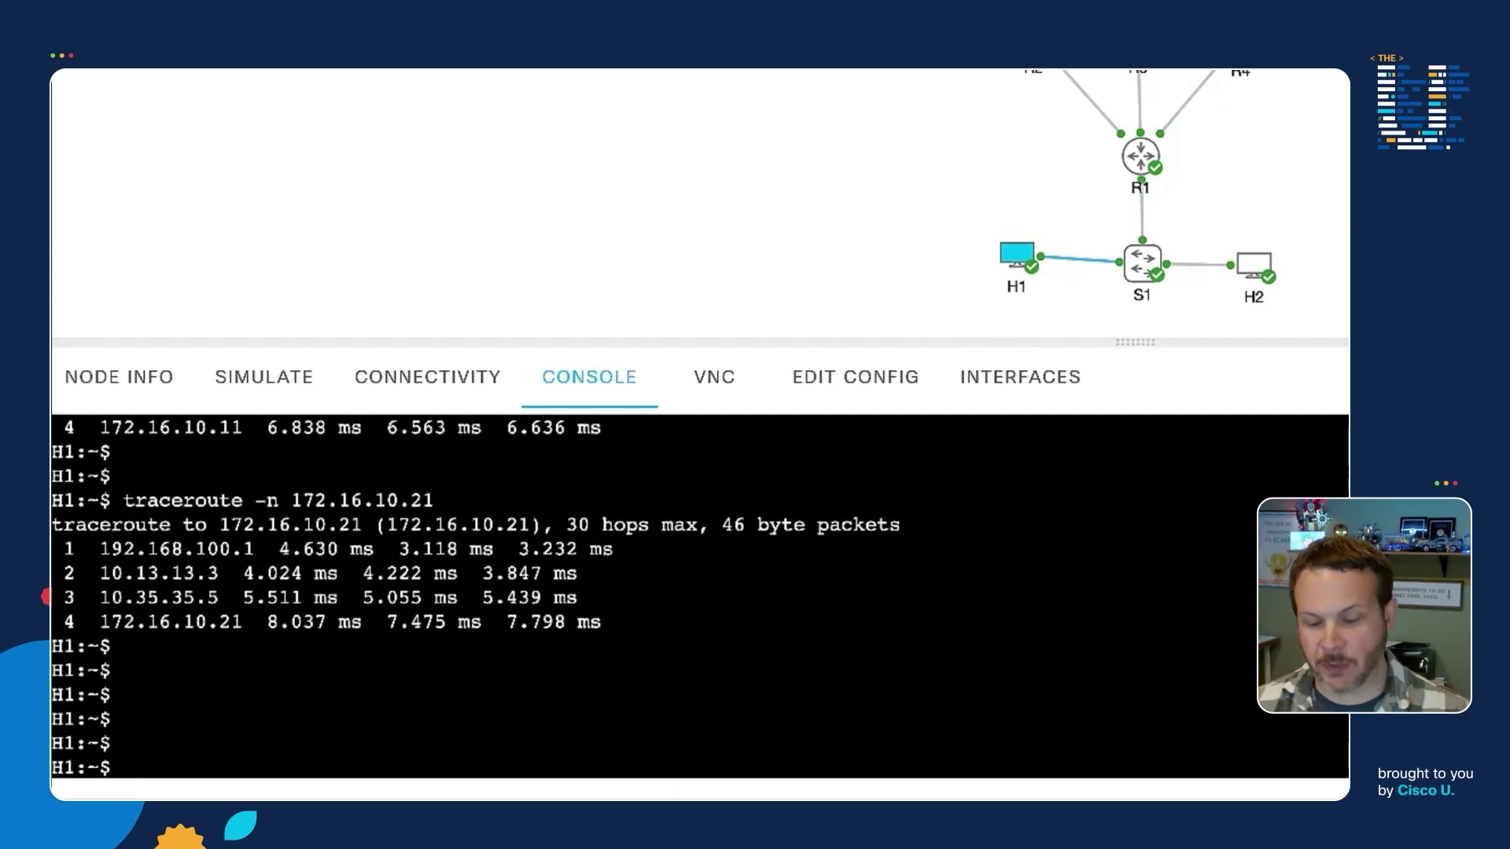
text(ping )
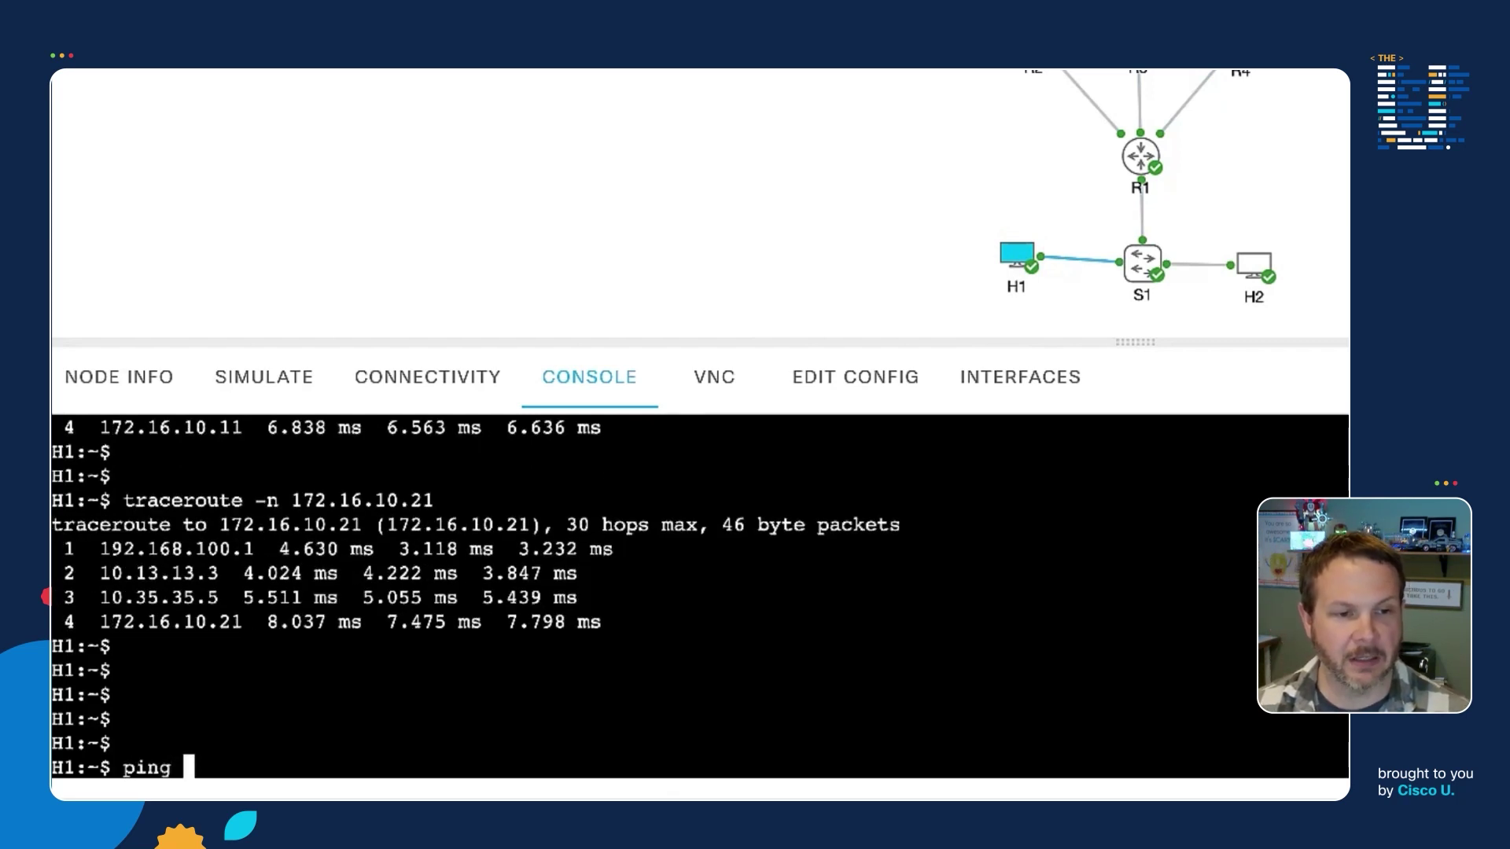
text(-c 1 172.1)
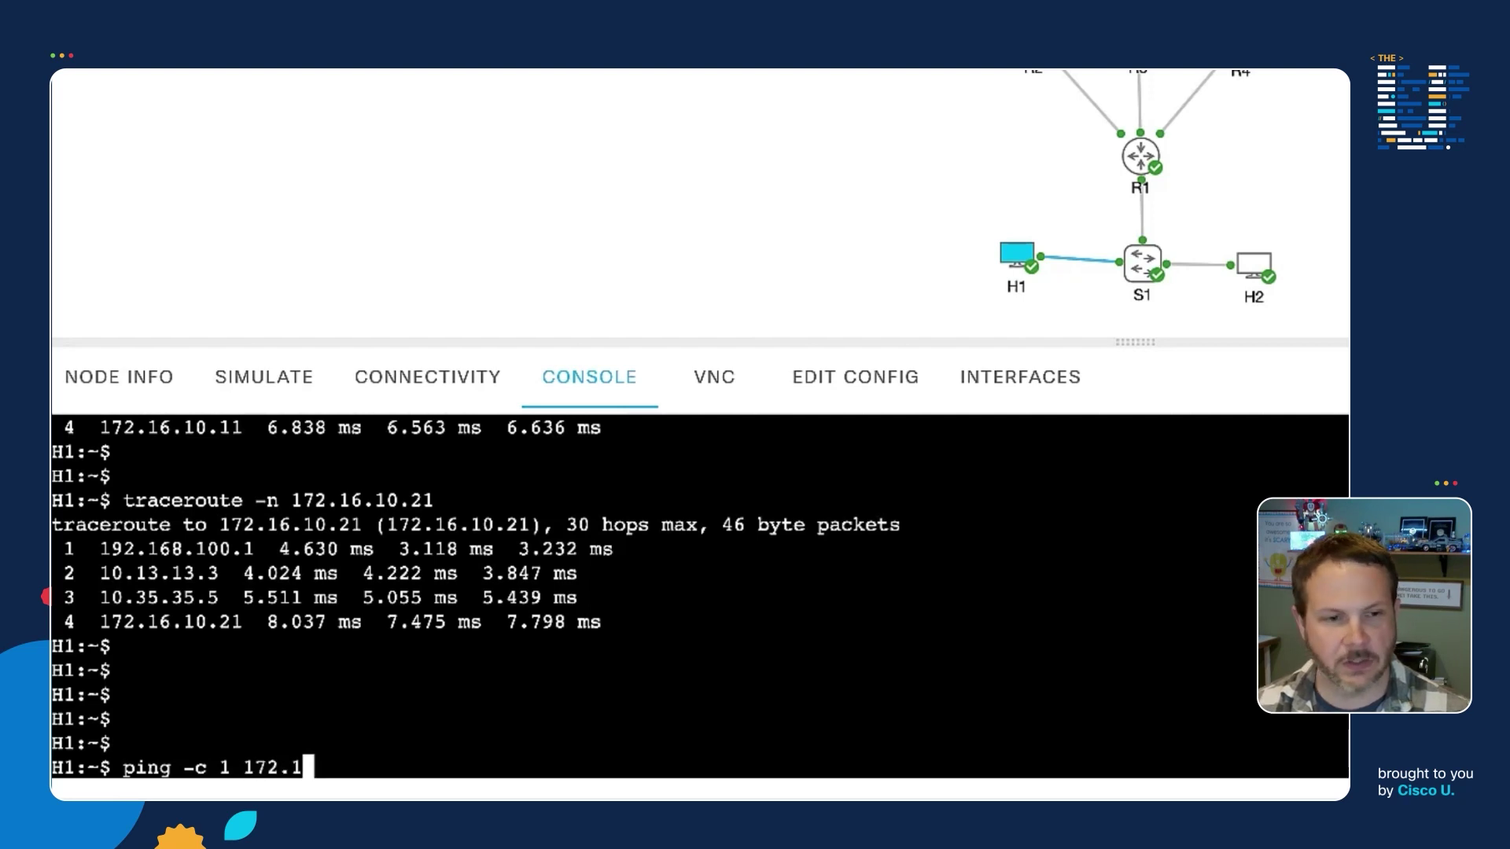
text(6.10.)
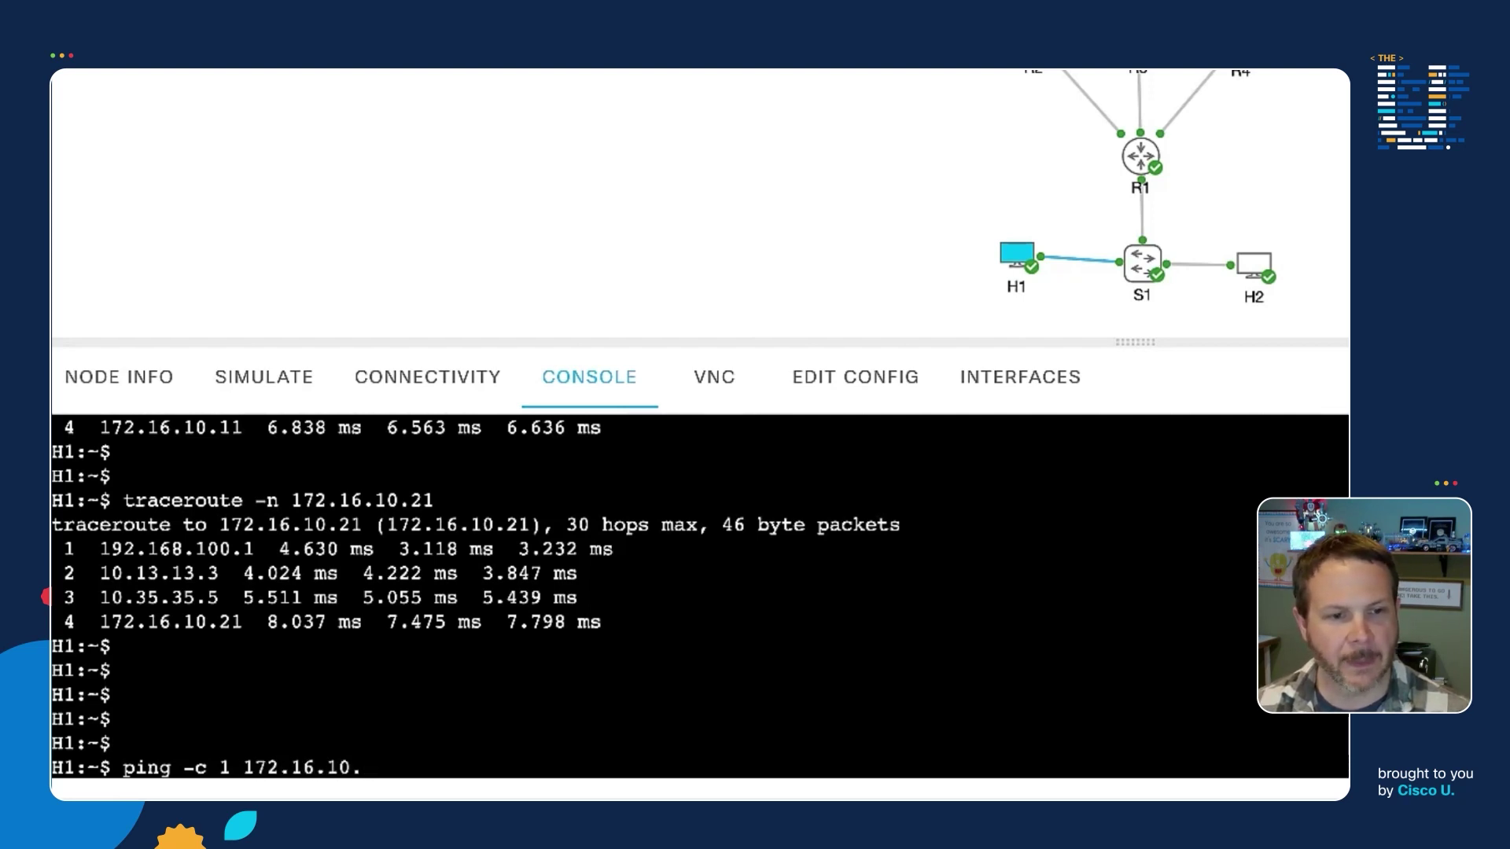
text(11)
key(Return)
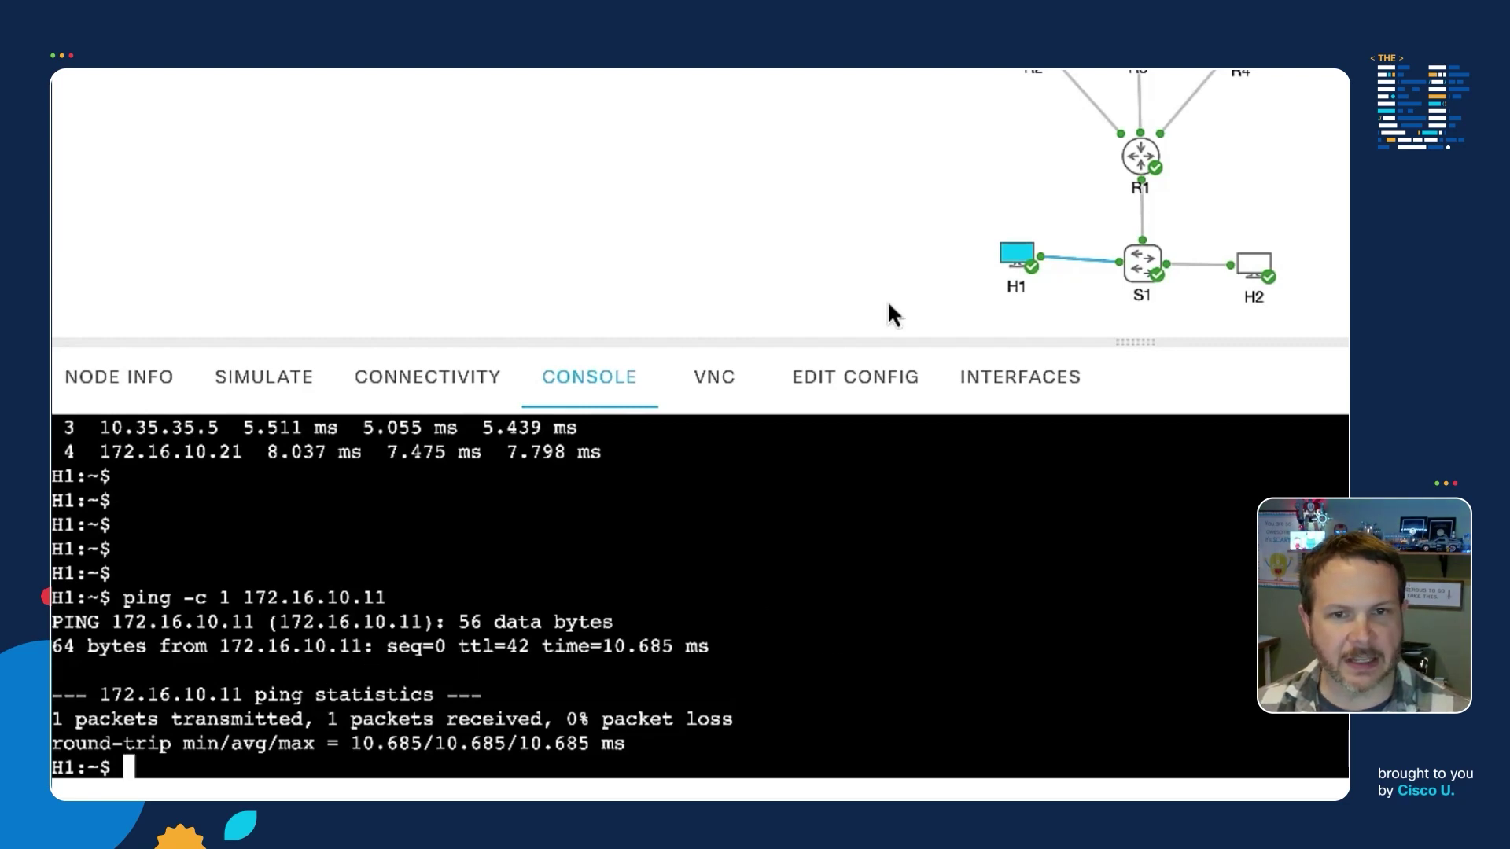
- In R1's debug output, highlight the FIB policy match, PBR Counted and FIB policy routed lines
mouse_move(1133, 157)
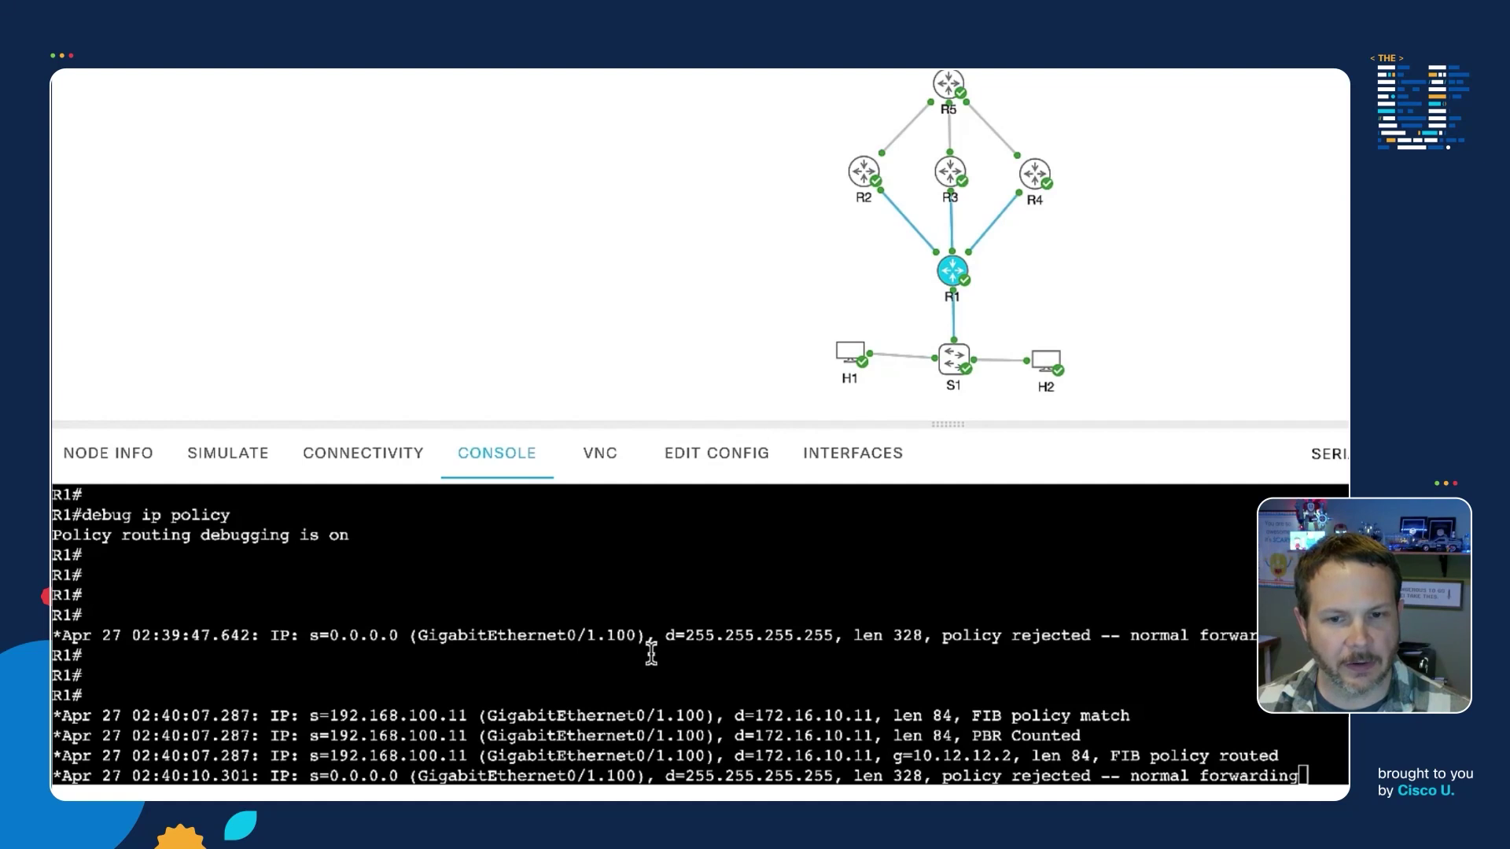
scroll(649, 668, up, 1)
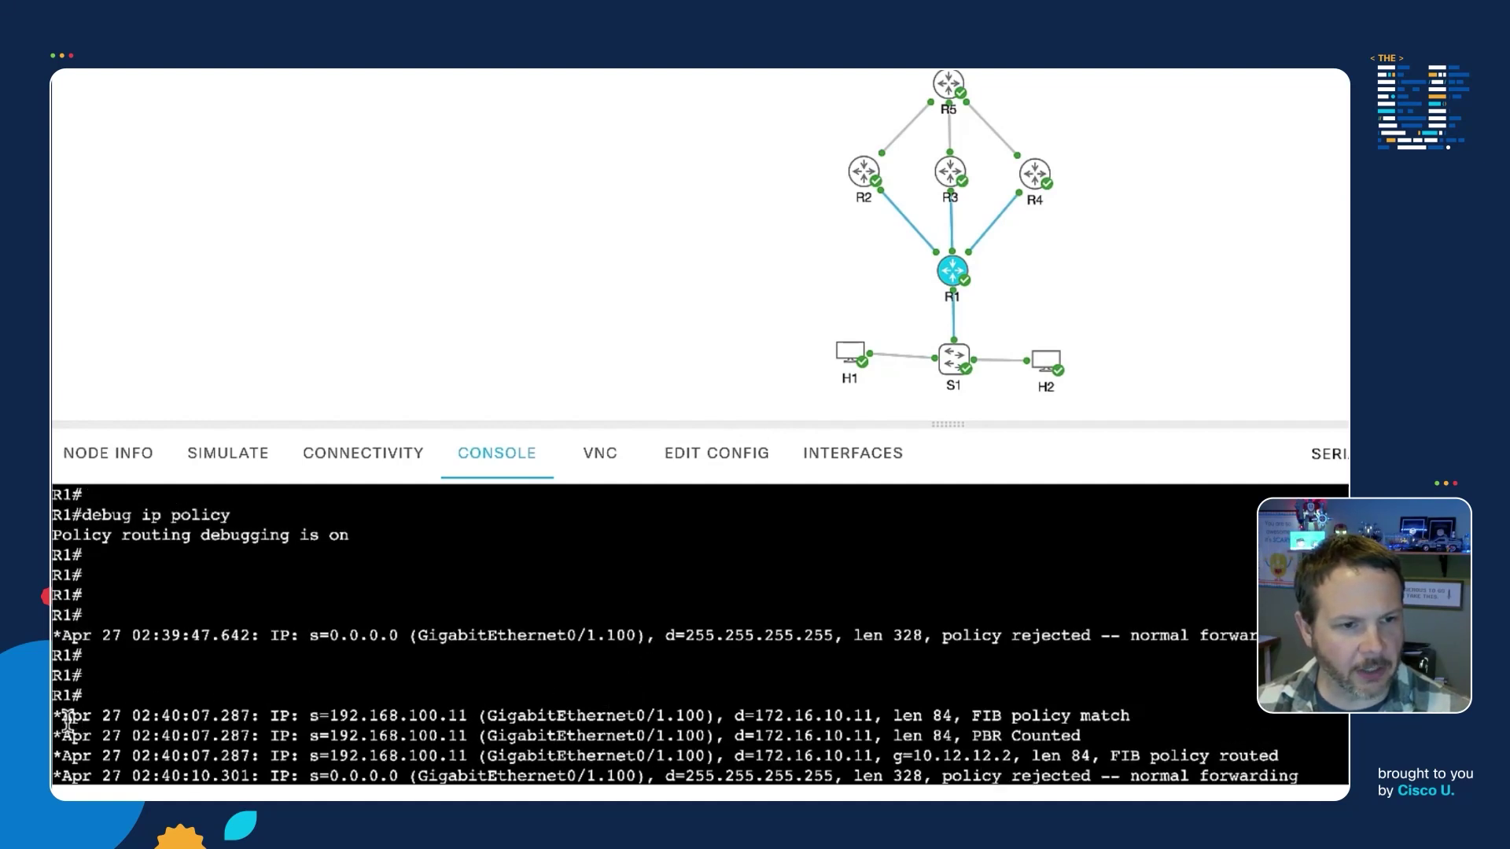
drag(55, 716, 1129, 716)
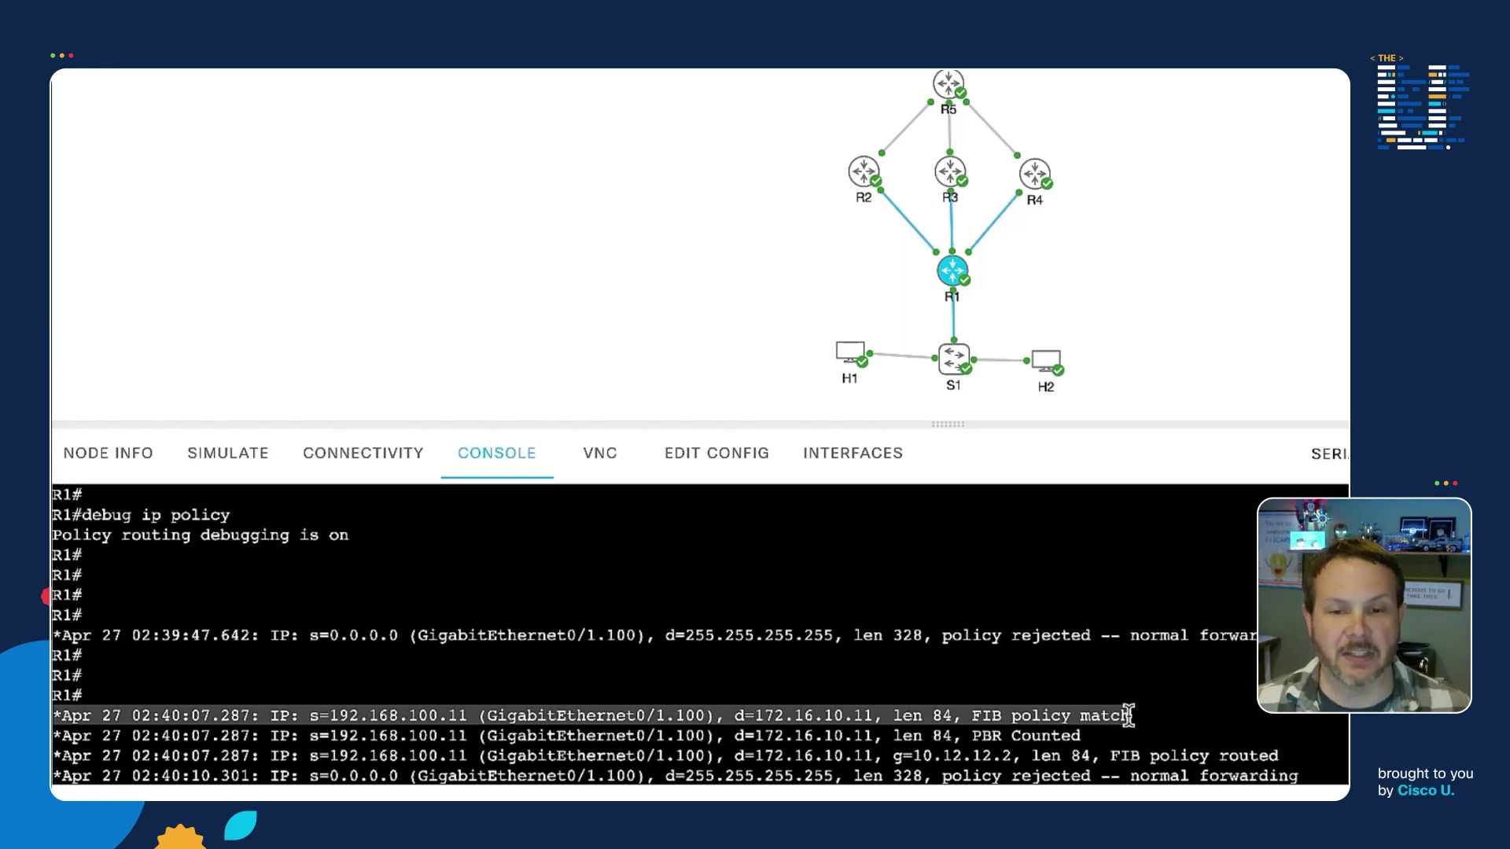
click(1087, 737)
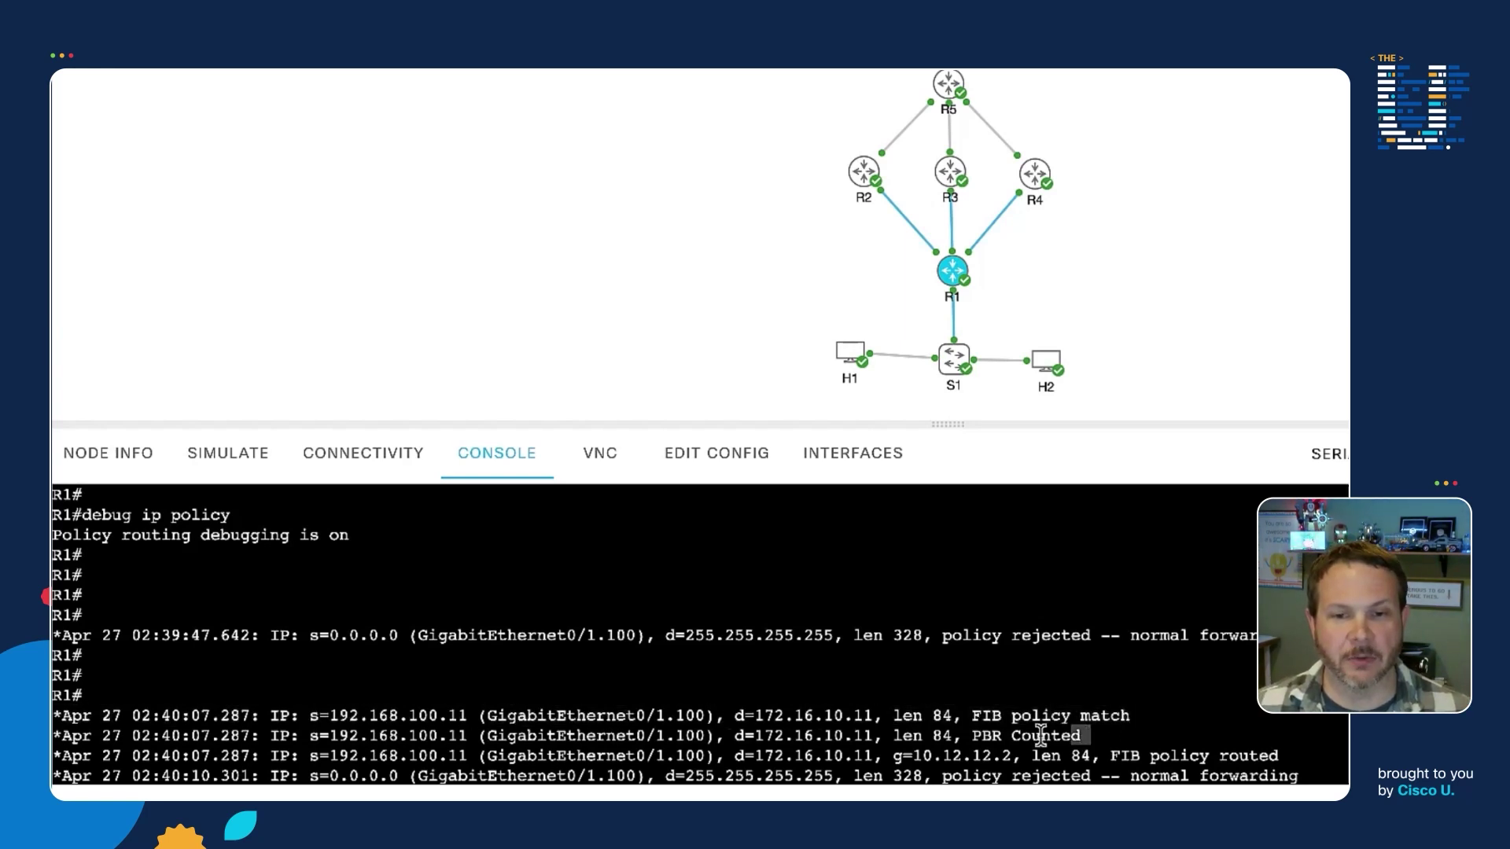
drag(1041, 736, 890, 737)
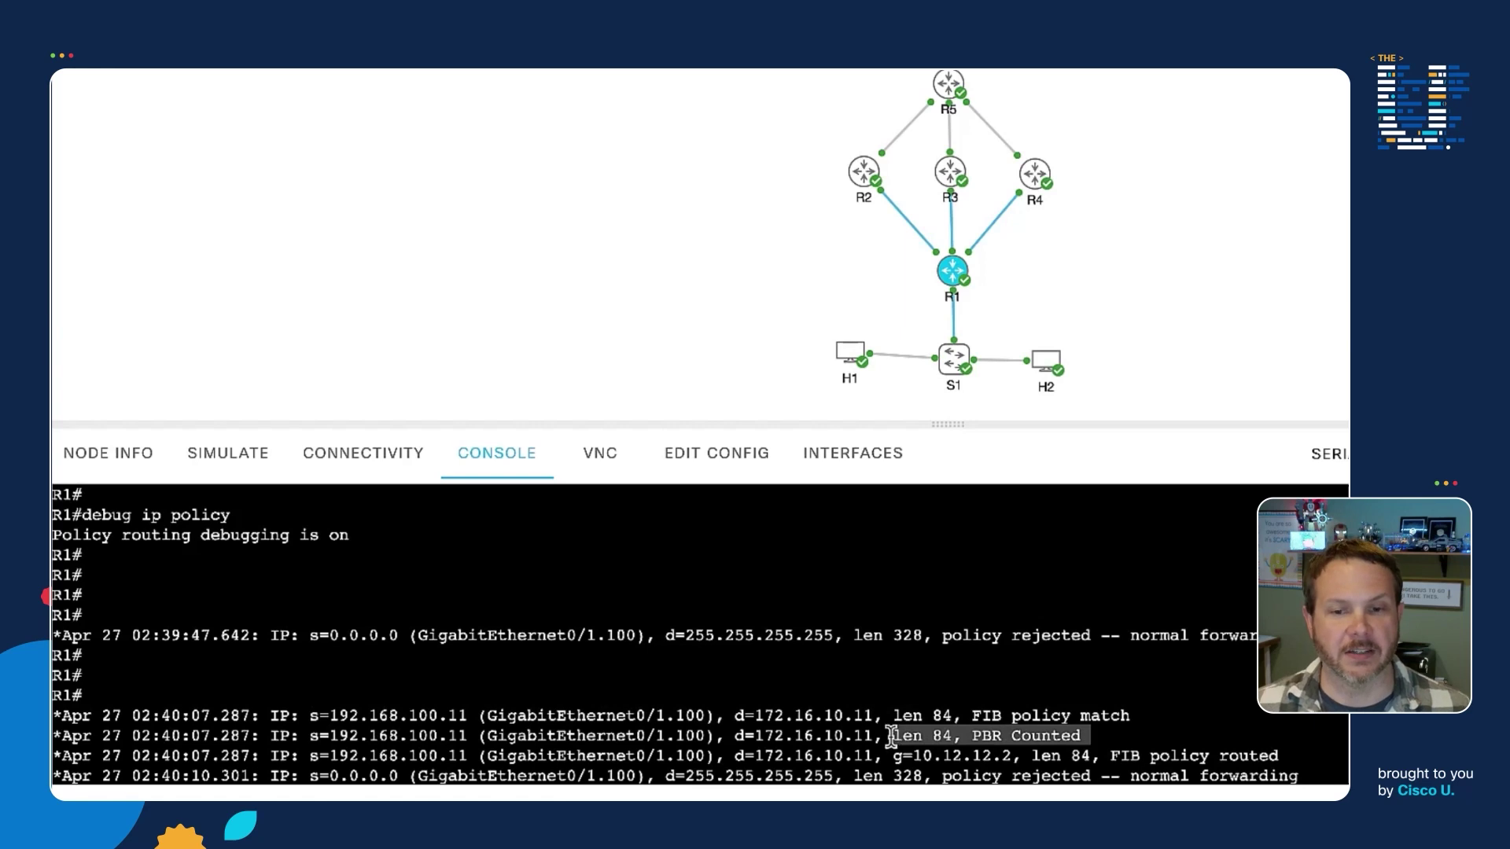
triple_click(887, 755)
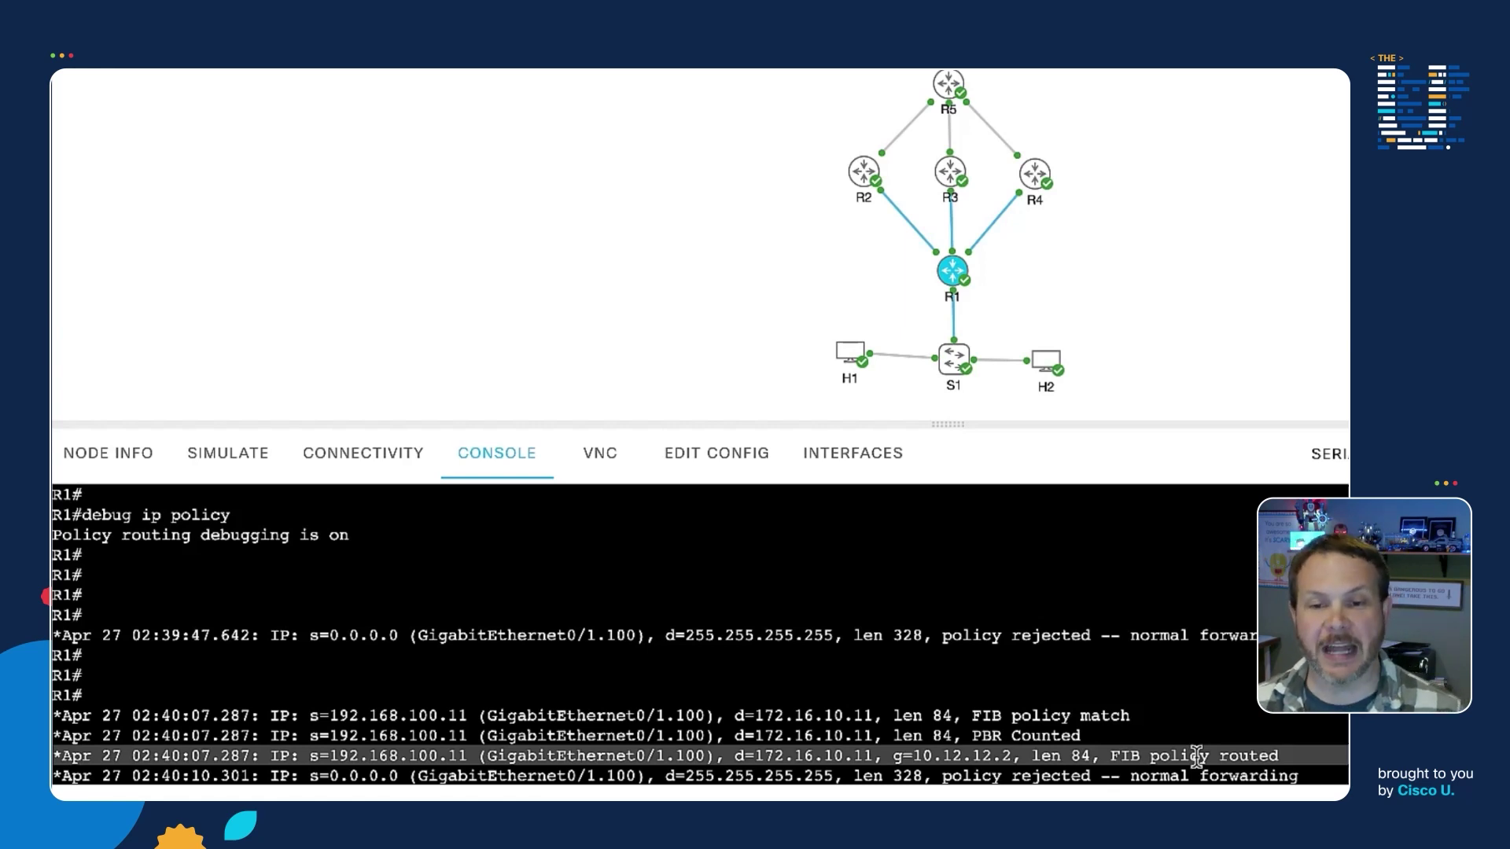
click(1236, 691)
key(Return)
key(Return)
key(Return)
key(Return)
key(Return)
key(Return)
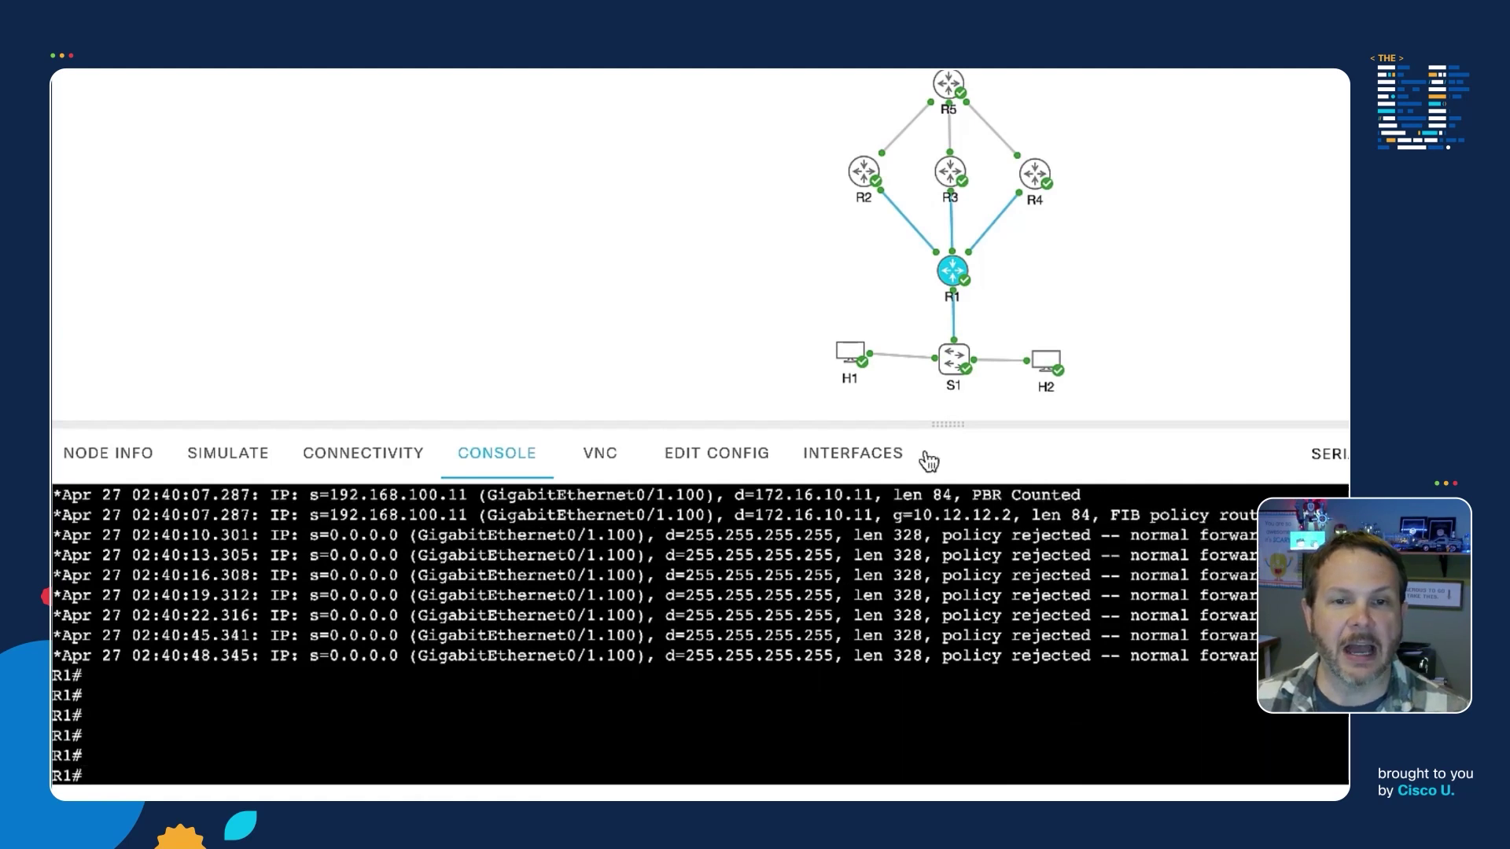
- Ping 172.16.10.21 from H1 by editing the previous ping command
click(849, 354)
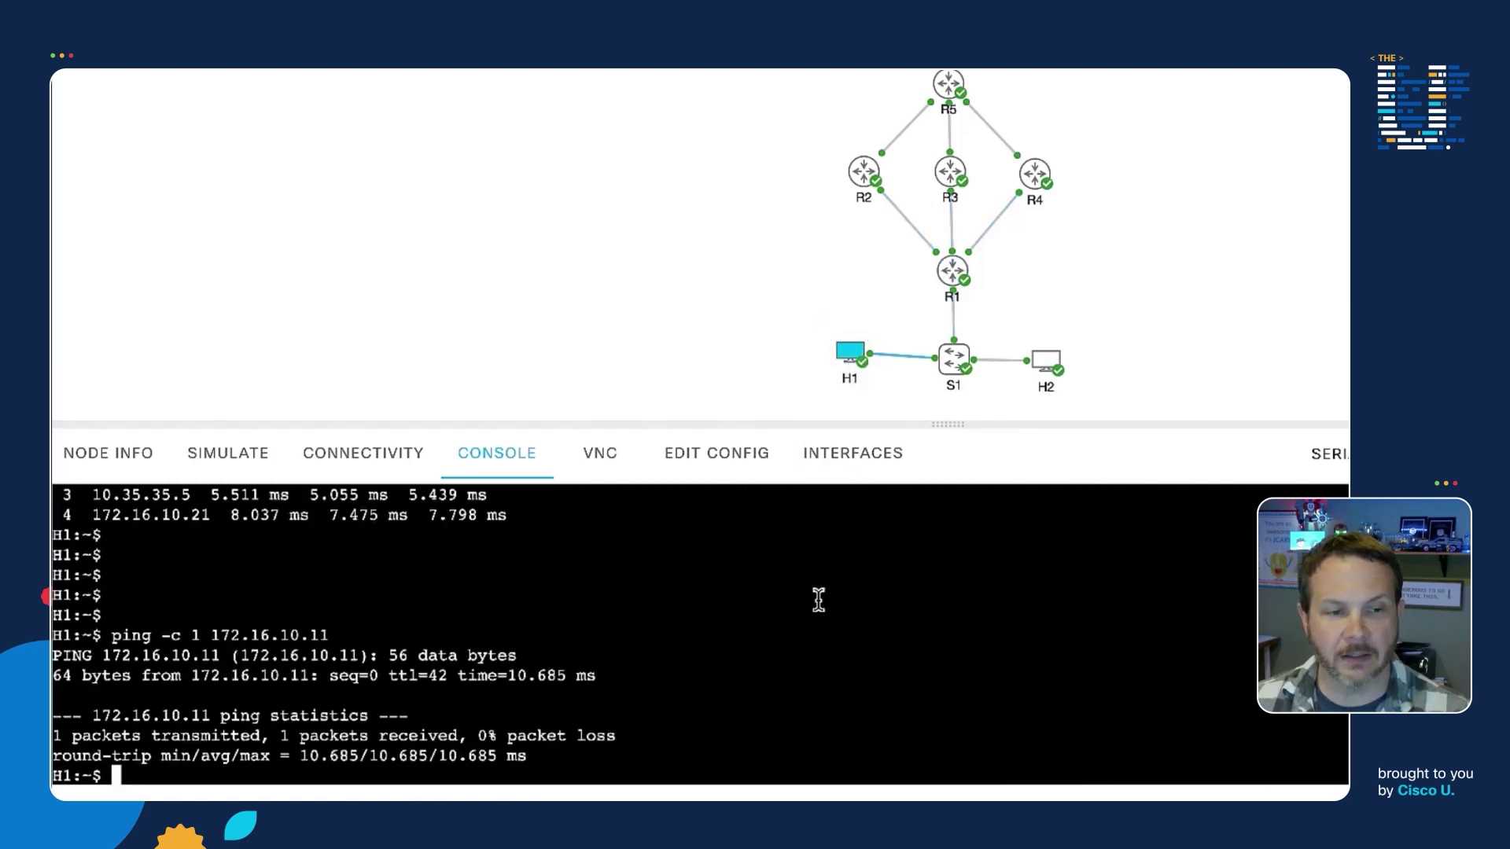
key(Up)
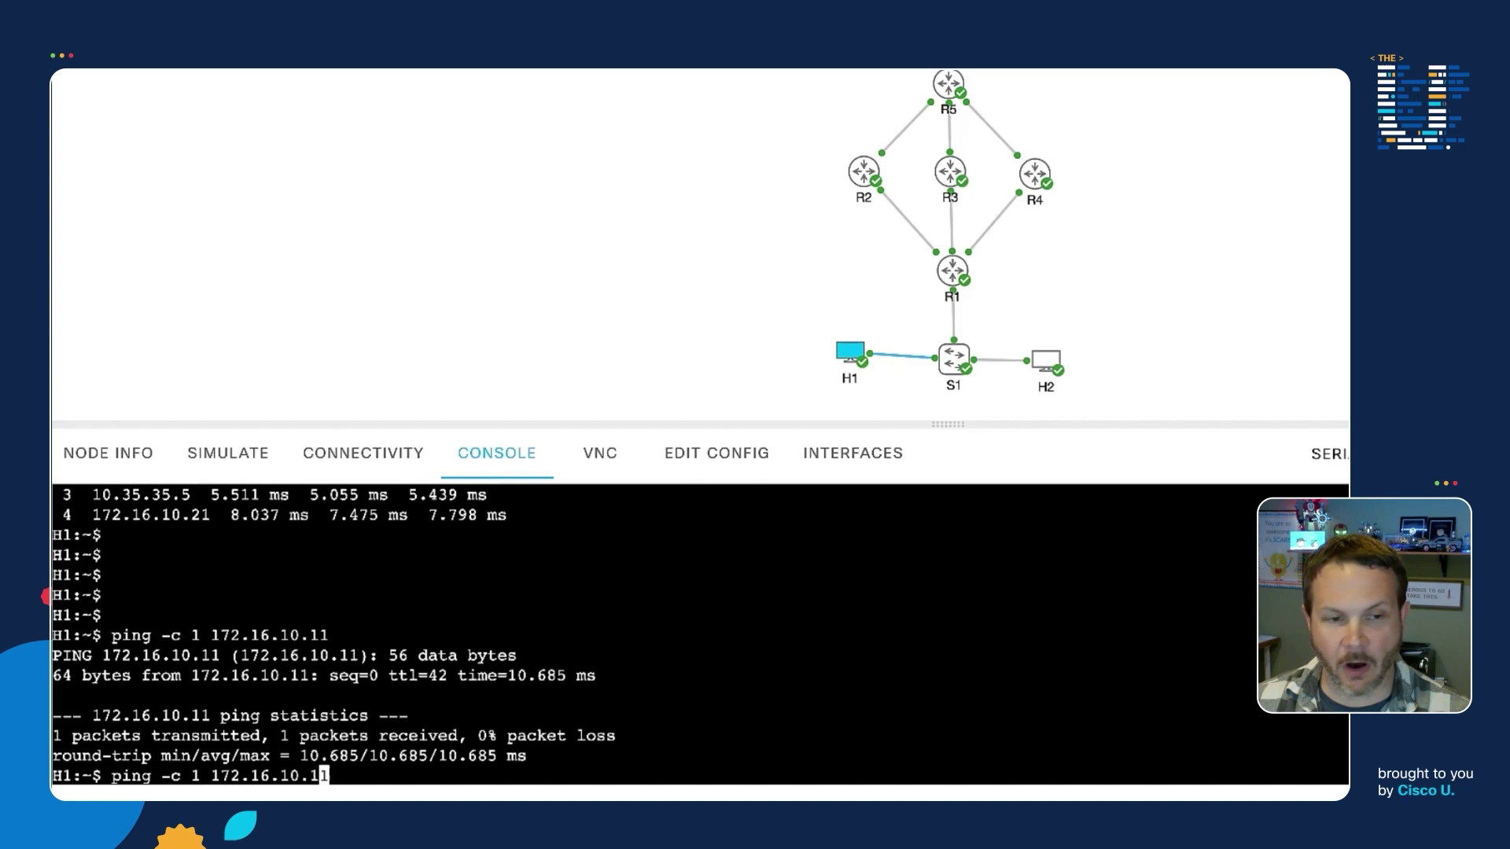
key(Left)
key(BackSpace)
text(2)
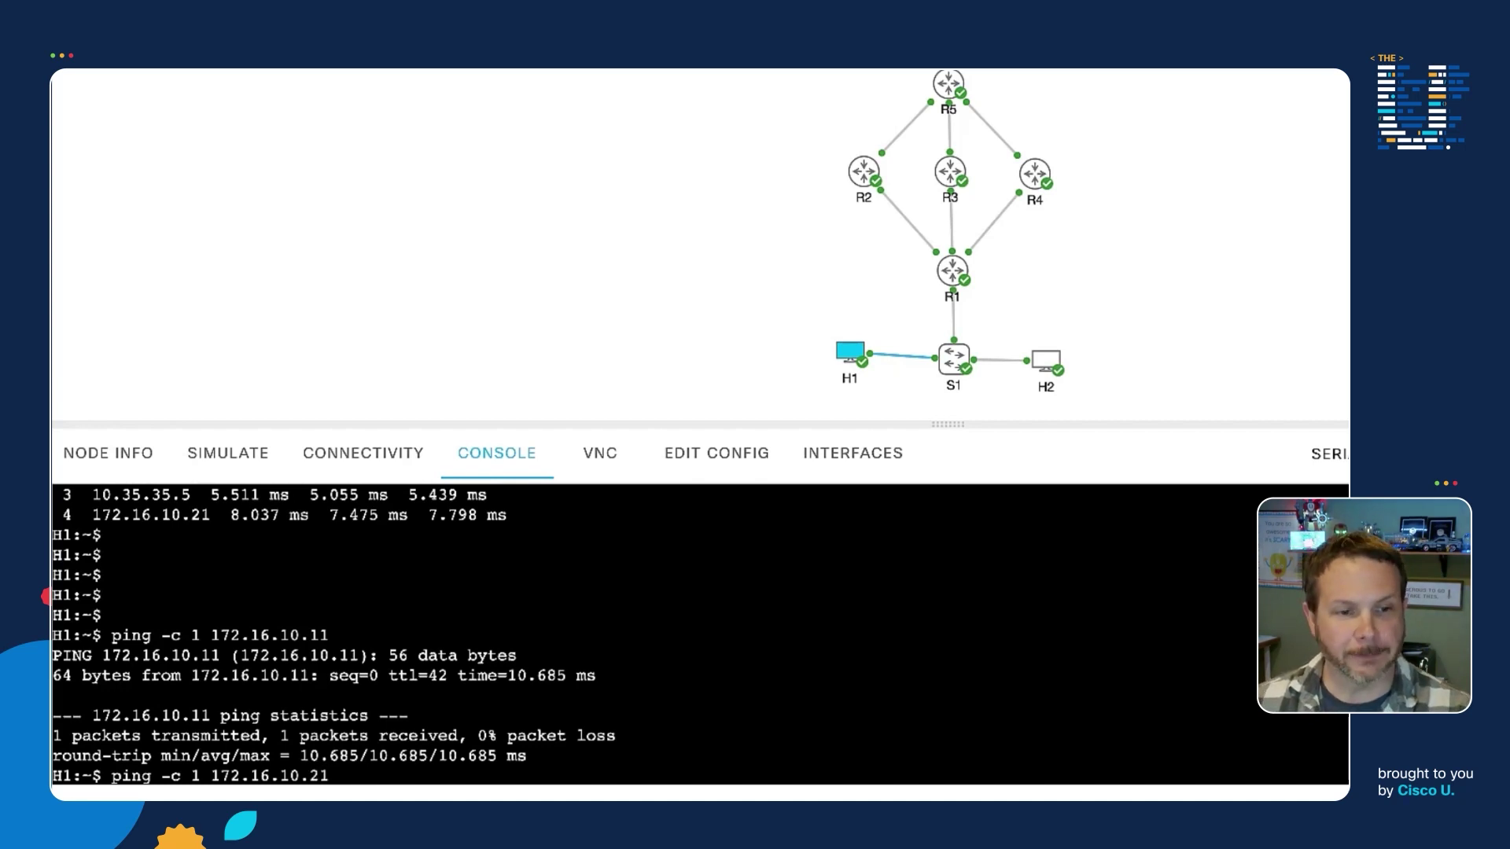
key(Return)
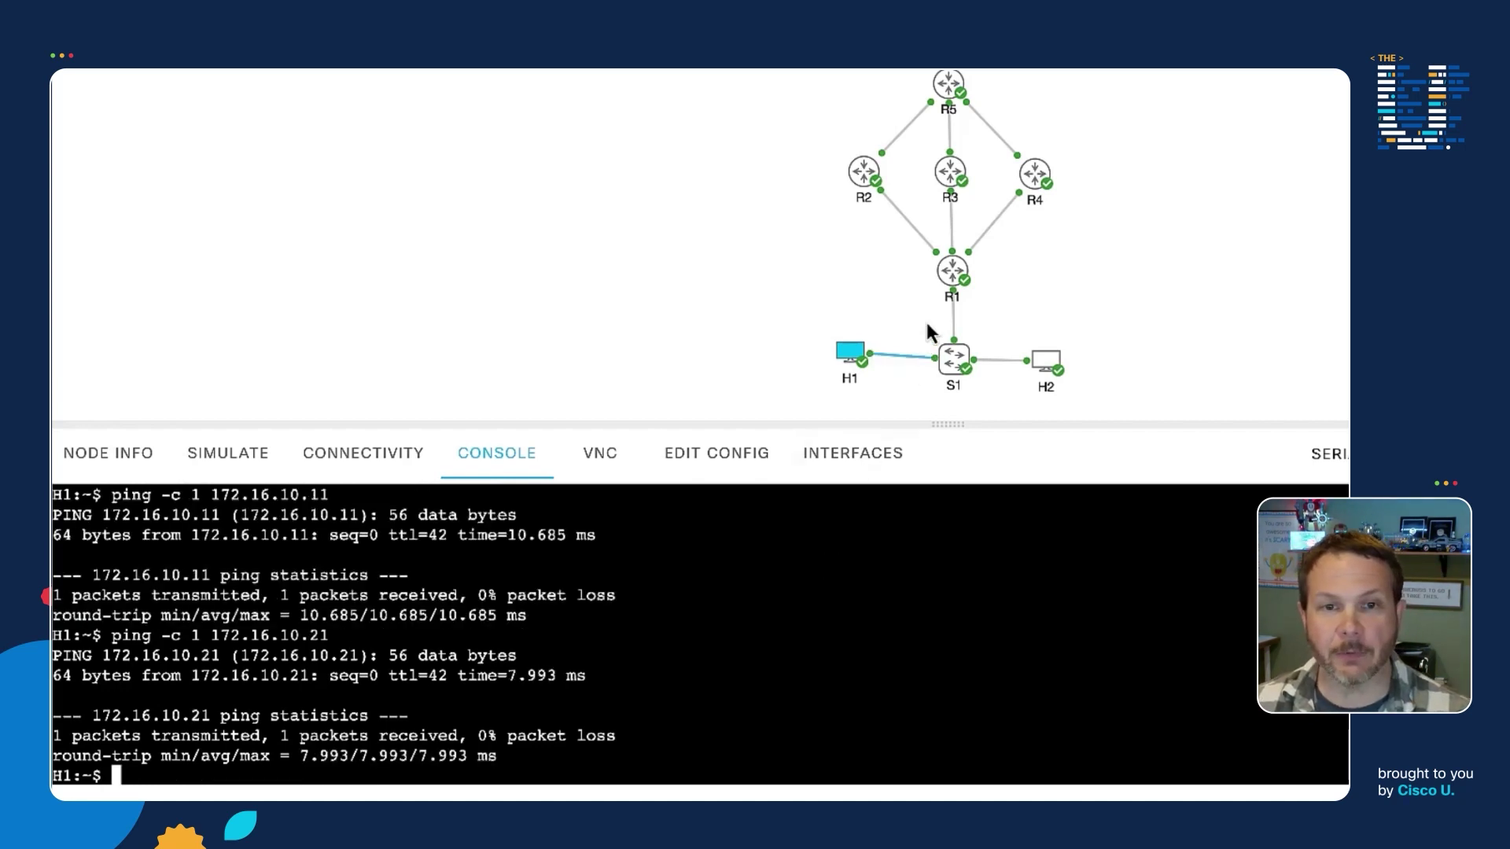
- In R1's debug log, highlight the 02:40:58.919 line showing FIB policy rejected (no match)
click(950, 274)
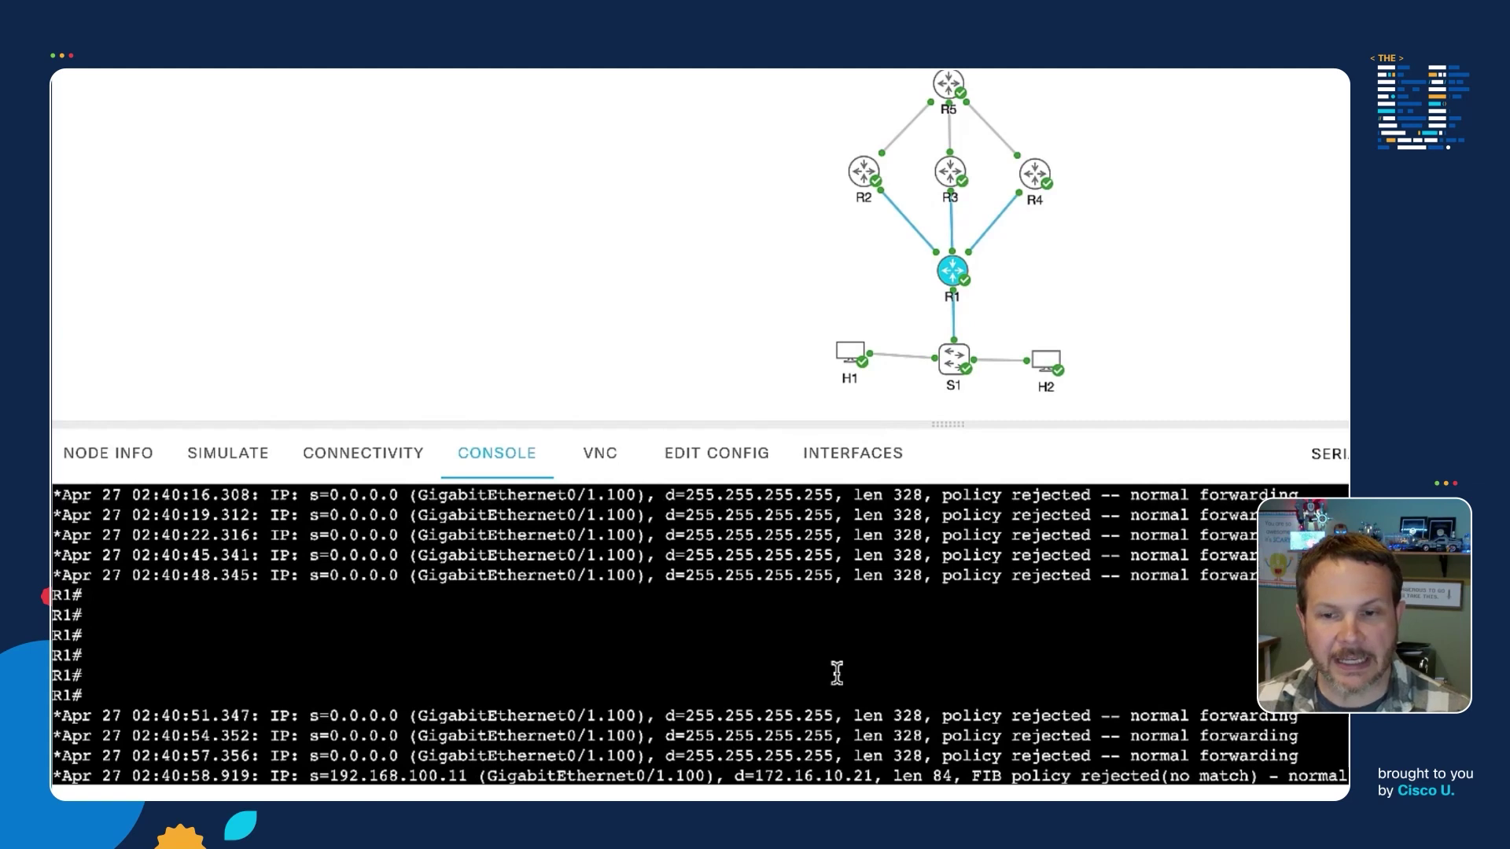
key(Return)
key(Return)
key(Return)
key(Return)
key(Return)
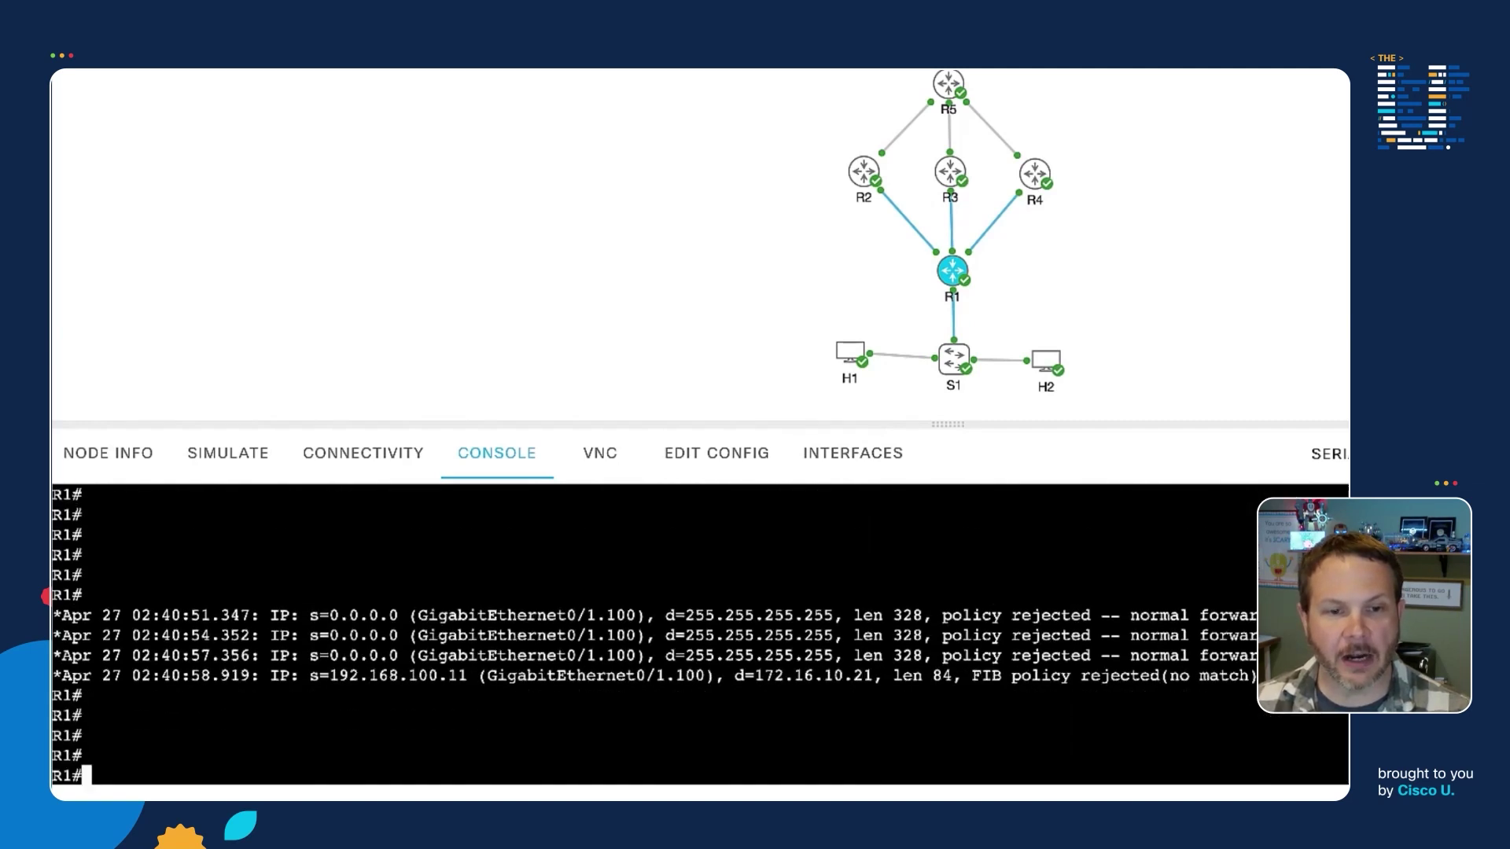
scroll(674, 728, up, 1)
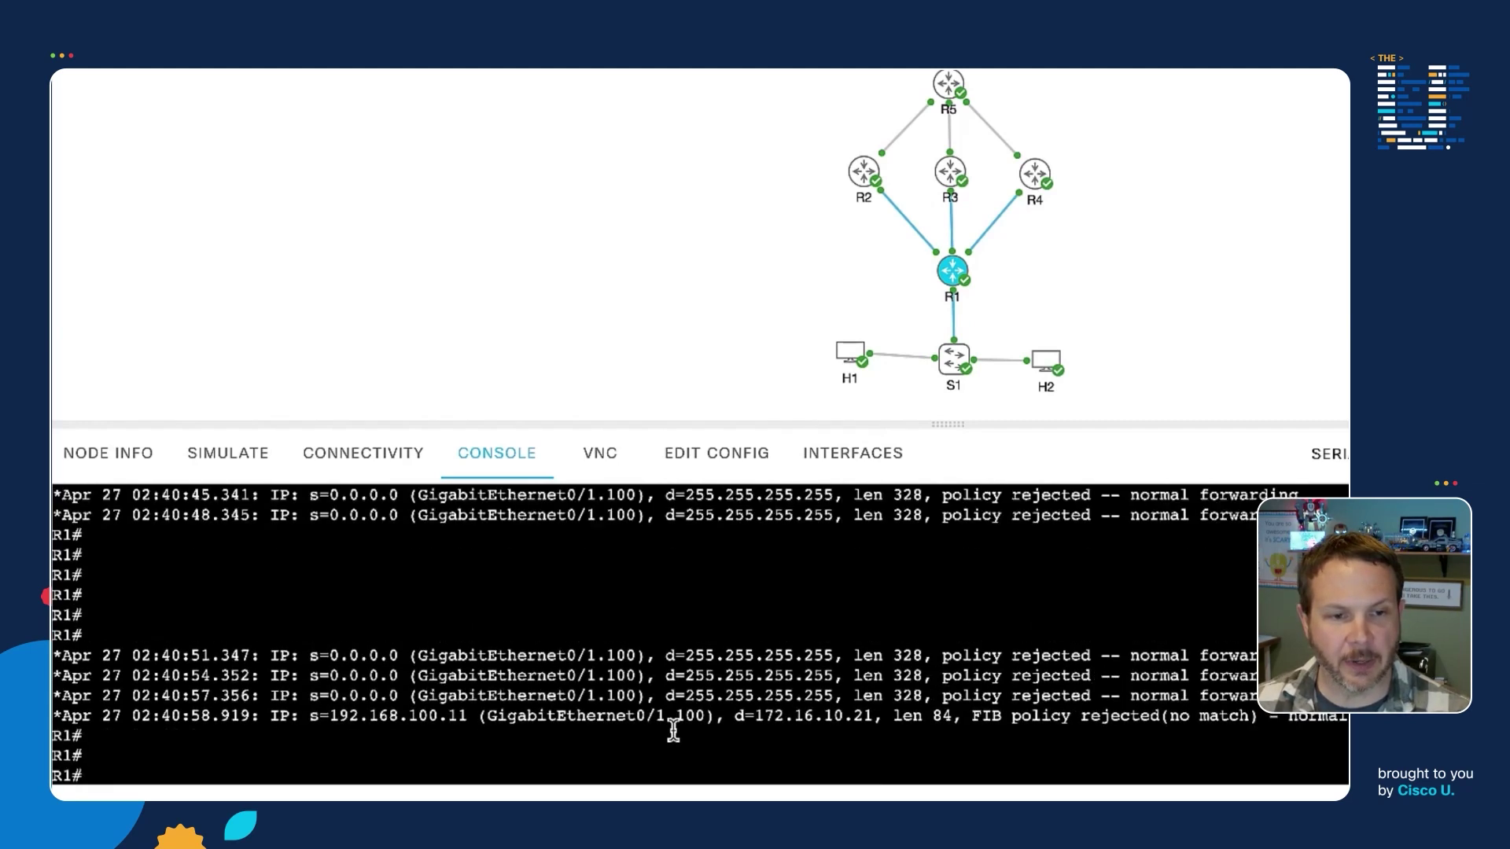
triple_click(311, 716)
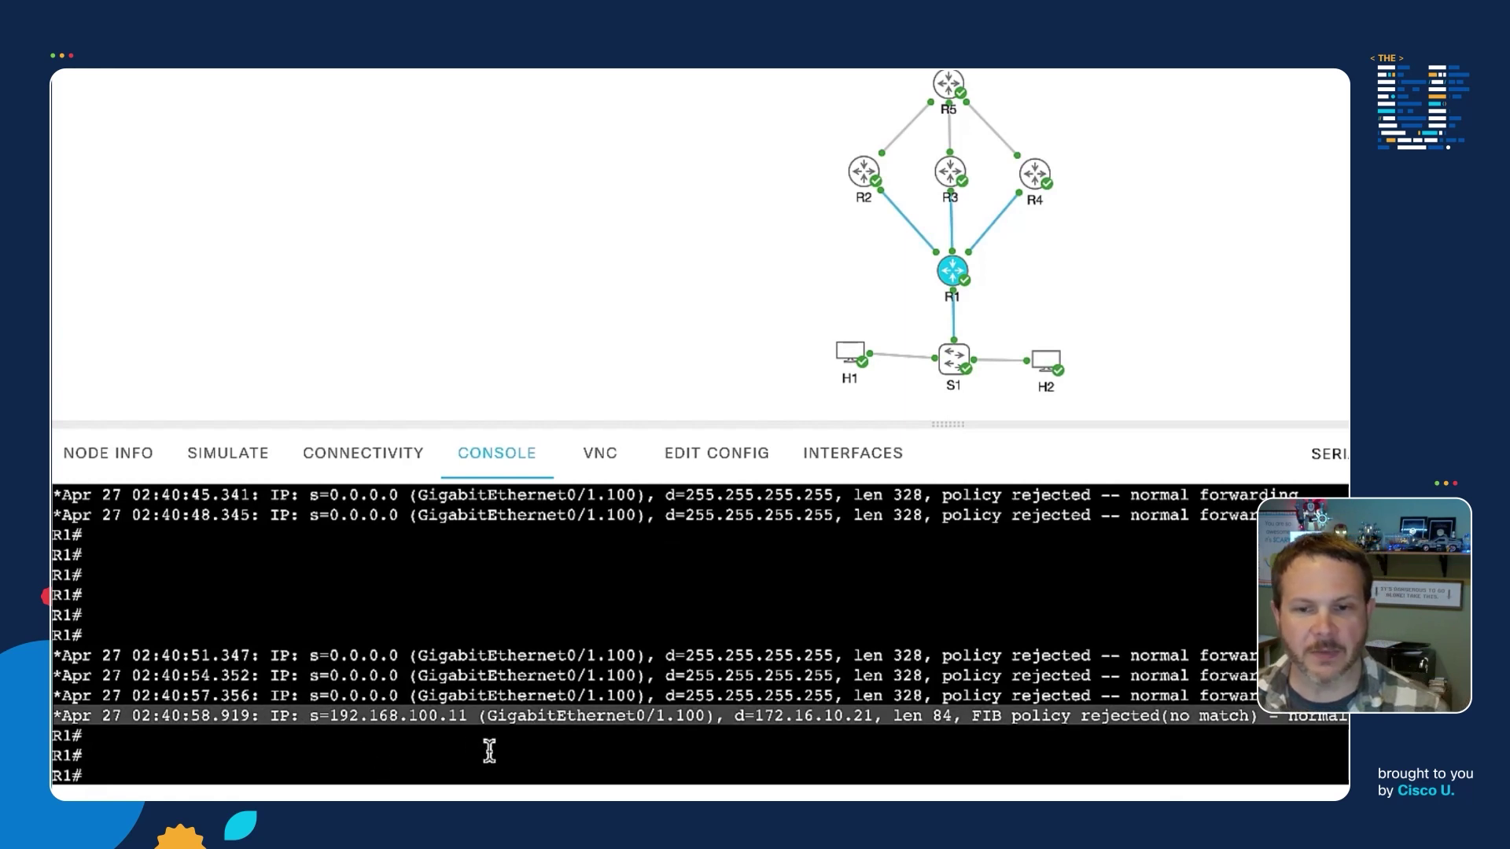
click(966, 727)
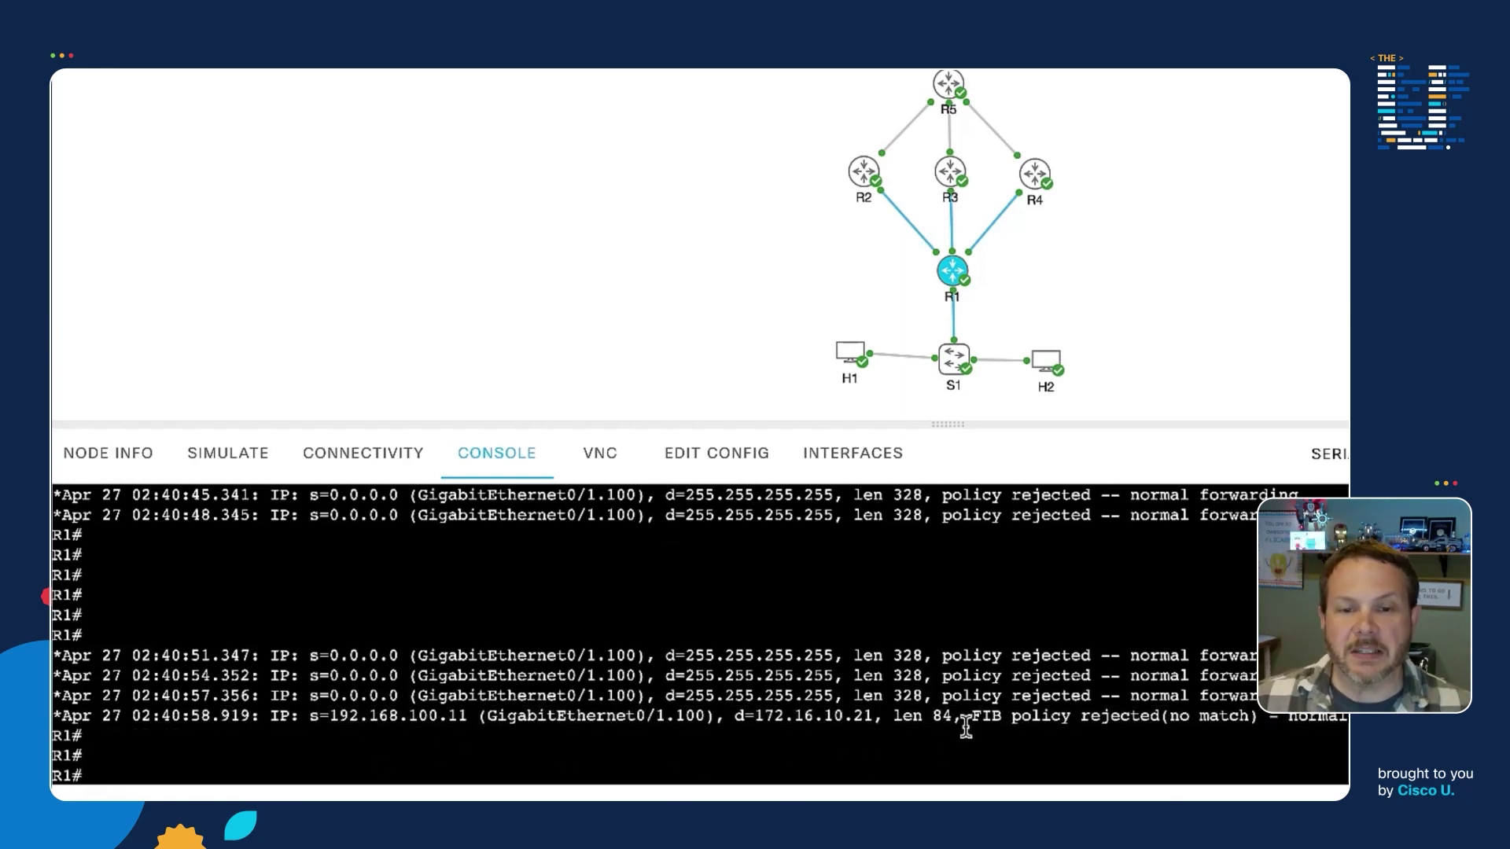
drag(968, 717, 1257, 722)
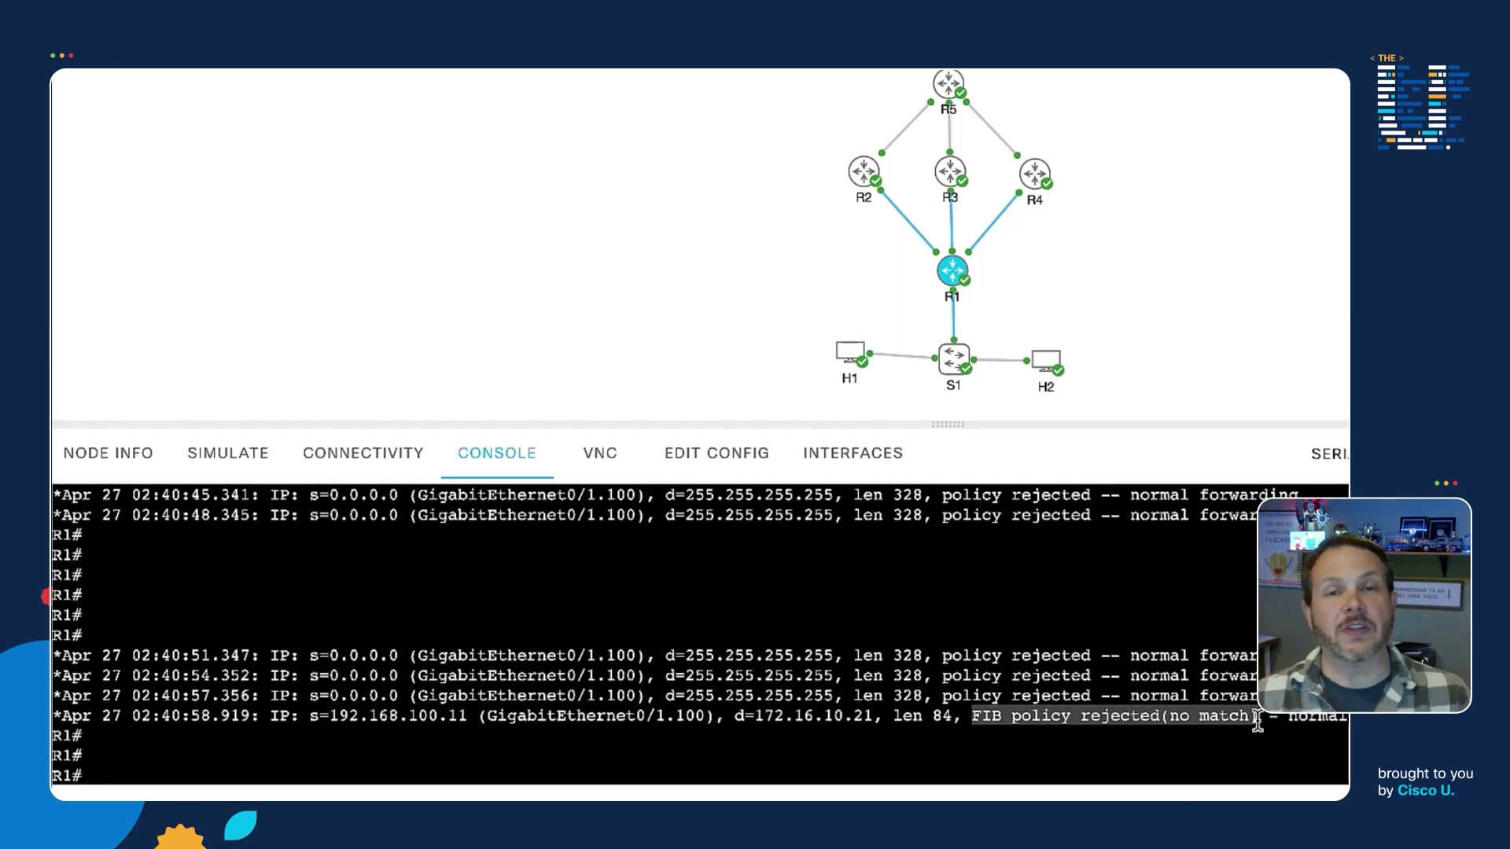